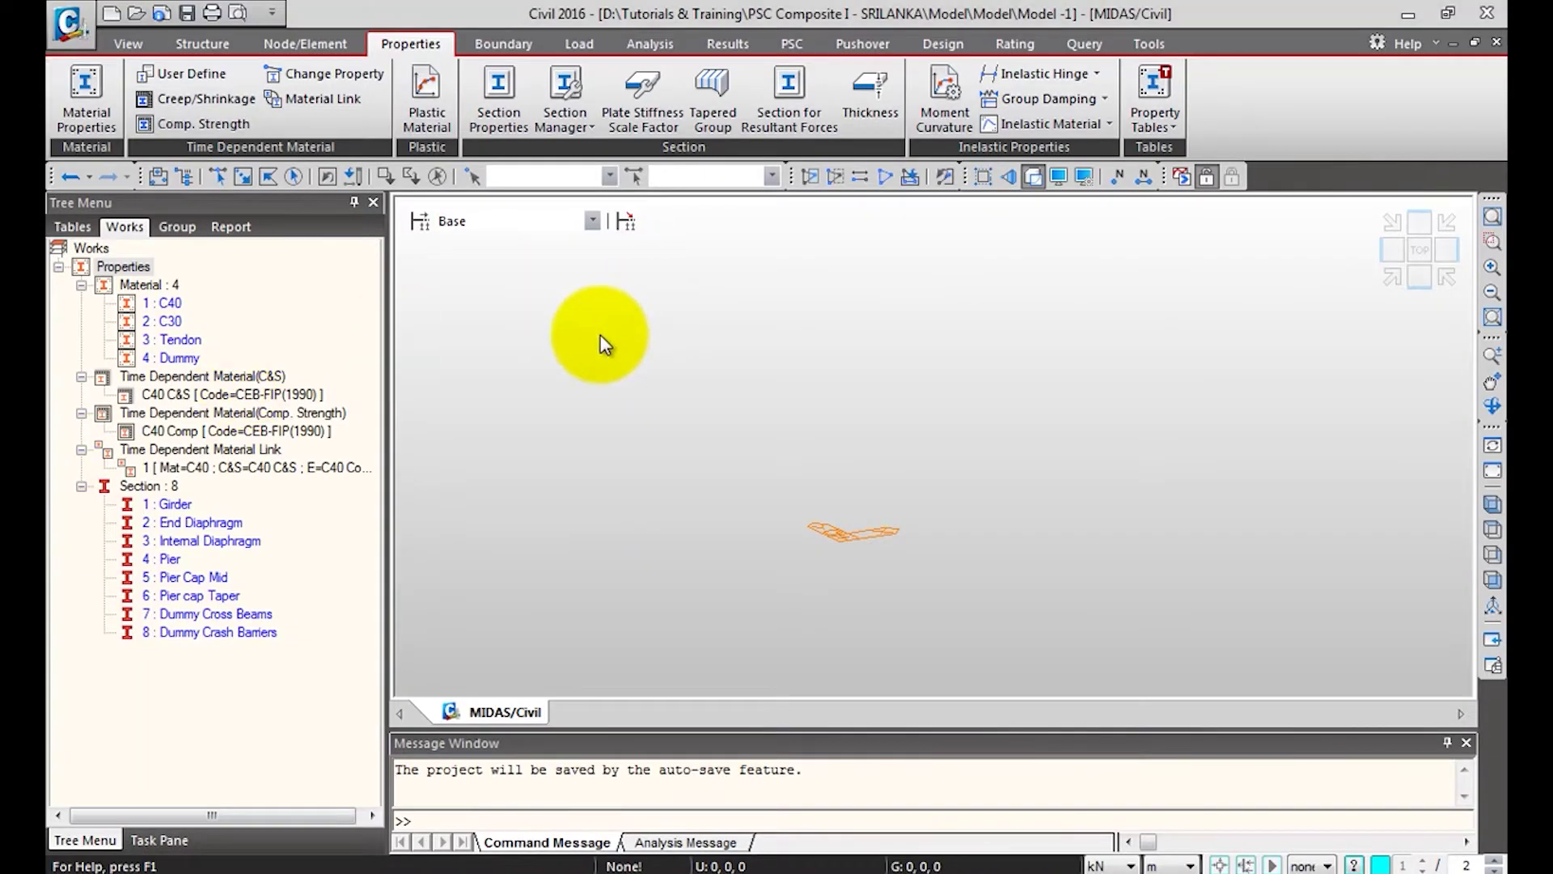
Create a single node at the origin with coordinates 0, 0, 0.
left_click(305, 43)
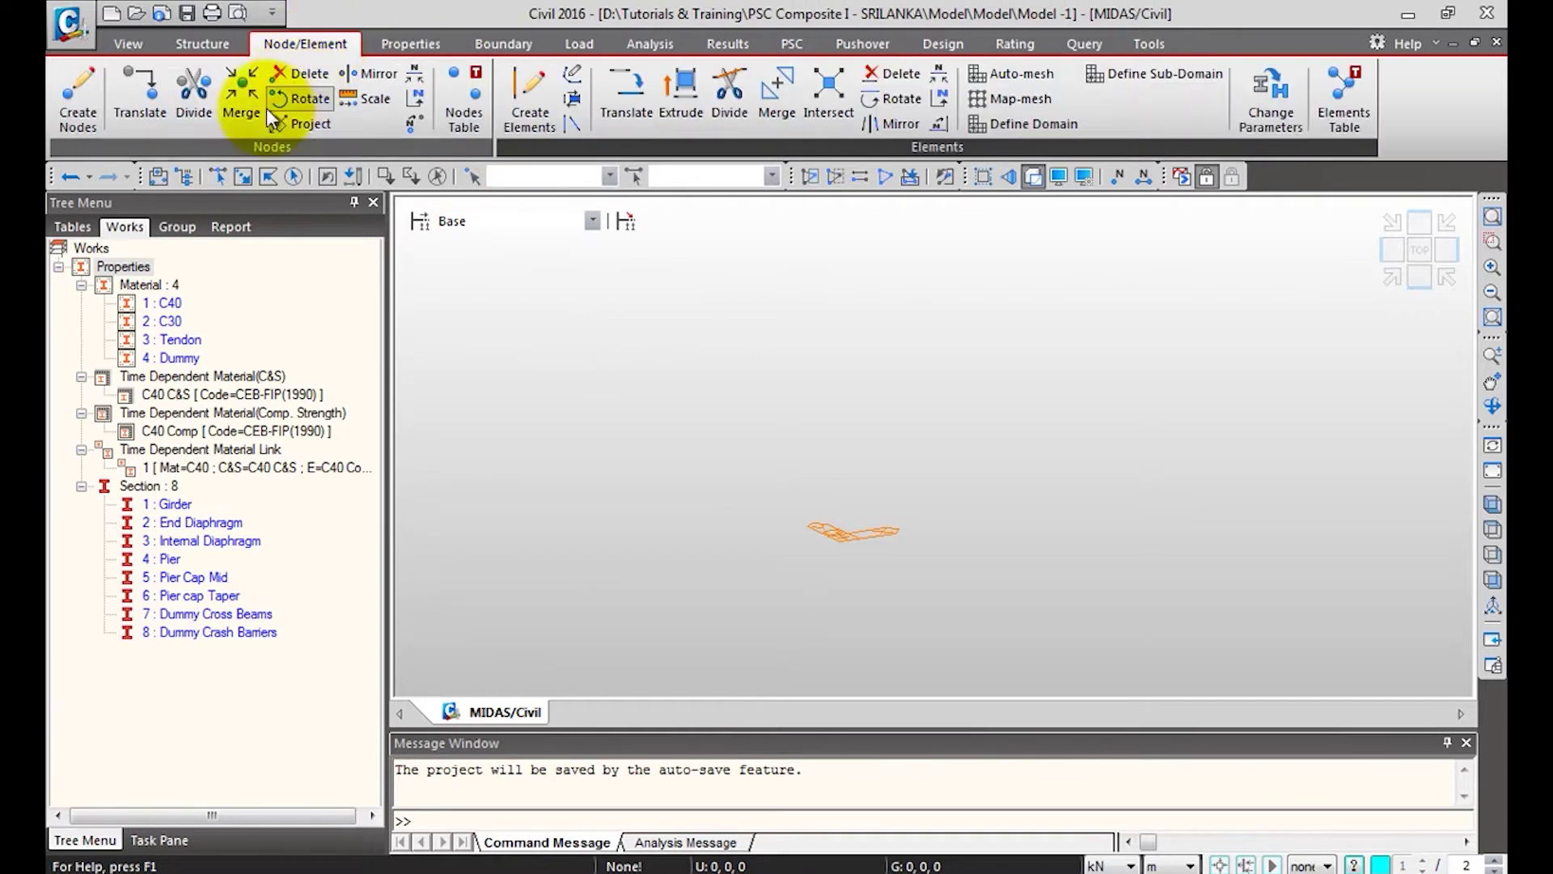
left_click(85, 99)
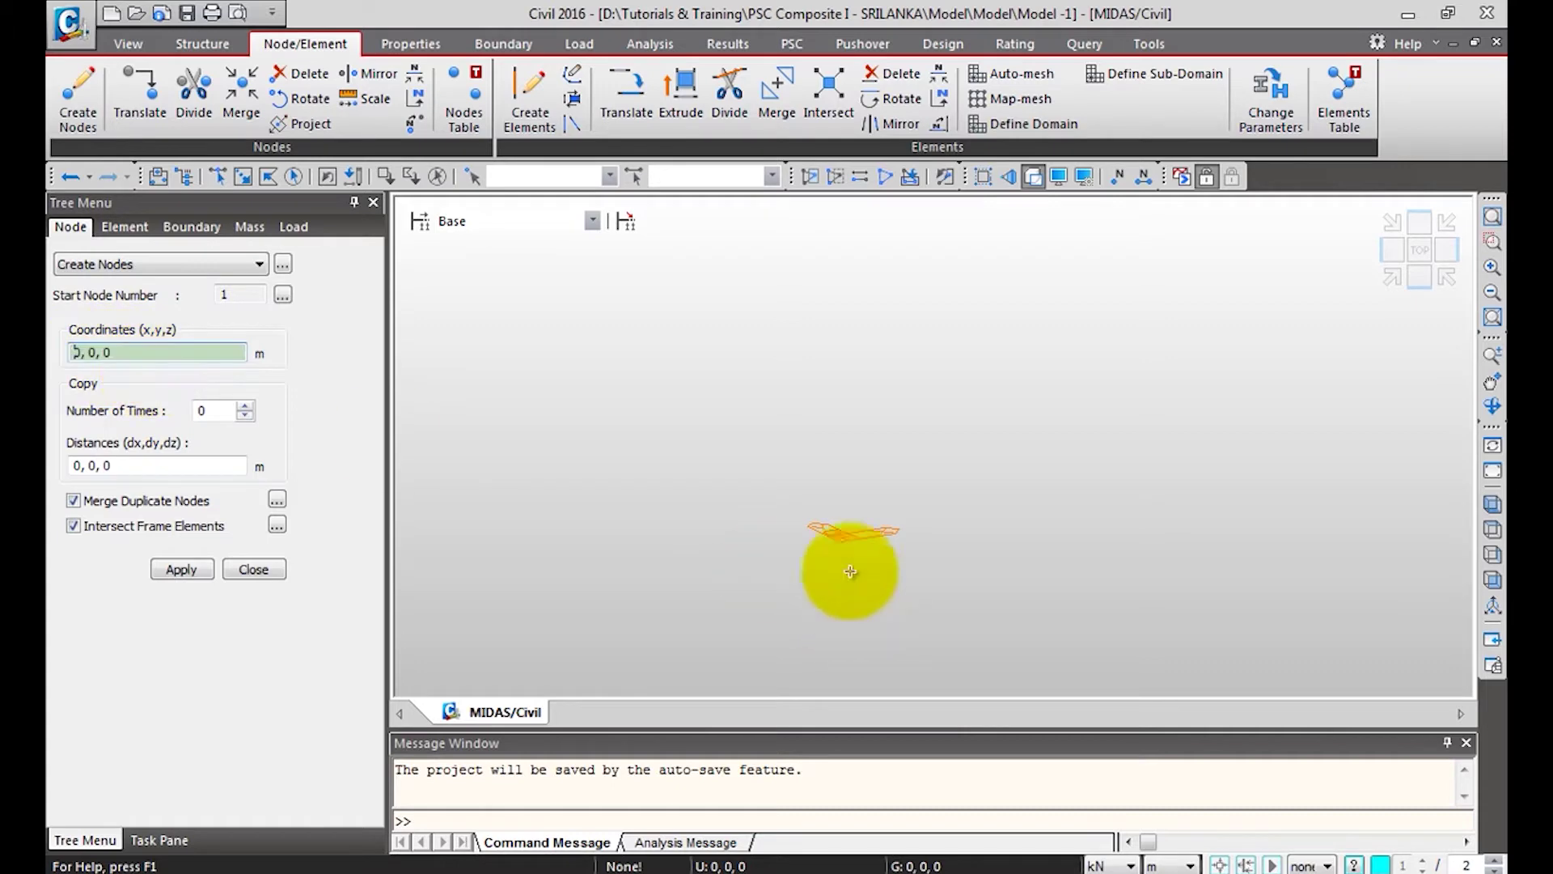
left_click(182, 570)
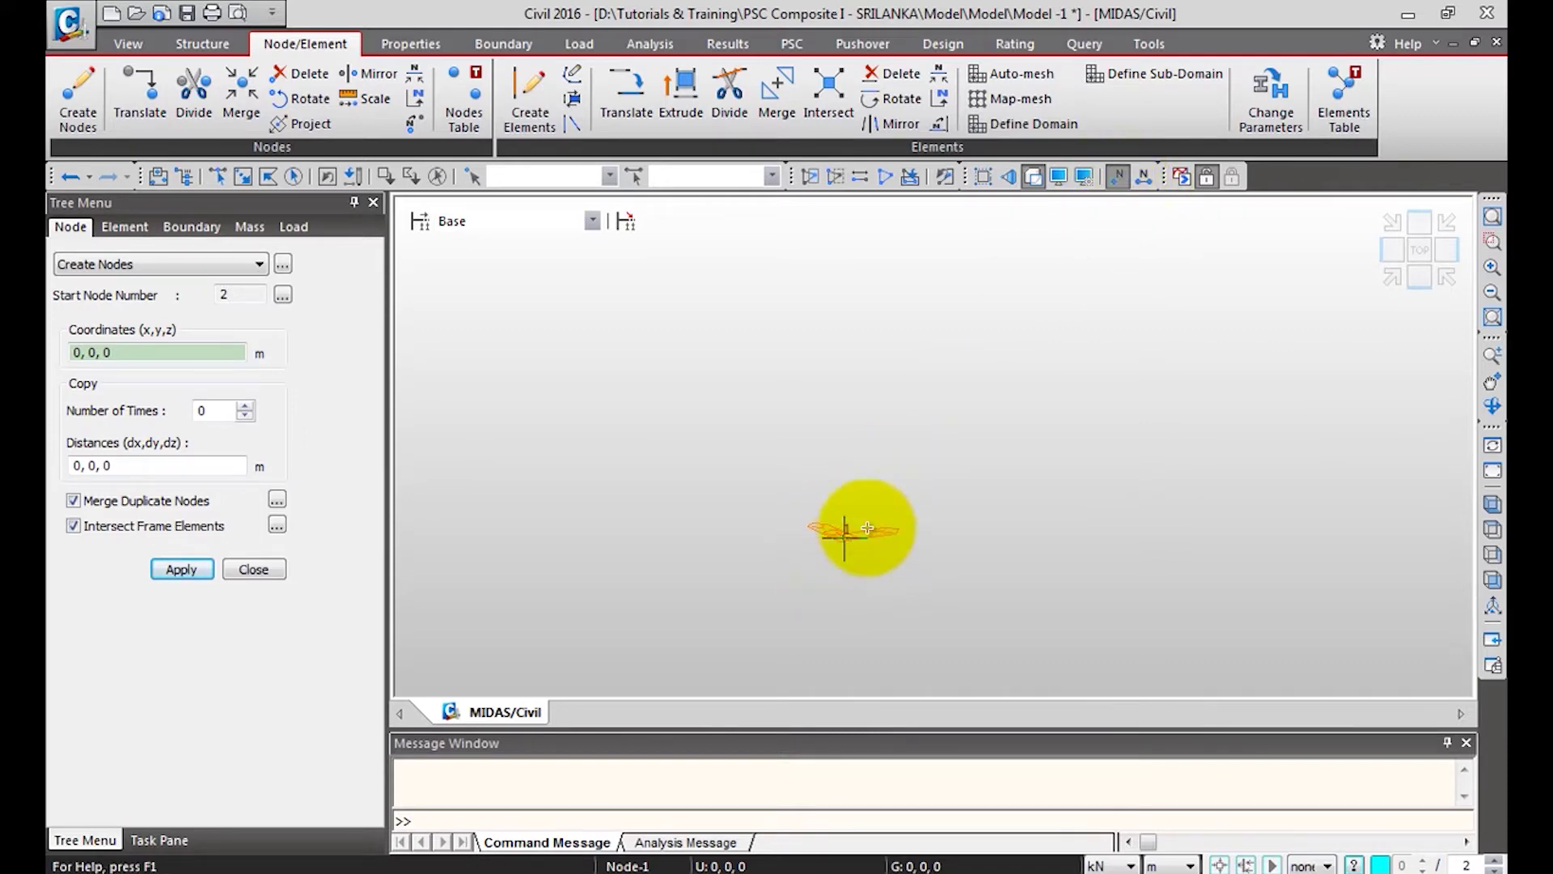
left_click(257, 568)
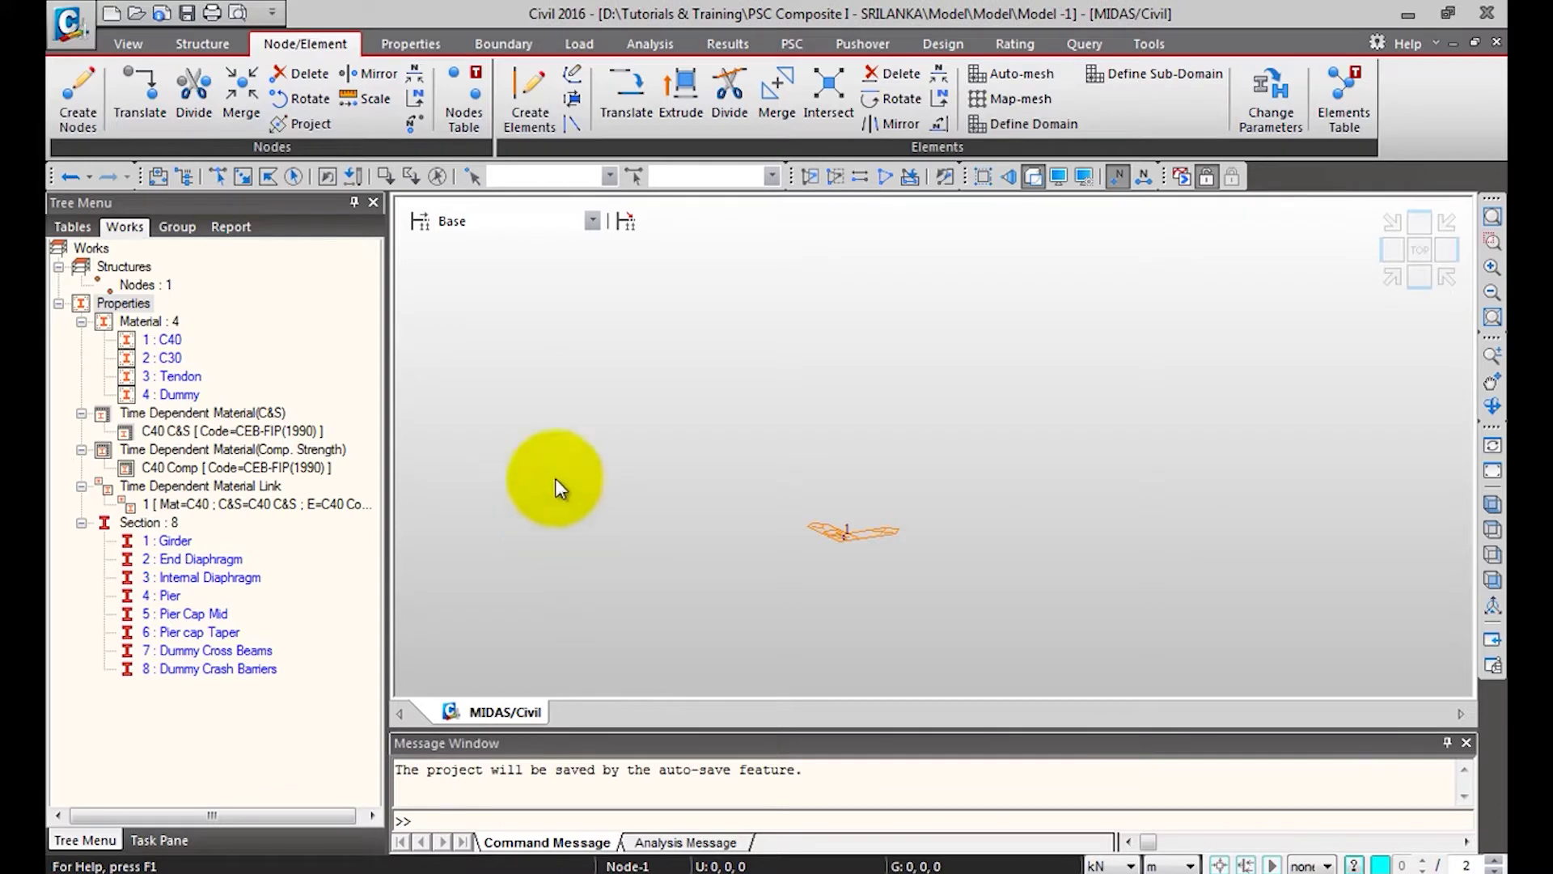
Start extruding elements with the extrude type Node -> Line Element.
left_click(682, 94)
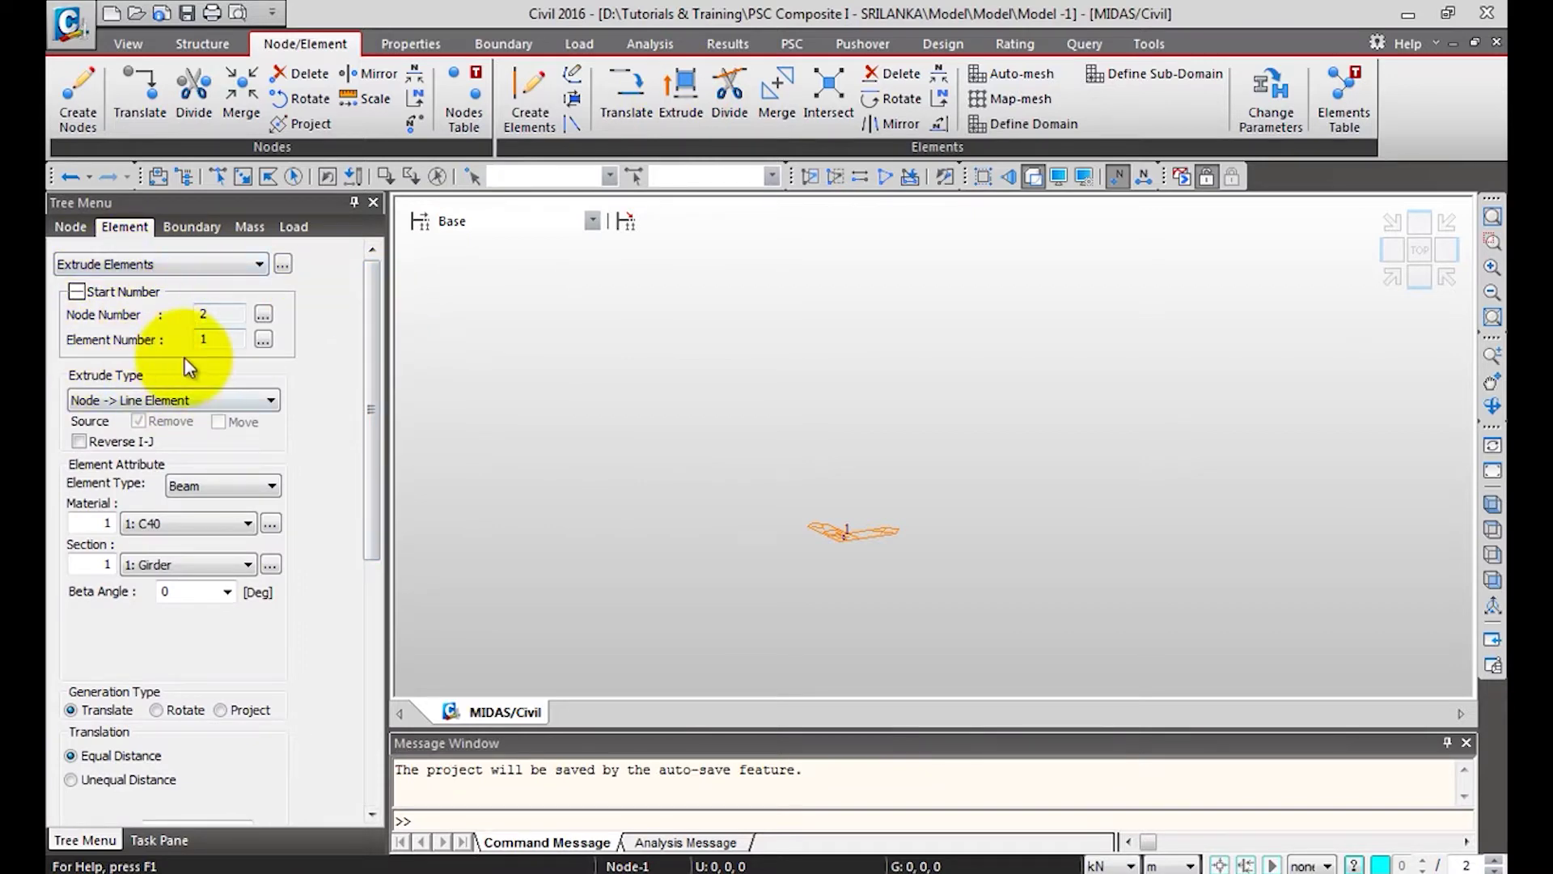
left_click(142, 396)
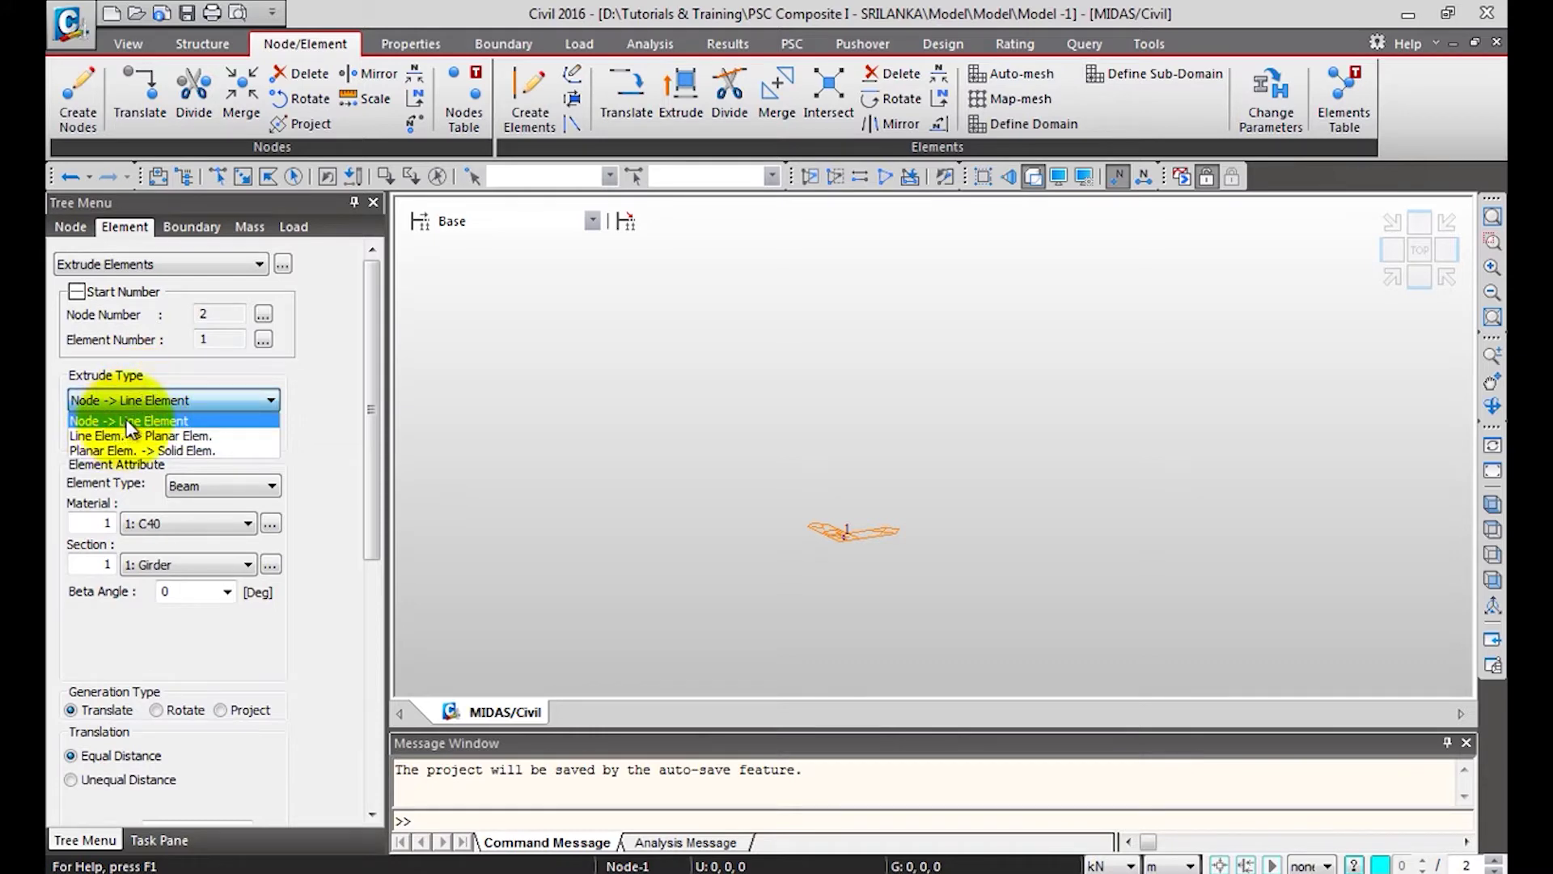
left_click(130, 422)
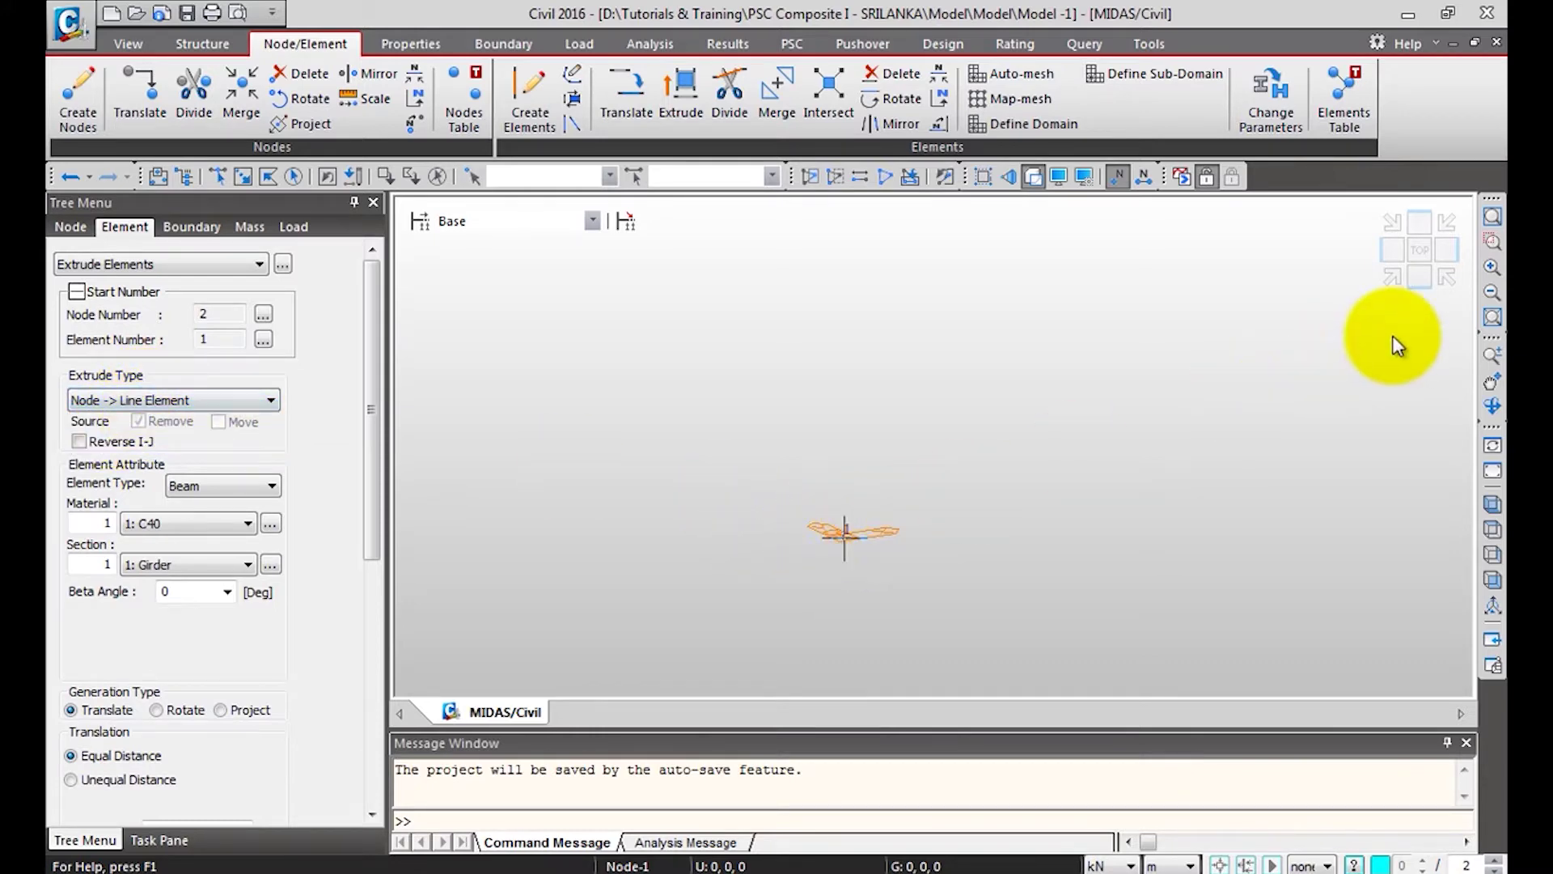
left_click(200, 400)
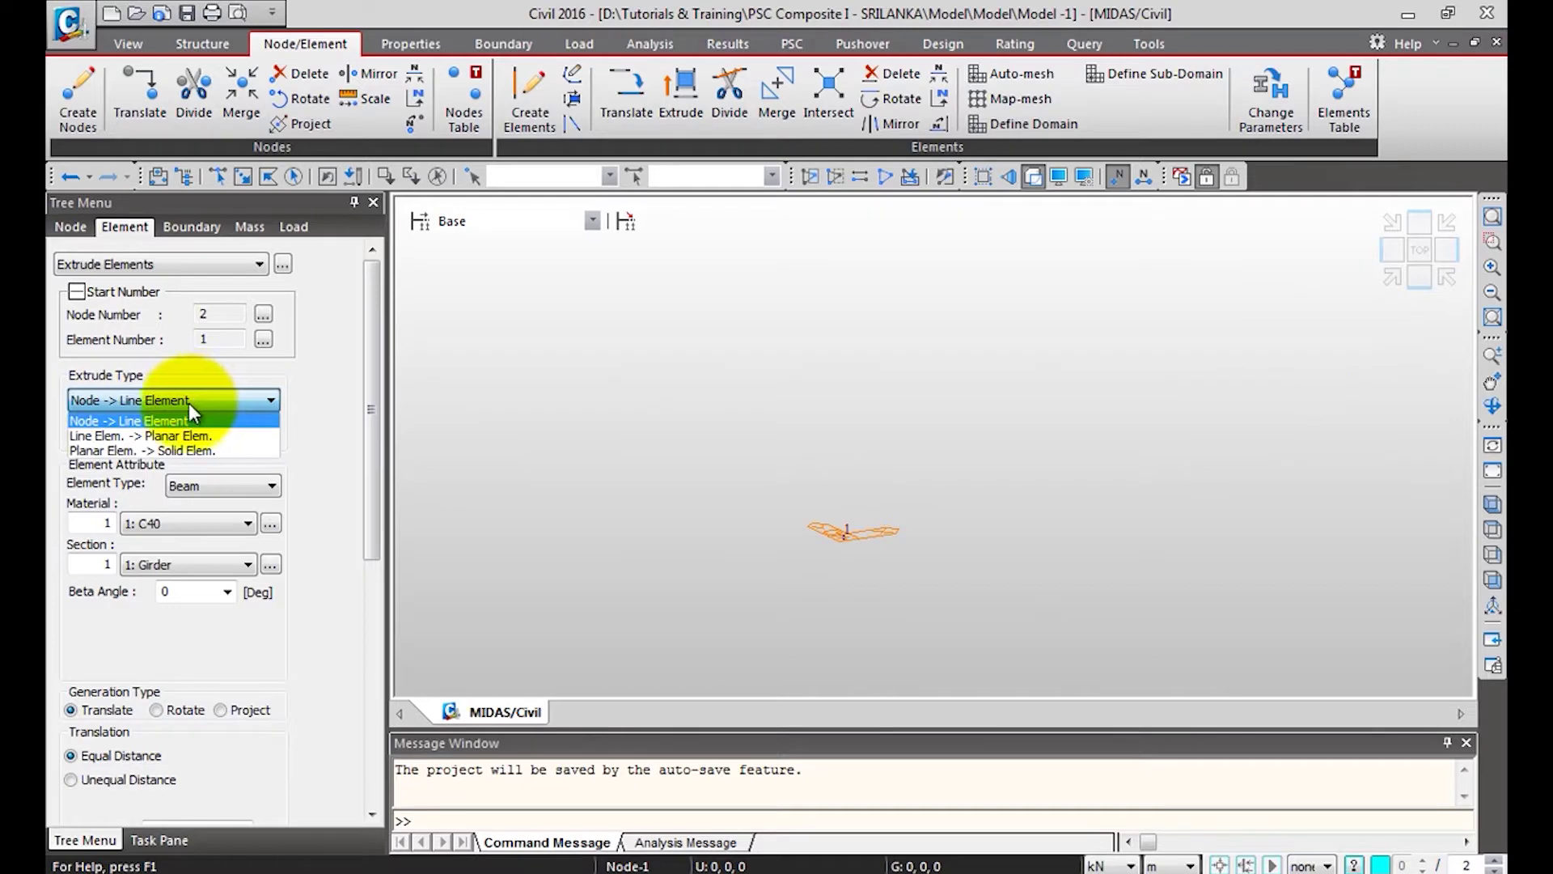
left_click(177, 405)
left_click(180, 402)
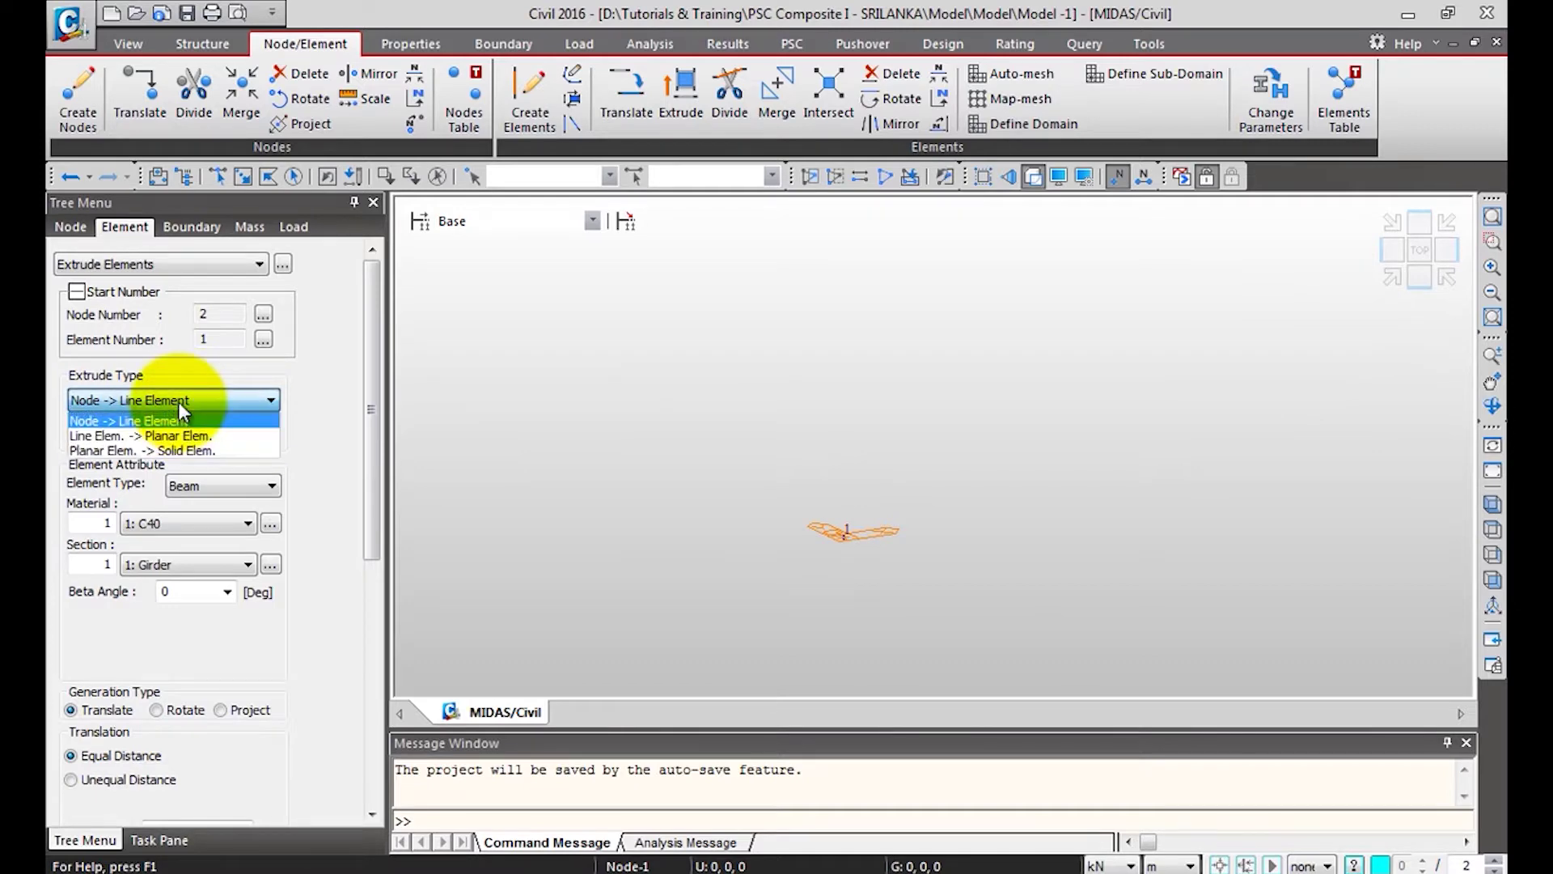
left_click(138, 421)
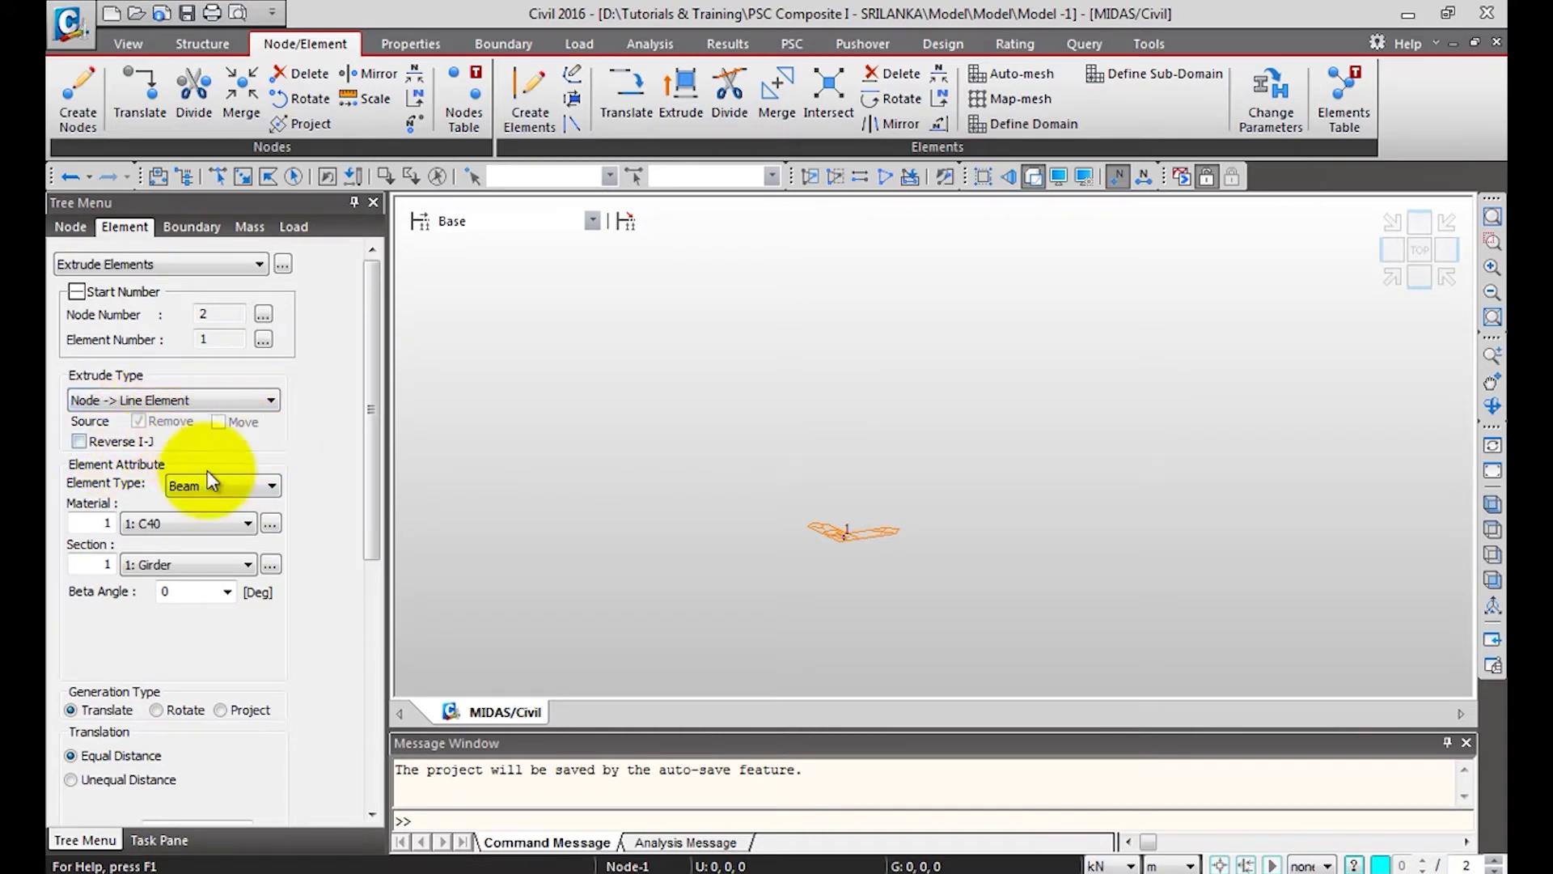
Set the extruded element attributes to type Beam, material C40 and section Girder.
left_click(191, 492)
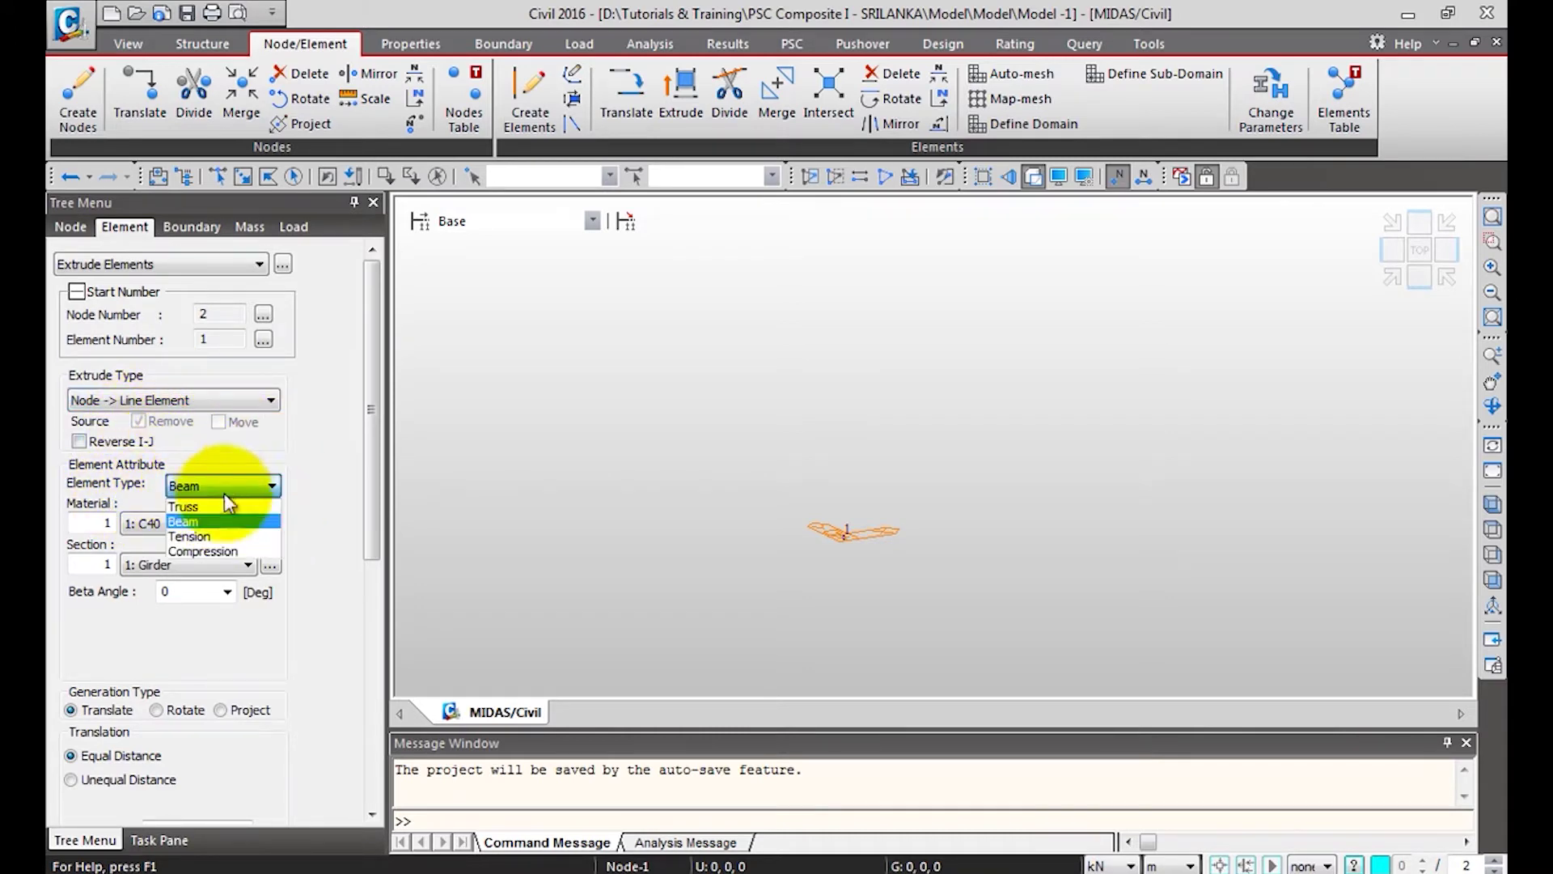
left_click(211, 521)
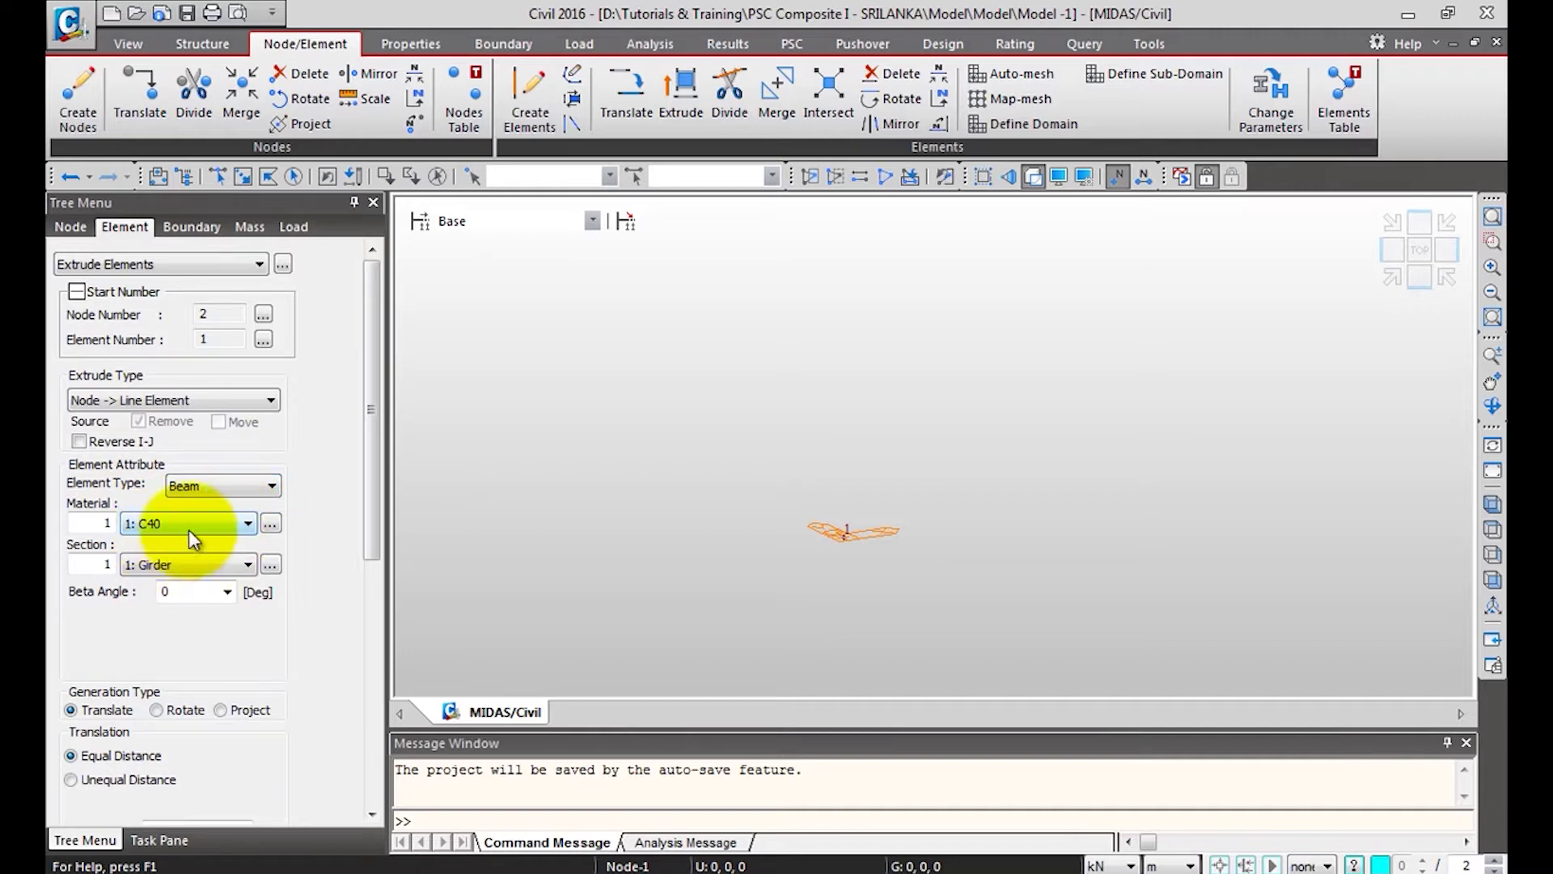
left_click(201, 522)
left_click(194, 544)
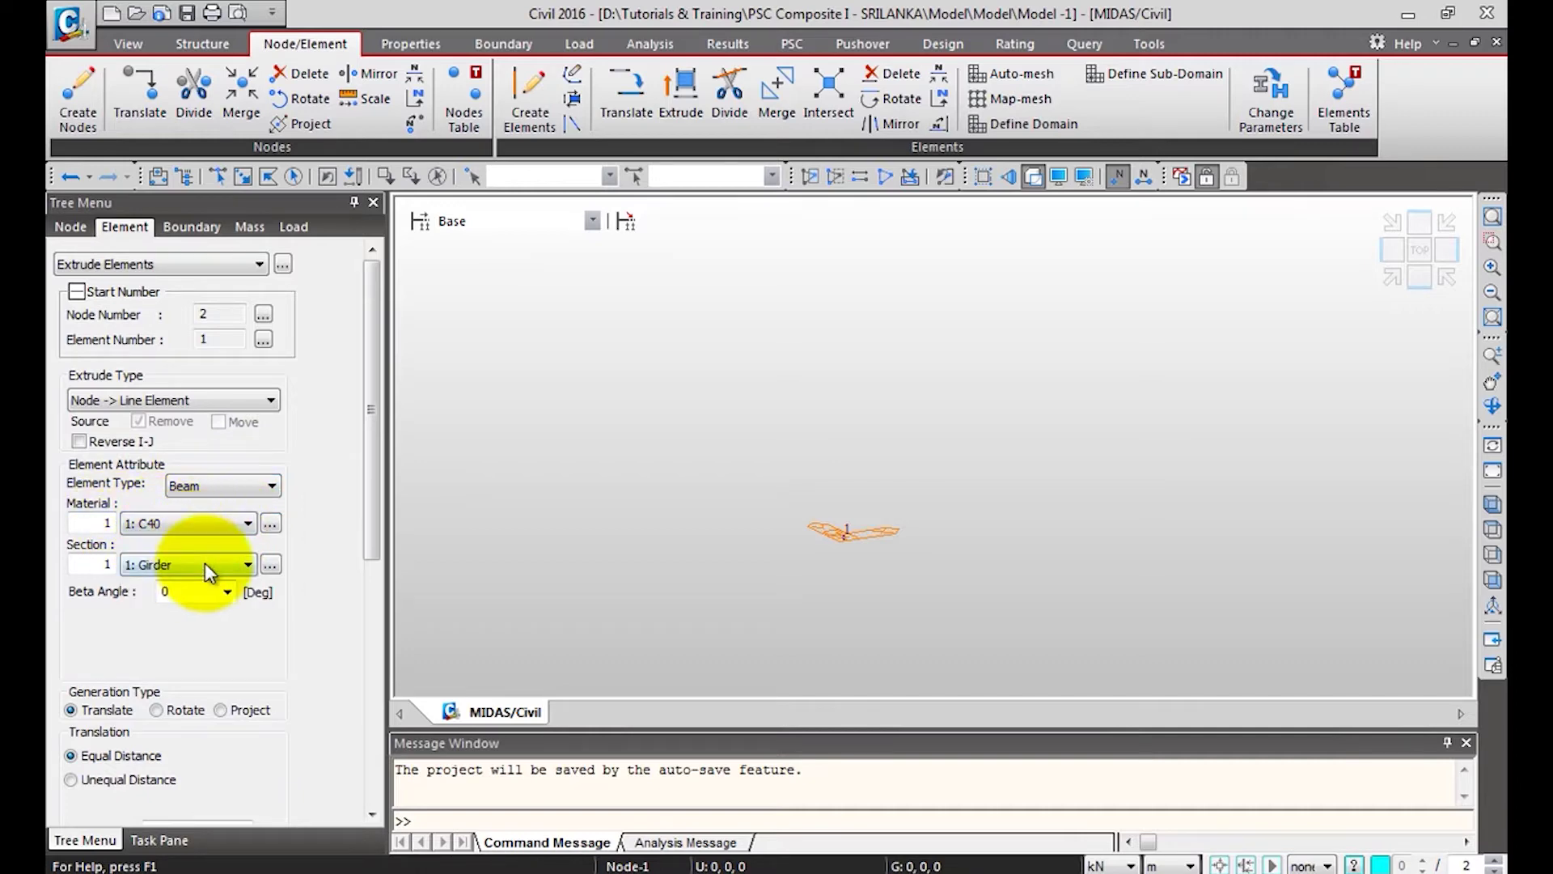
left_click(206, 564)
left_click(191, 586)
Extrude the origin node along the x axis at unequal distances of 0.4, 11, 11, 0.4 m to form the girder.
left_click_drag(370, 431, 186, 527)
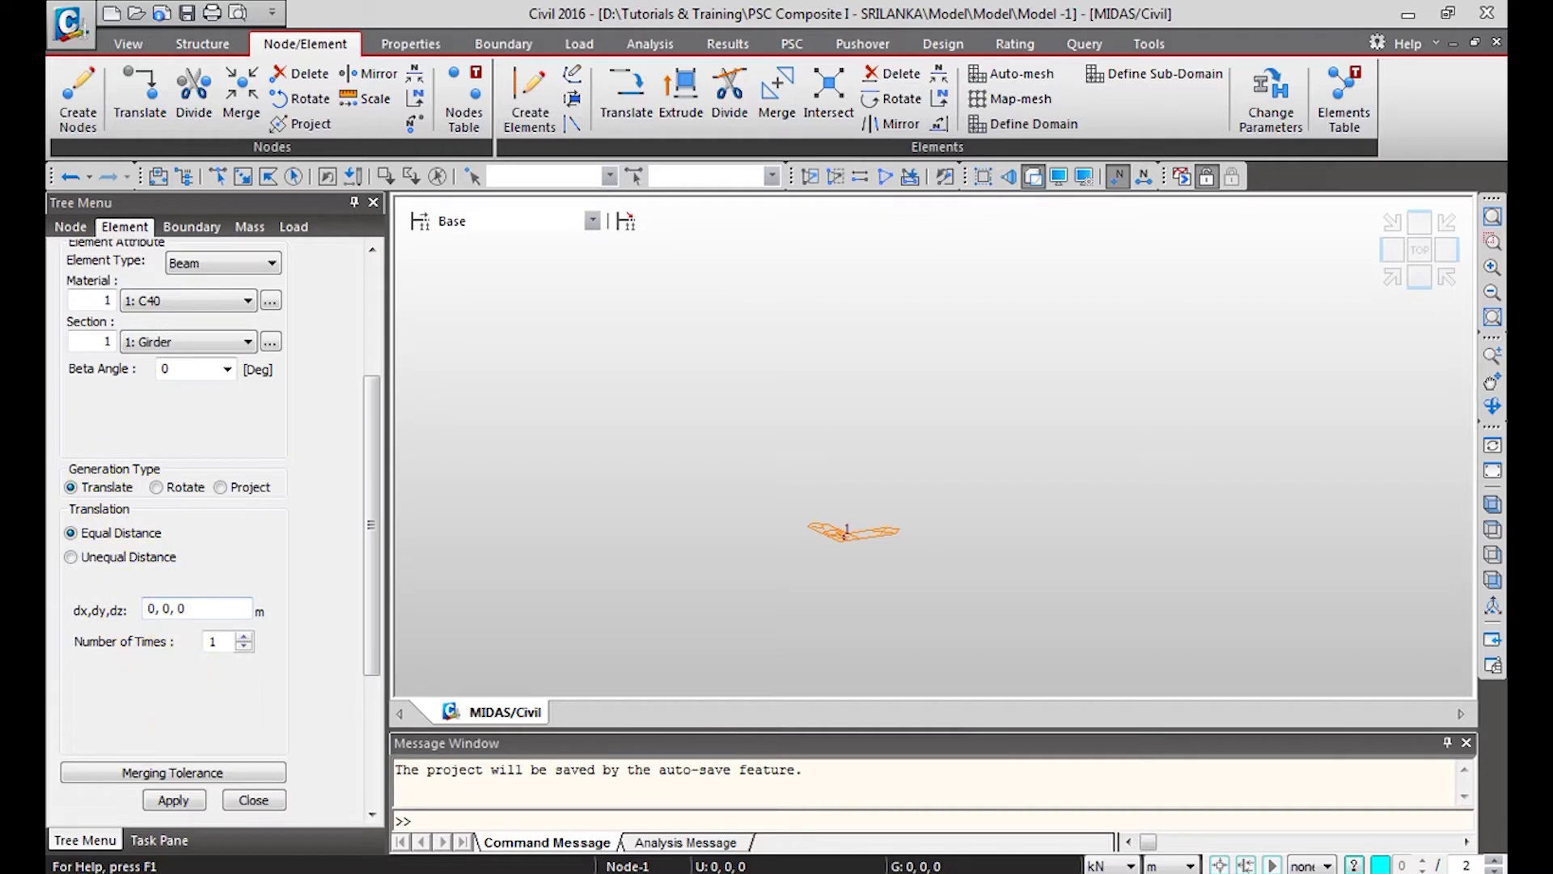
left_click(104, 560)
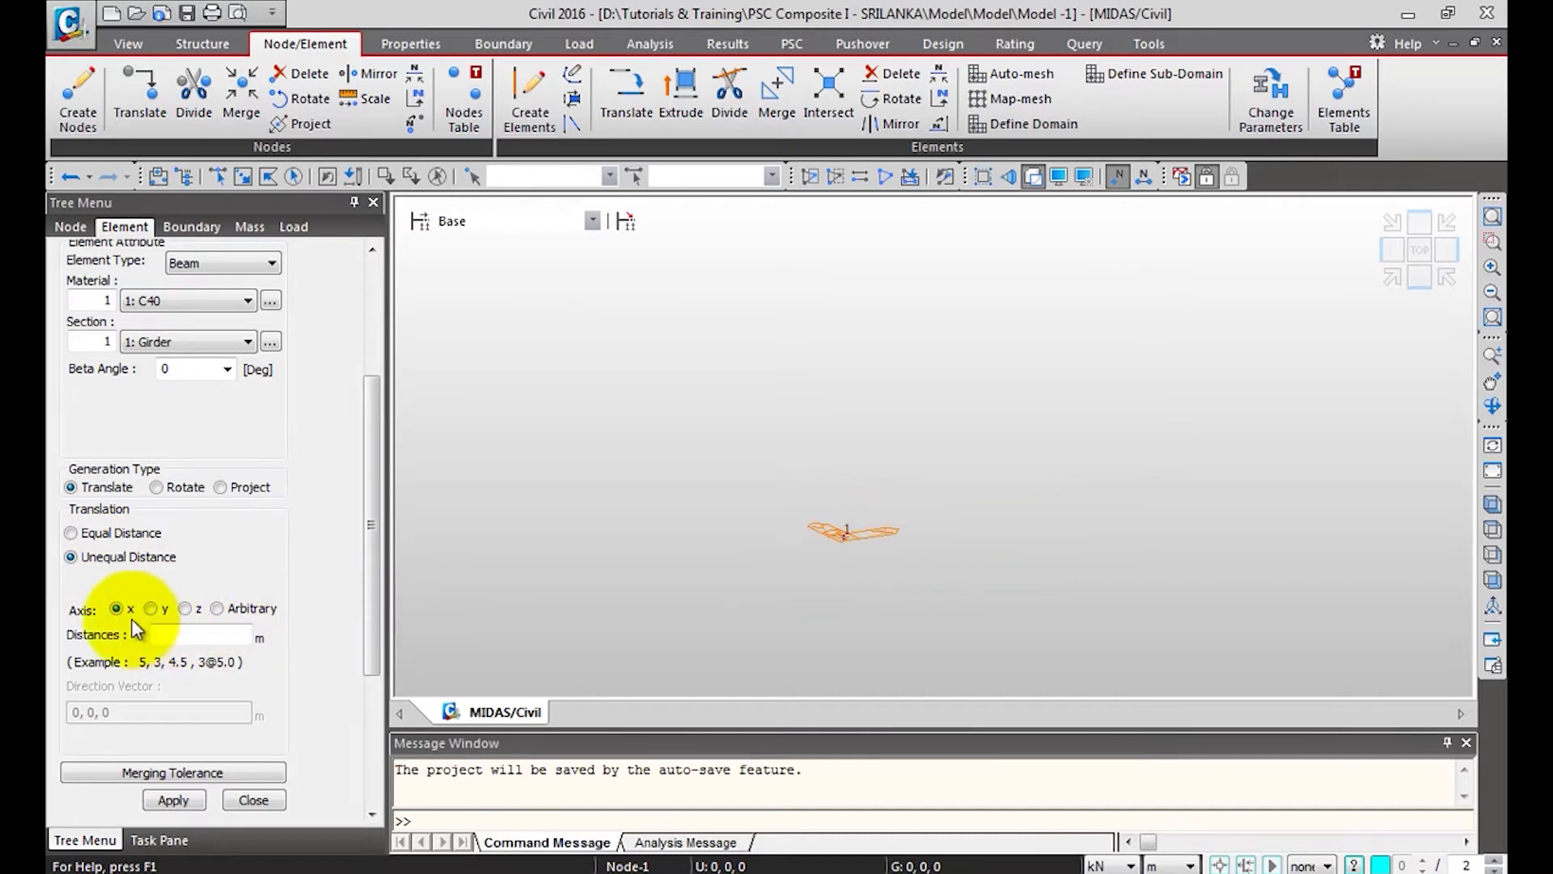
left_click(165, 634)
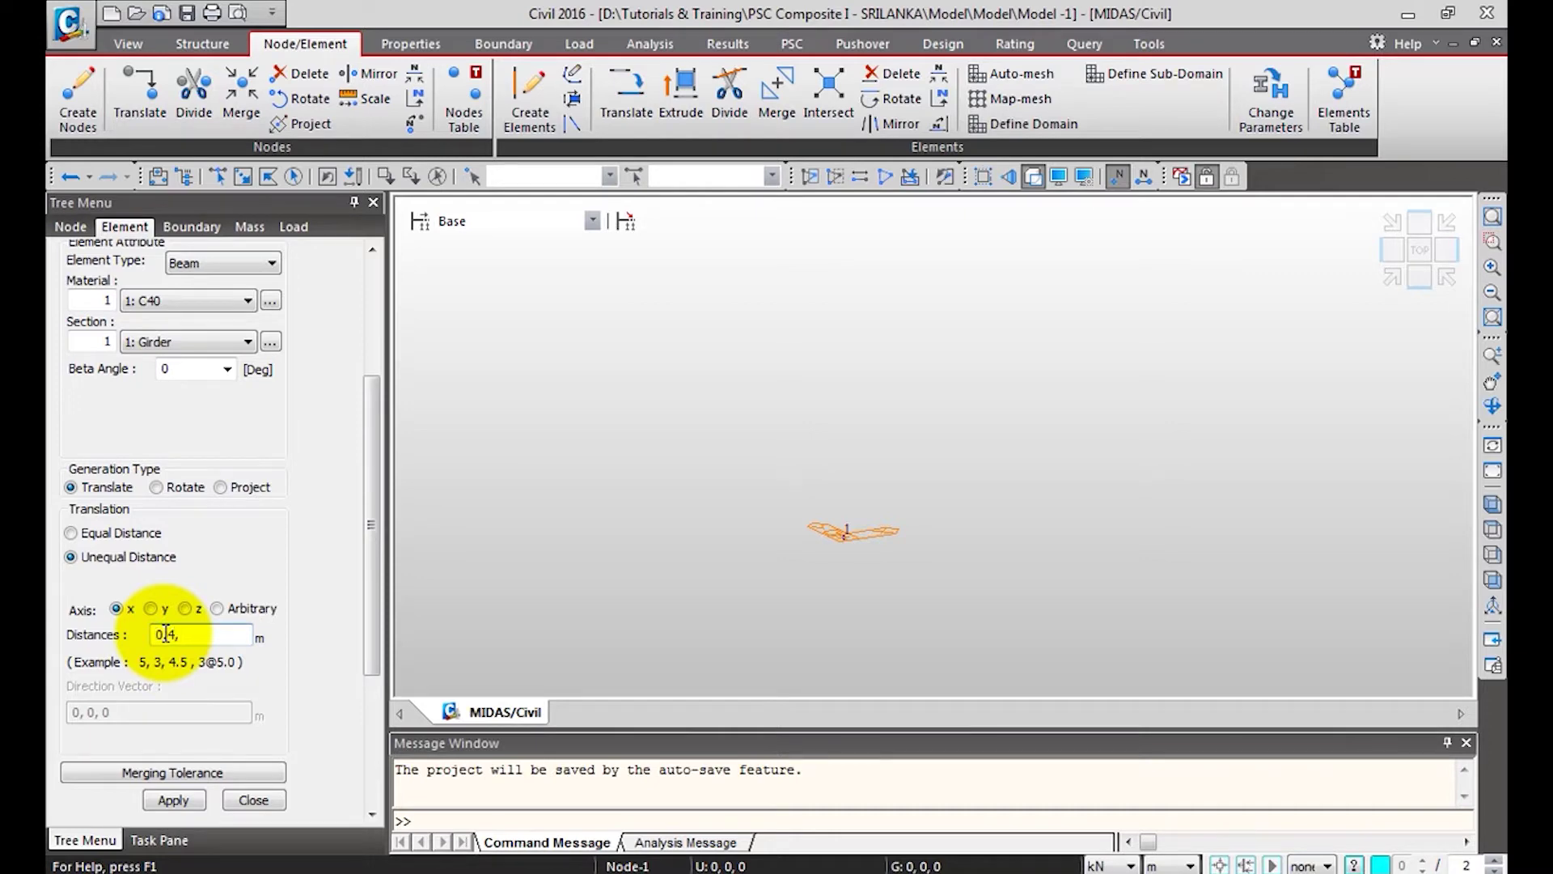
type("0,4,11,11,0.4")
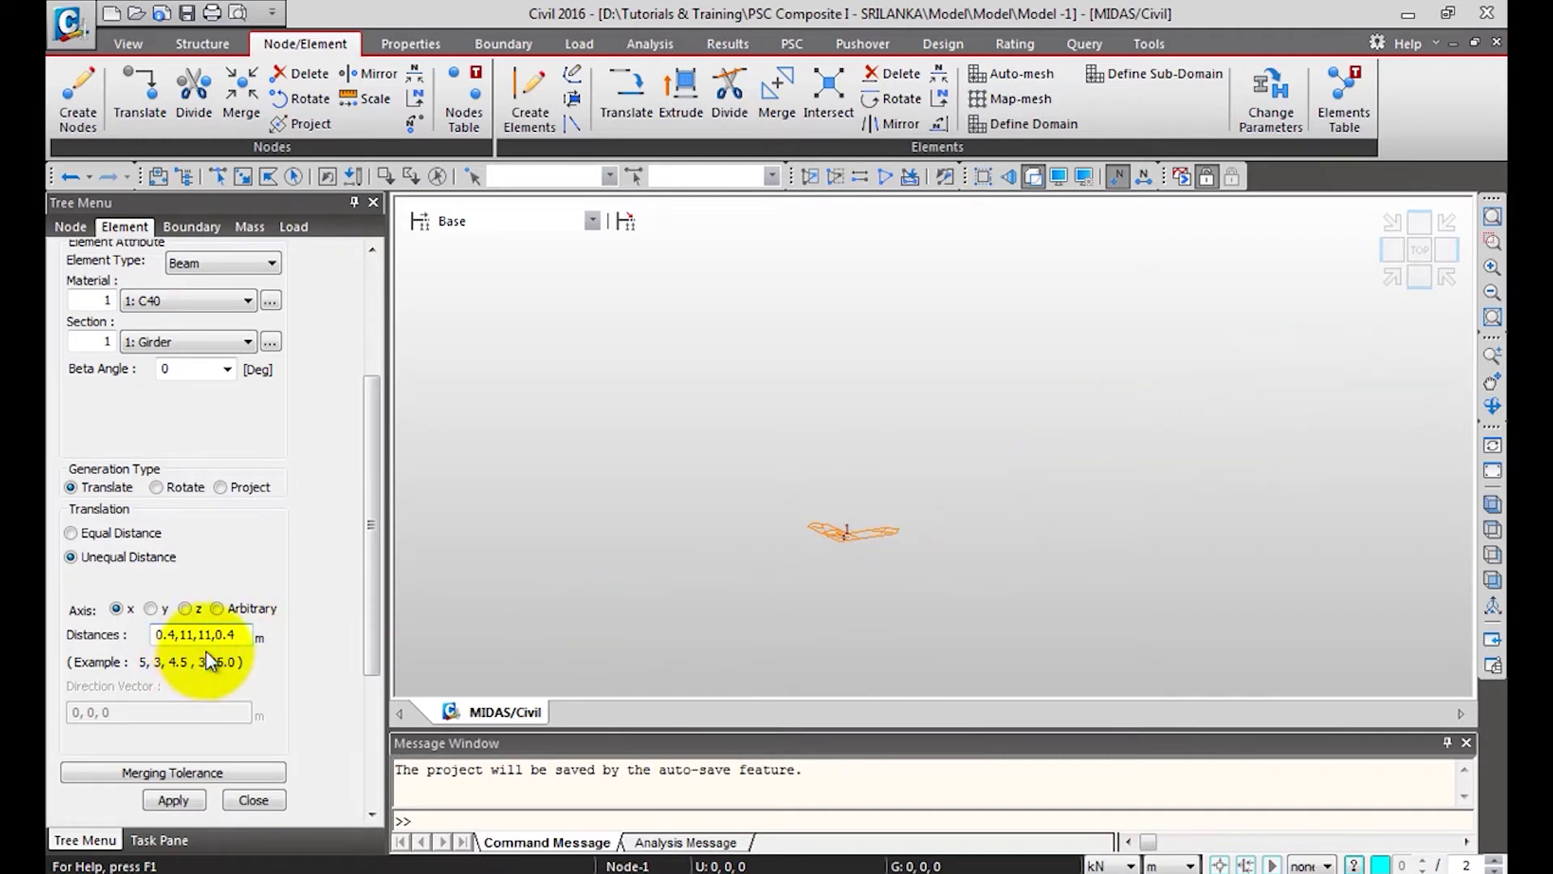
left_click(216, 176)
left_click(813, 523)
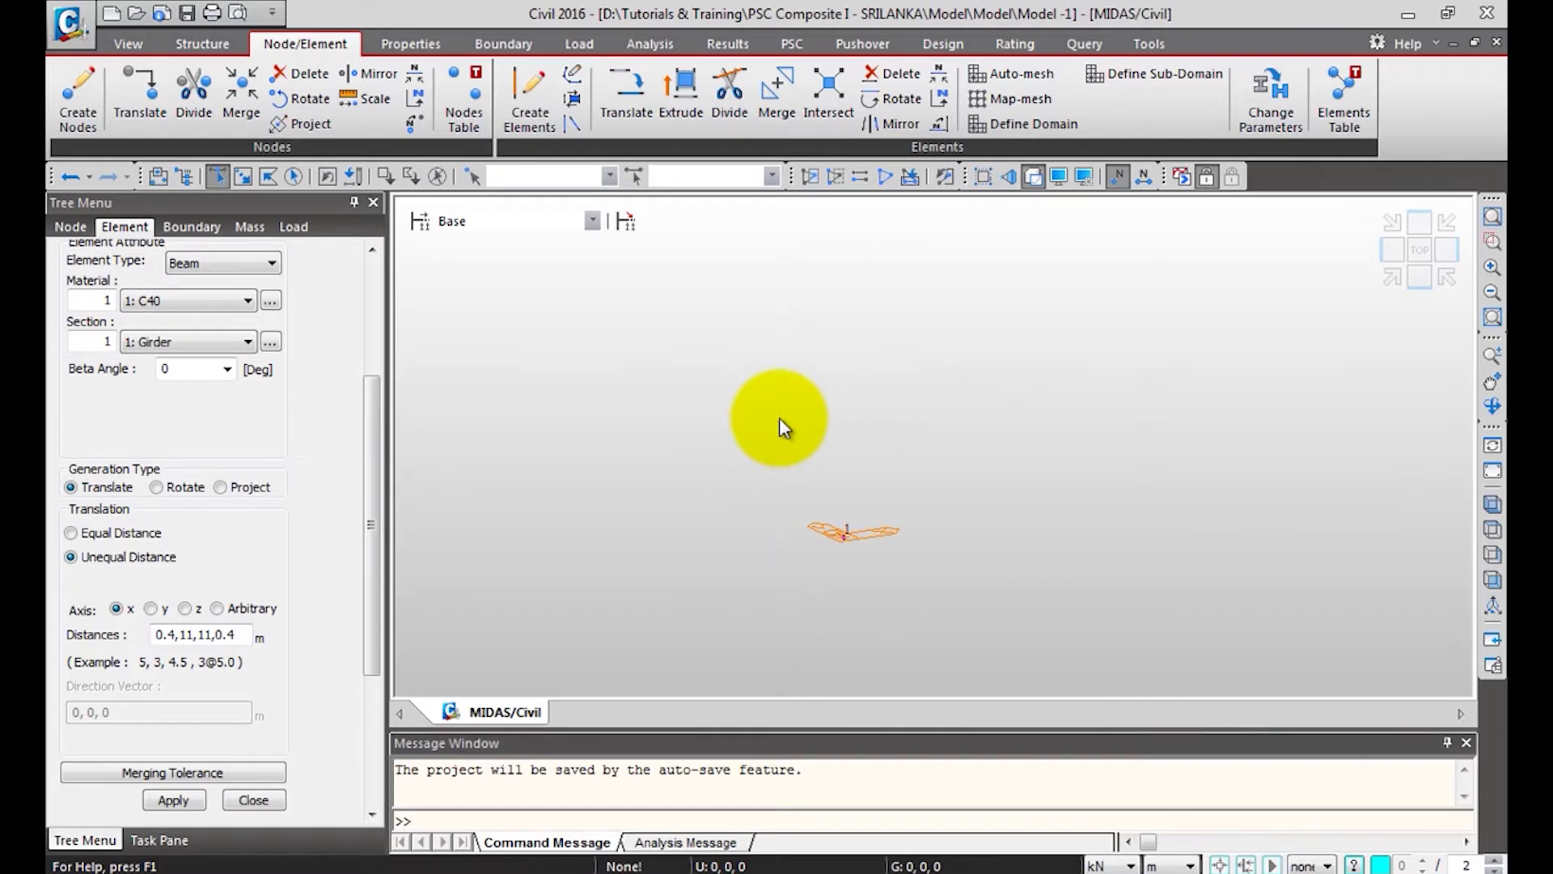
left_click(293, 176)
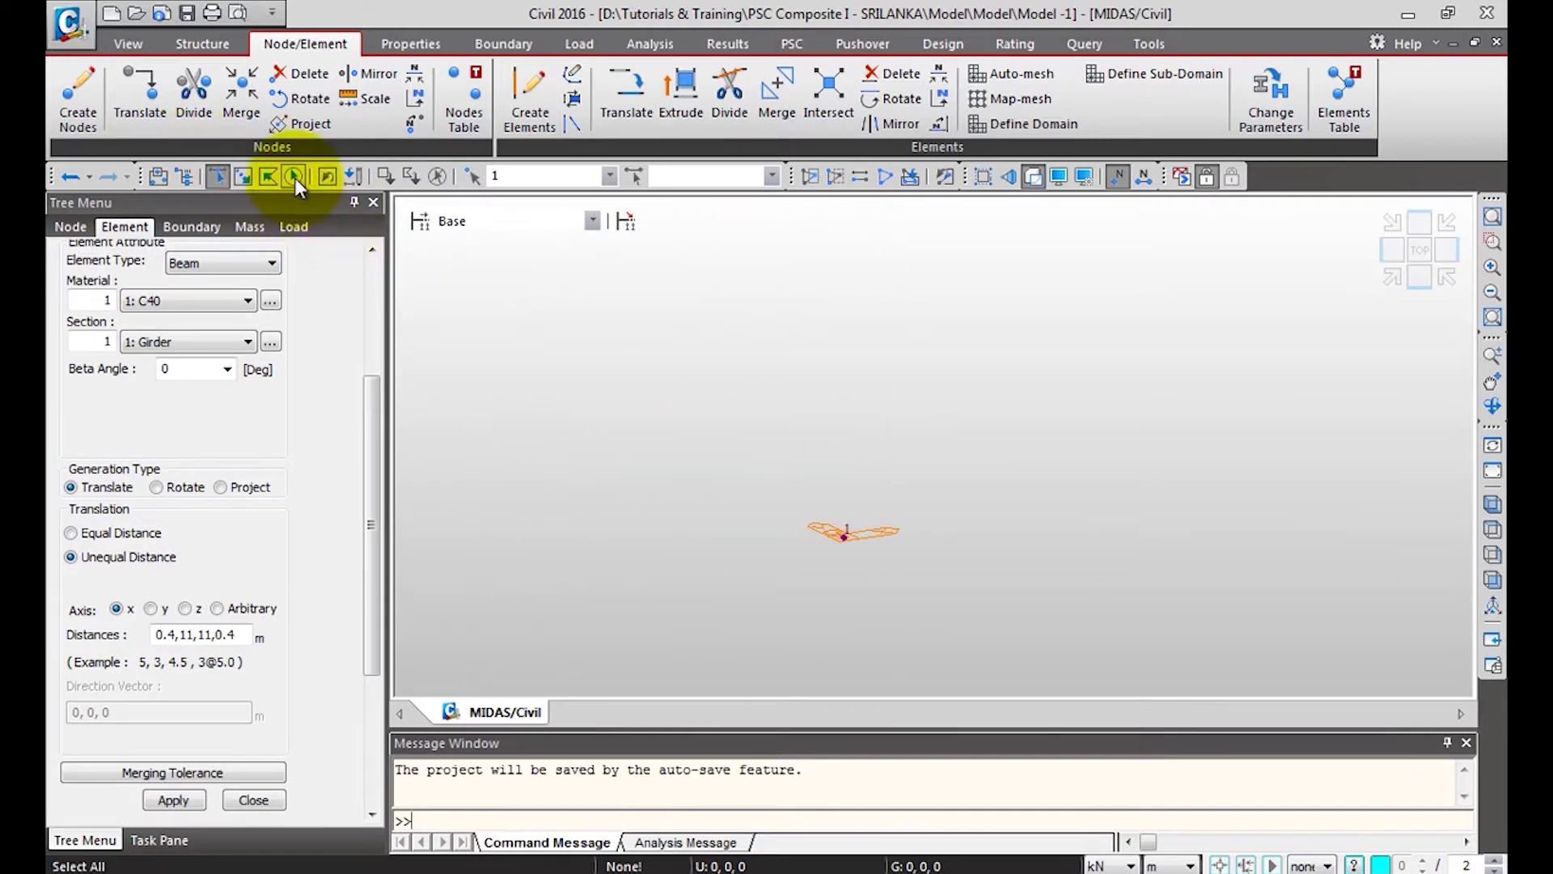
left_click(186, 798)
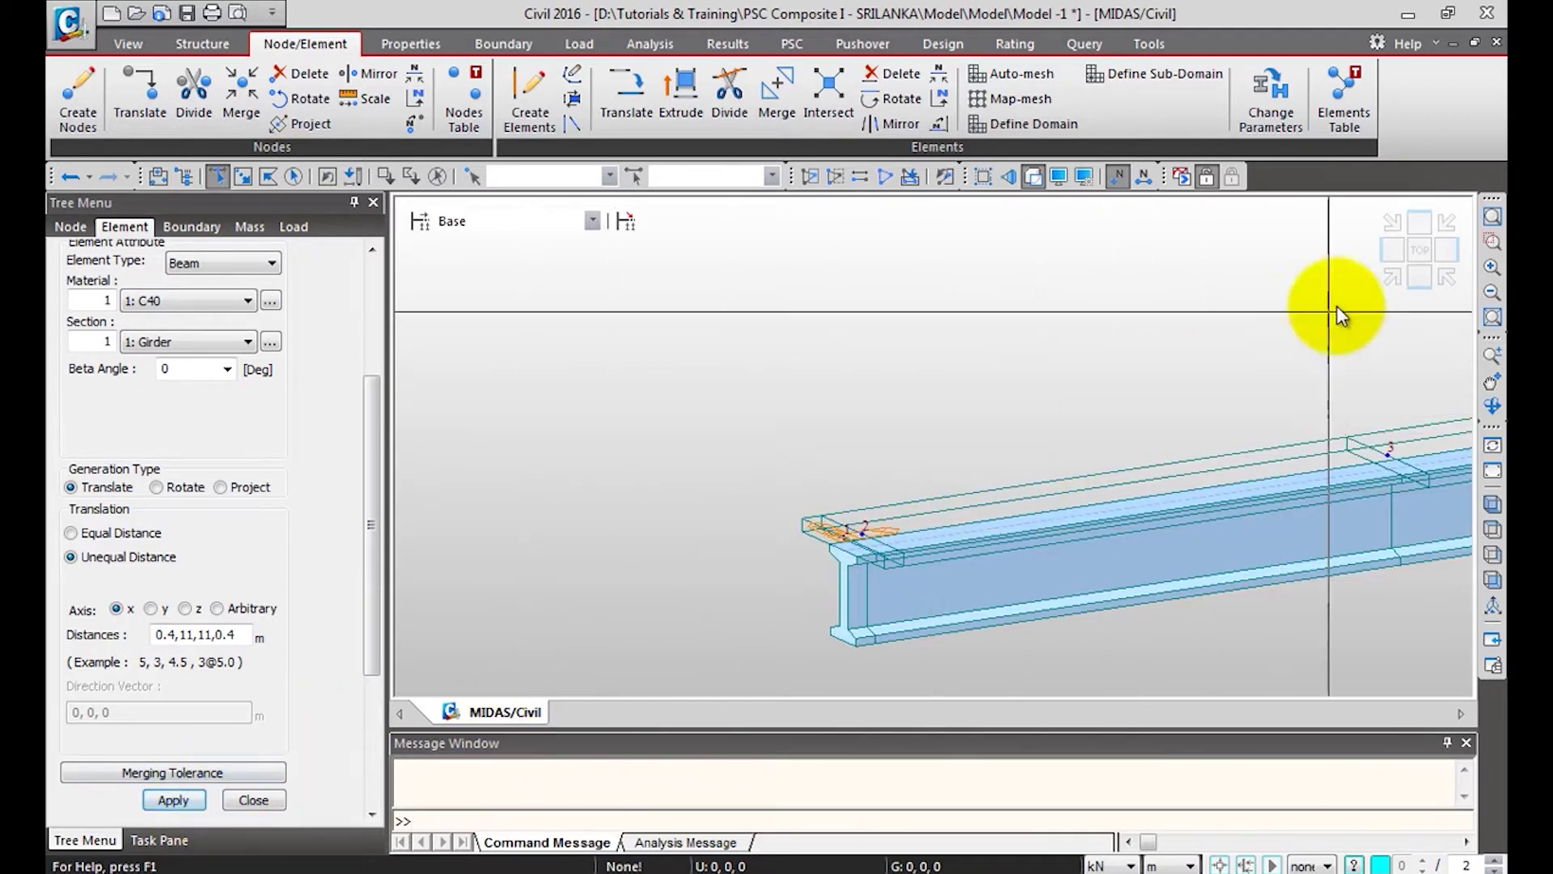
View the girder isometrically and query the distance between nodes 1 and 2 at its start.
left_click(1391, 275)
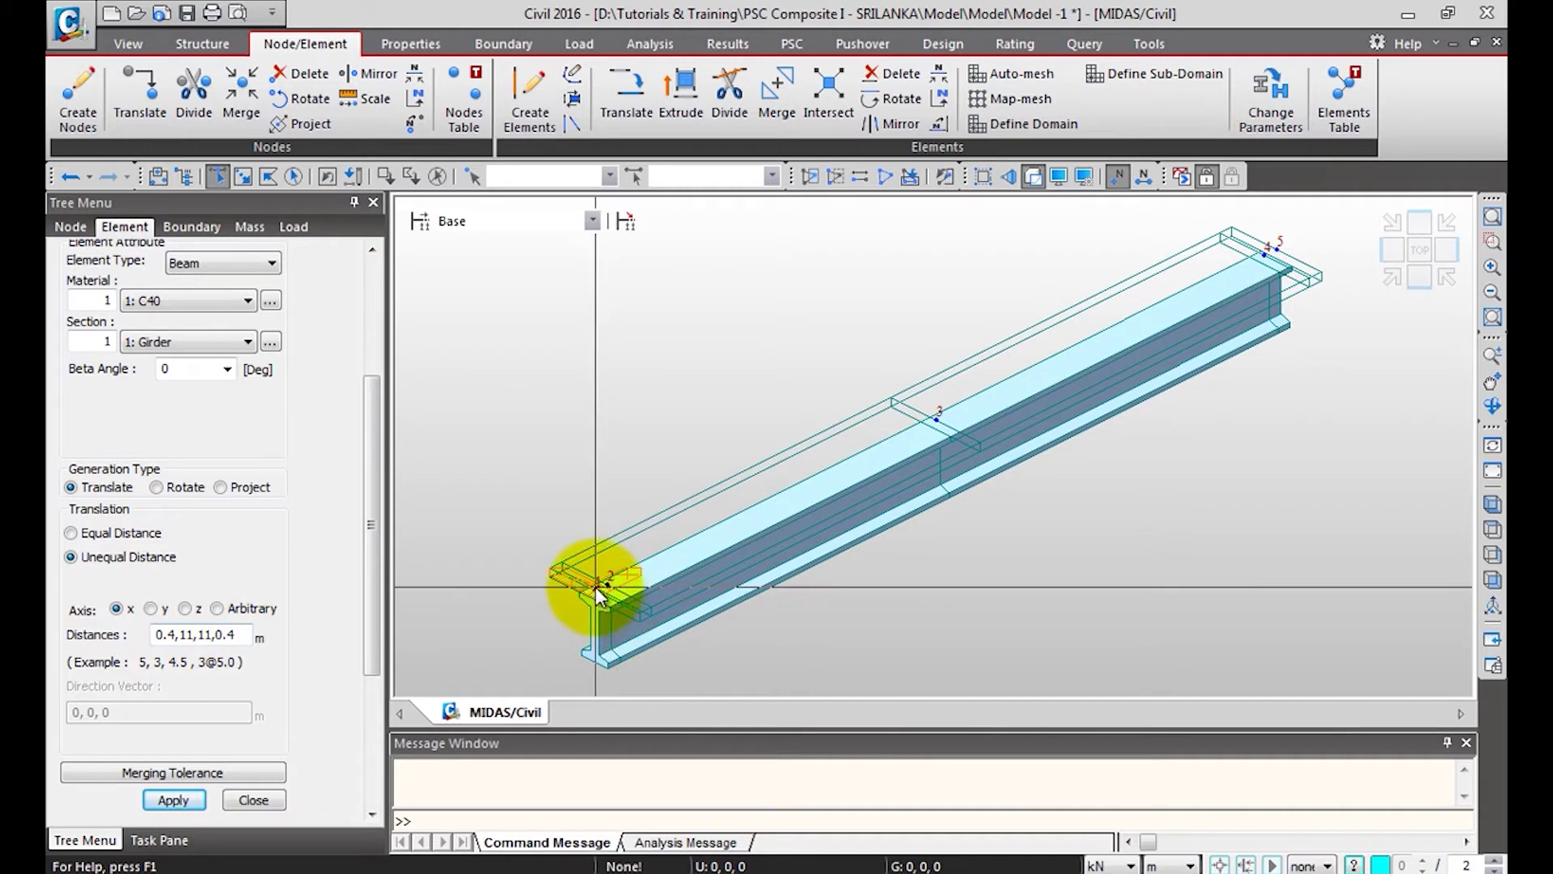
left_click(615, 590)
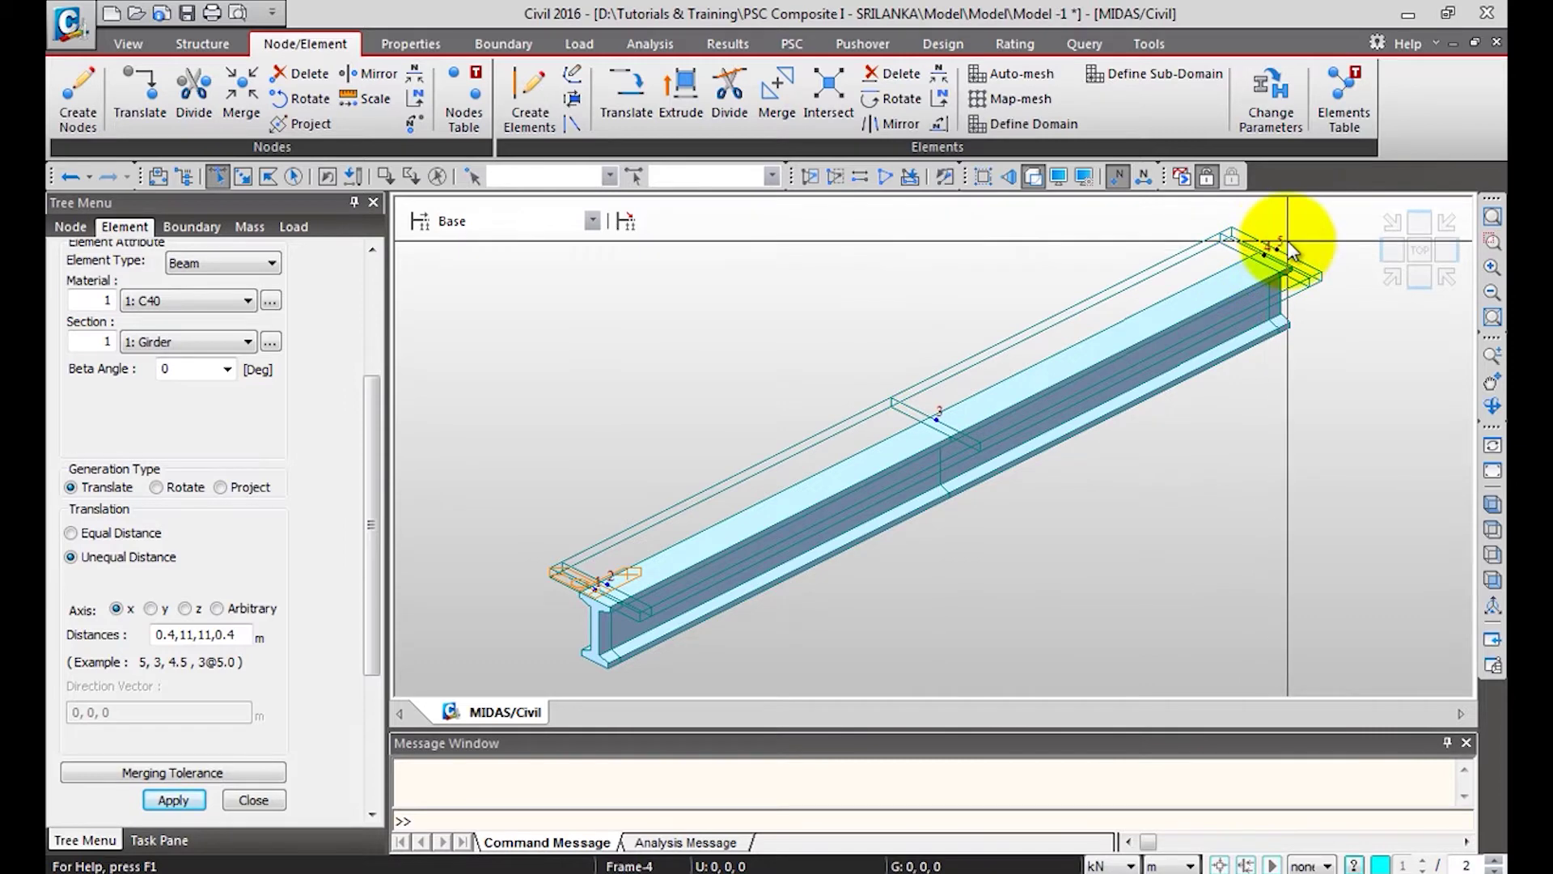
left_click(1096, 44)
left_click(147, 100)
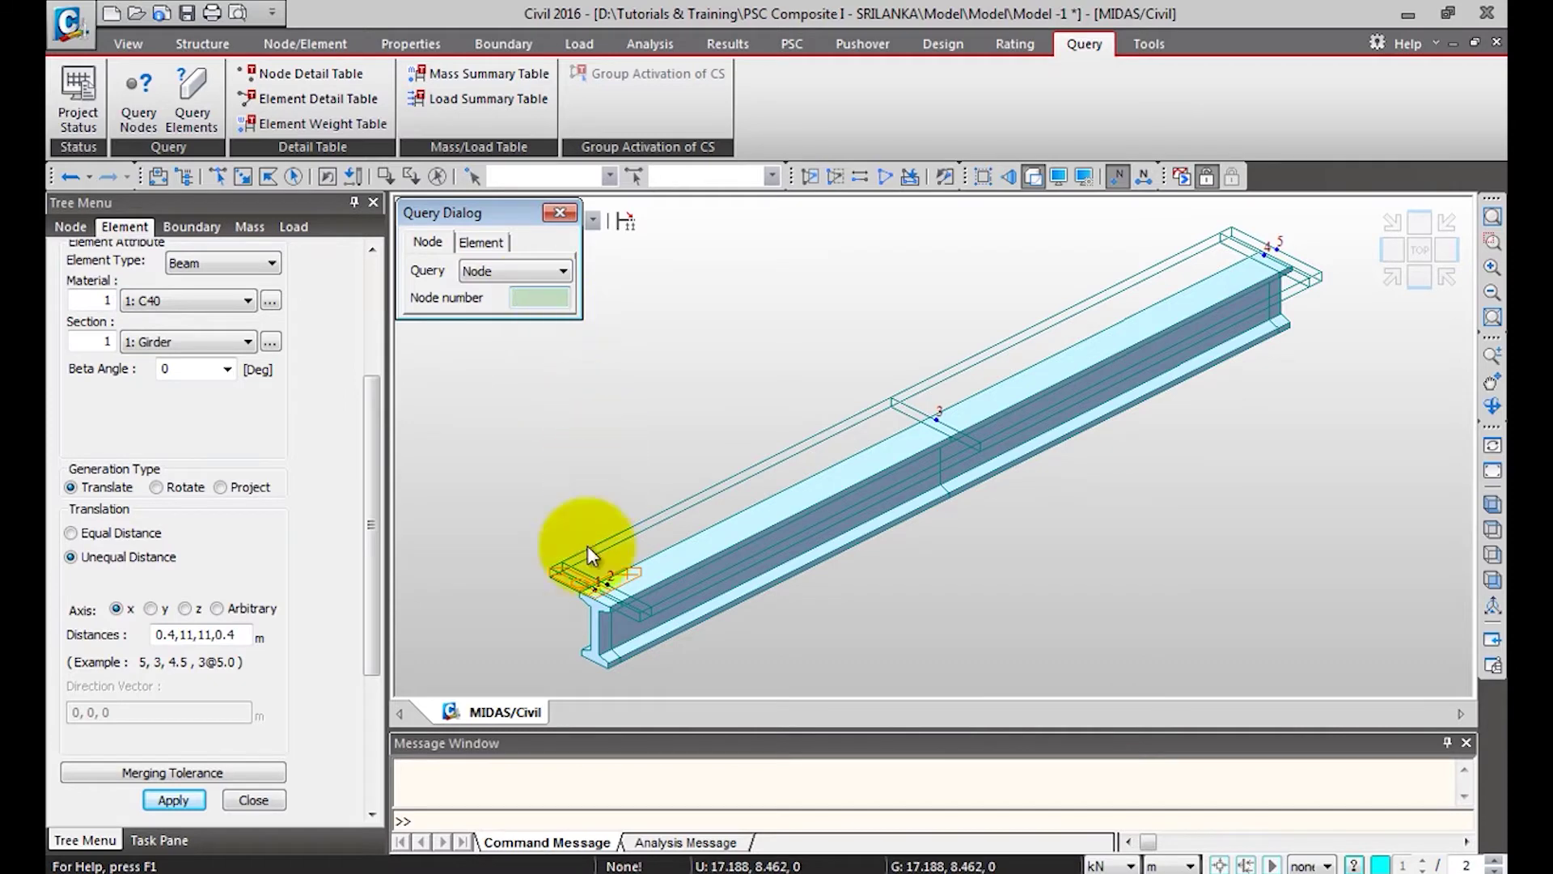
left_click(593, 589)
left_click(610, 586)
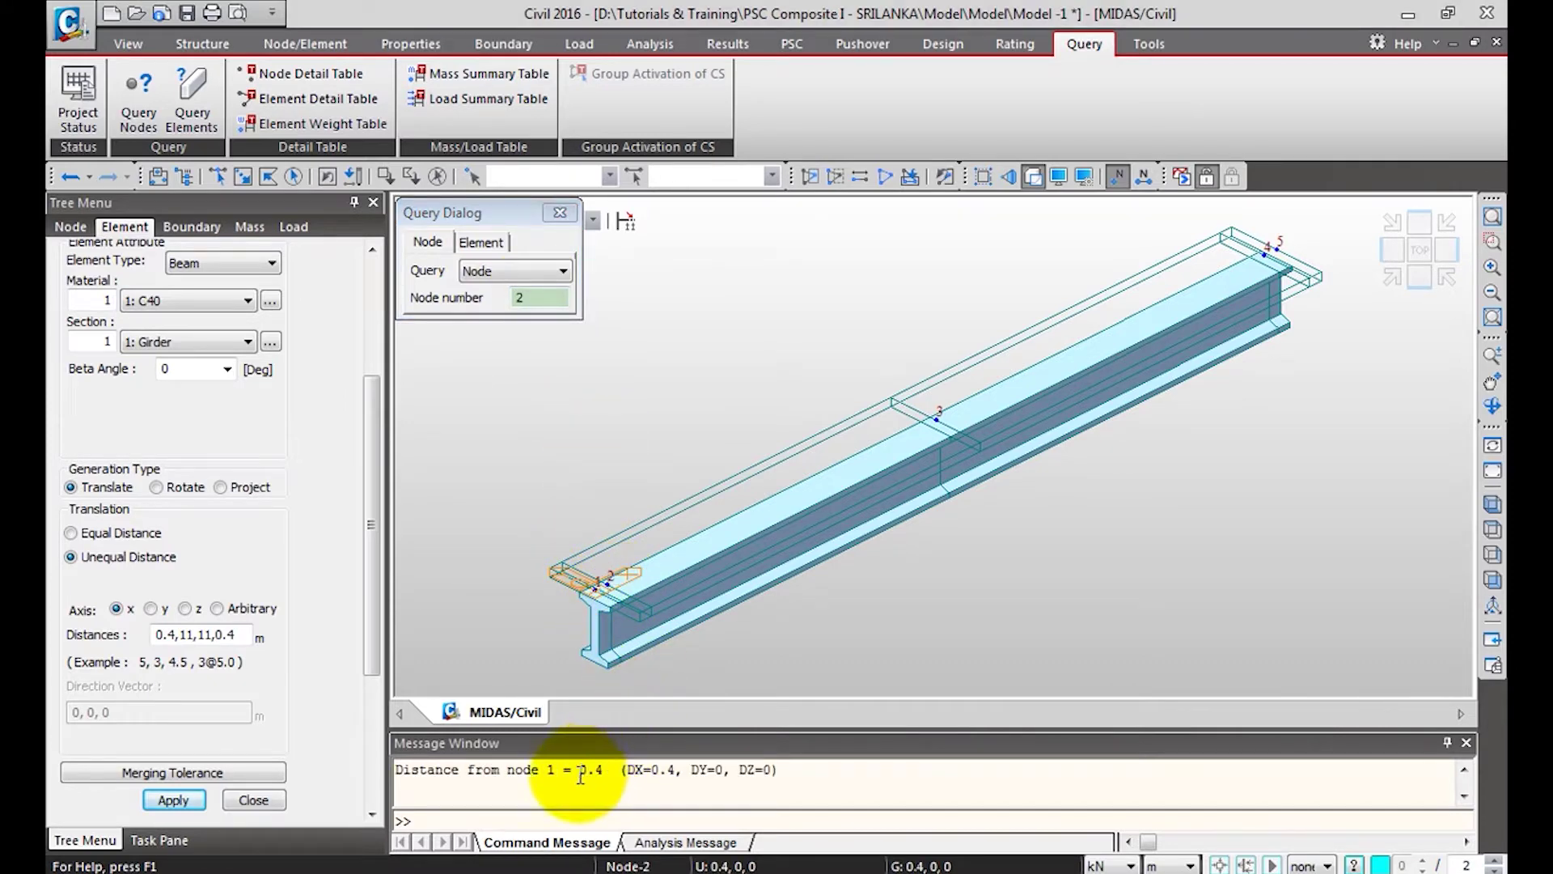
left_click_drag(579, 770, 608, 781)
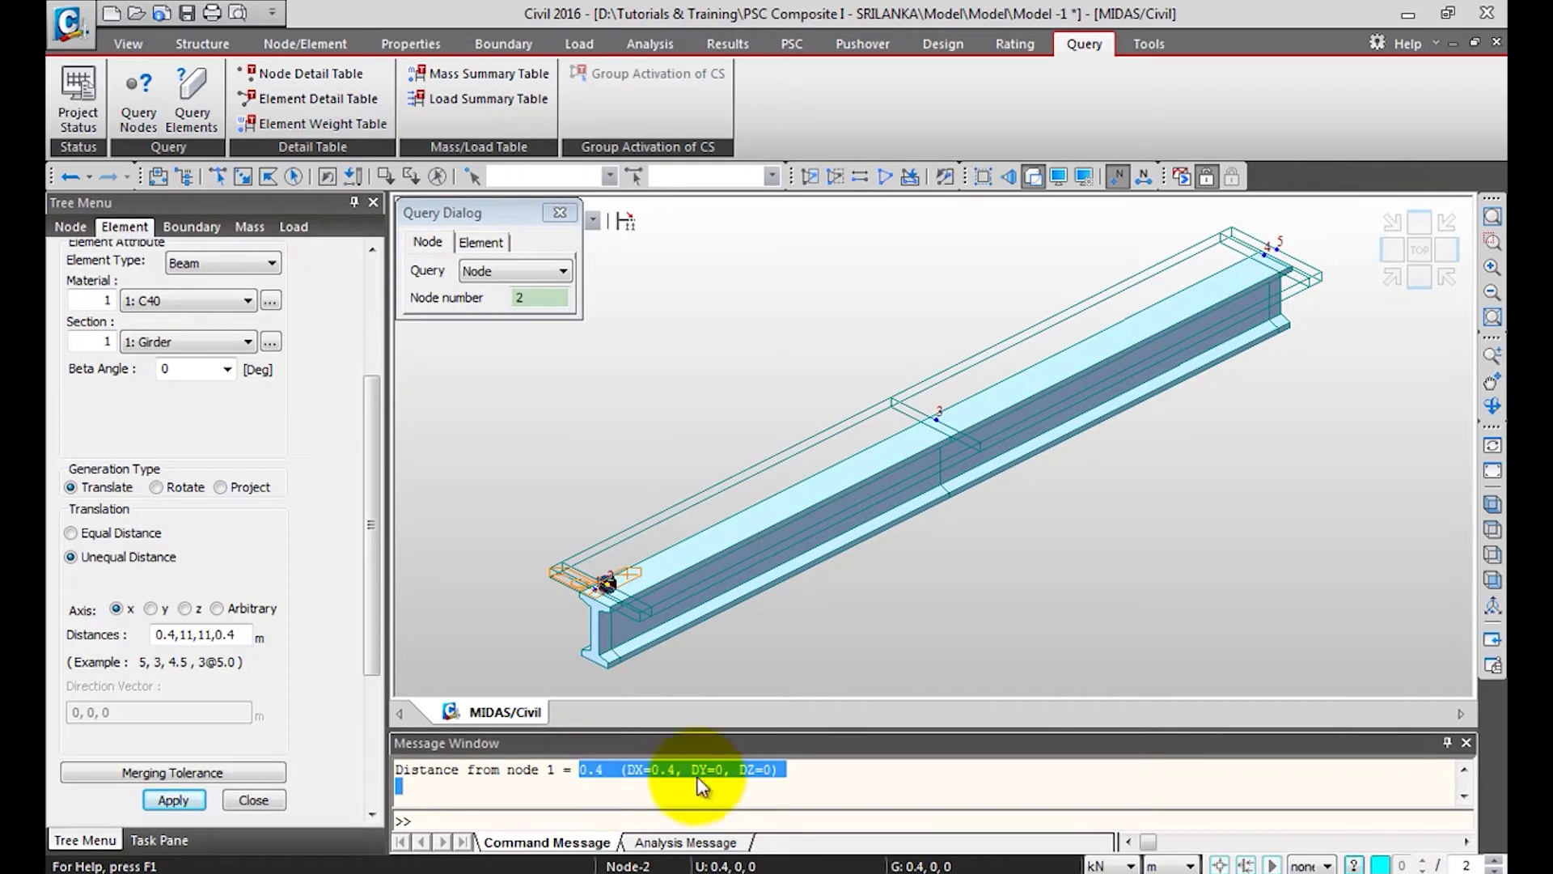
left_click(1167, 865)
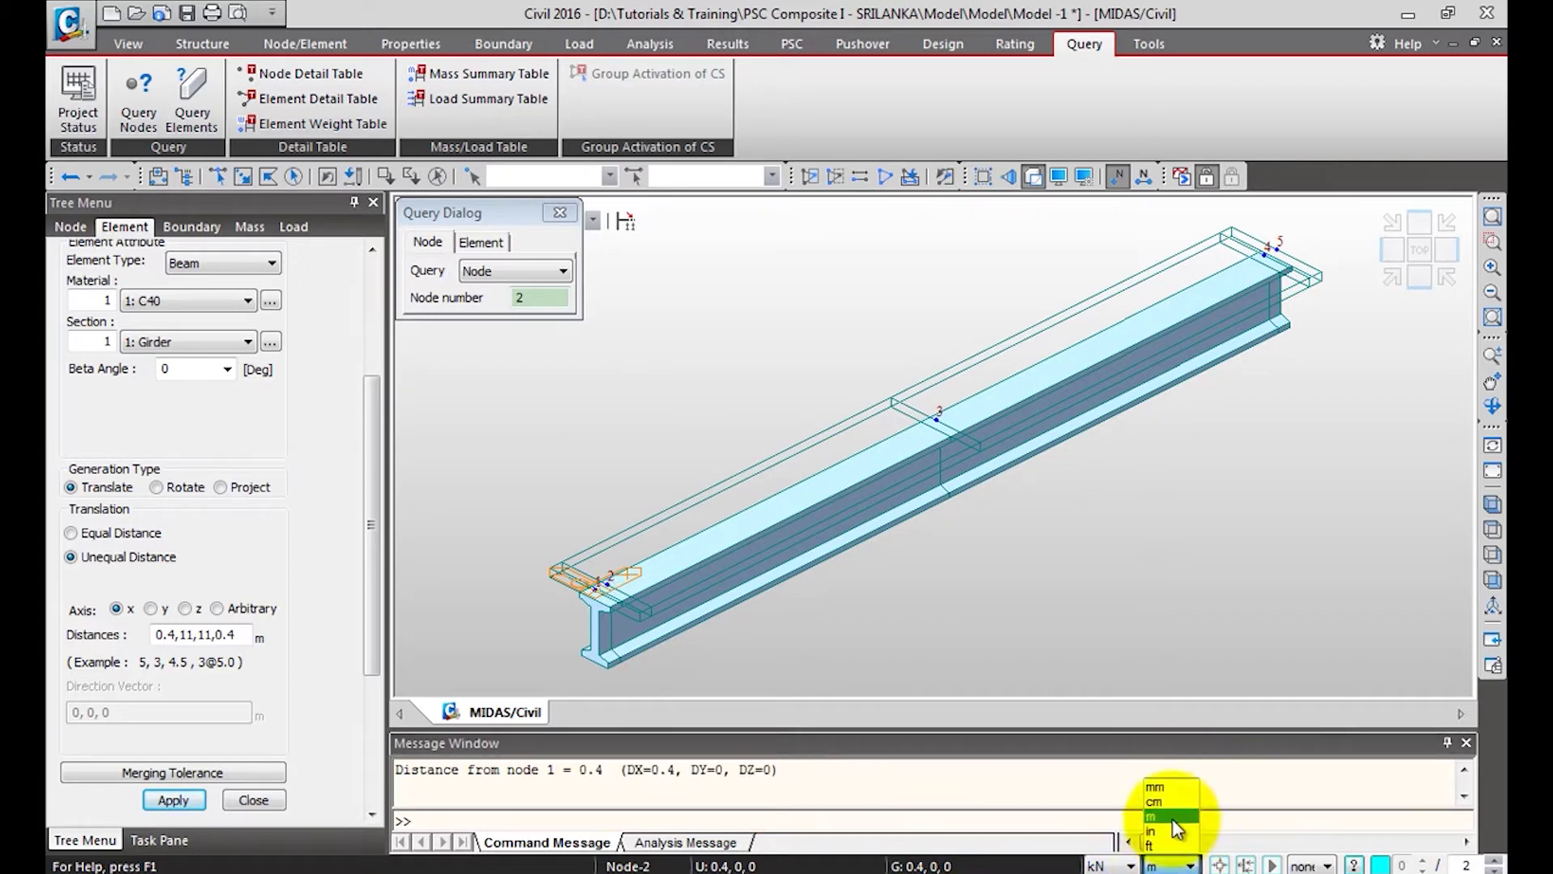
left_click(1115, 865)
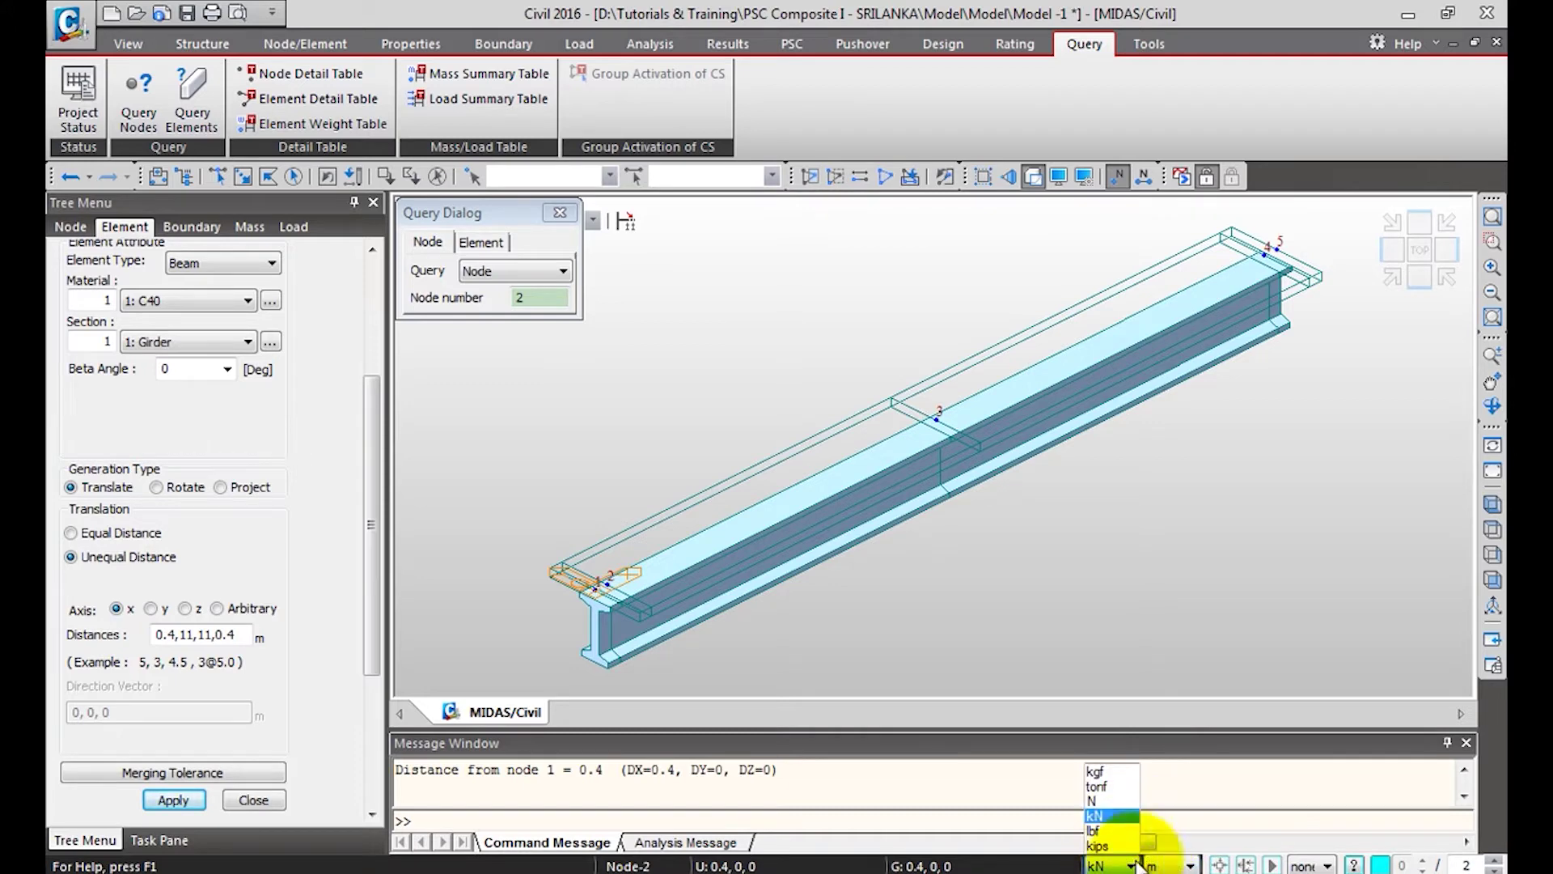
left_click(1174, 866)
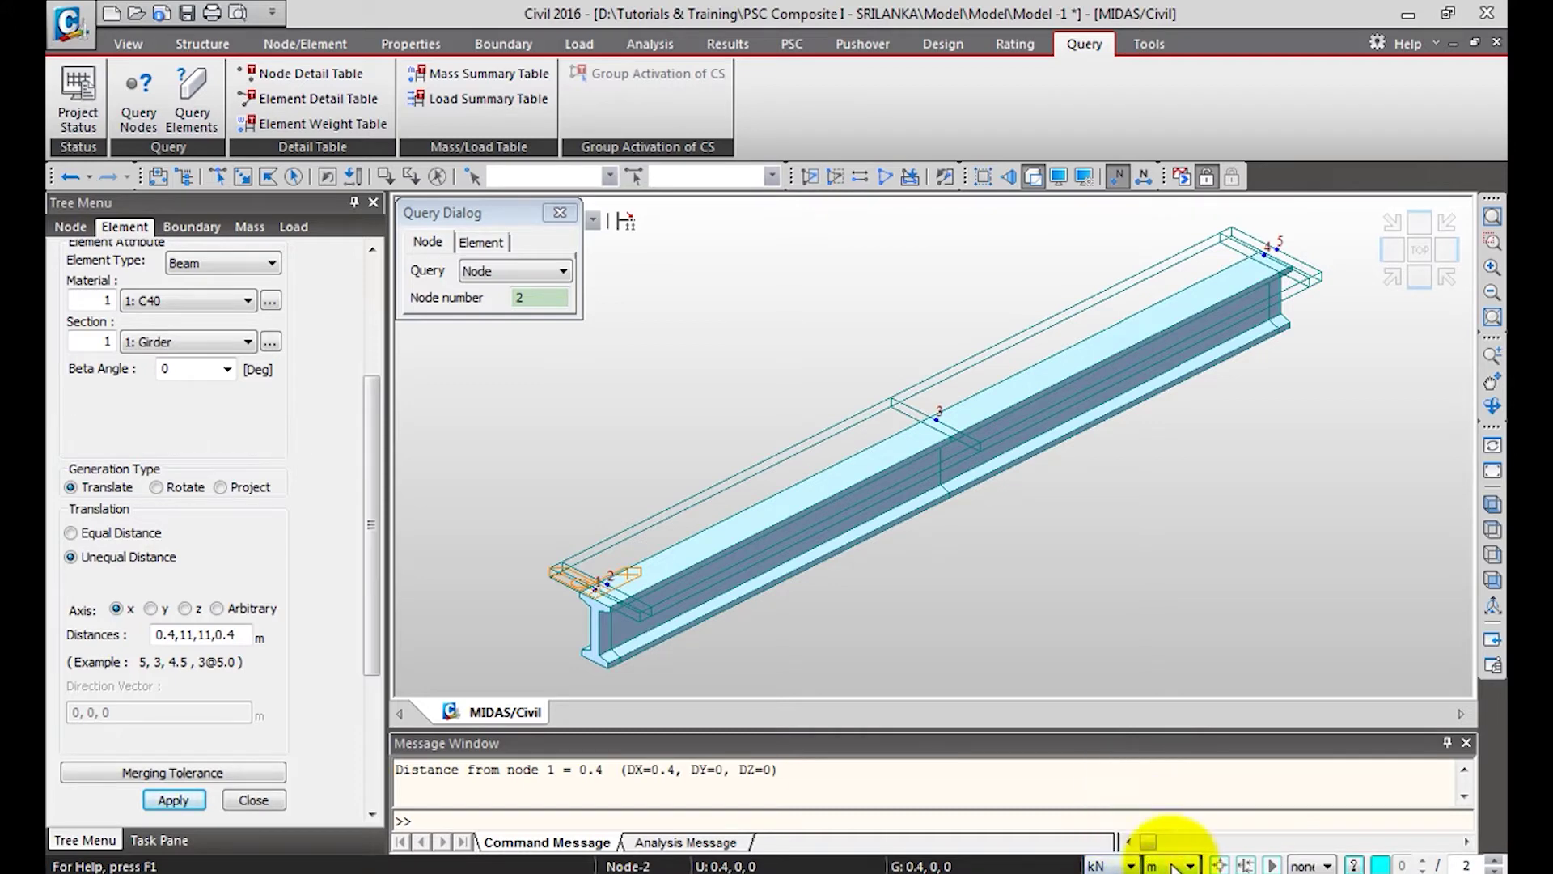
Close the node query and the element extrusion form, and save the model.
left_click(559, 212)
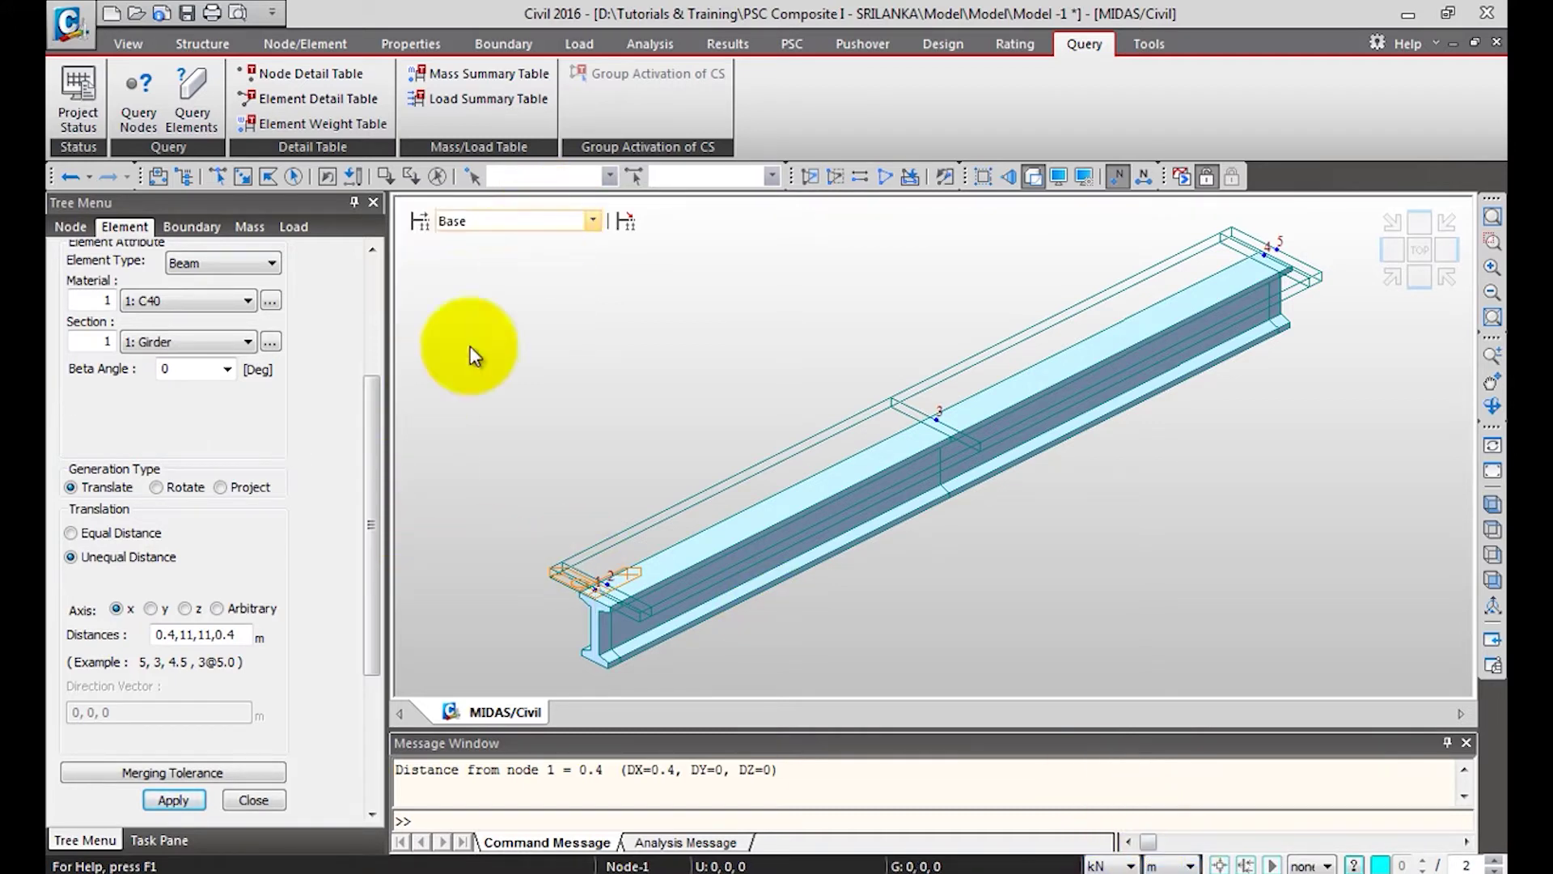
left_click(254, 800)
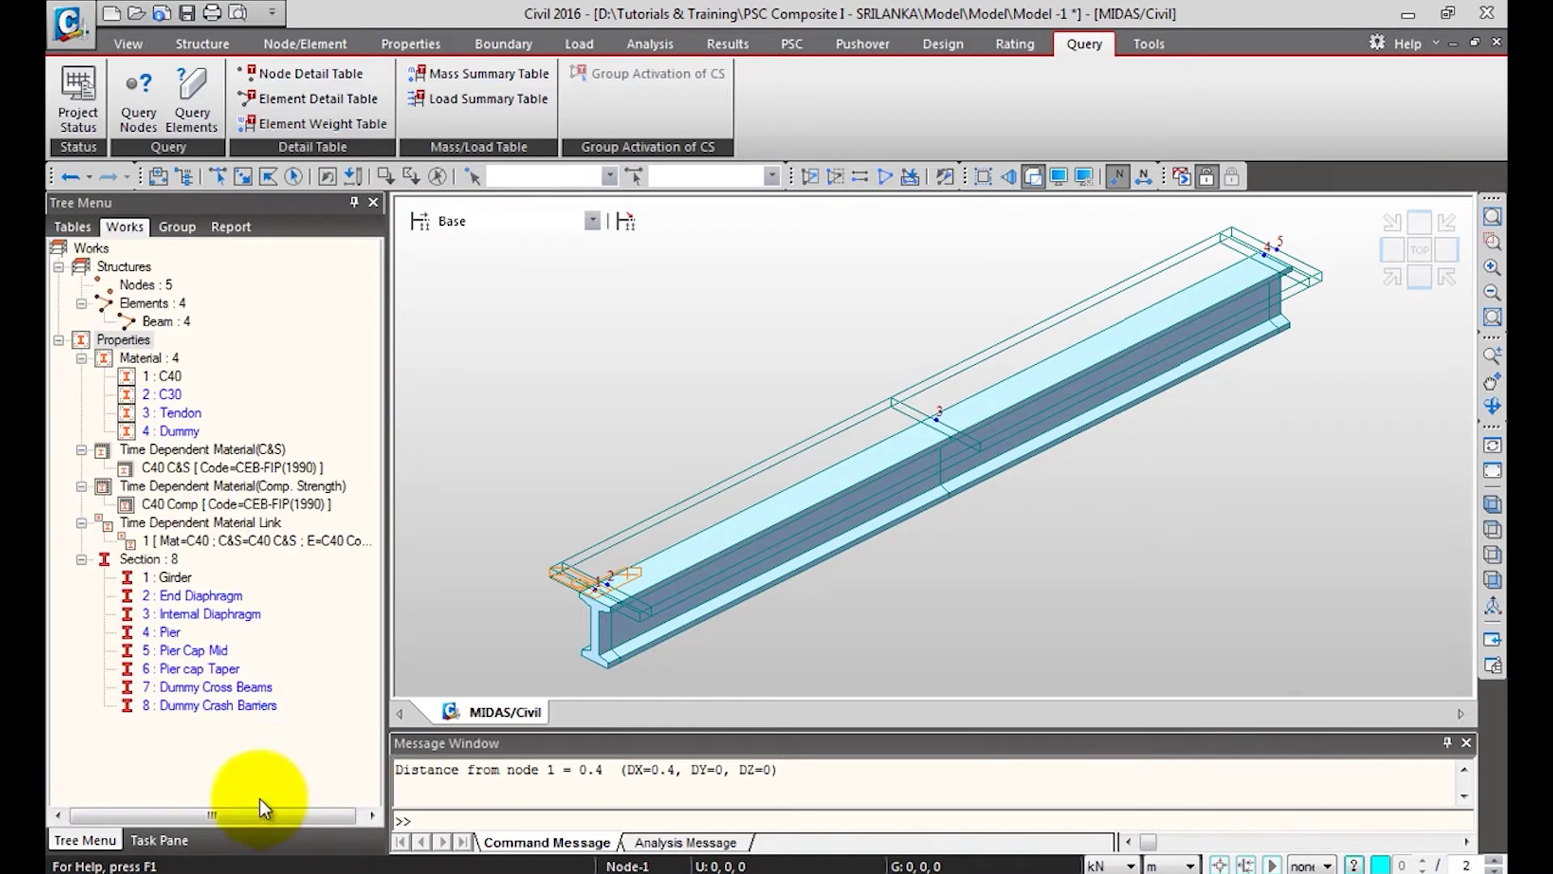
key("ctrl+s")
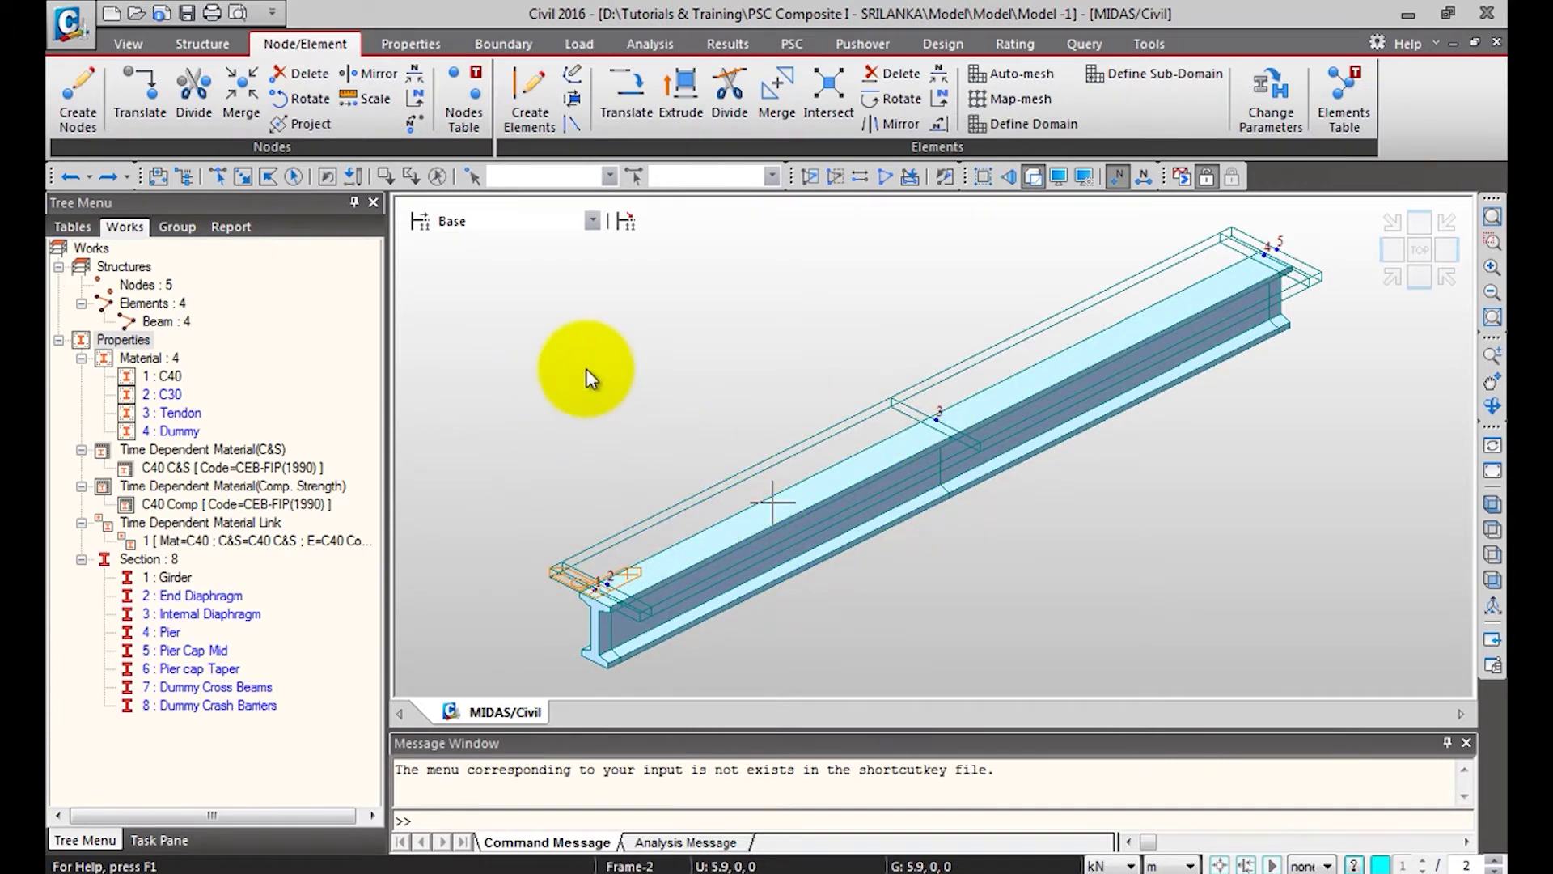
Set up an element translation in copy mode with an equal distance of 0, 3, 0 m, repeated 2 times.
left_click(613, 121)
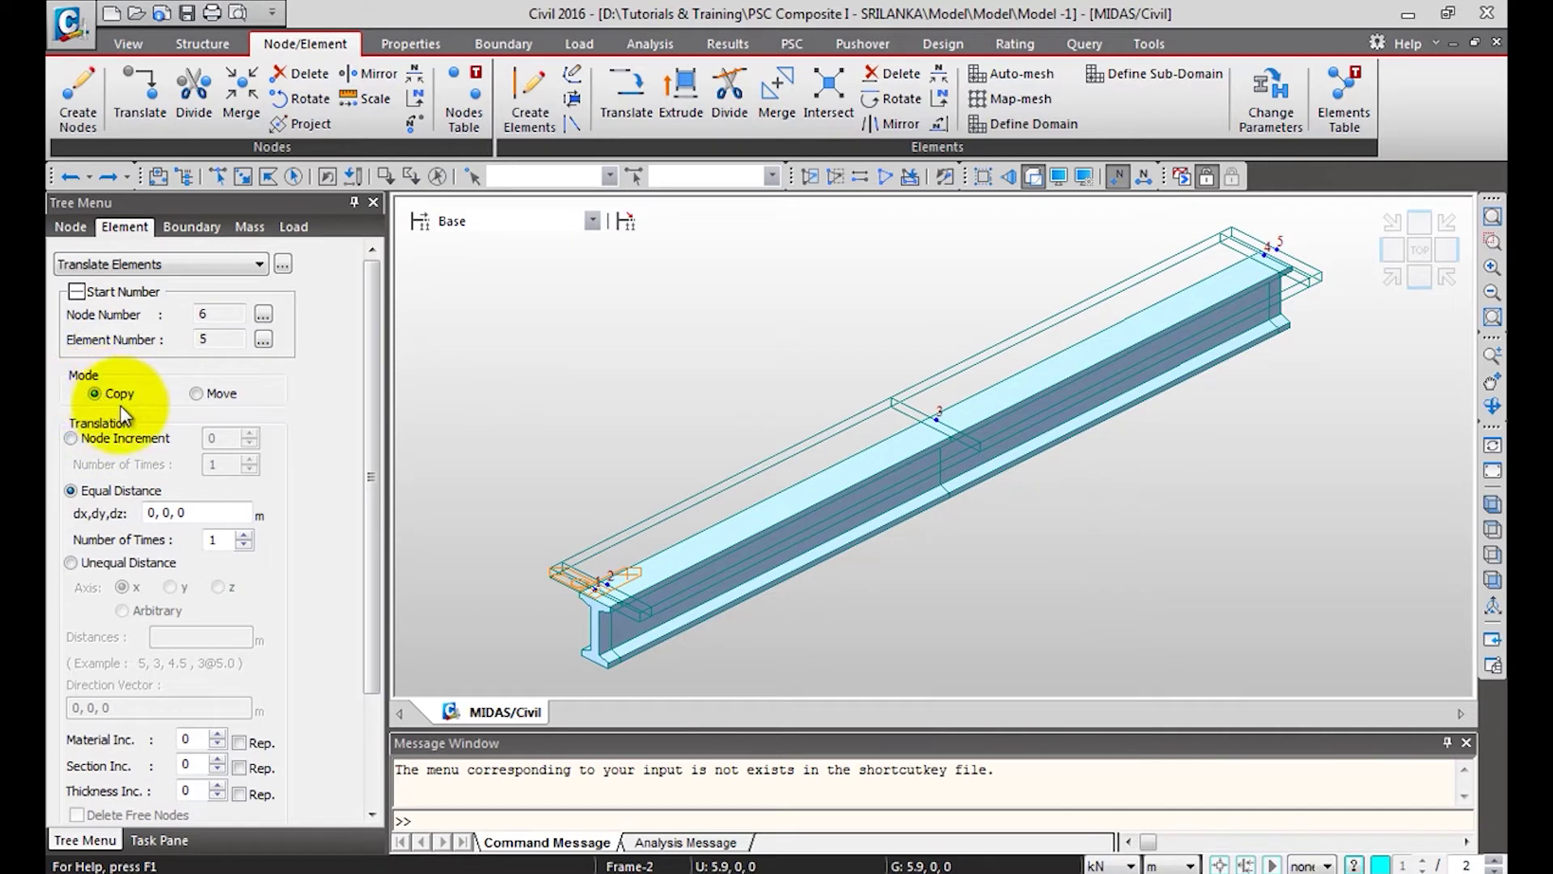
left_click(172, 511)
key("BackSpace")
type("3")
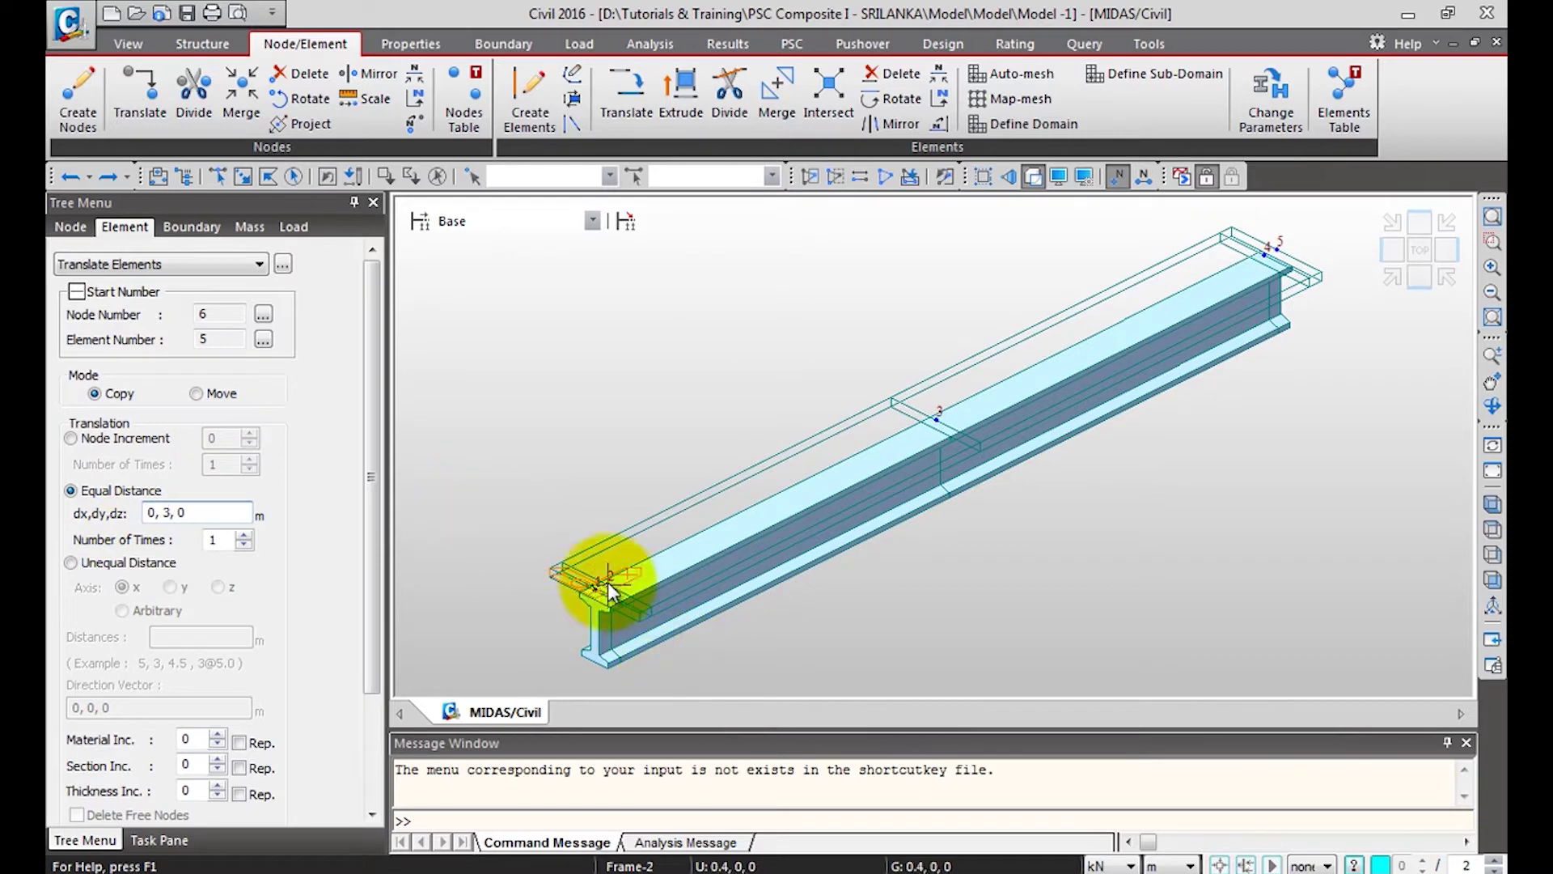
key("Tab")
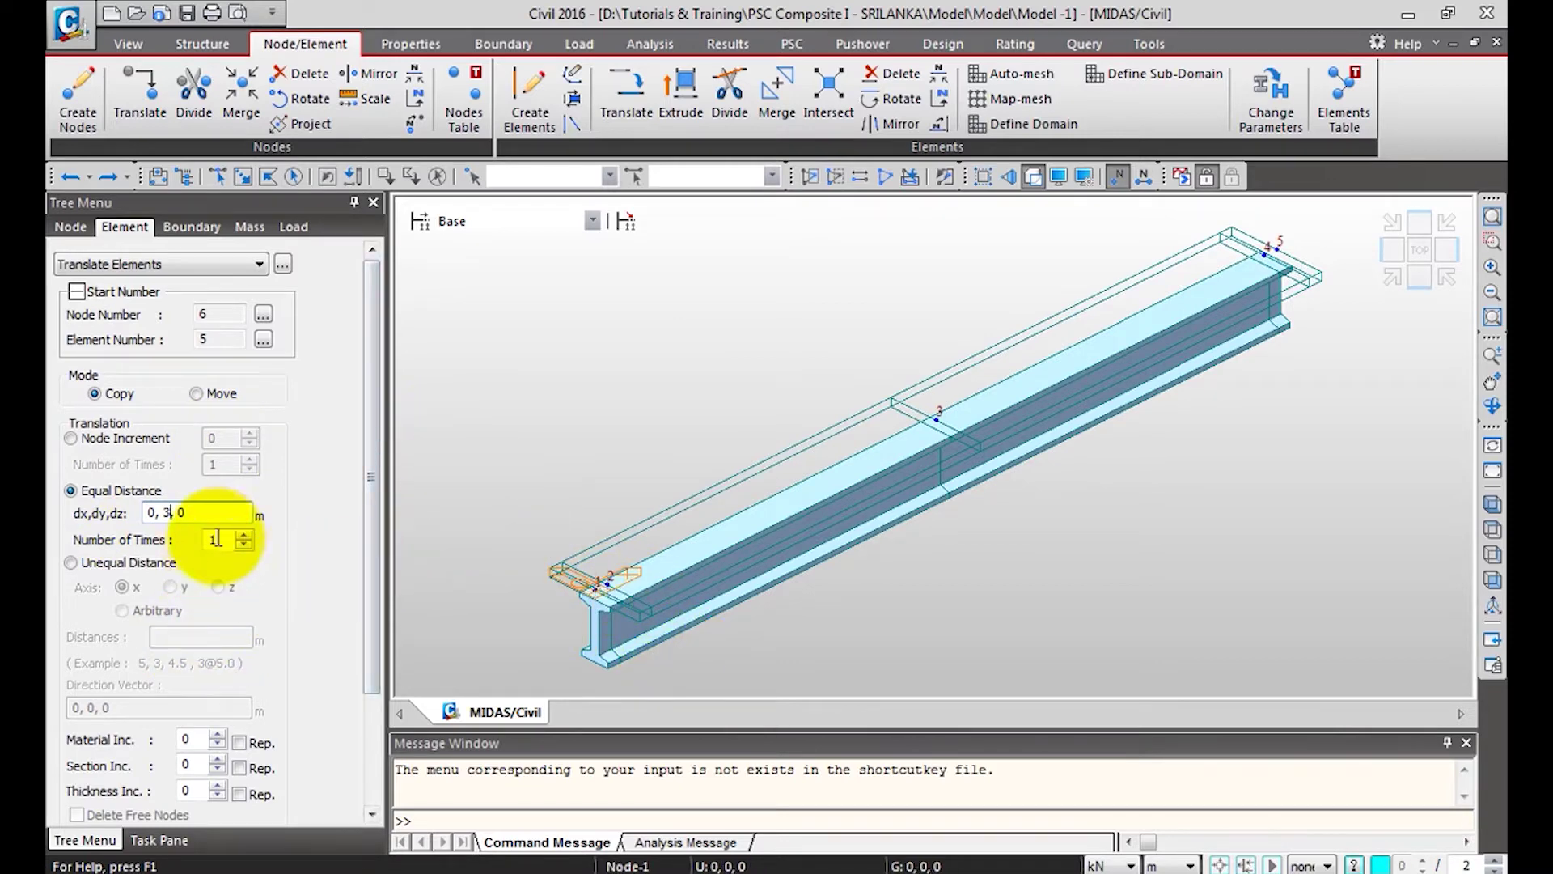
type("2")
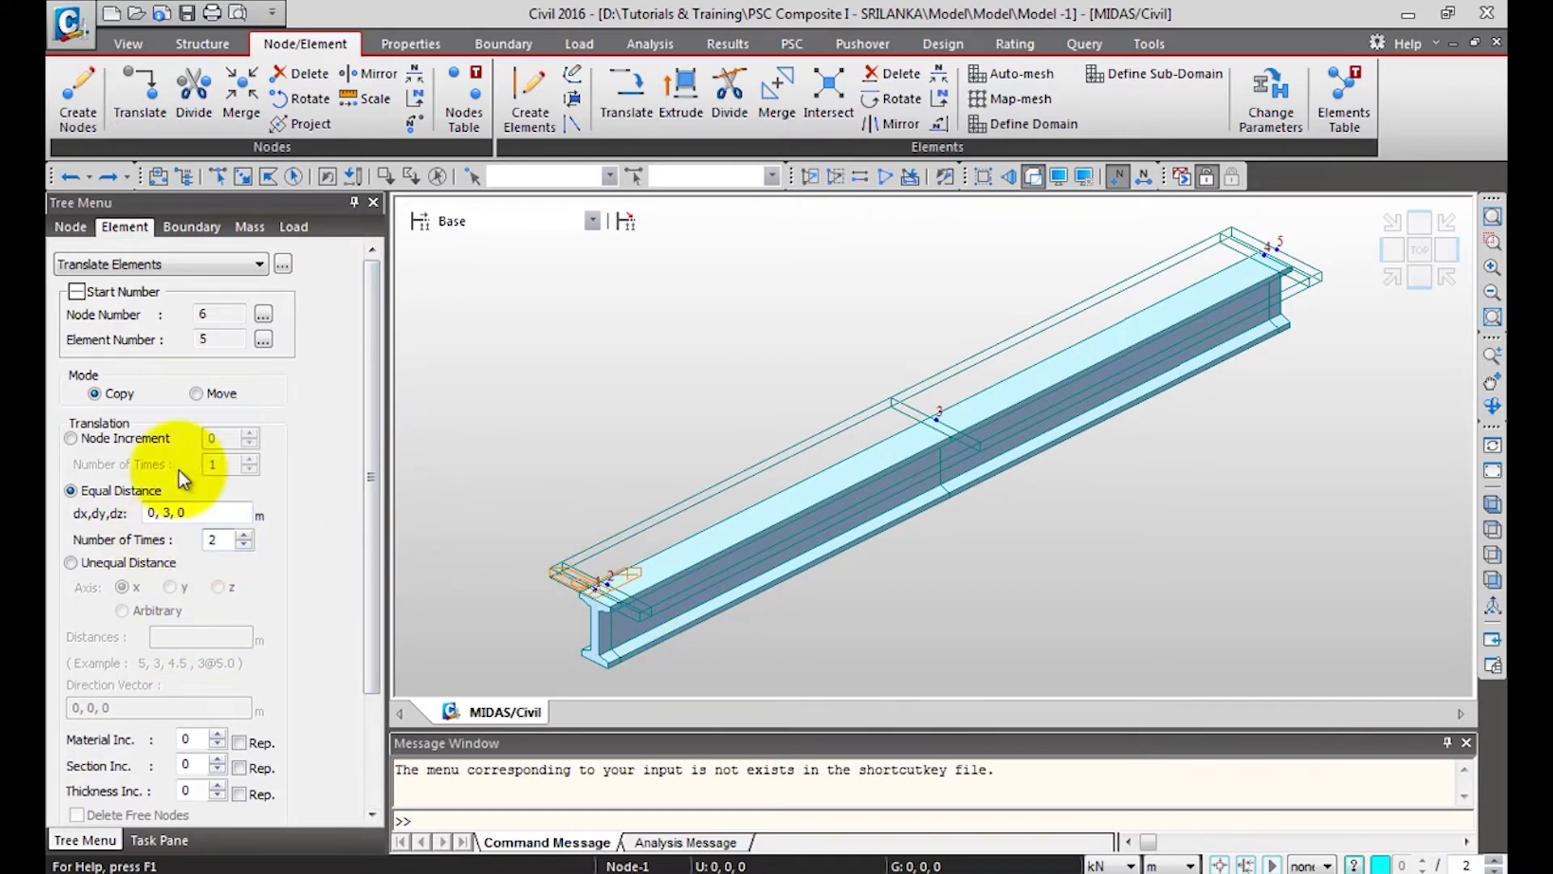
Enable node and element intersection and copying of node and element attributes, and review which node attributes are copied.
left_click_drag(364, 298, 361, 423)
left_click(141, 691)
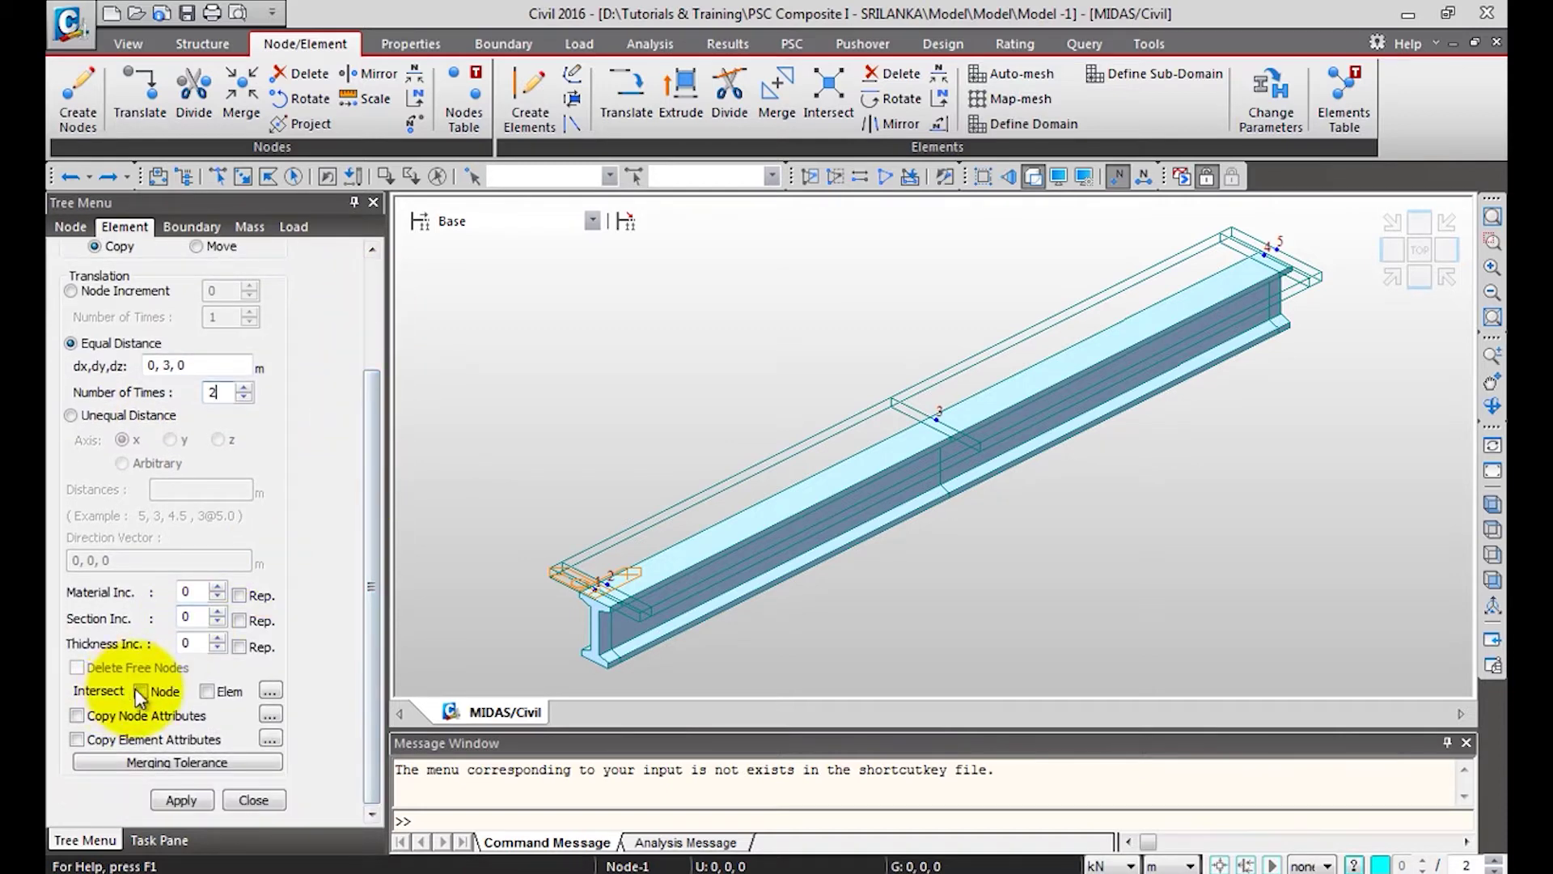
left_click(215, 692)
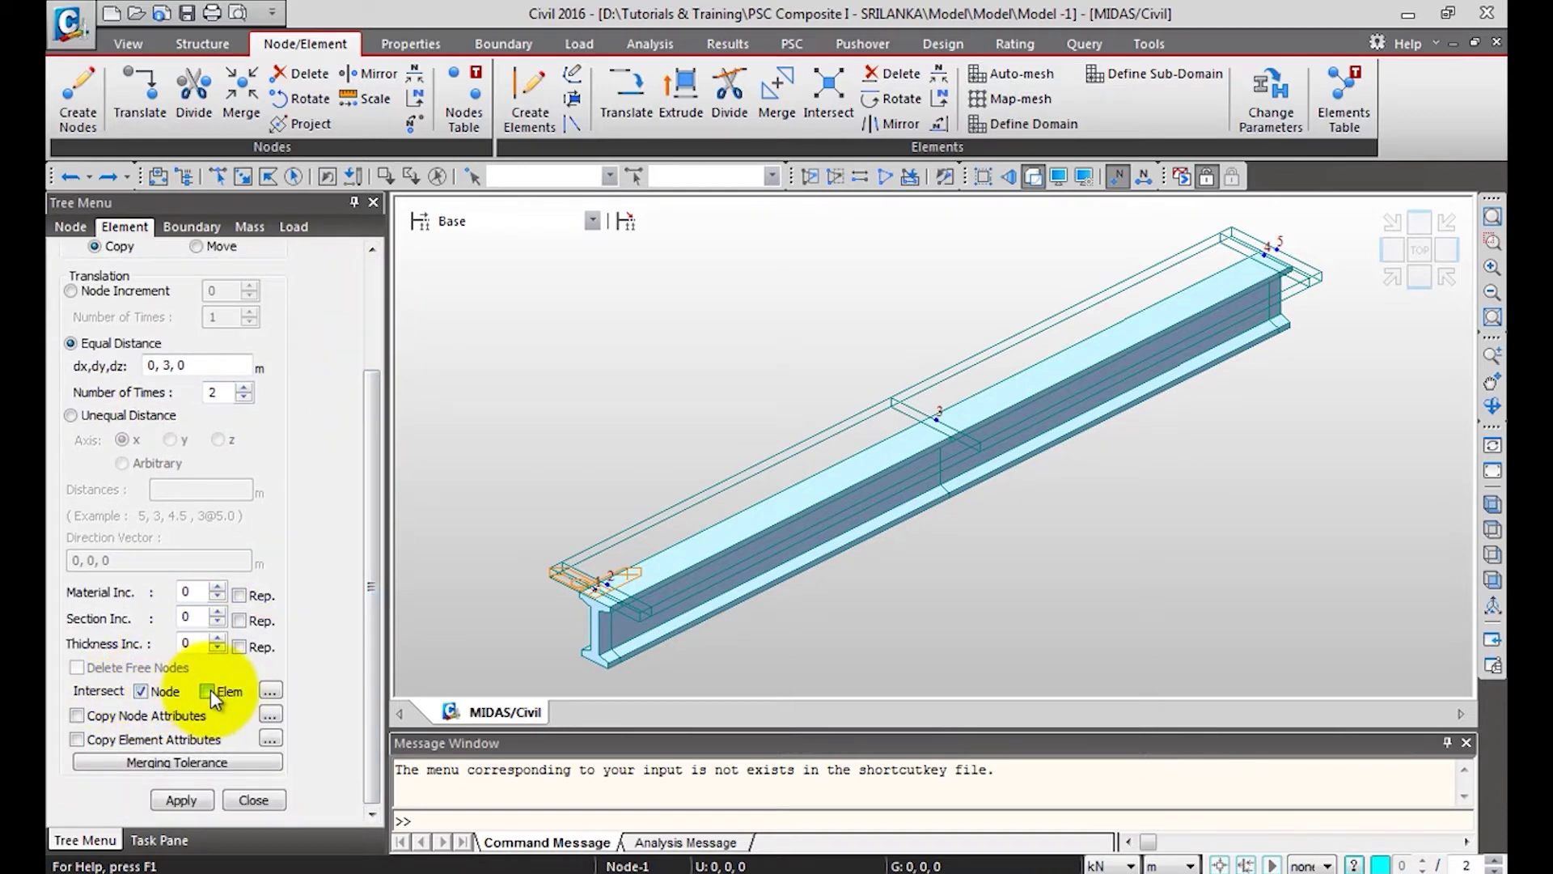
left_click(77, 715)
left_click(77, 739)
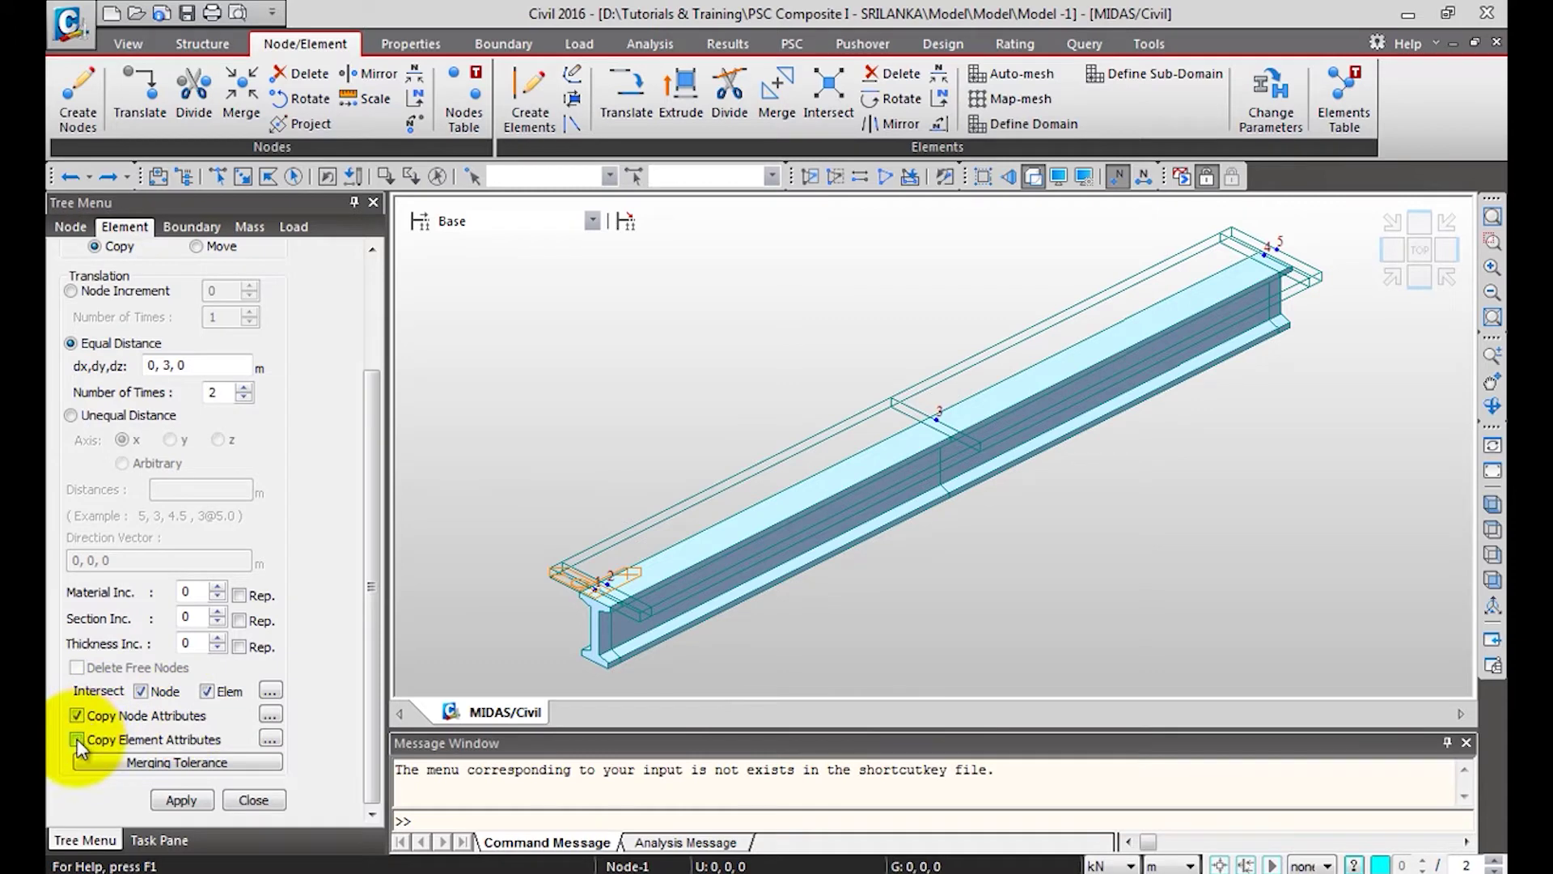
left_click(271, 714)
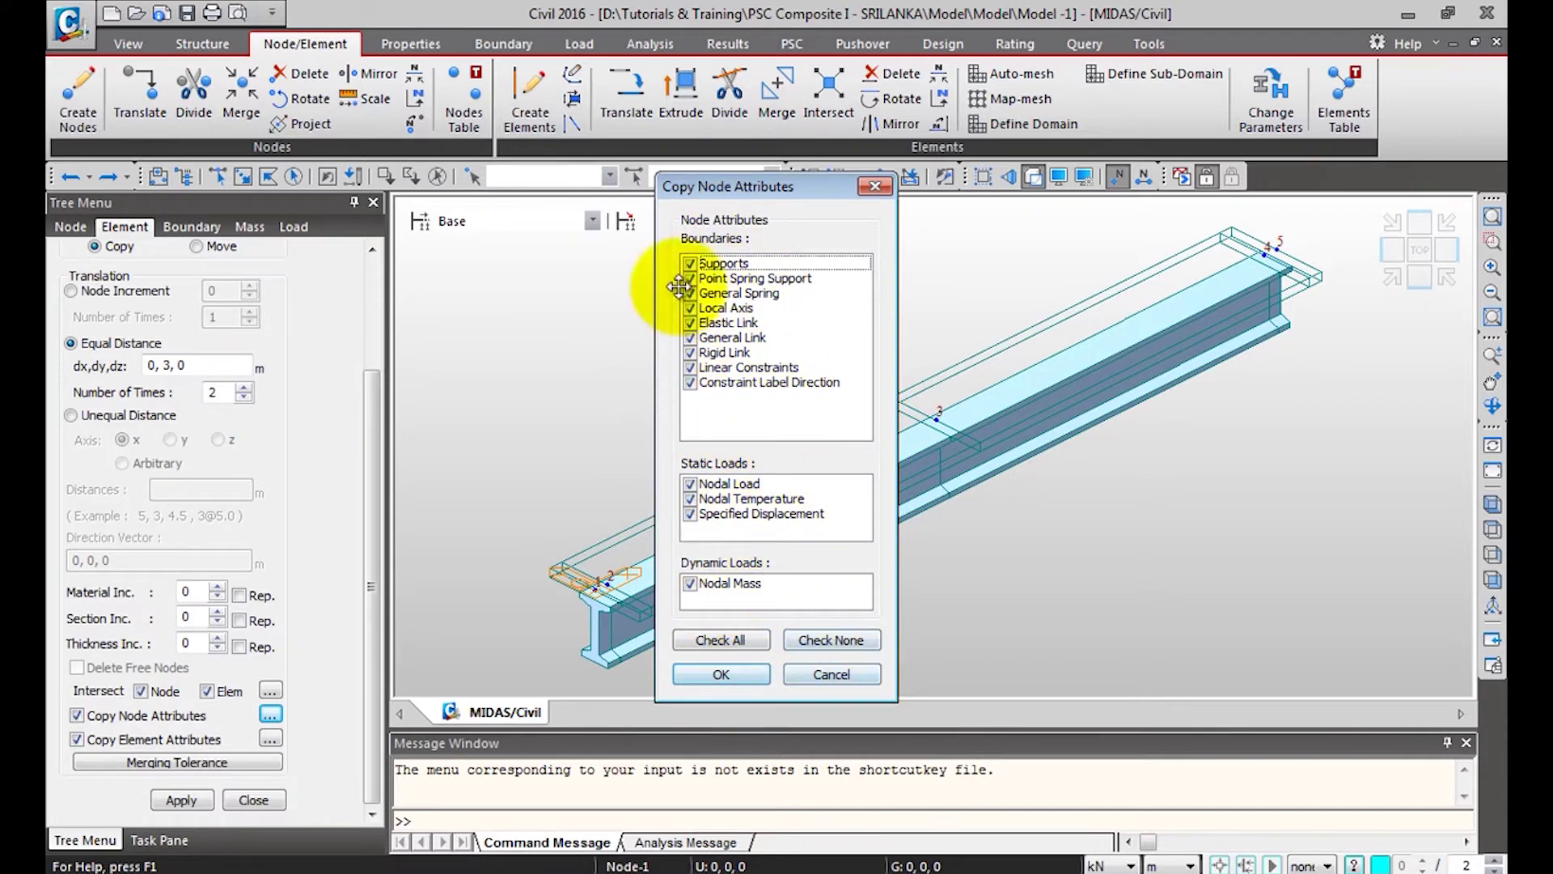
left_click(754, 671)
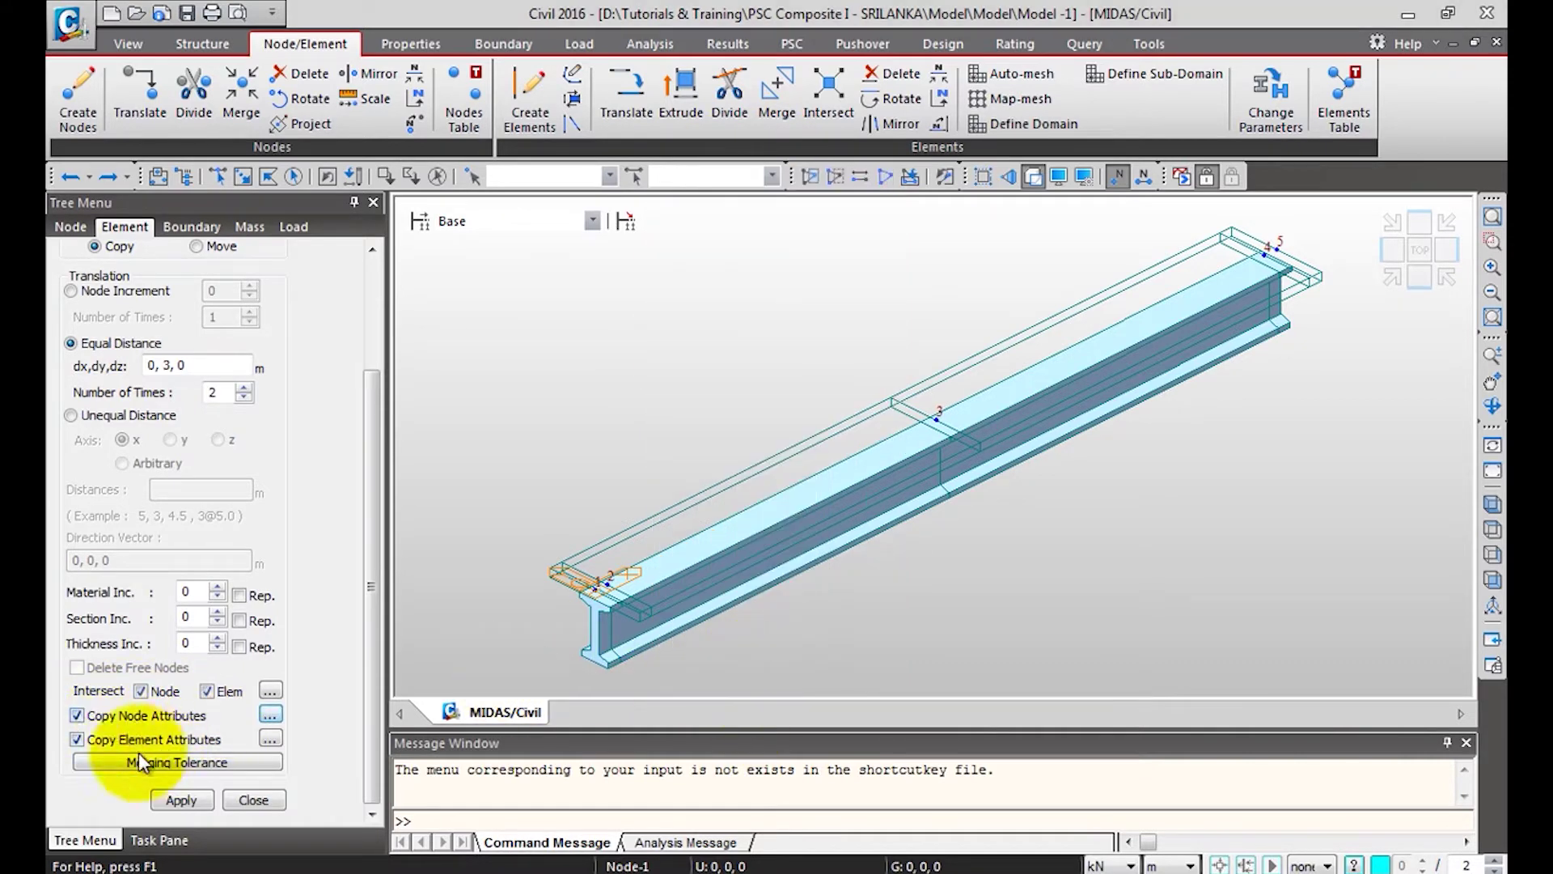
Copy all elements of the girder sideways with the set translation, and close the translation form.
left_click(296, 175)
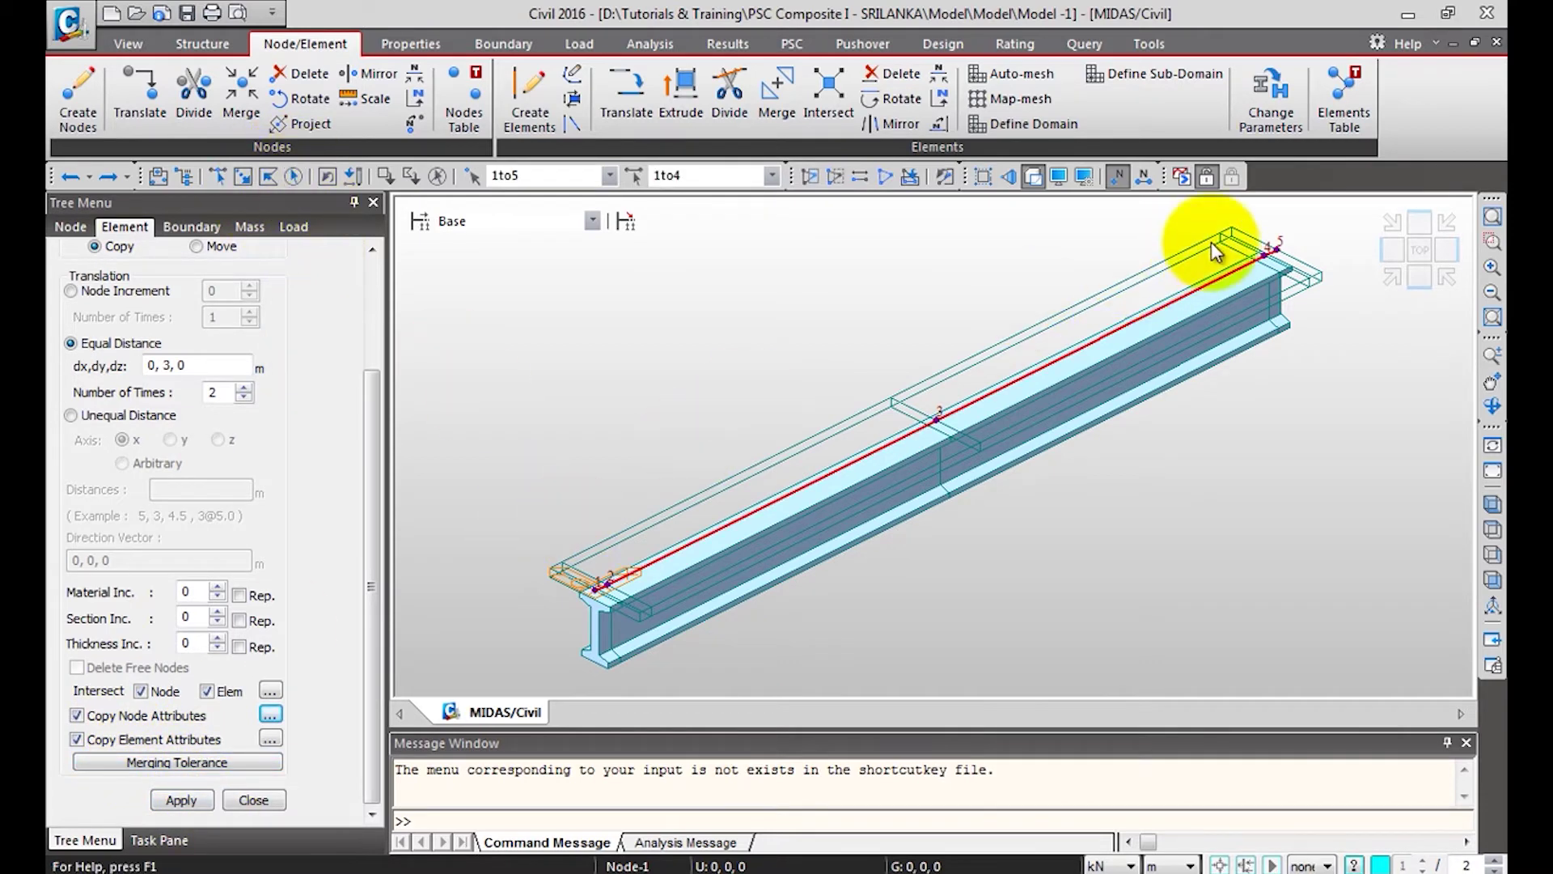
left_click(182, 800)
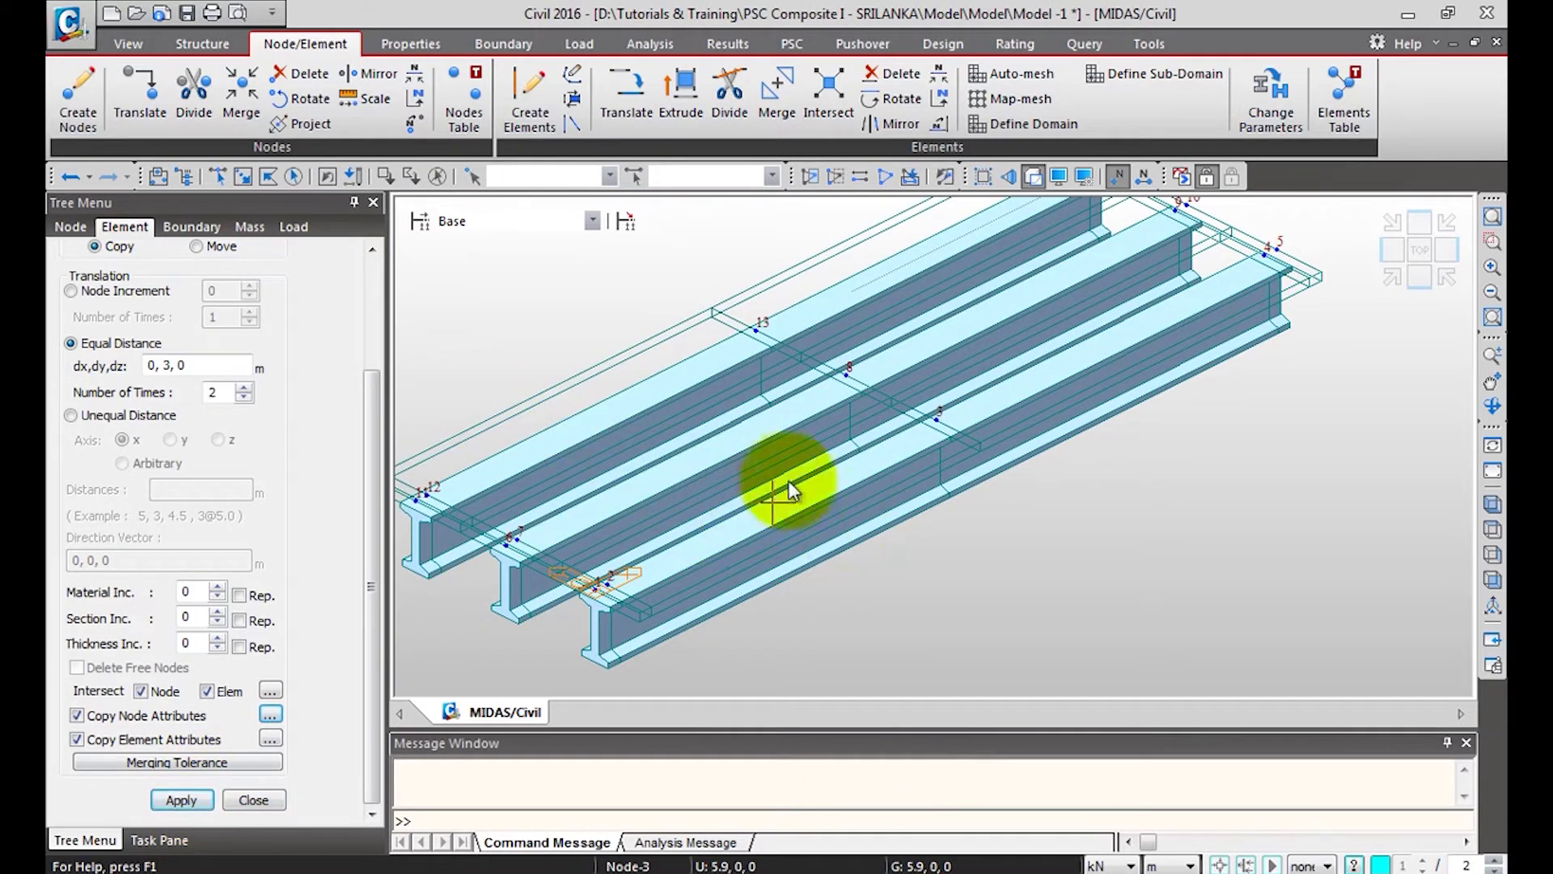
middle_click_drag(621, 507, 635, 512)
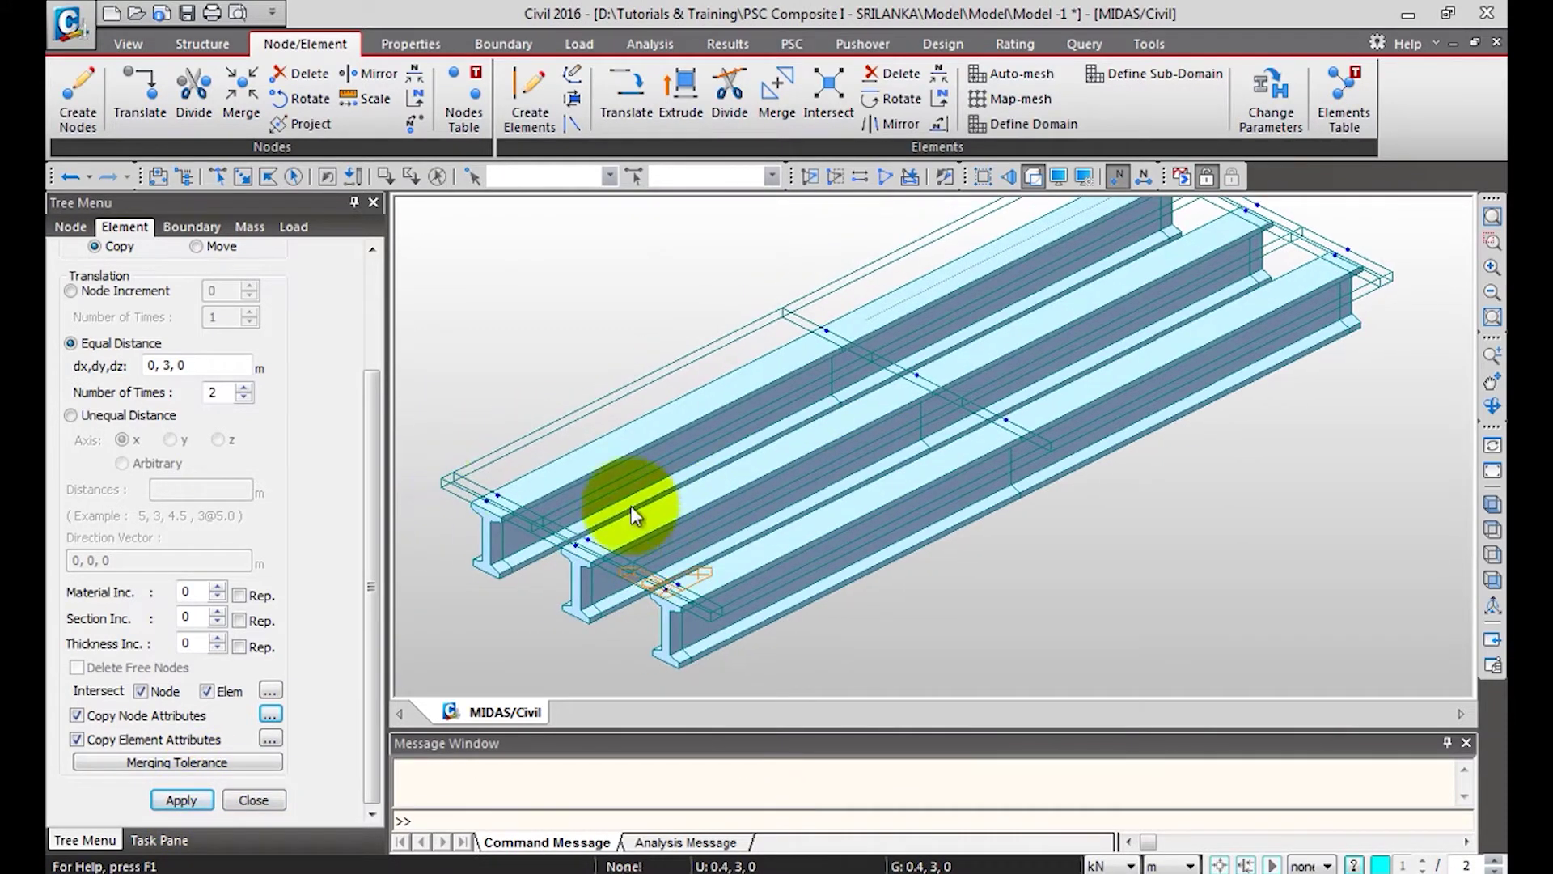
left_click(254, 800)
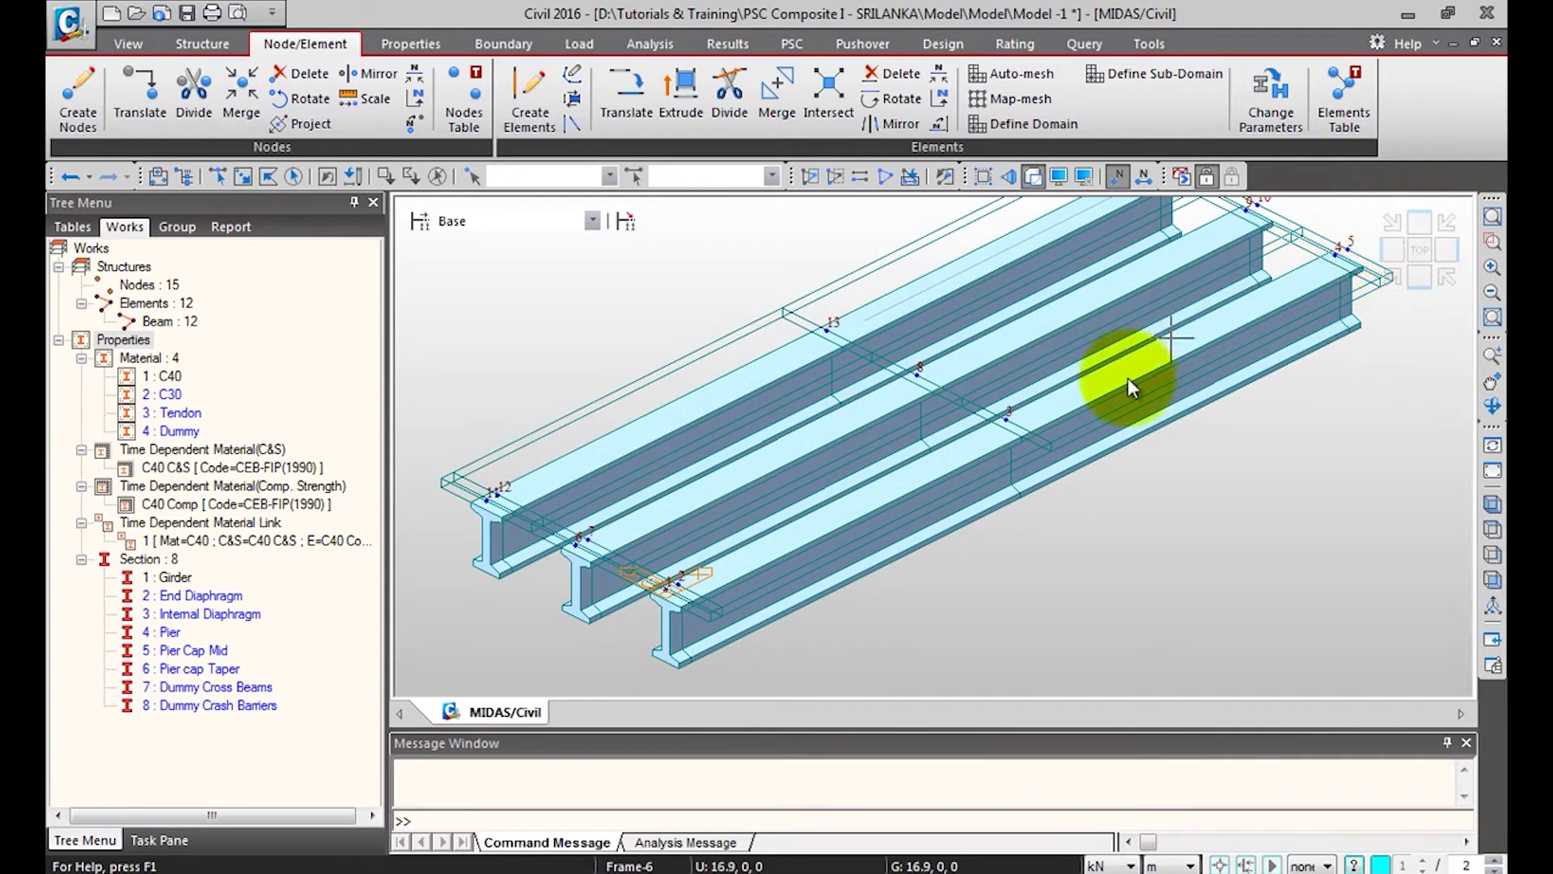
Set up another element copy with an equal distance of 22.8+0.04, 0, 0 m.
left_click(630, 99)
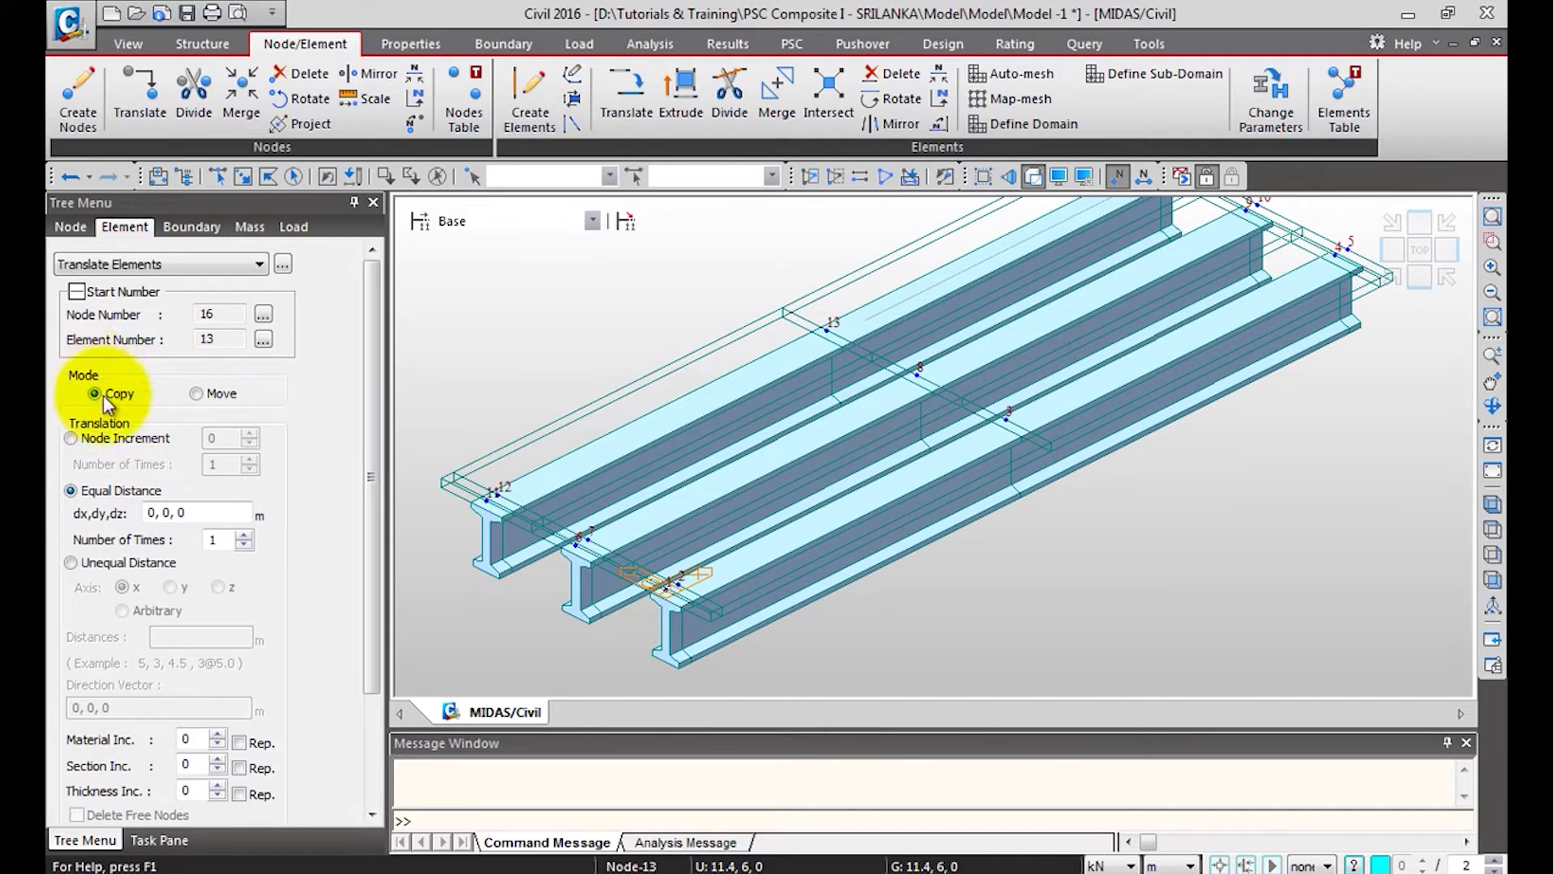
left_click_drag(372, 319, 363, 362)
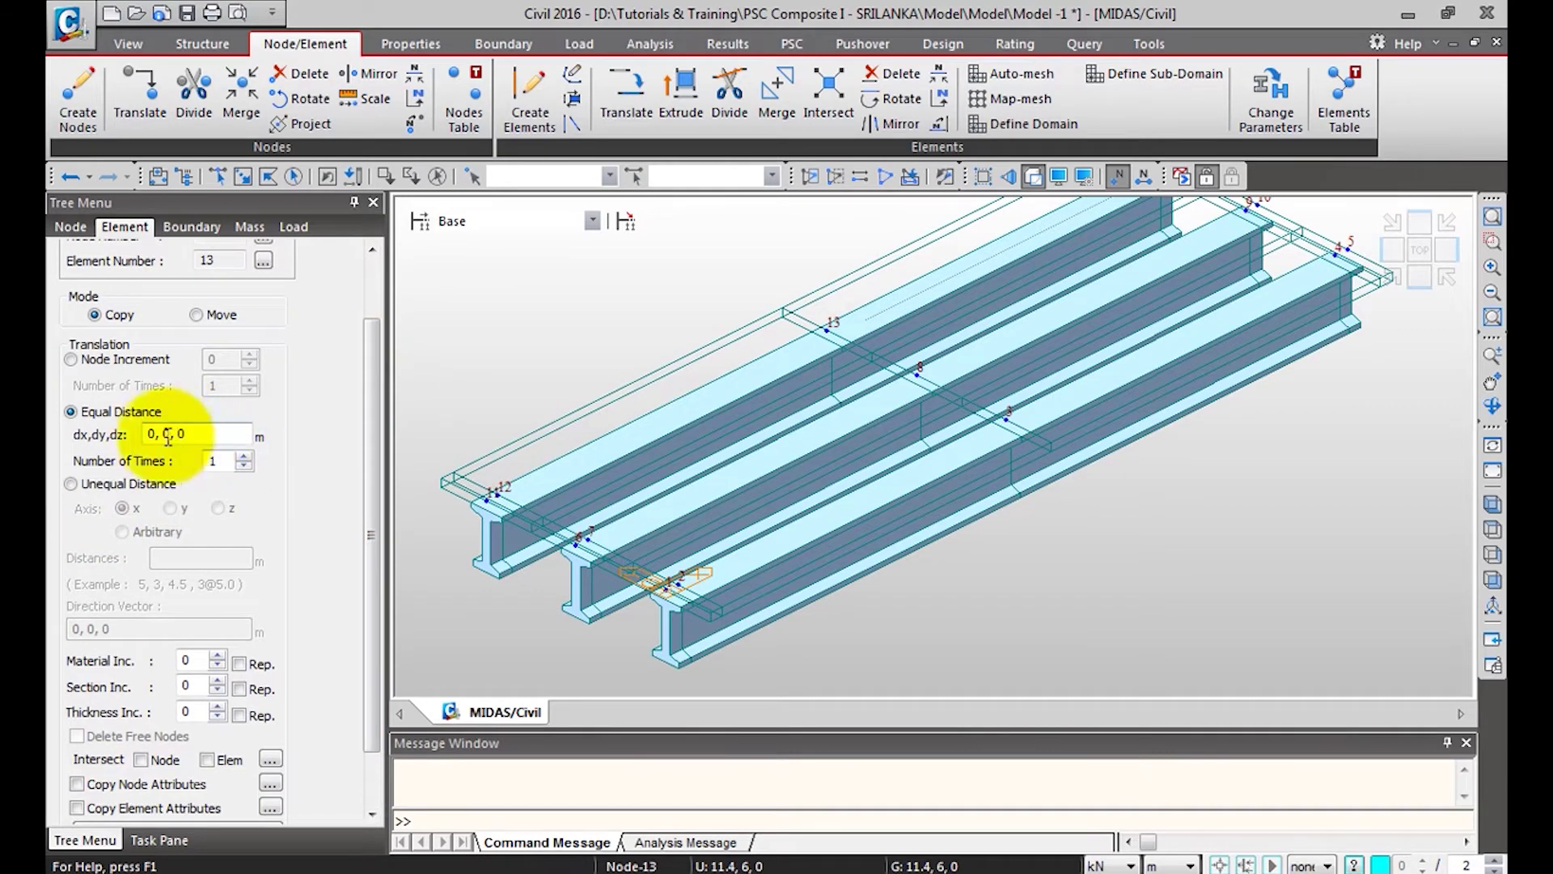
left_click_drag(153, 434, 135, 434)
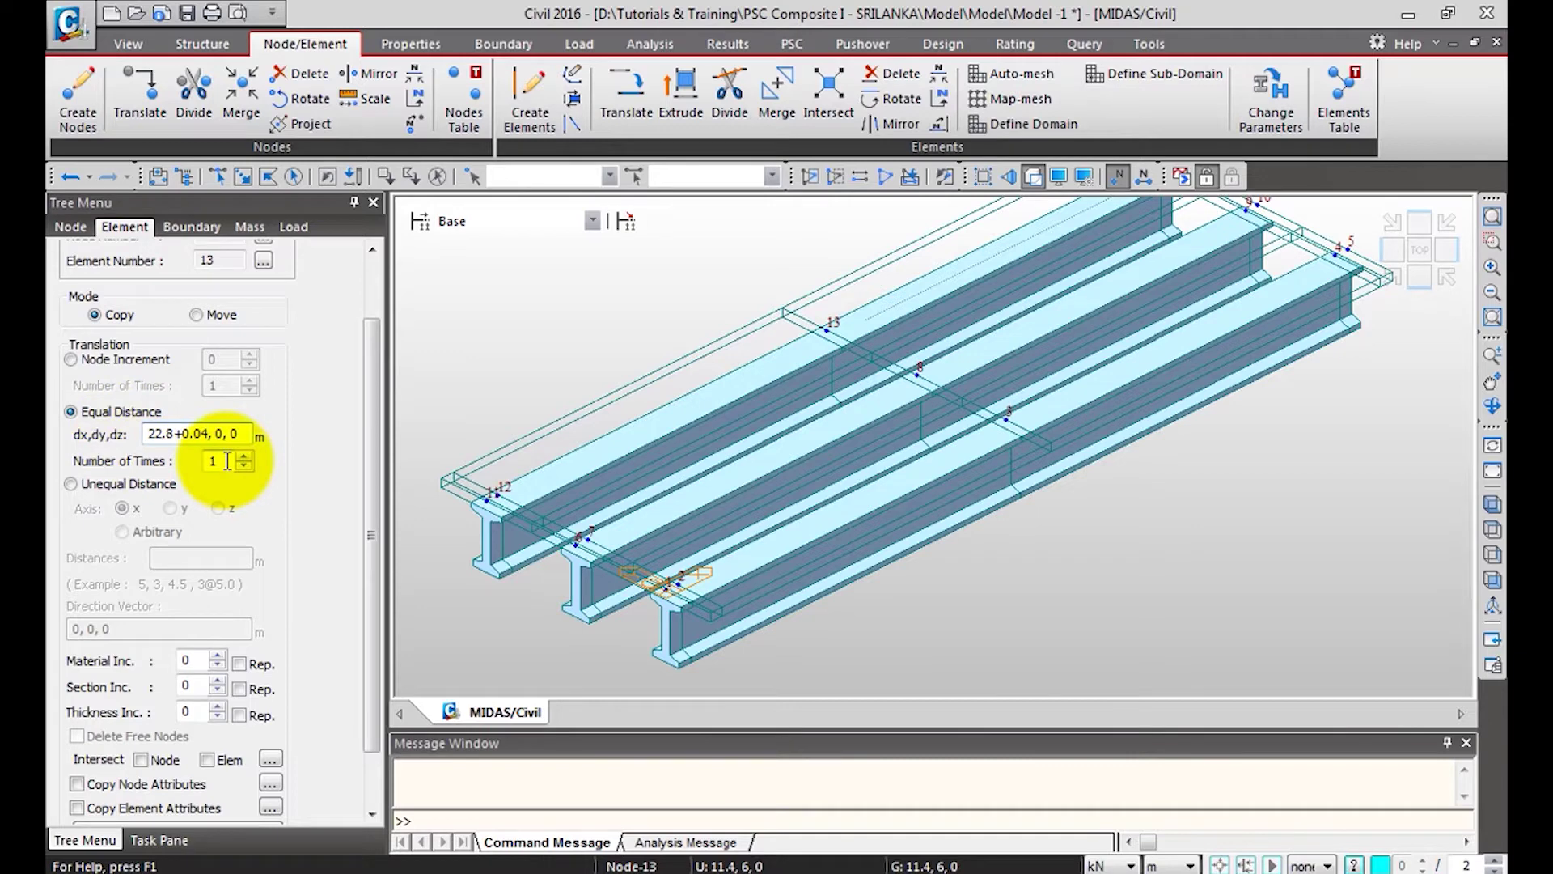
Turn on node and element intersection and attribute copying, and copy all three girders lengthwise to form the second span.
left_click_drag(364, 347, 367, 392)
left_click(144, 691)
left_click(207, 691)
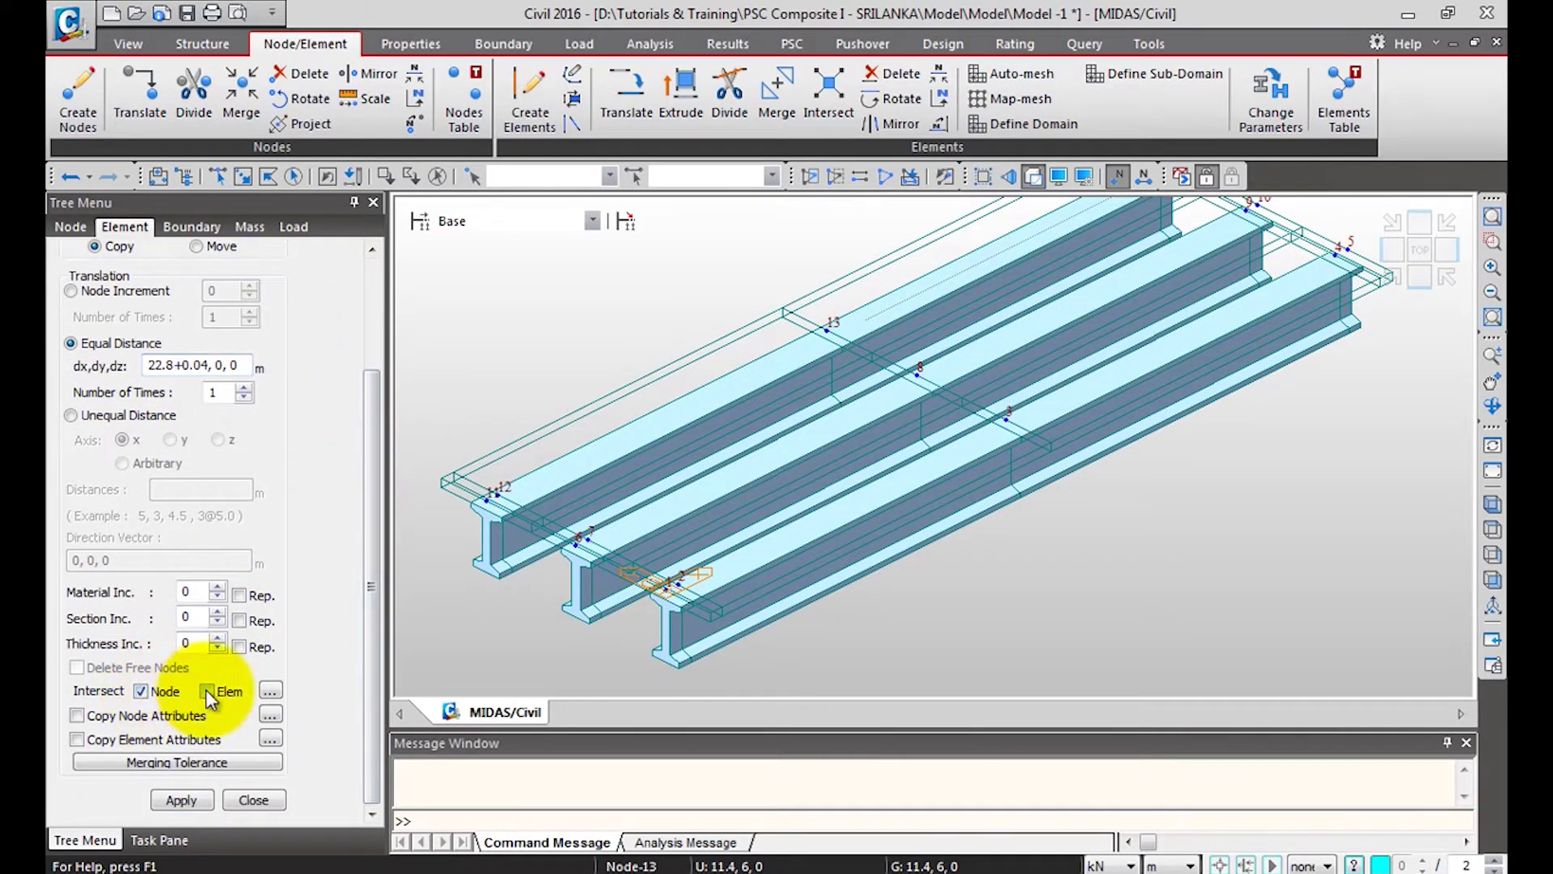
left_click(80, 714)
left_click(87, 739)
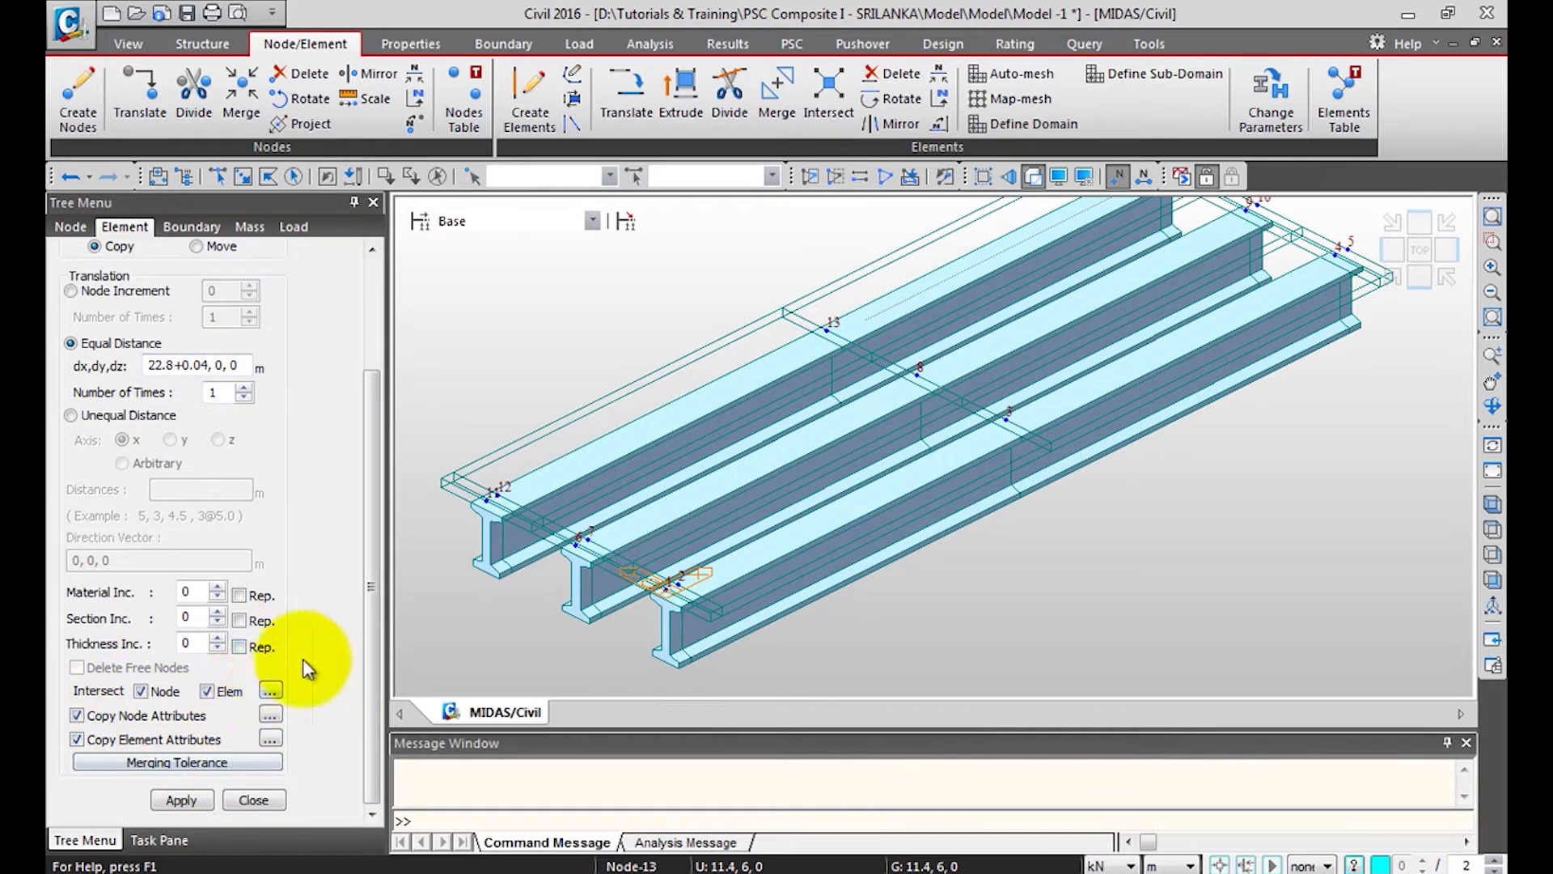
left_click(293, 176)
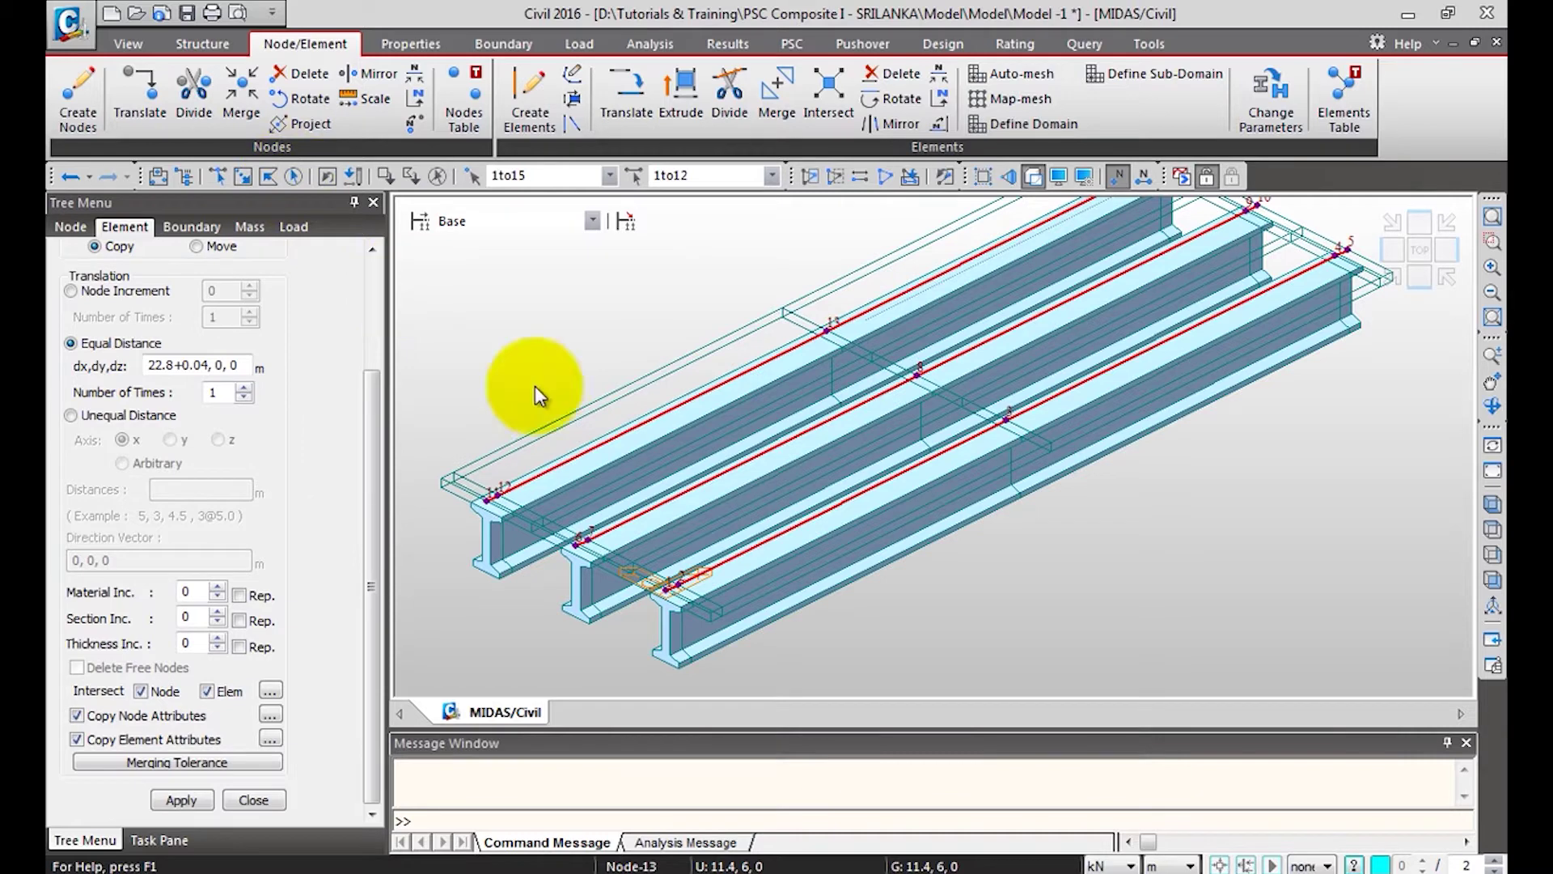
left_click(183, 800)
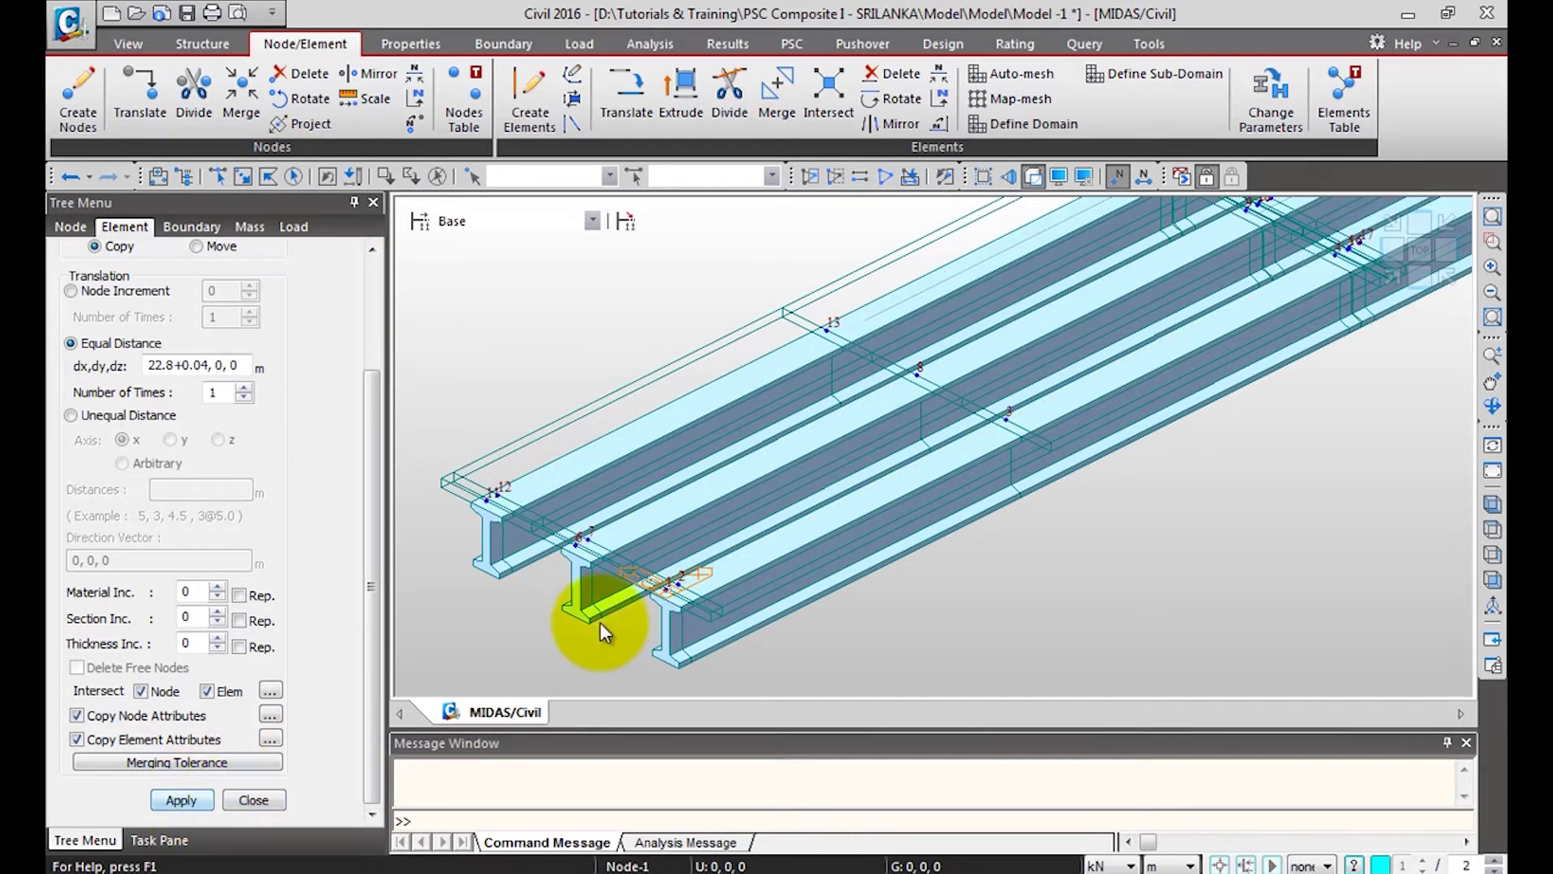
Examine the expansion gap between the two spans in front view, and close the element translation form.
left_click(1390, 280)
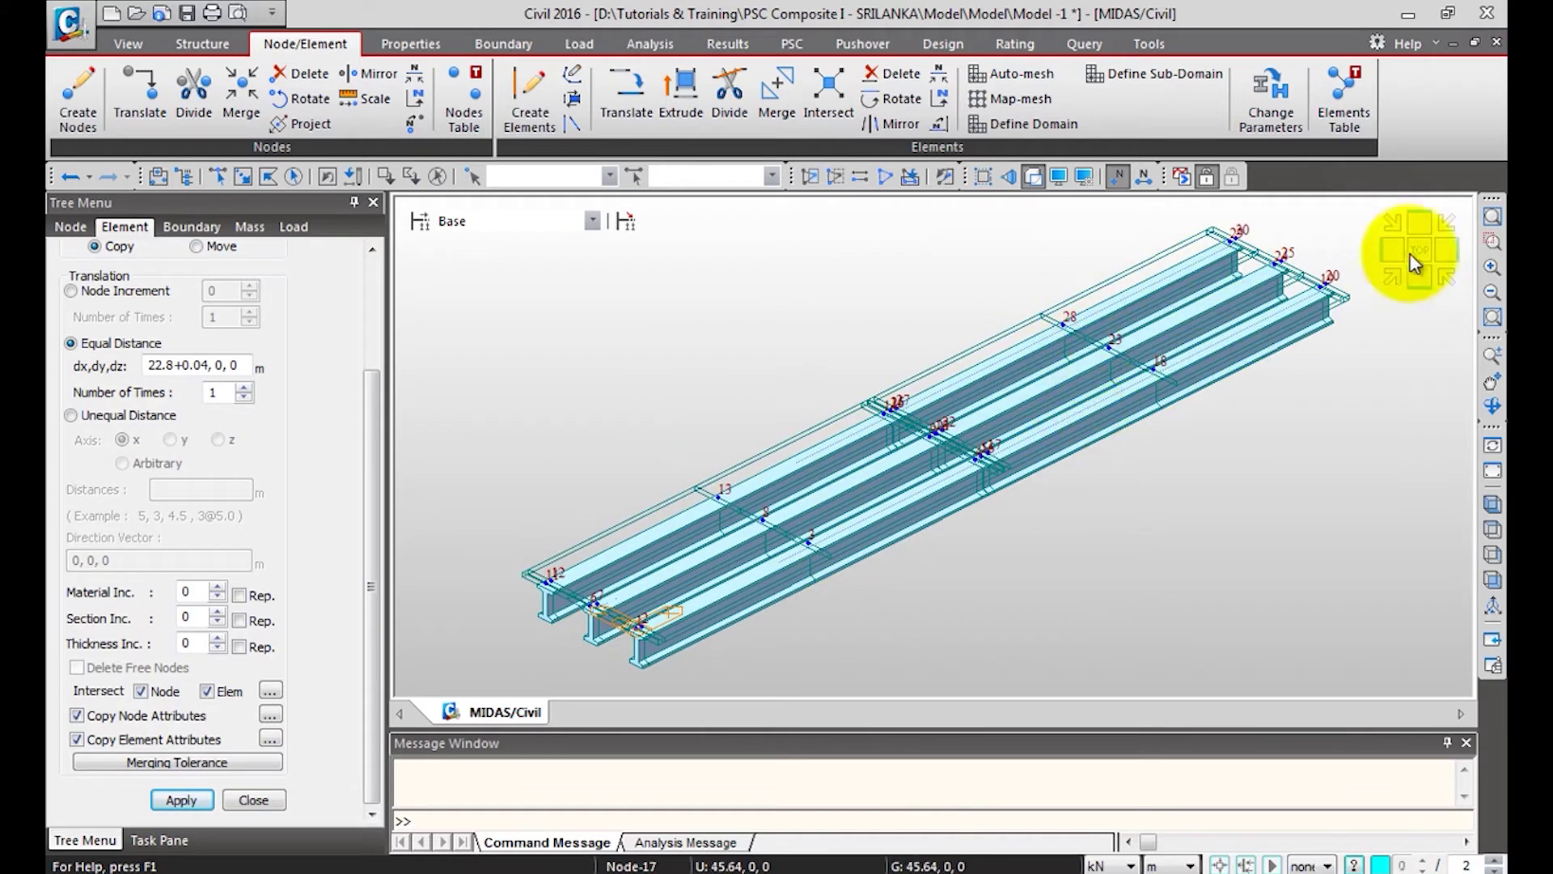
left_click(1419, 277)
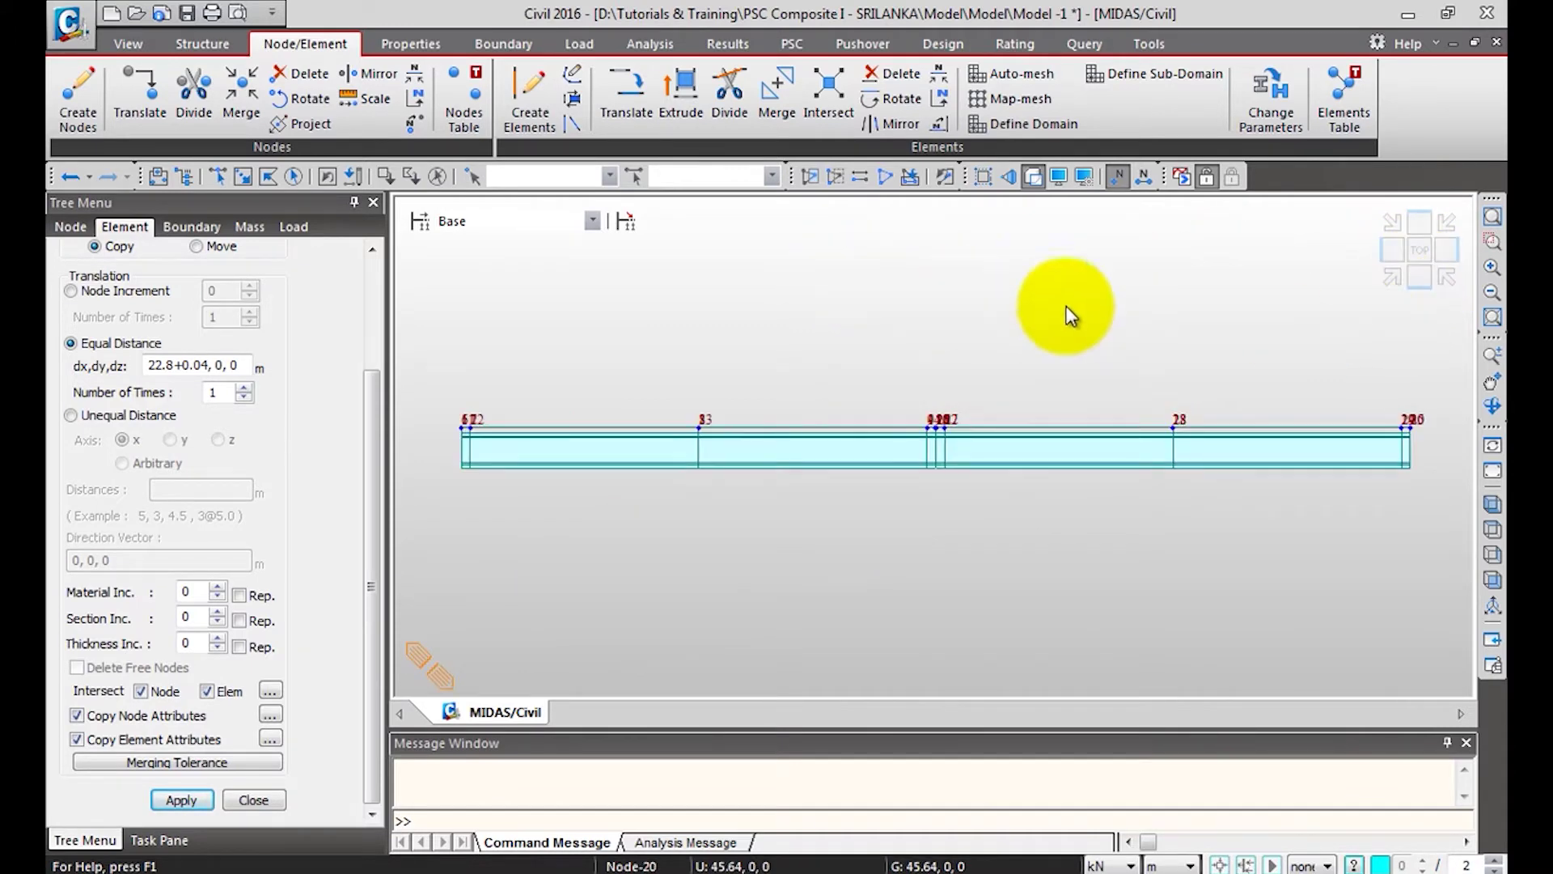
left_click(1496, 246)
left_click_drag(891, 375, 1009, 552)
left_click_drag(844, 321, 995, 579)
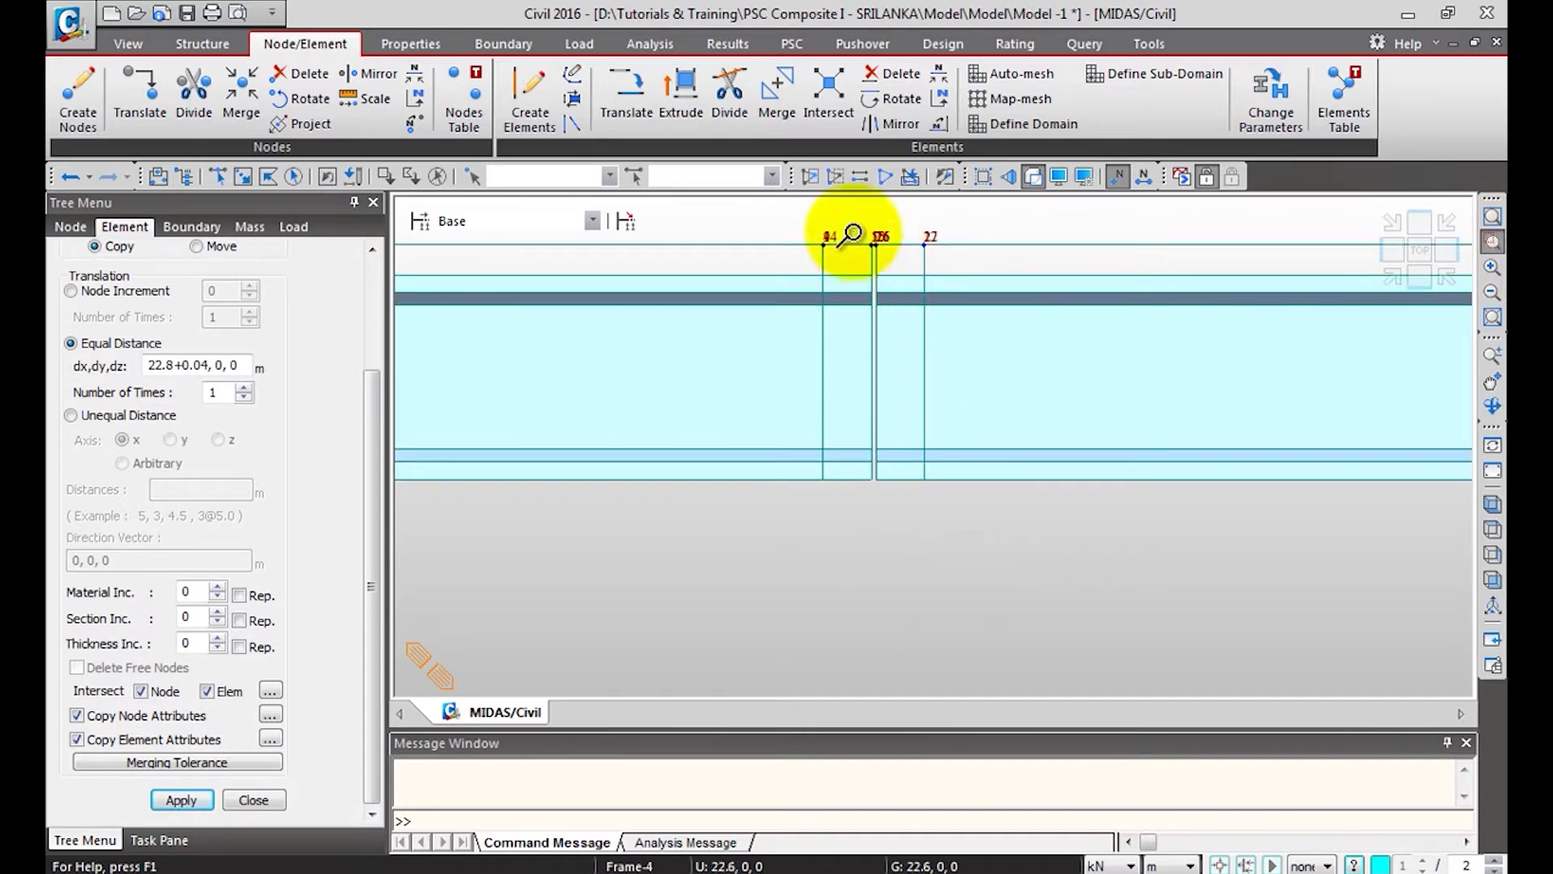
left_click_drag(849, 235, 959, 572)
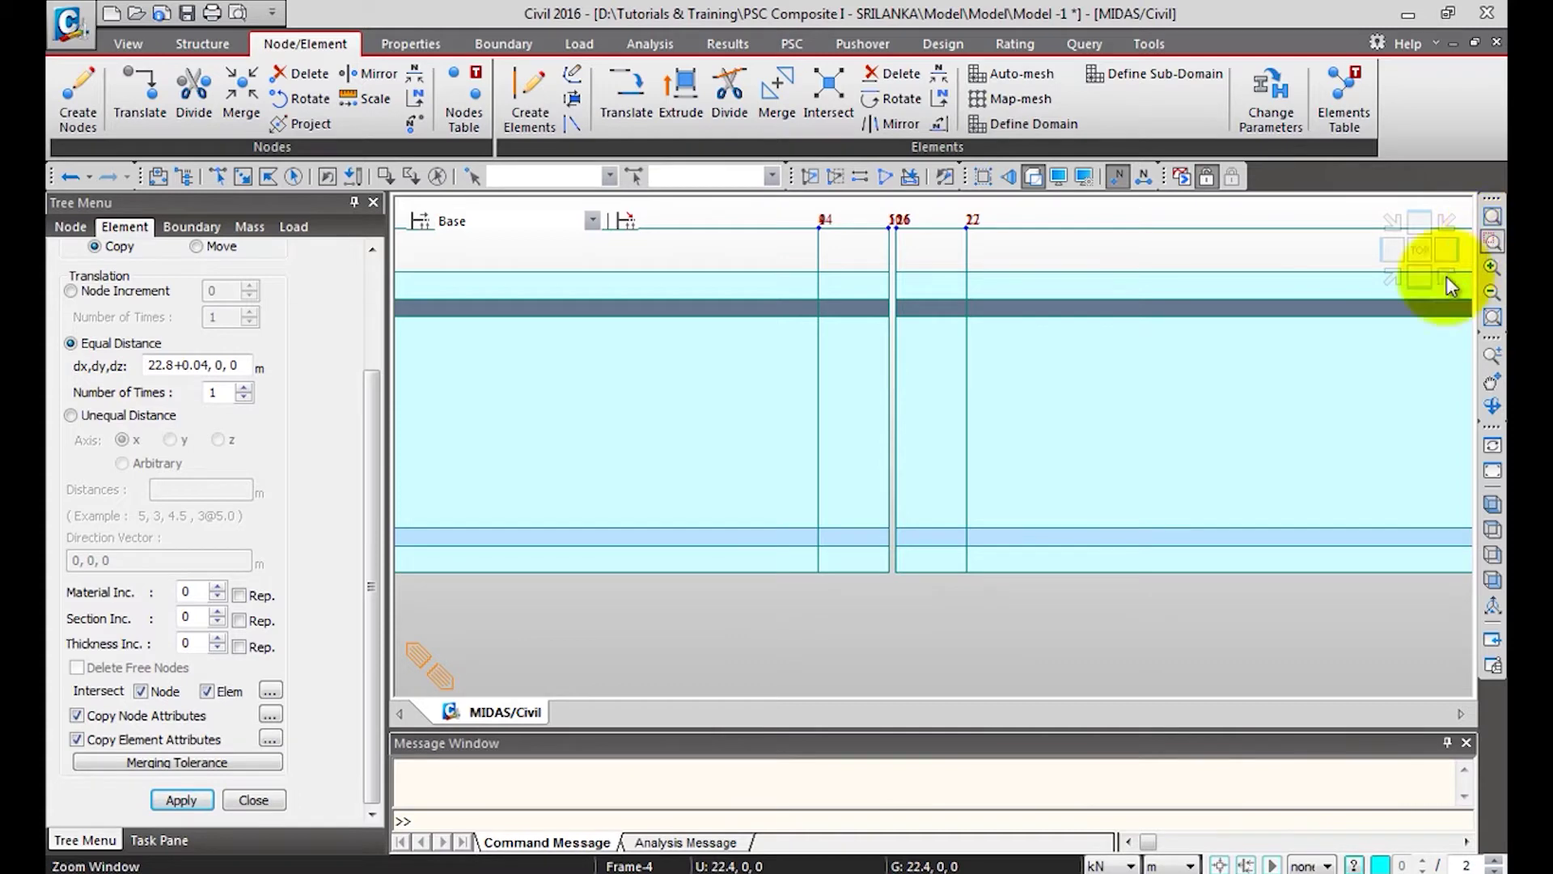
left_click(1415, 275)
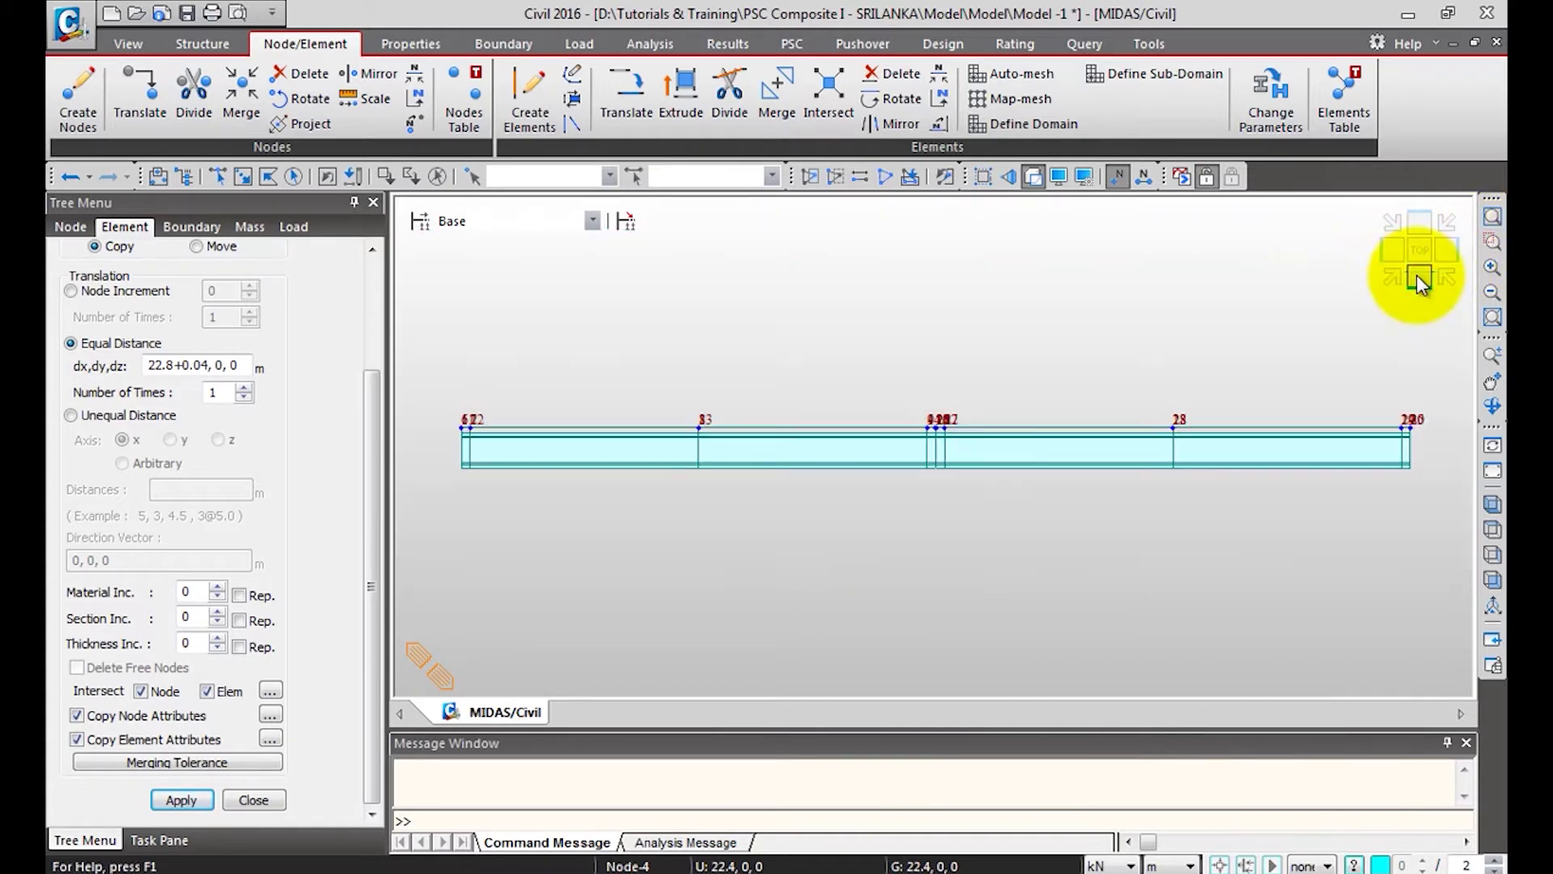
left_click(253, 800)
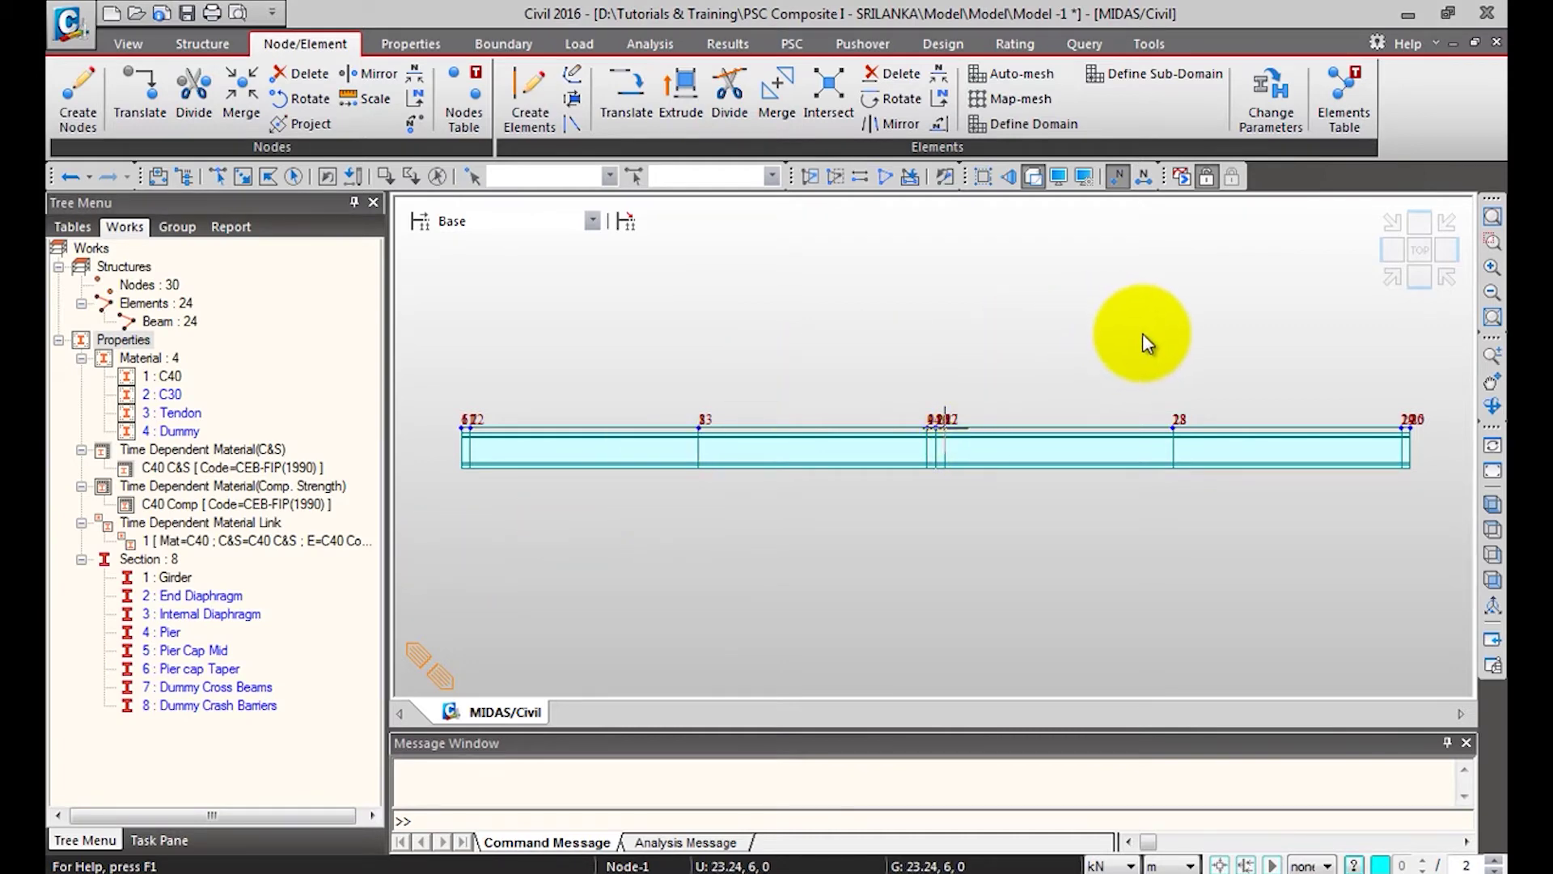
Show the model in plan and set up new general beam elements with material C40 and section End Diaphragm.
left_click(1418, 251)
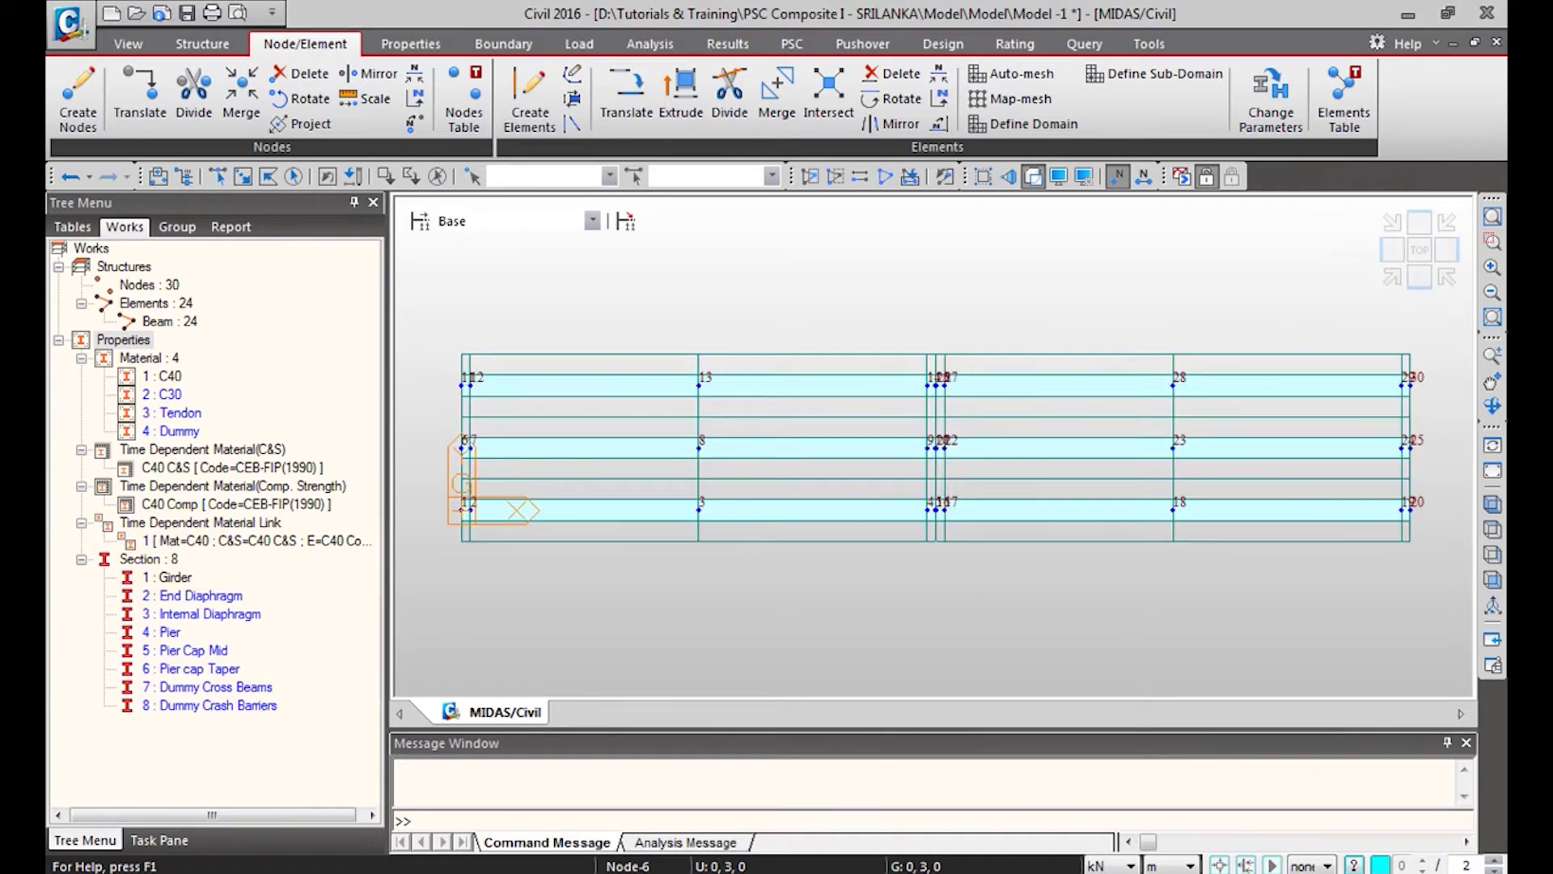
left_click(541, 100)
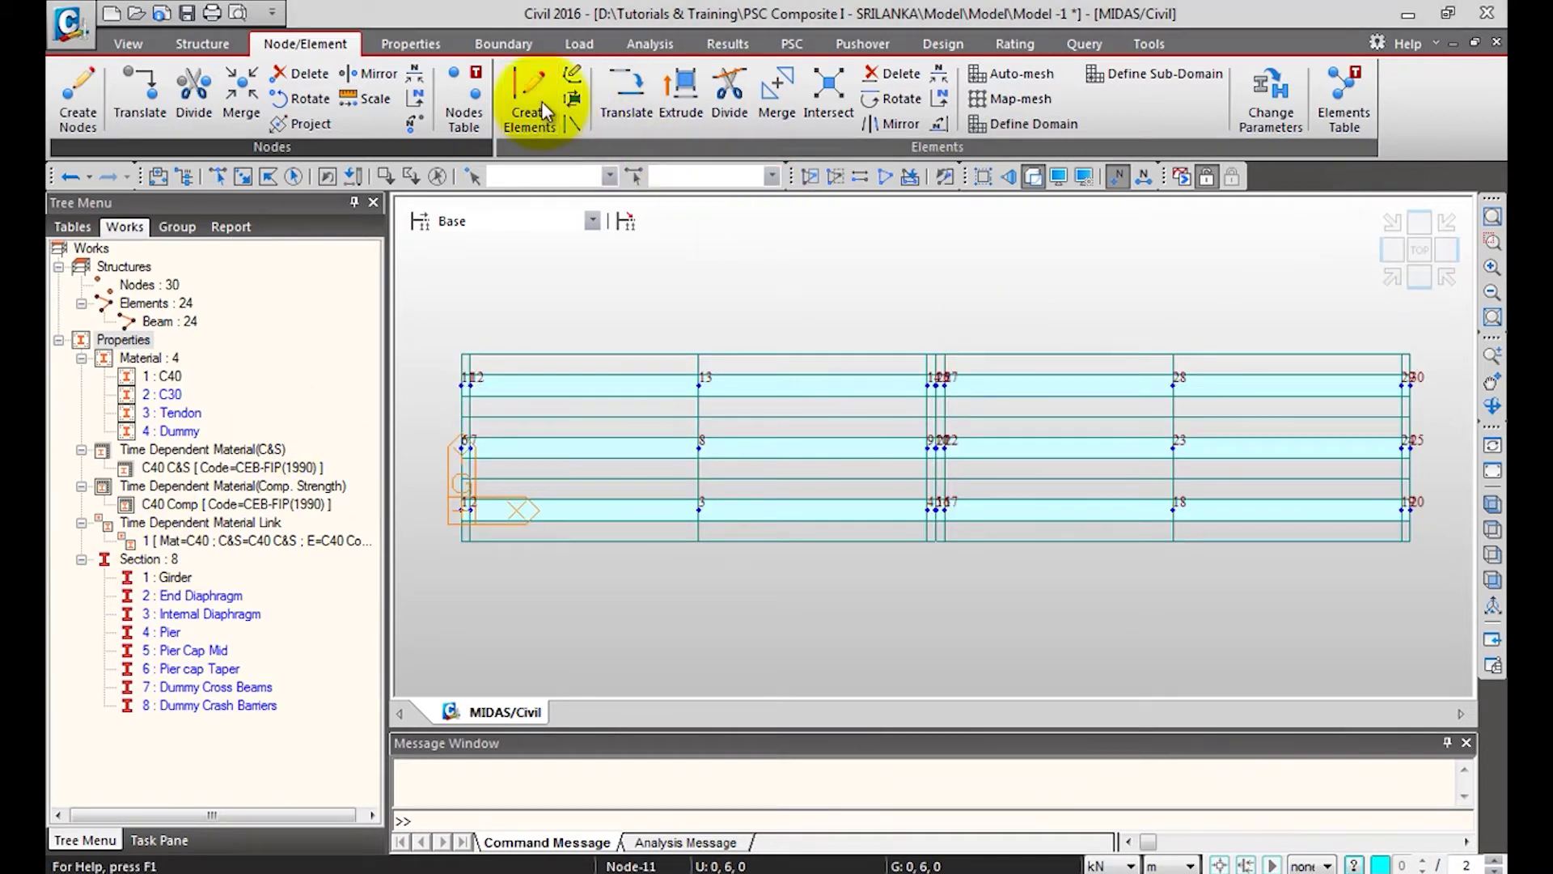
scroll(375, 349, "down", 1)
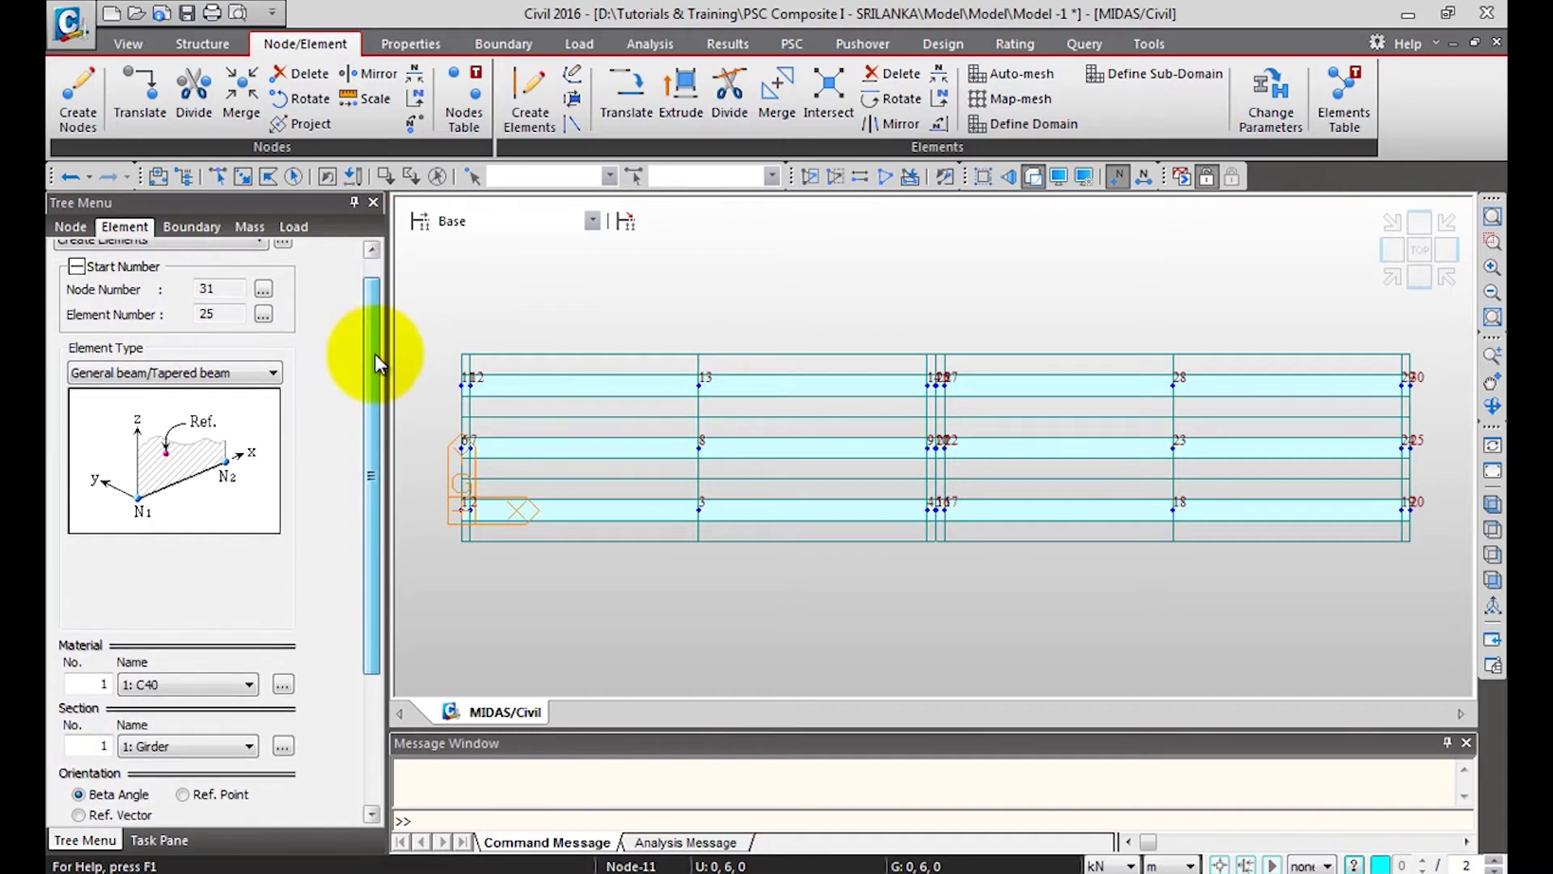
left_click_drag(364, 323, 348, 443)
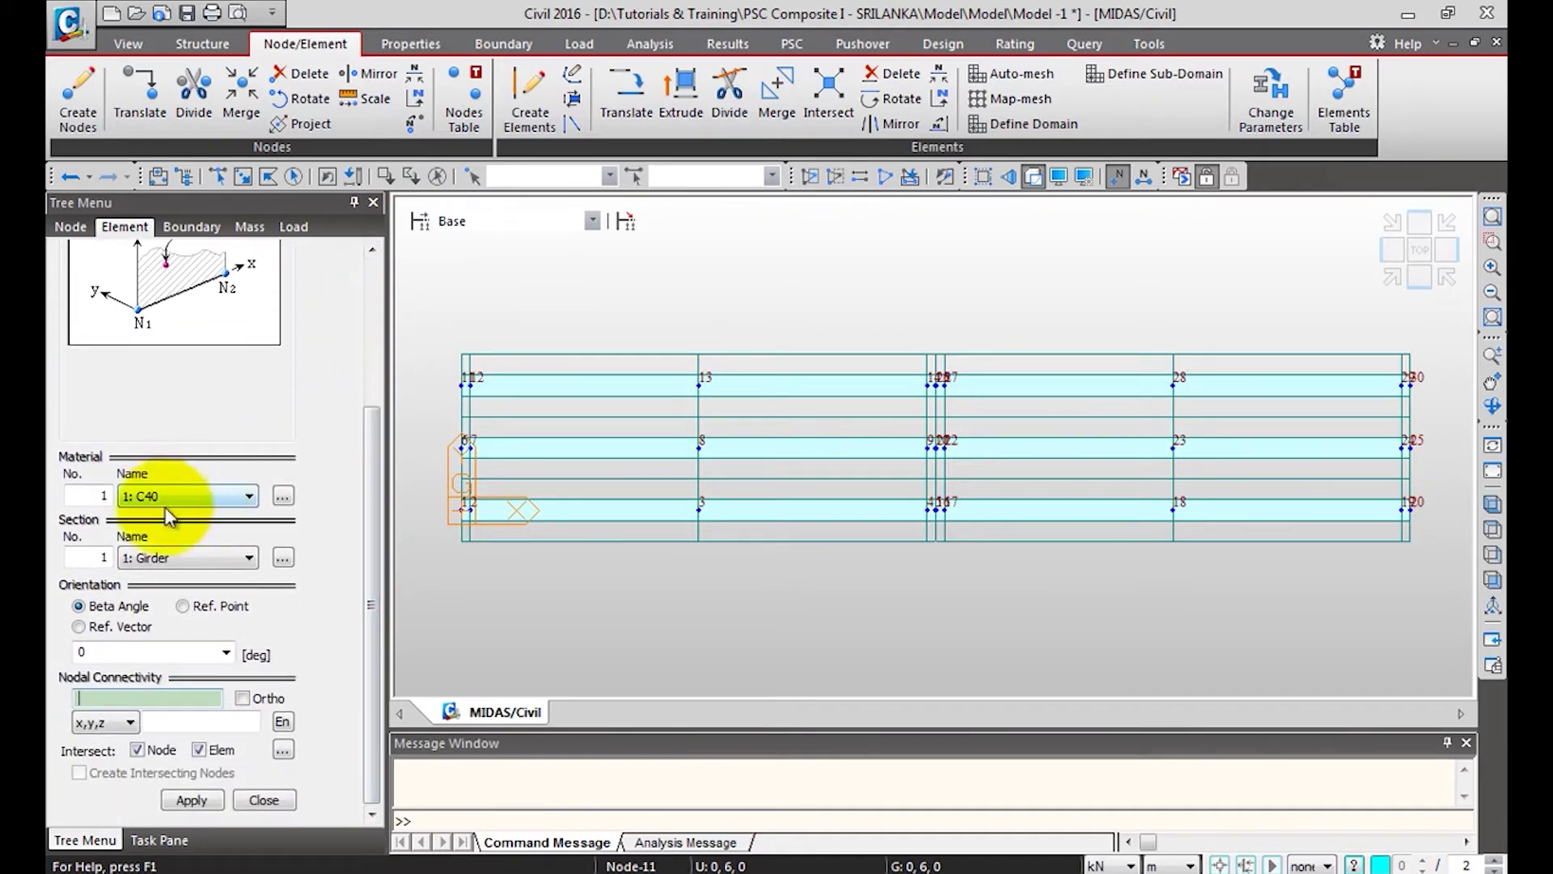
left_click(188, 556)
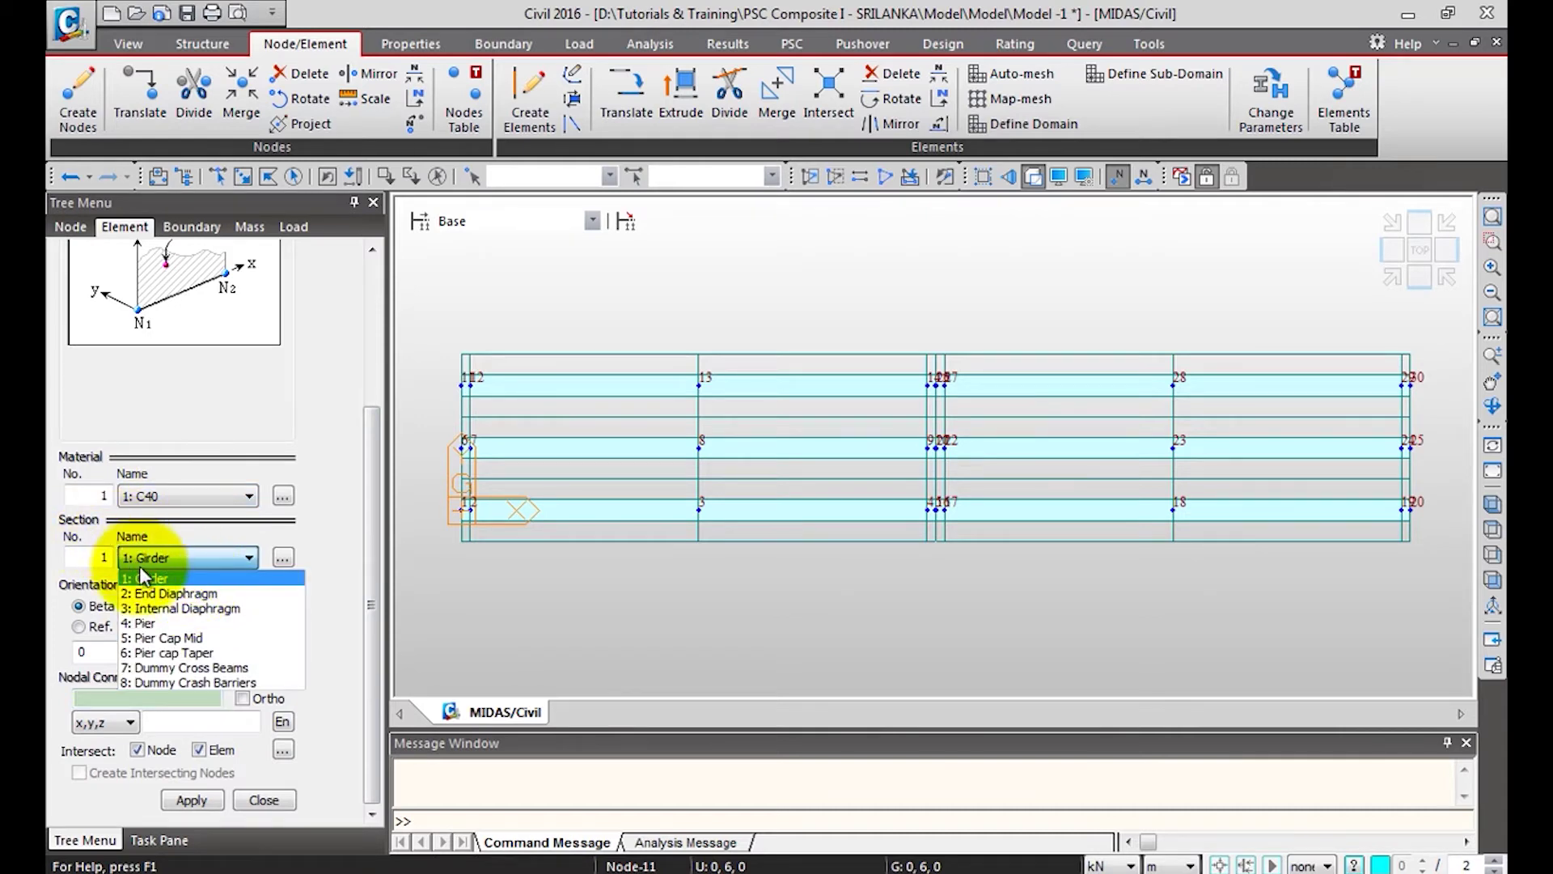
left_click(175, 594)
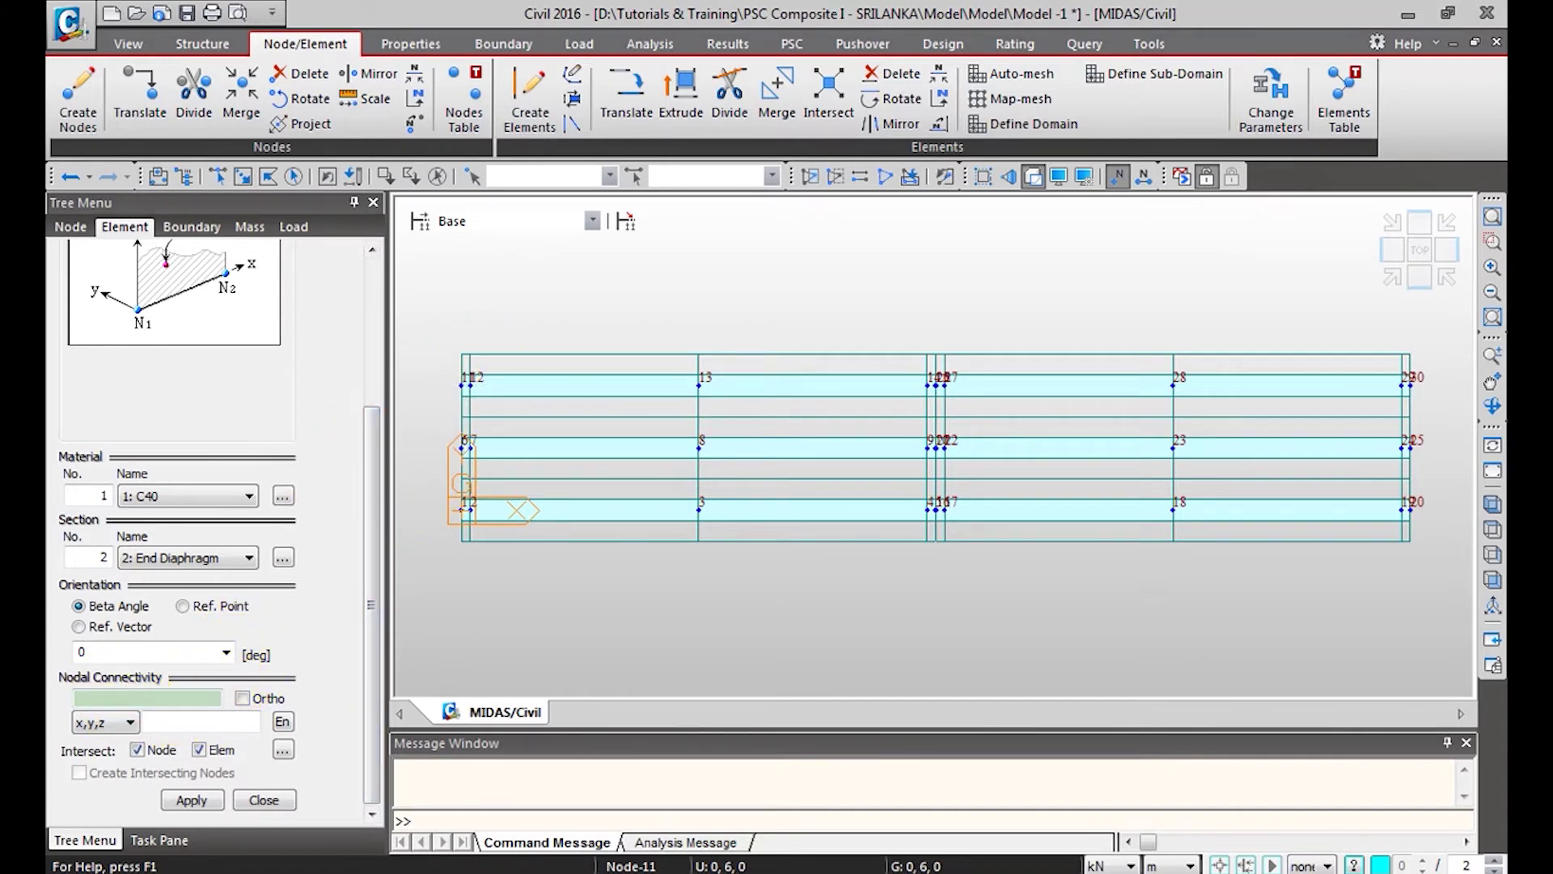
Create the first span's end diaphragms across the girders from node 2 to 12 and from node 4 to 14.
left_click(483, 512)
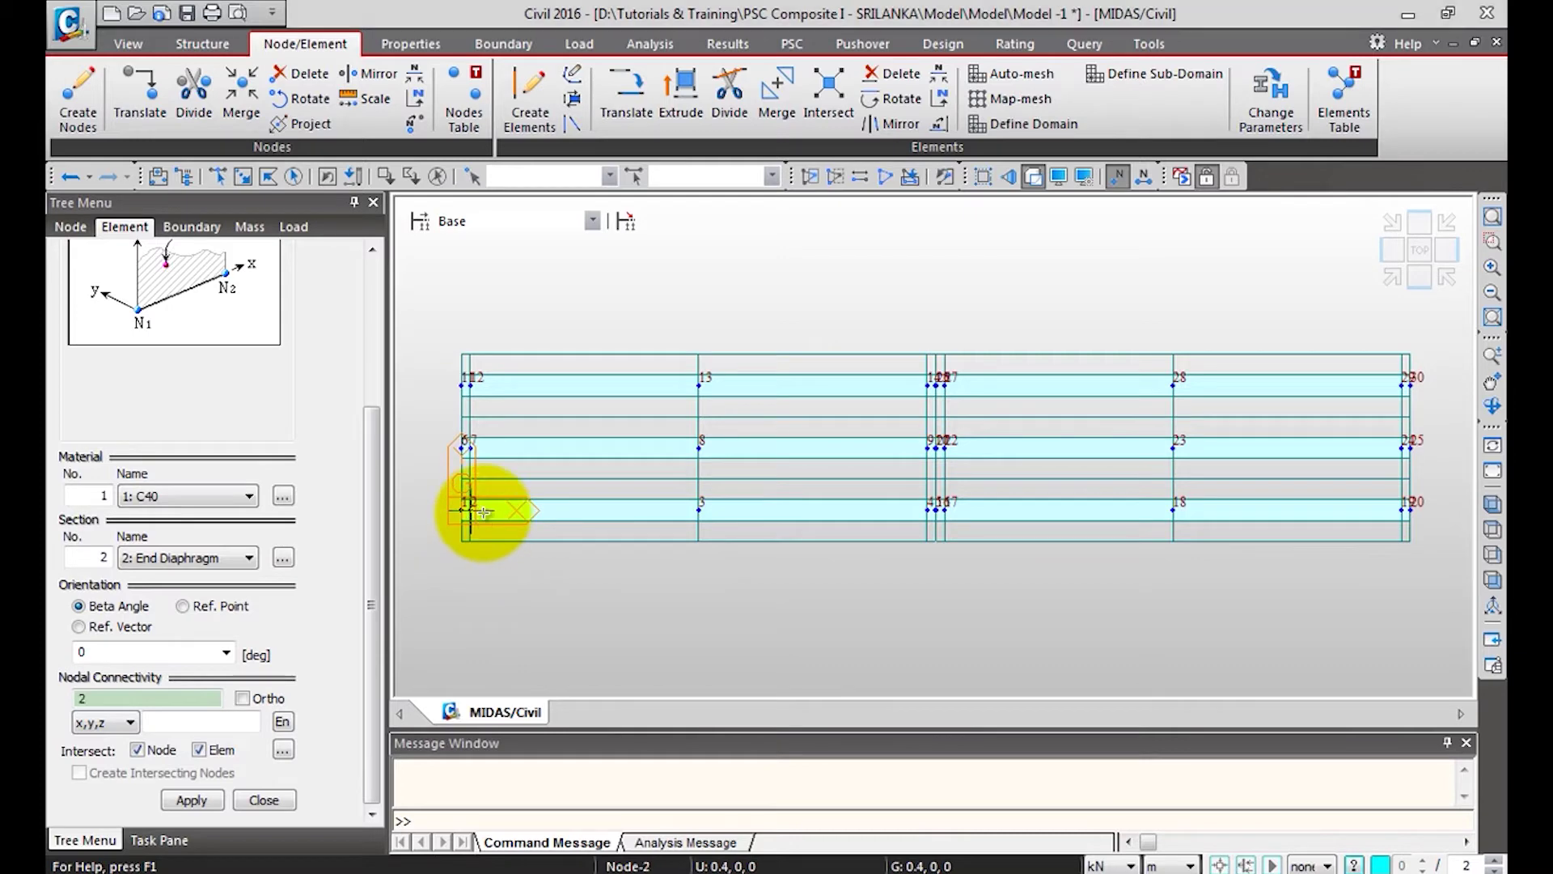
left_click(482, 385)
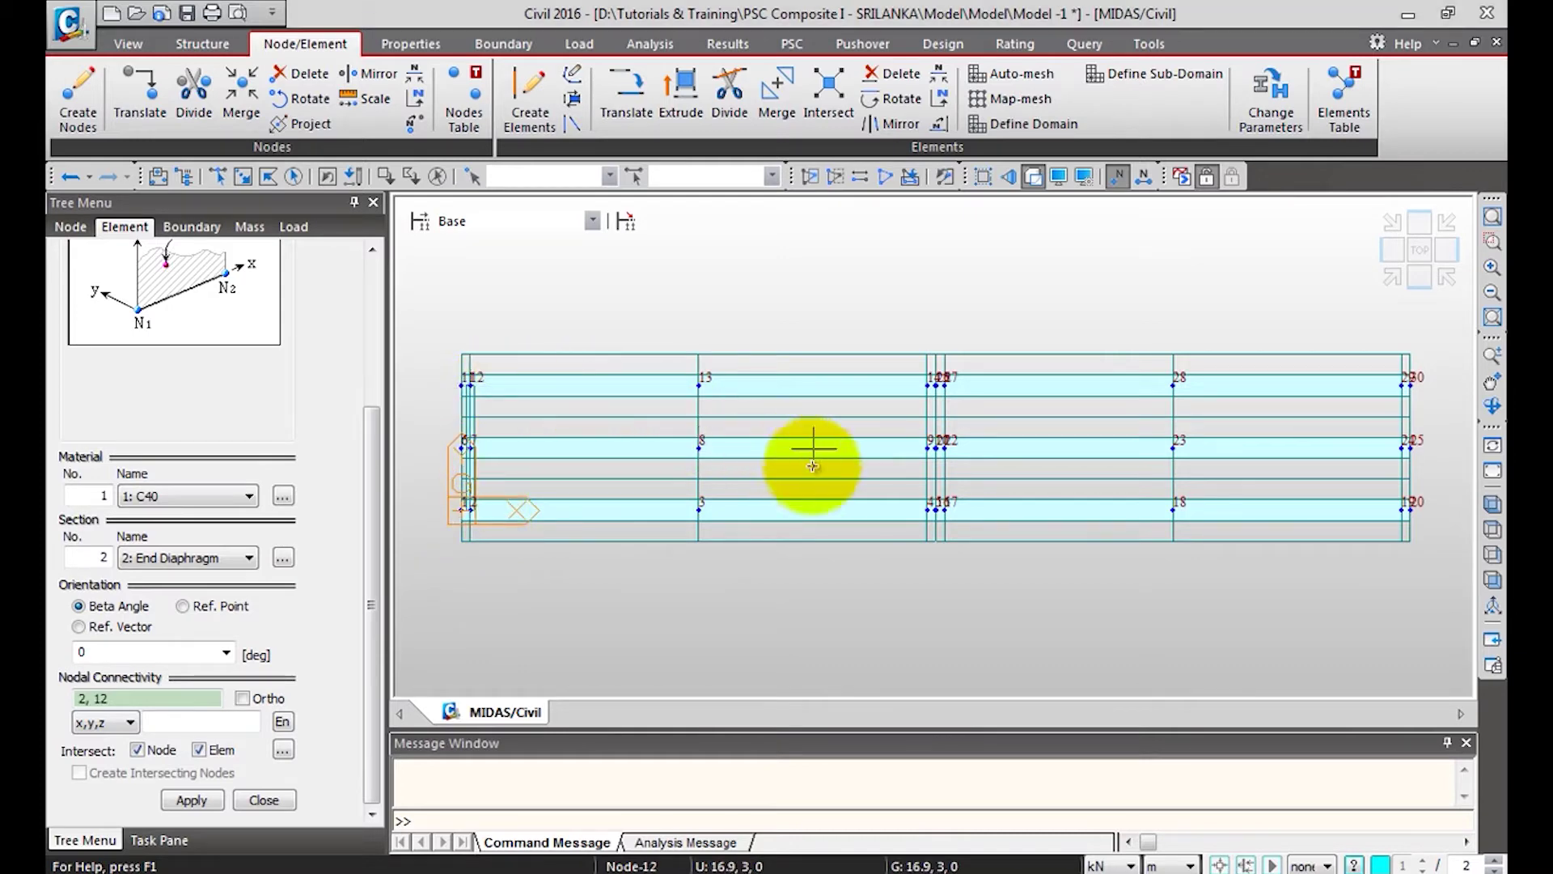
left_click(928, 509)
left_click(928, 385)
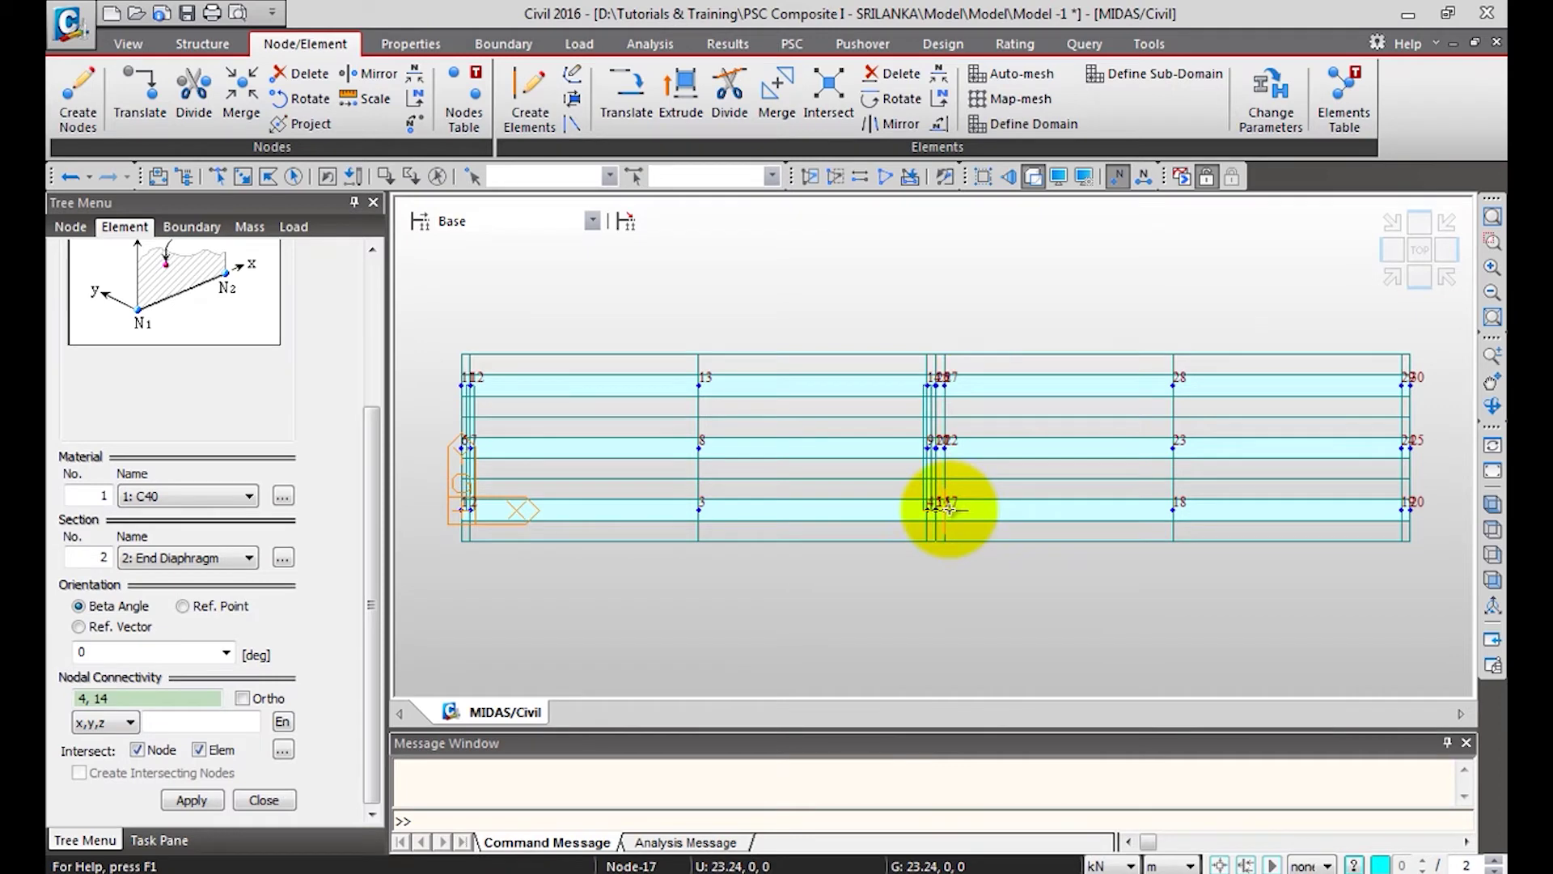
Create the second span's end diaphragms across the girders from node 17 to 27 and from node 19 to 29.
left_click(947, 392)
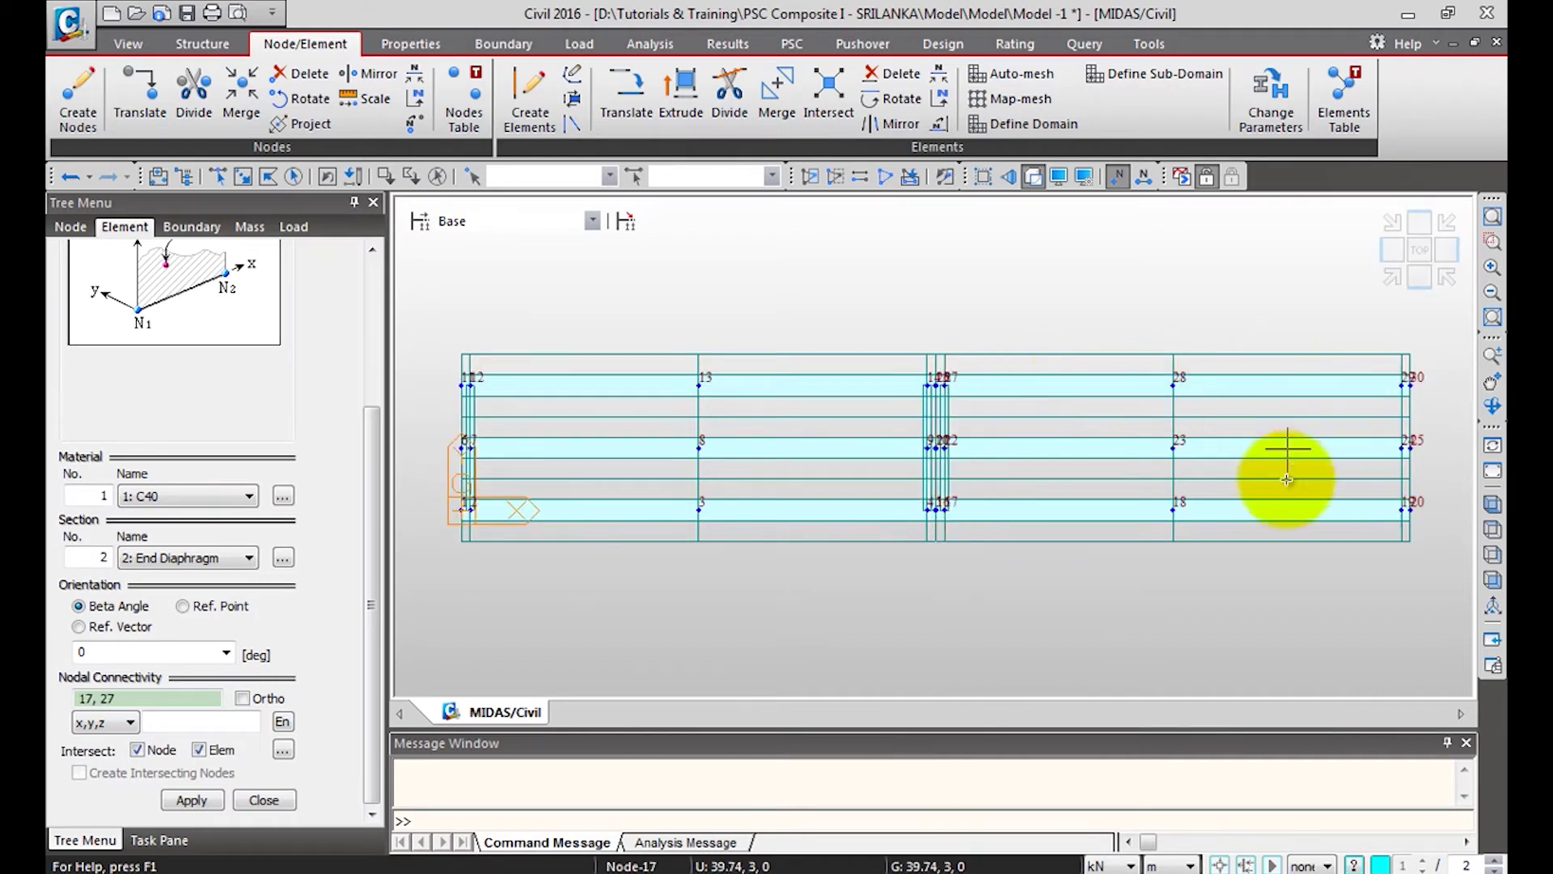
left_click(1407, 510)
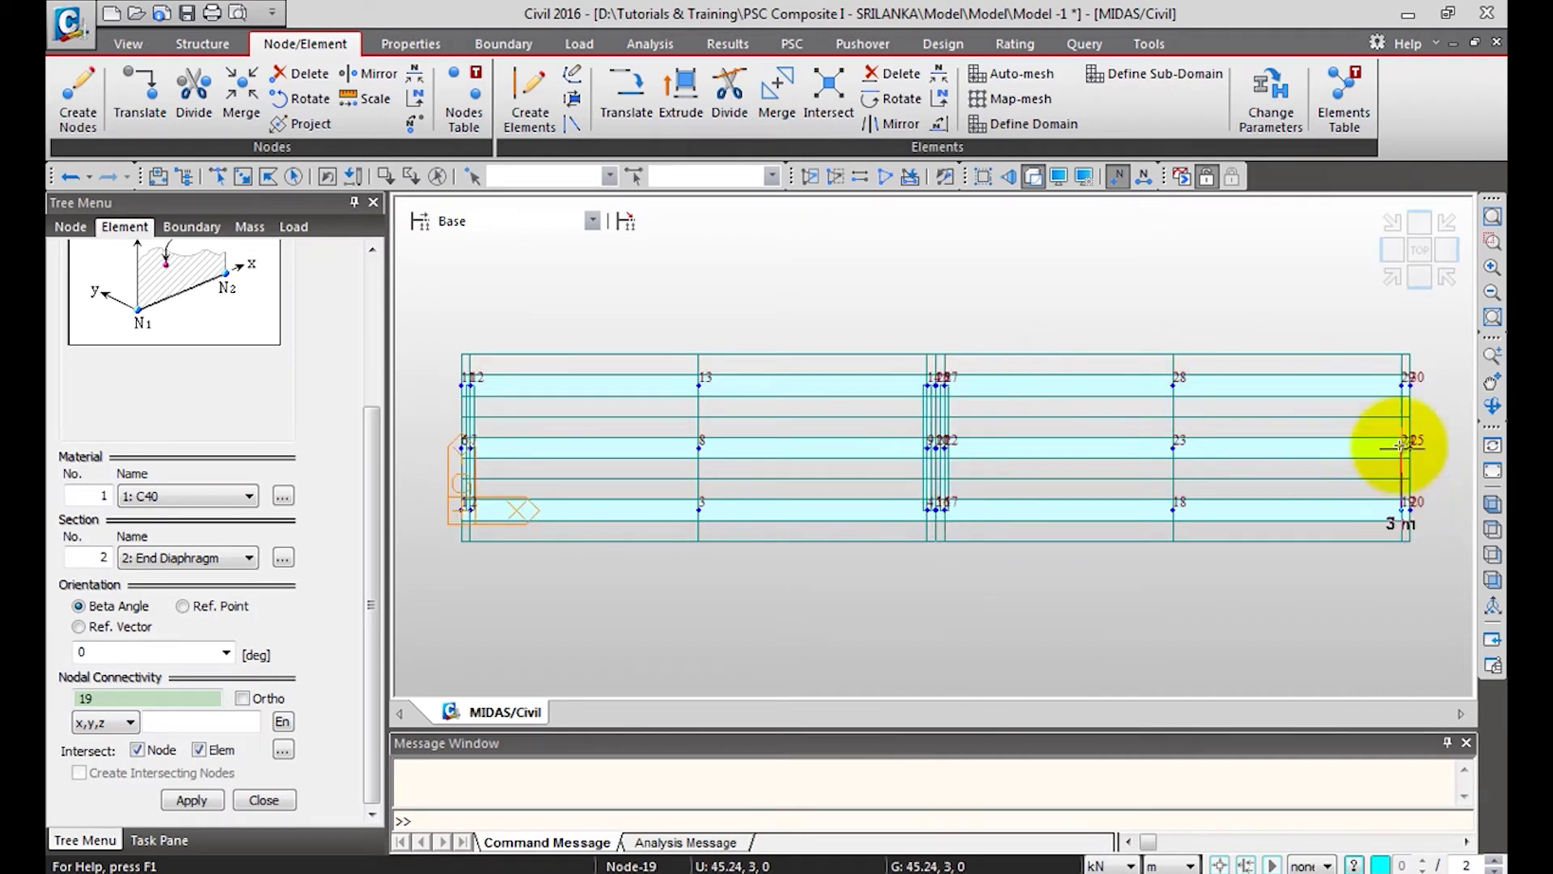
left_click(1404, 385)
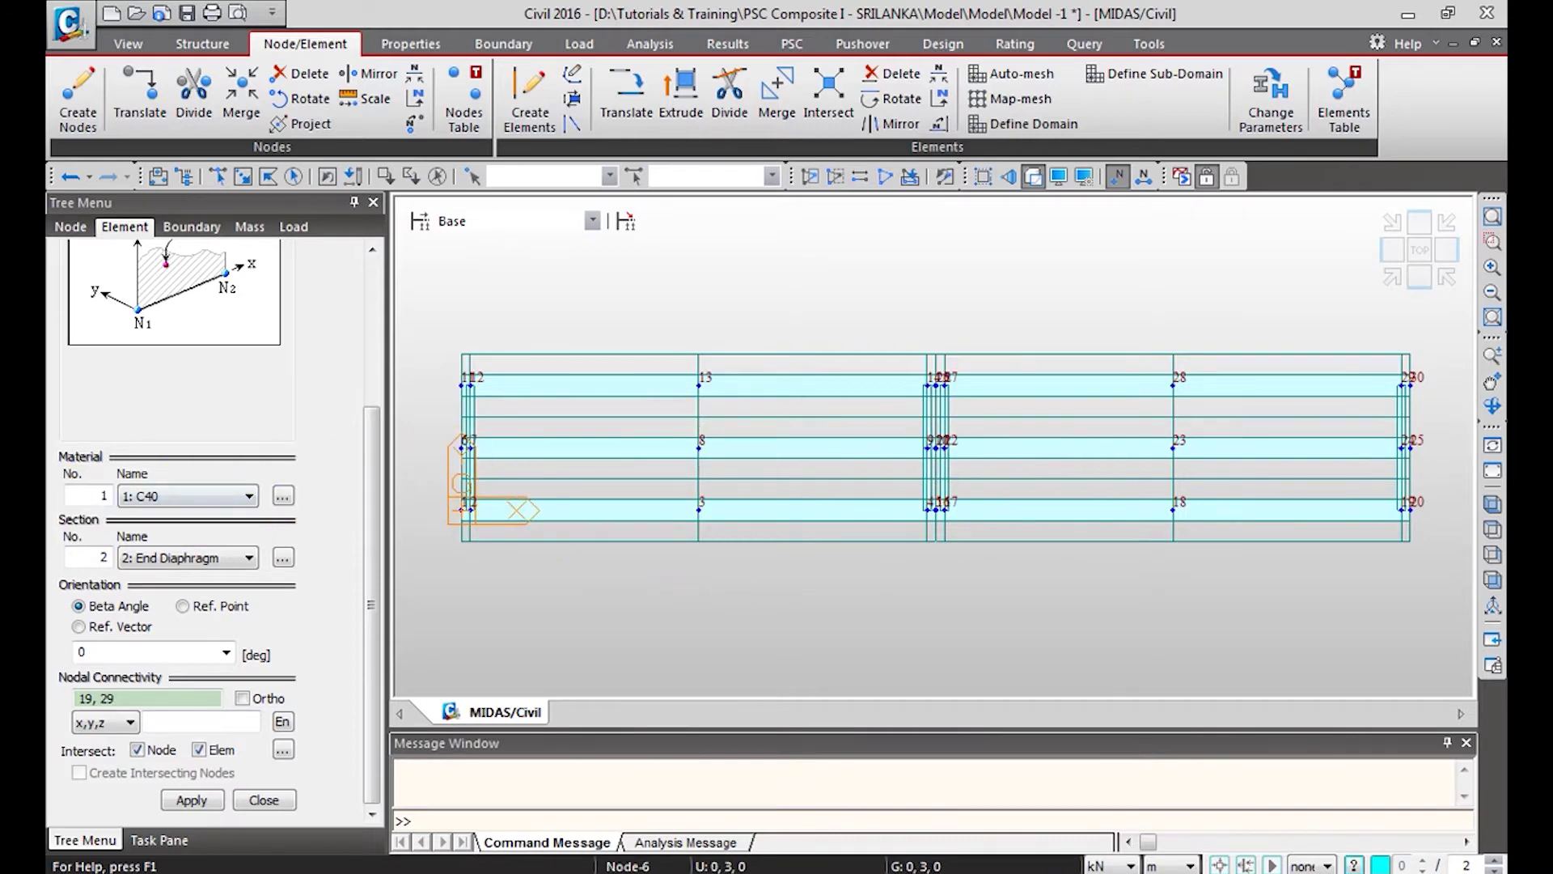
Create midspan diaphragms with section Internal Diaphragm from node 3 to 13 and 18 to 28, and close the element creation form.
left_click(214, 557)
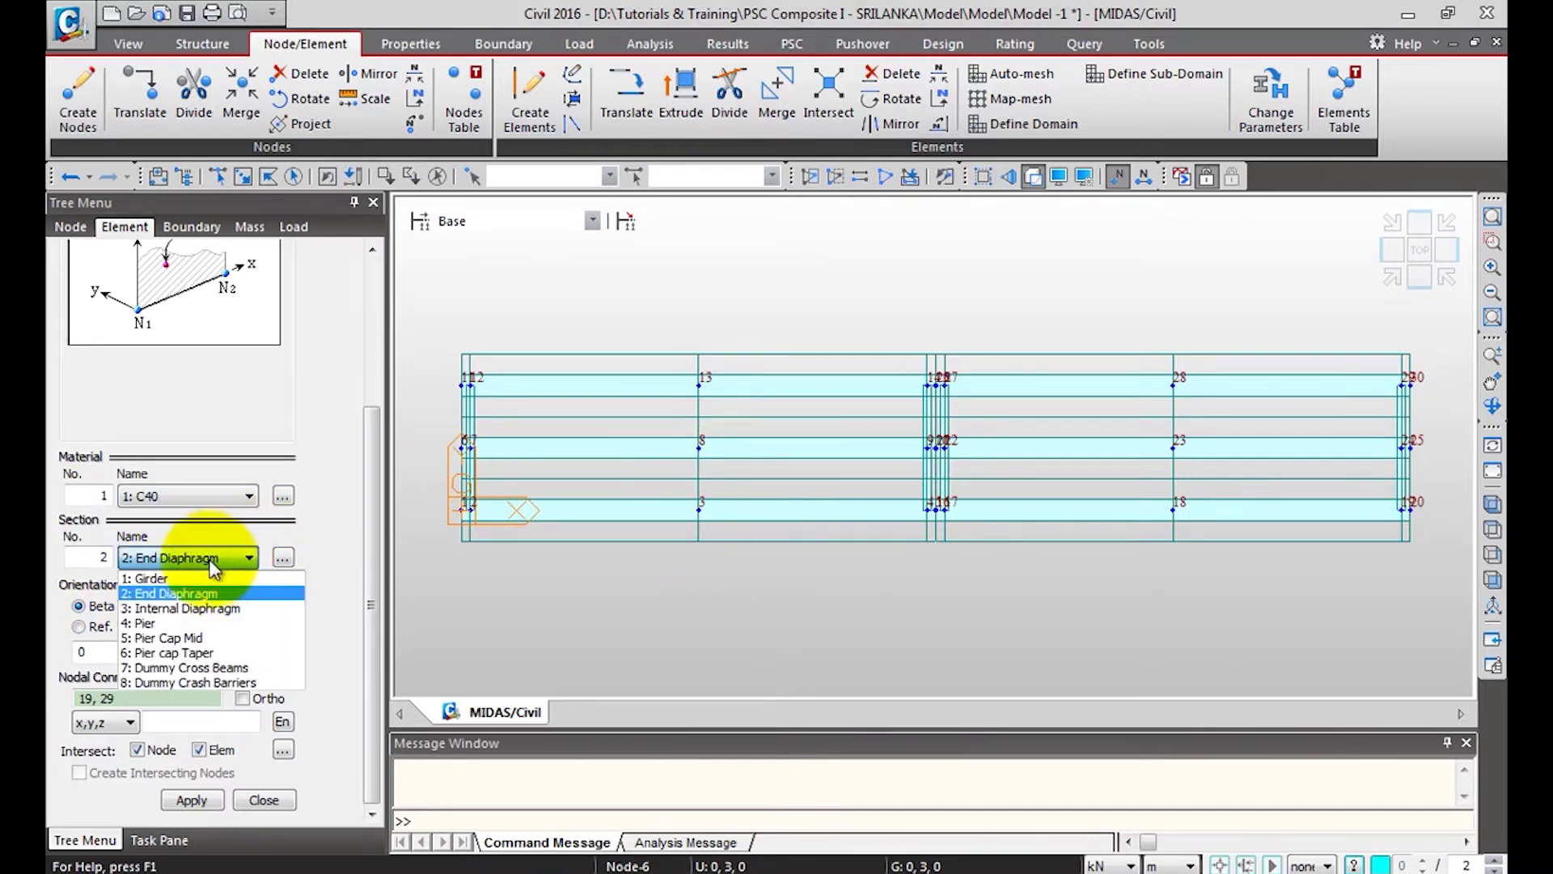
left_click(200, 608)
left_click(146, 697)
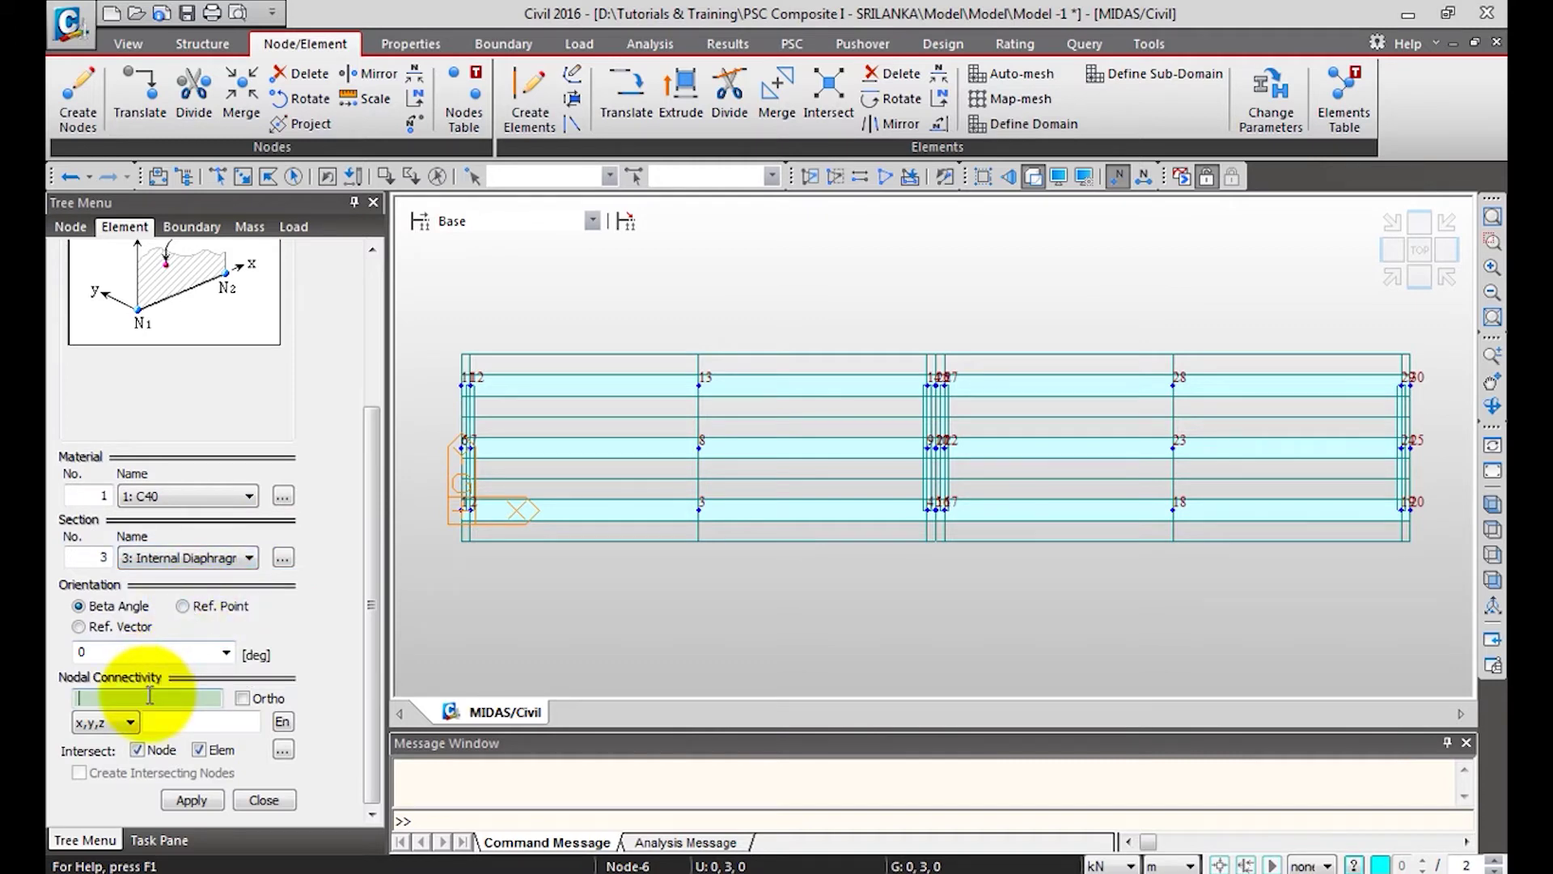
left_click(699, 509)
left_click(699, 380)
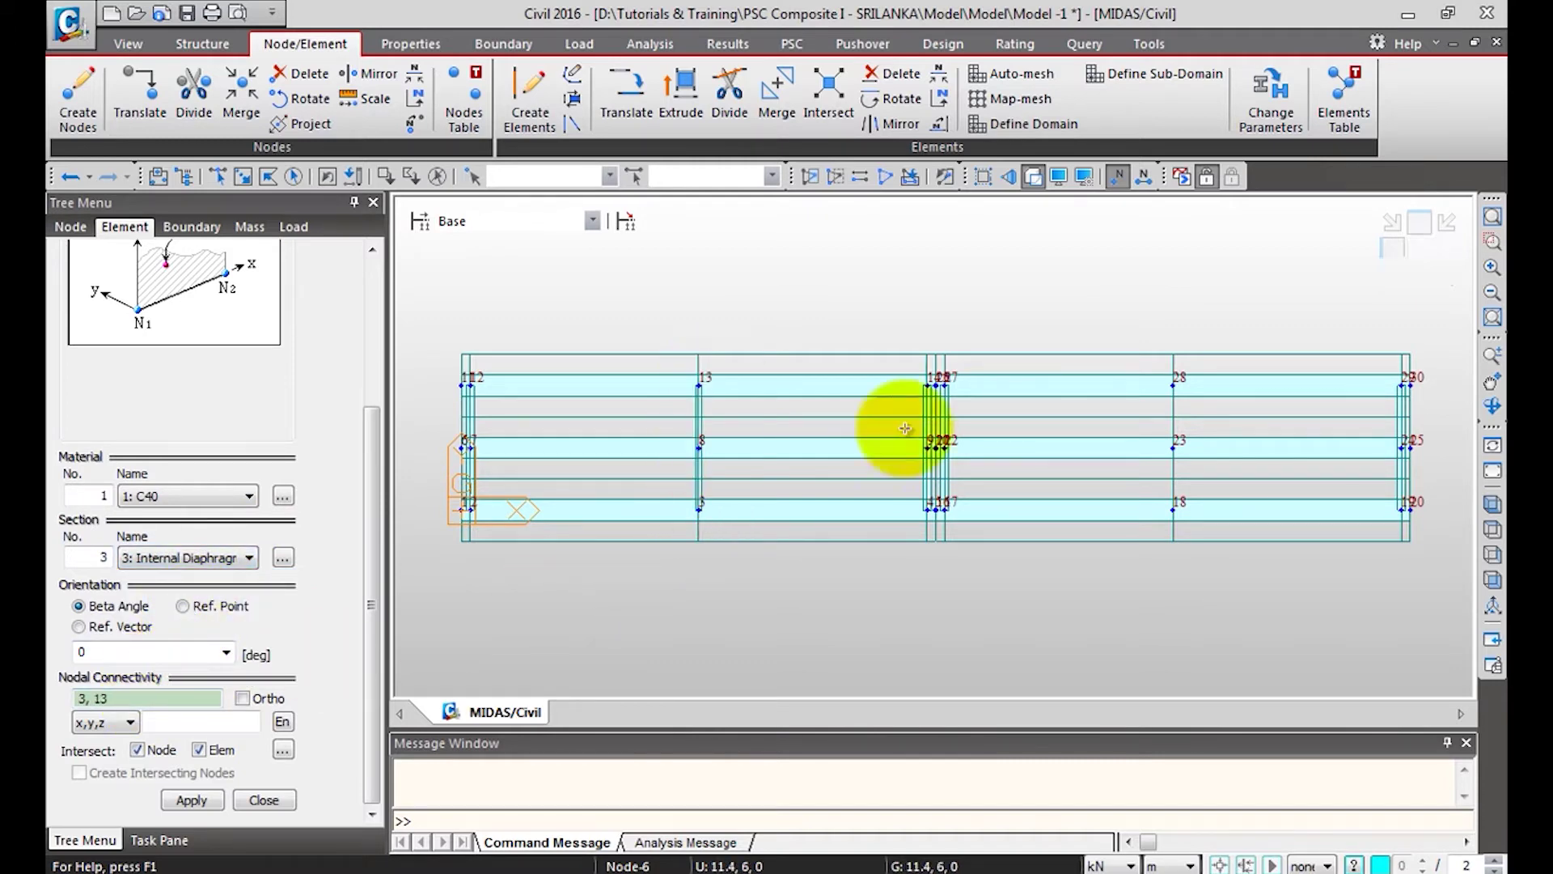
left_click(1182, 512)
left_click(1176, 381)
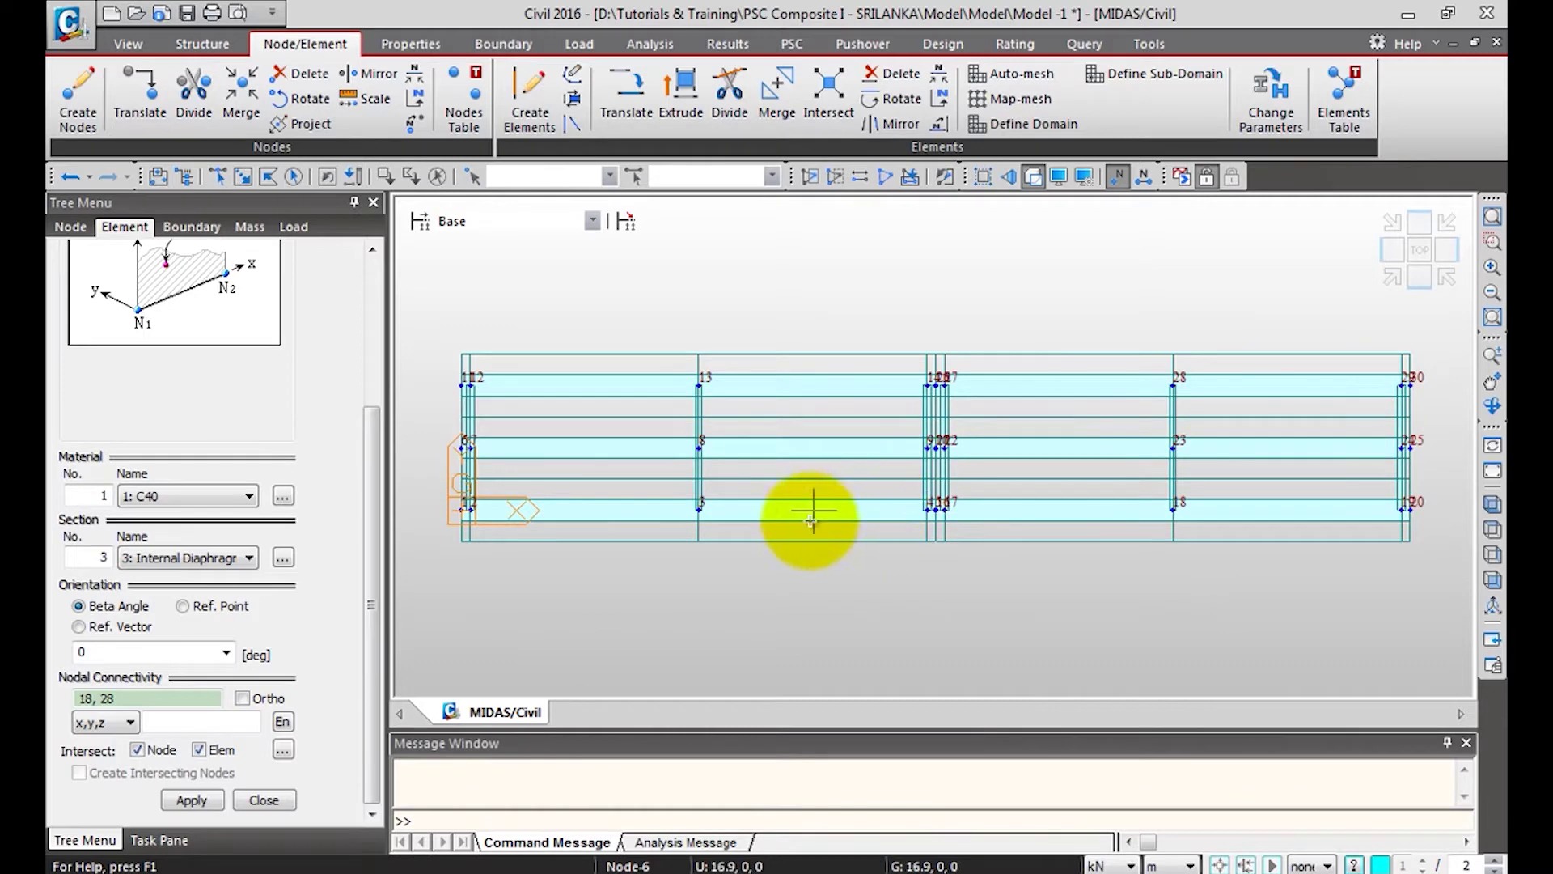
left_click(267, 799)
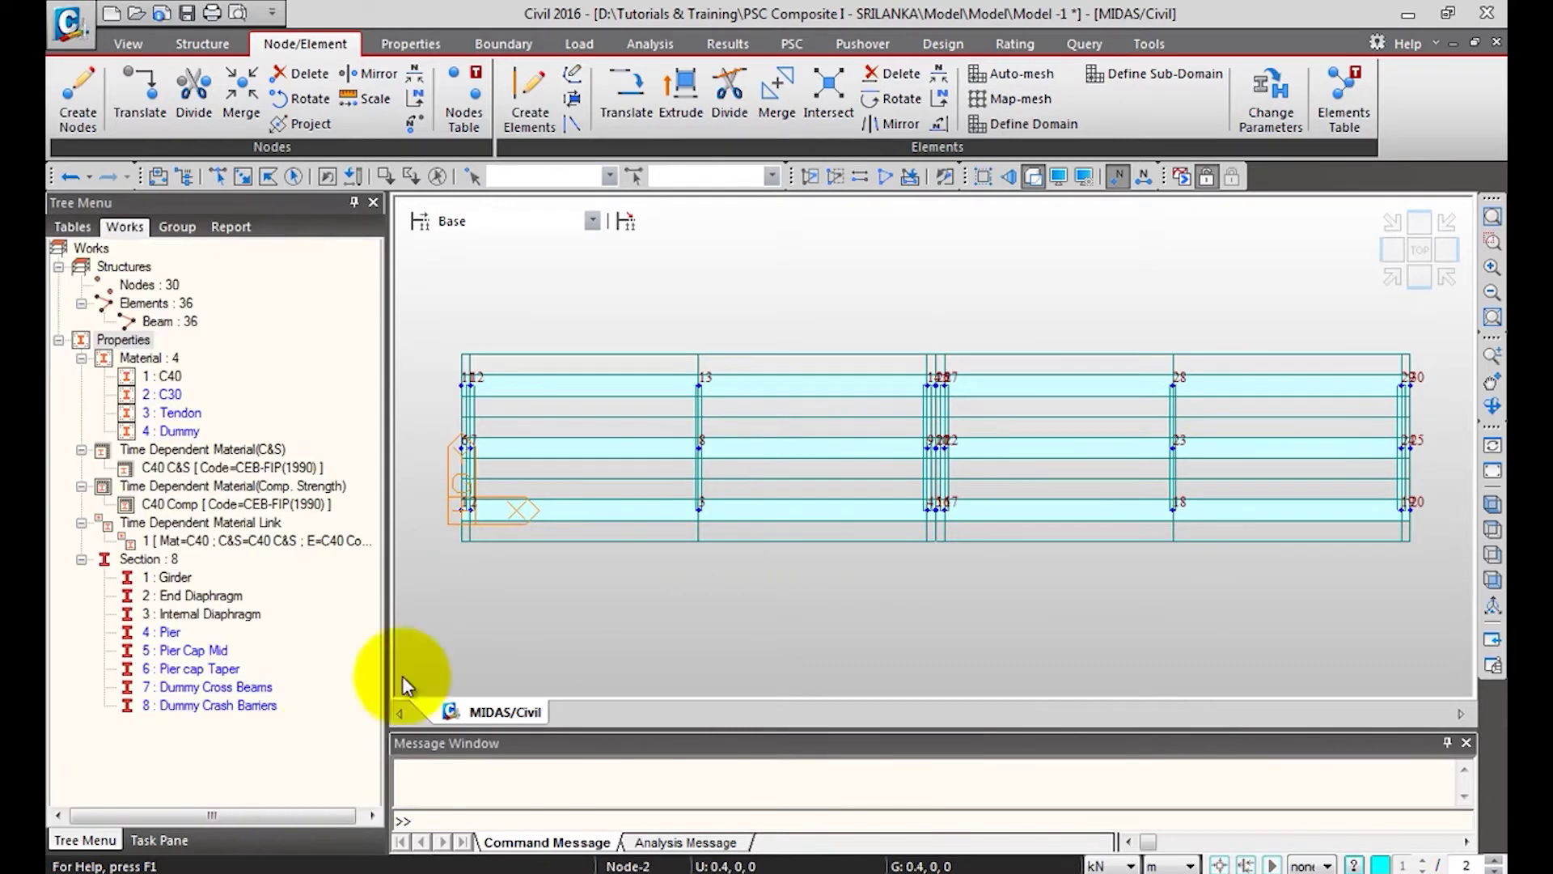
Examine the diaphragms between the girders from below and above in 3D, and return to the isometric view.
left_click(1392, 277)
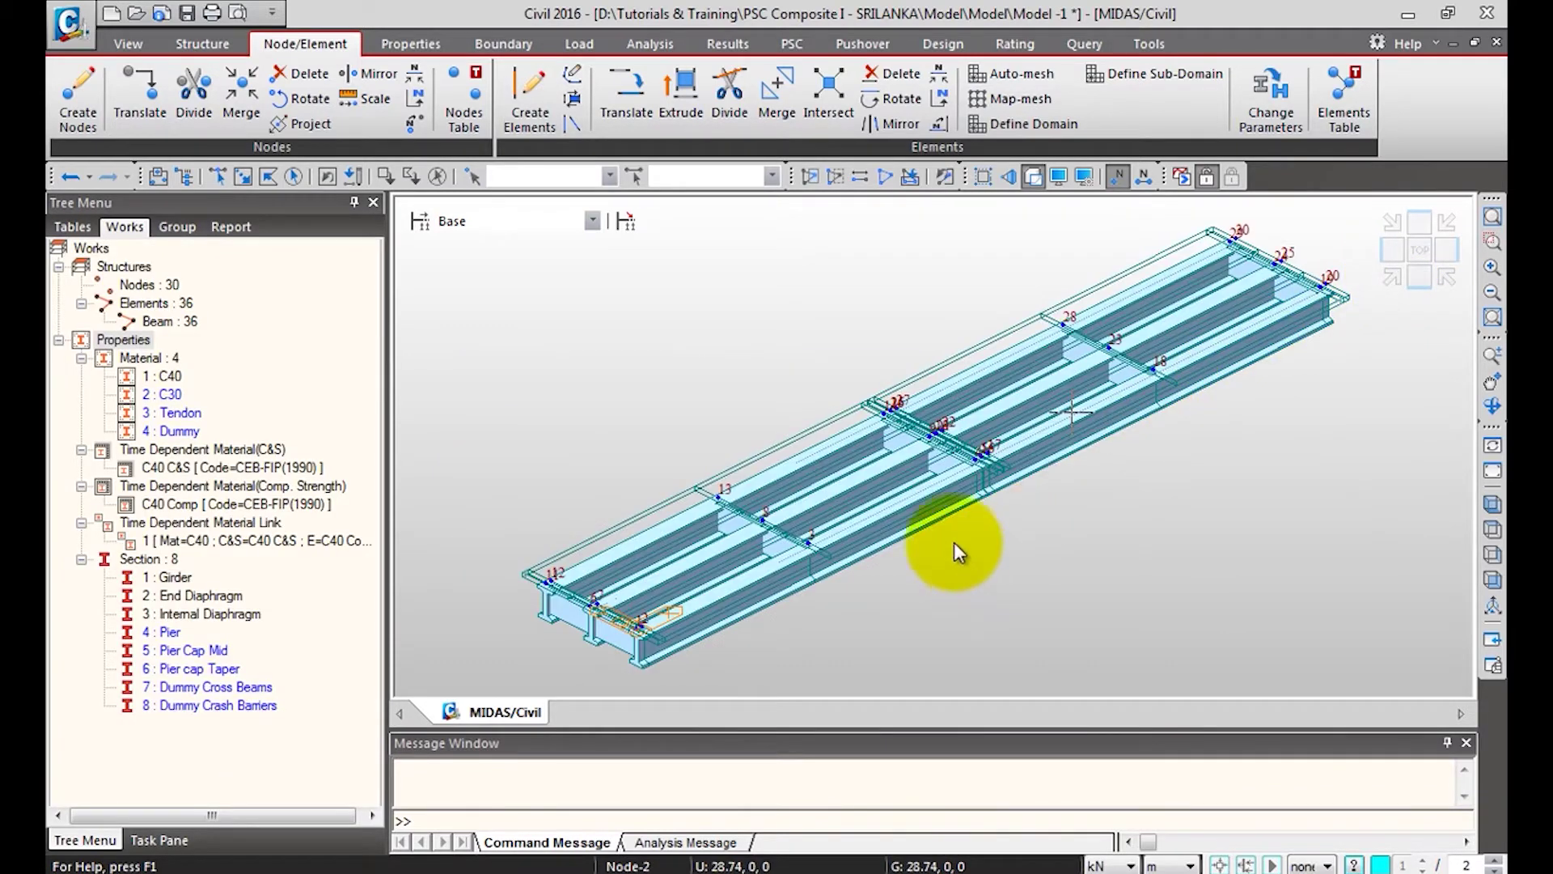
left_click(1493, 406)
left_click_drag(1024, 580, 617, 411)
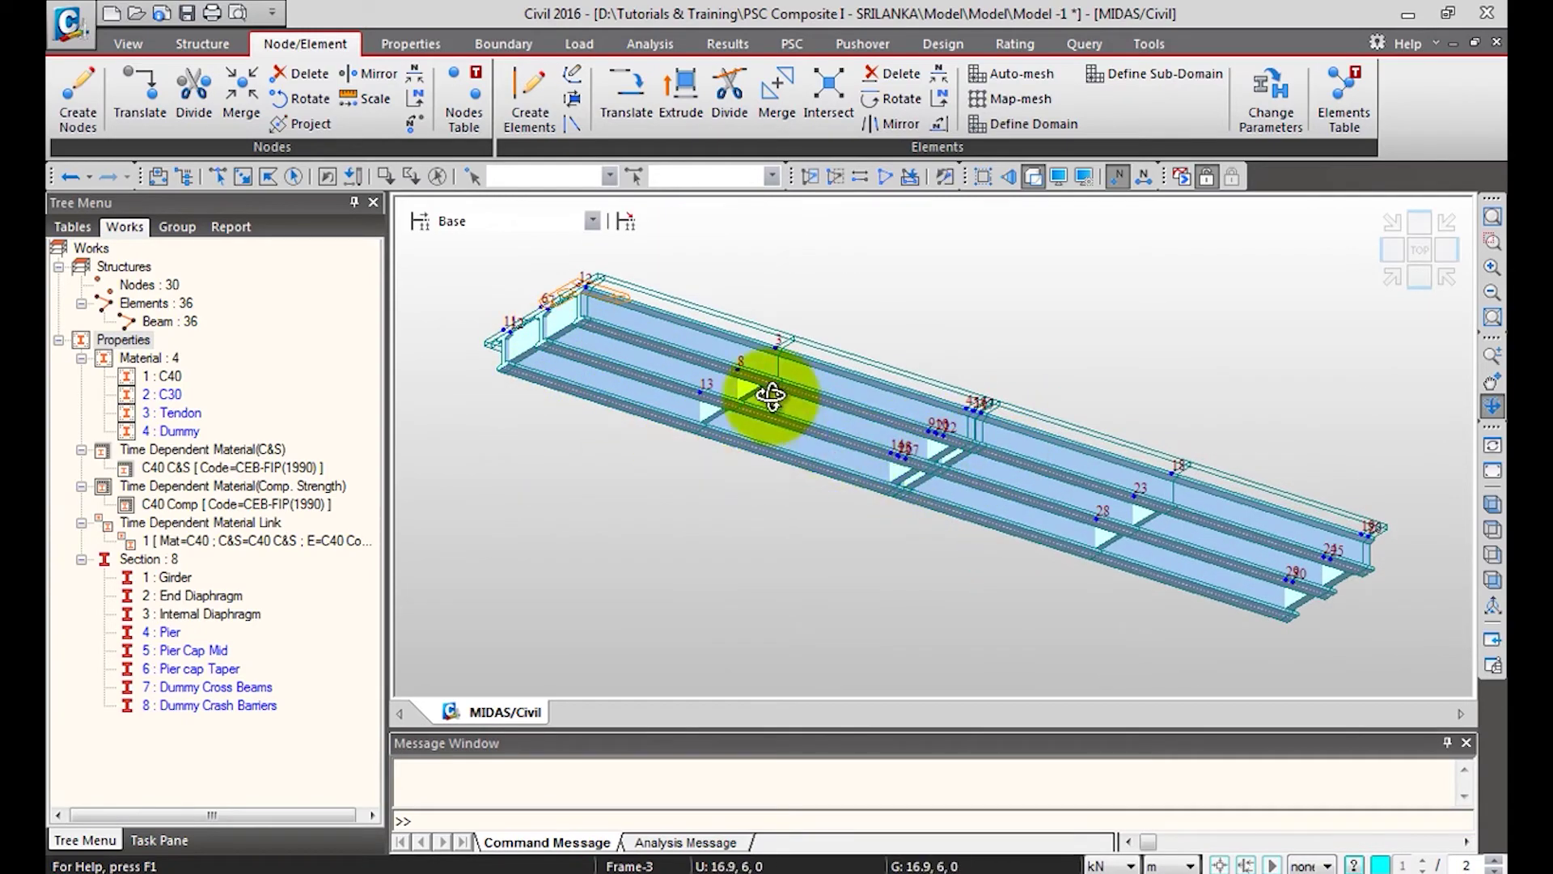
left_click_drag(908, 420, 839, 520)
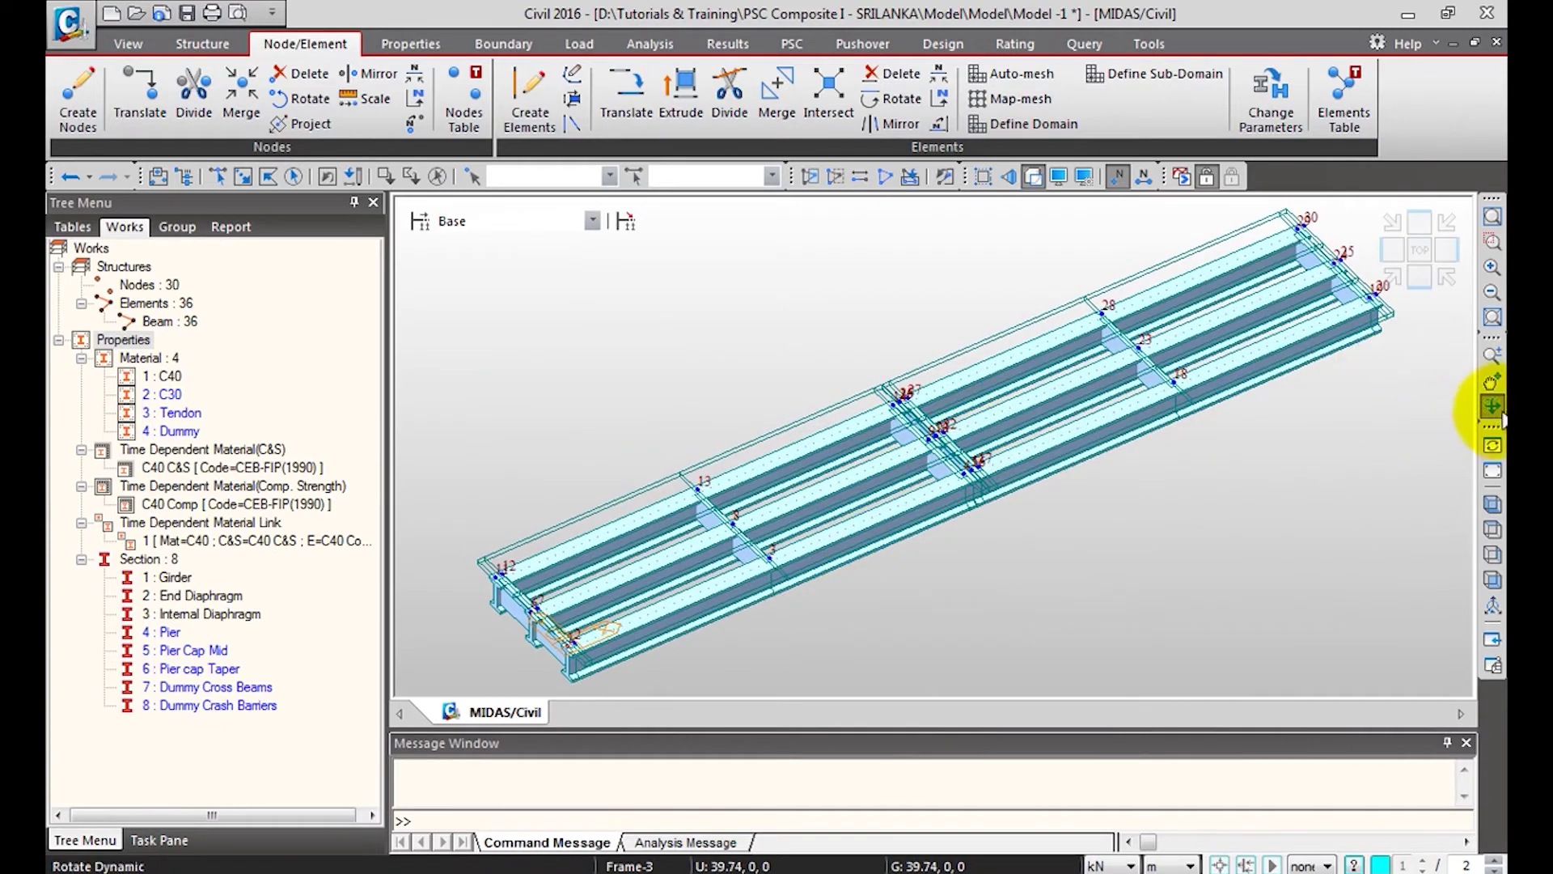
left_click(1391, 280)
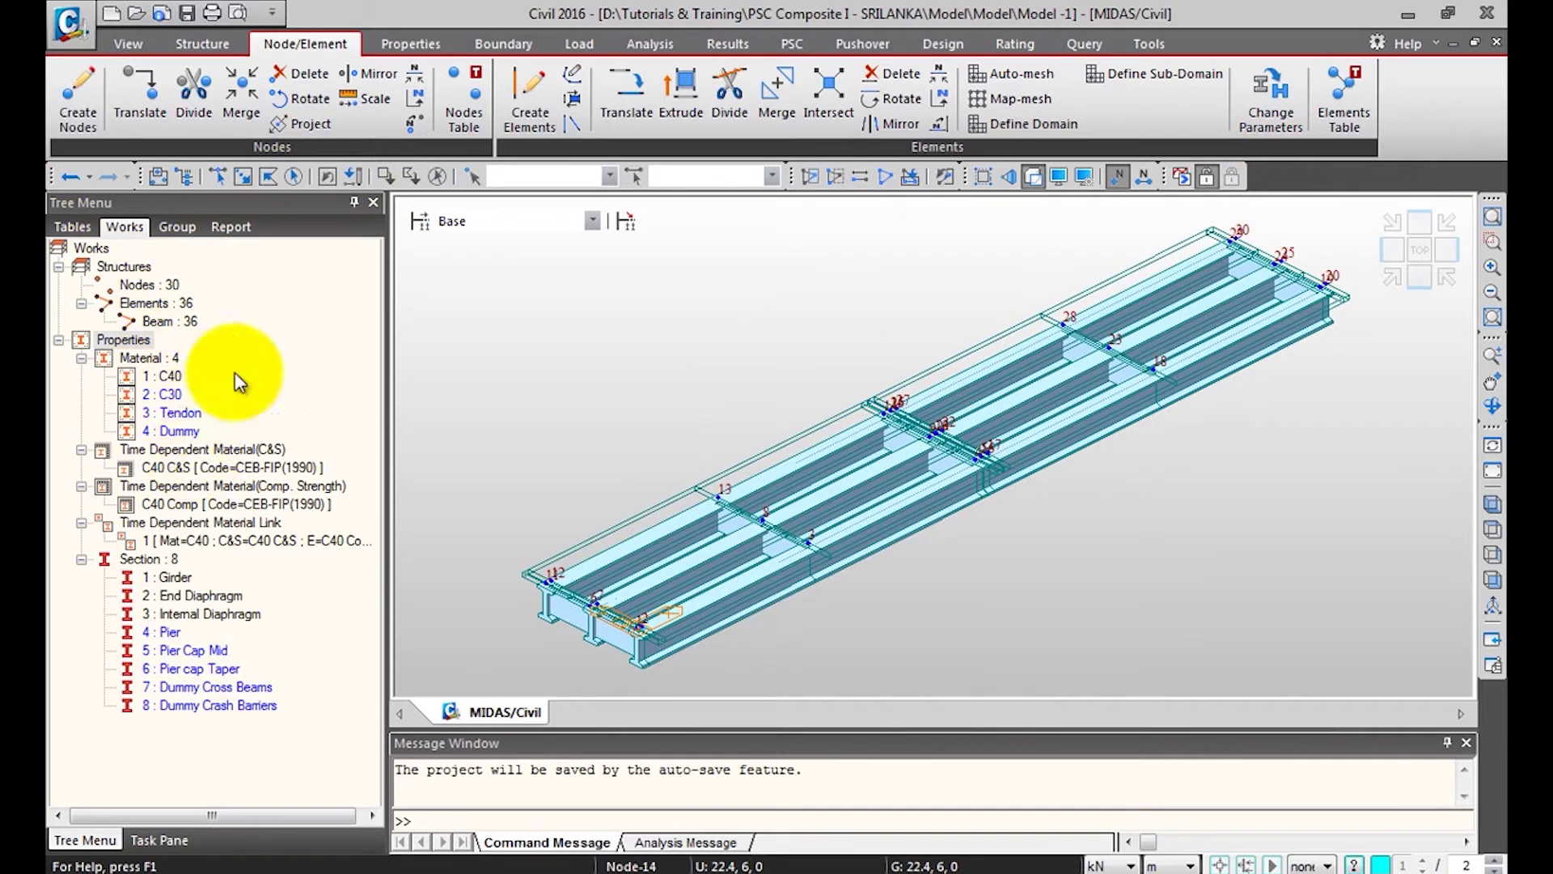
Display the second tree menu, Tree Menu 2, beside the model and shrink the model slightly in the view.
right_click(1295, 174)
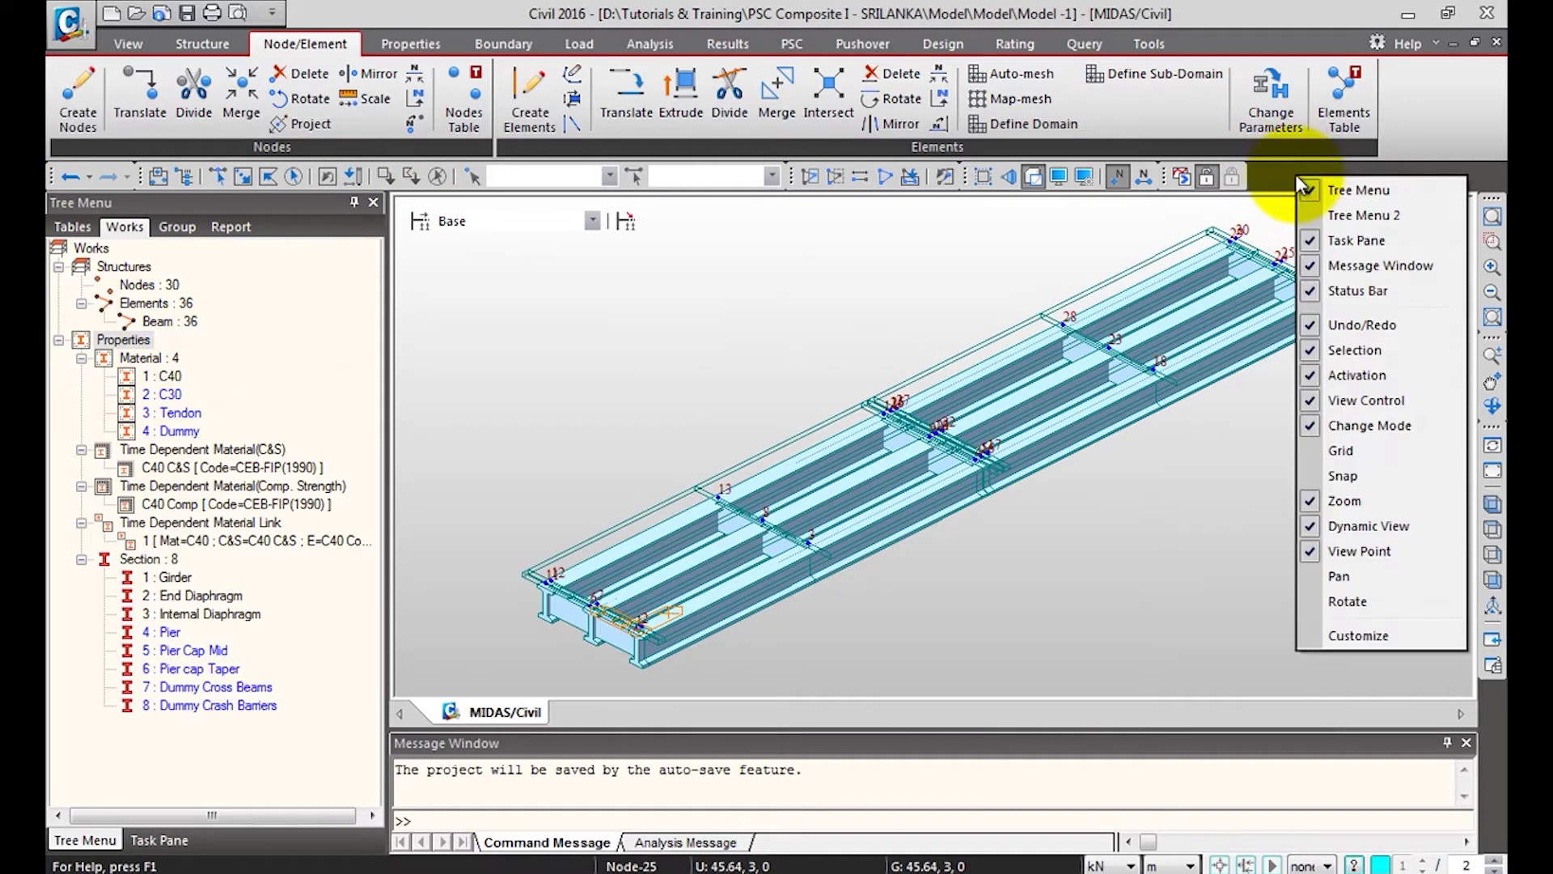
left_click(1331, 214)
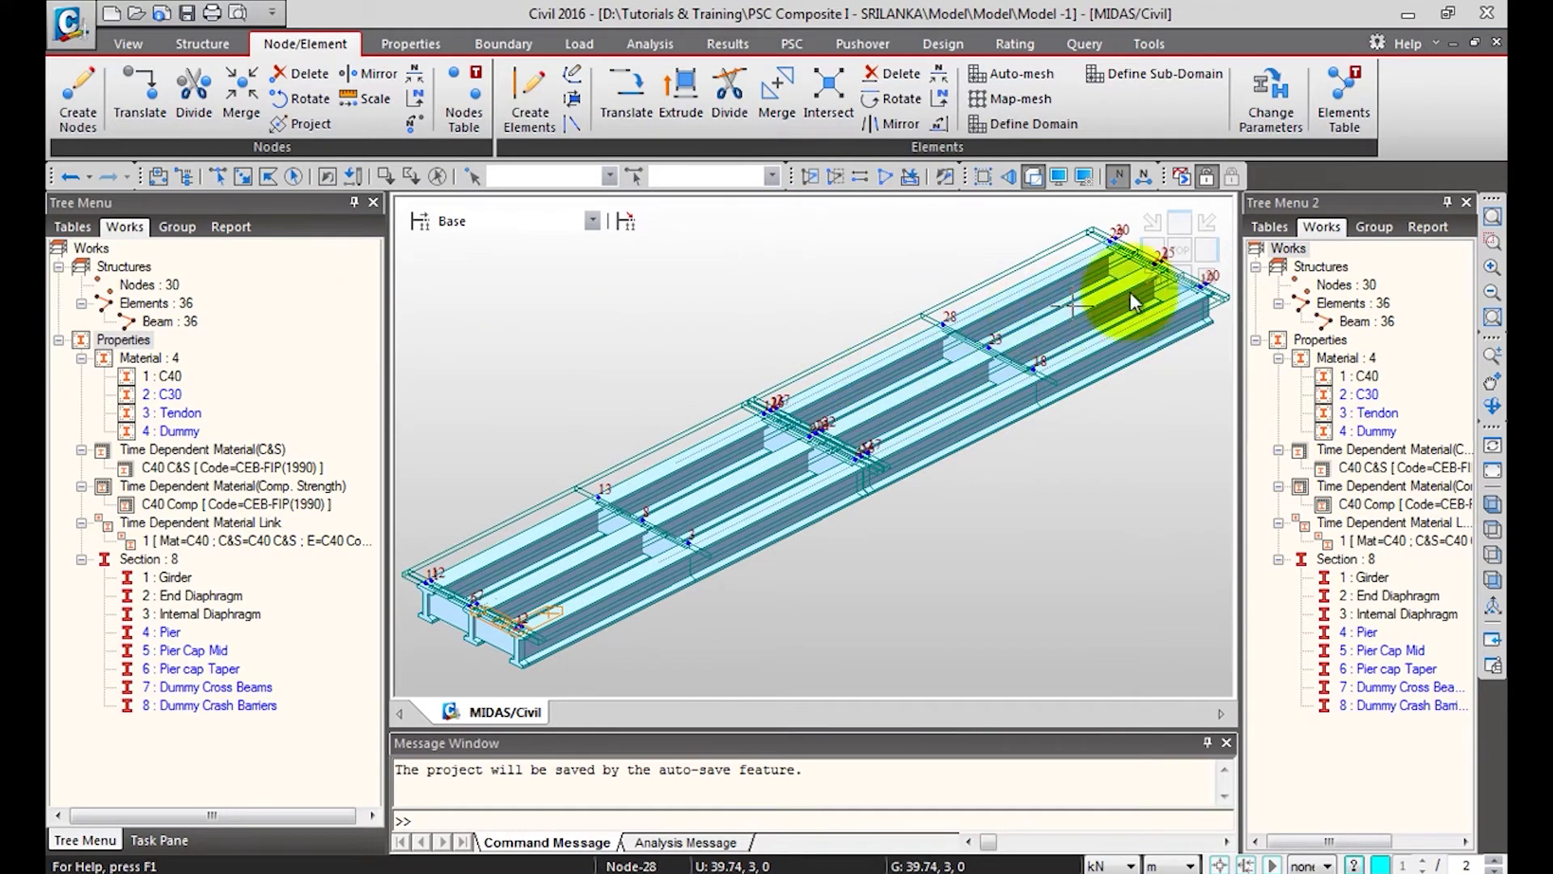
scroll(1150, 291, "down", 1)
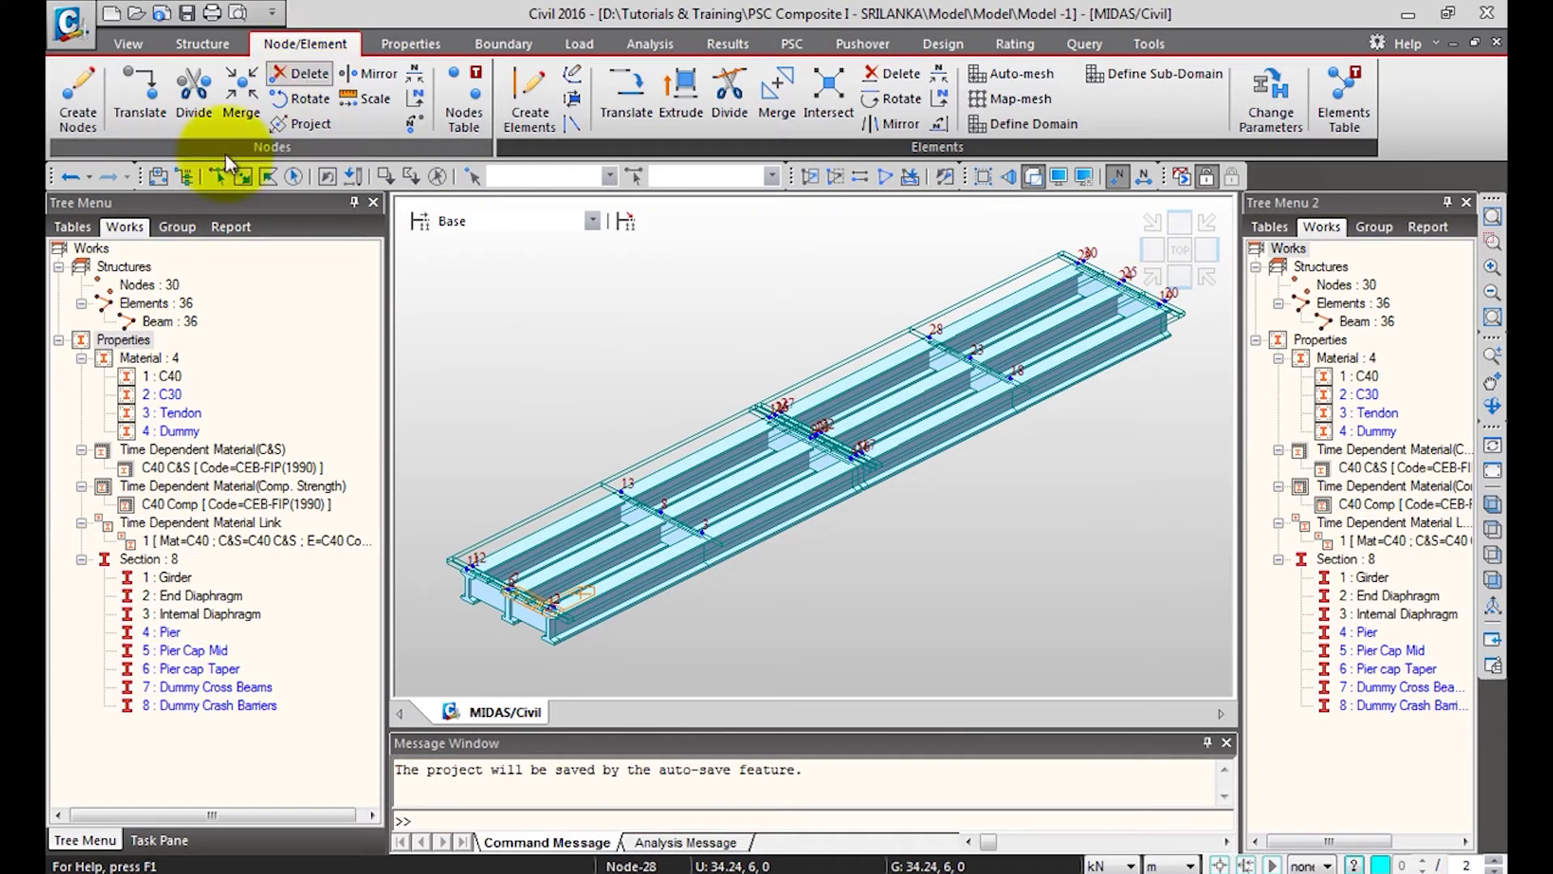
Start translating nodes, and isolate all elements that use the End Diaphragm section.
left_click(145, 99)
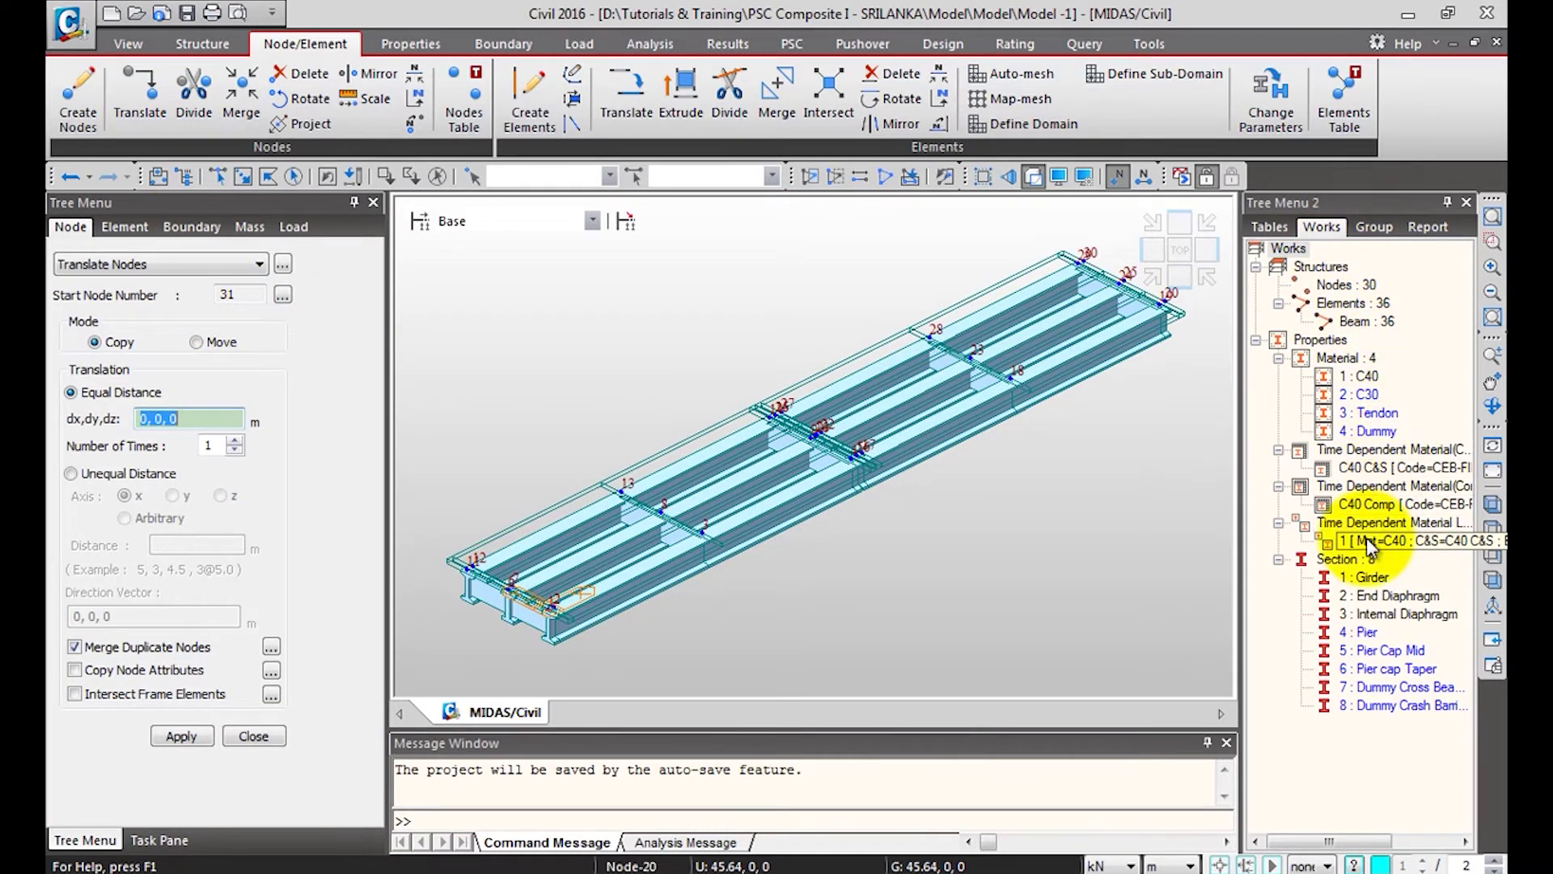
double_click(1387, 595)
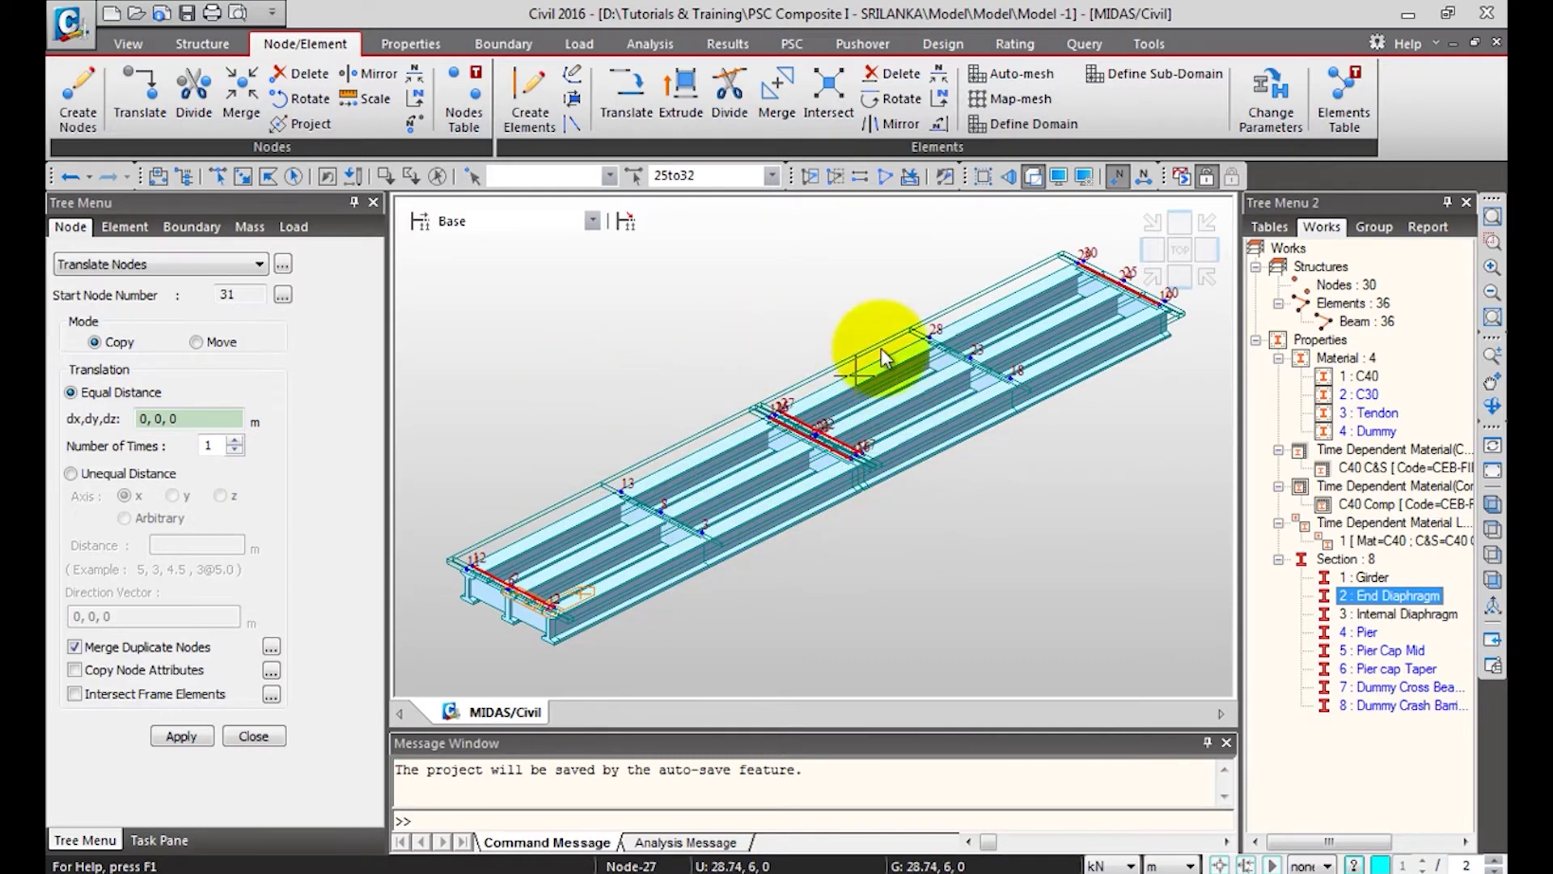
left_click(808, 173)
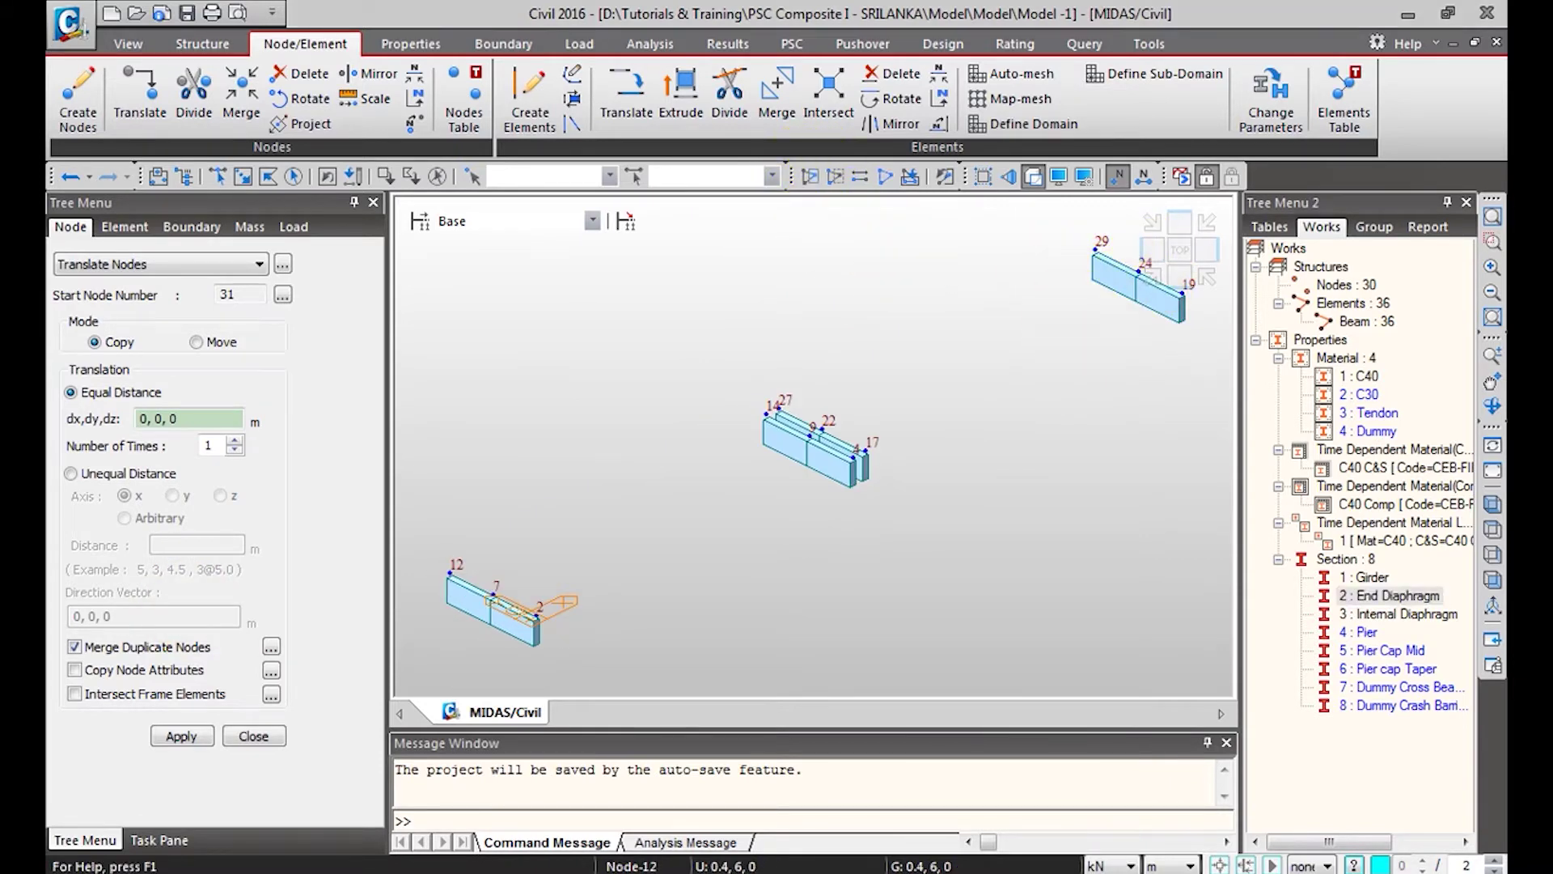
Copy node 9, the middle node at the first span's inner end, once by 0.4+0.04/2, 0, -2.25 m.
left_click(150, 419)
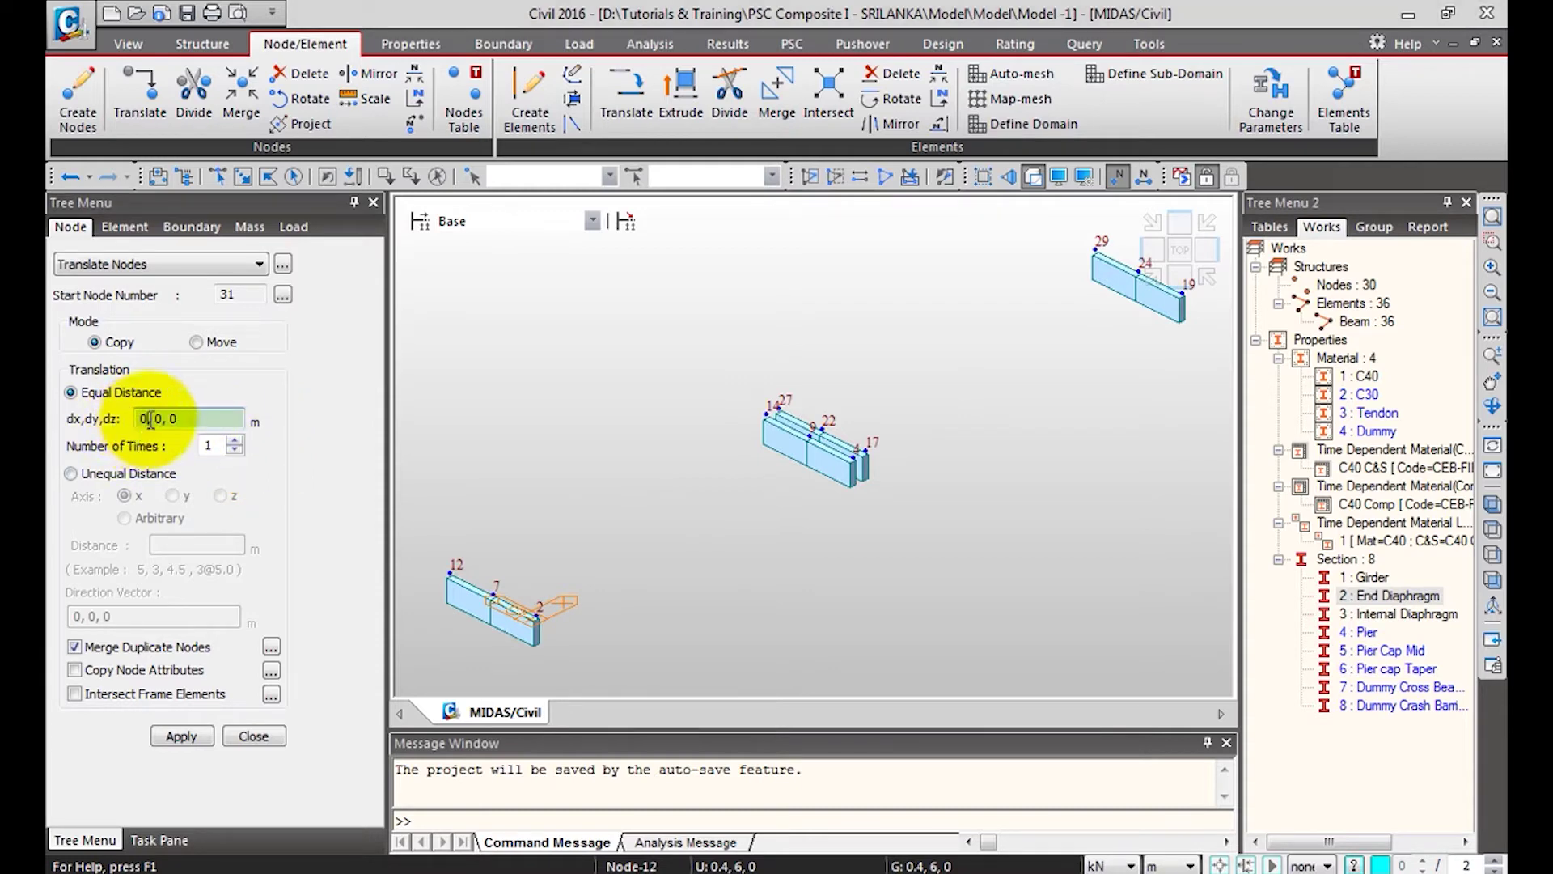
type(".4+0.04/2")
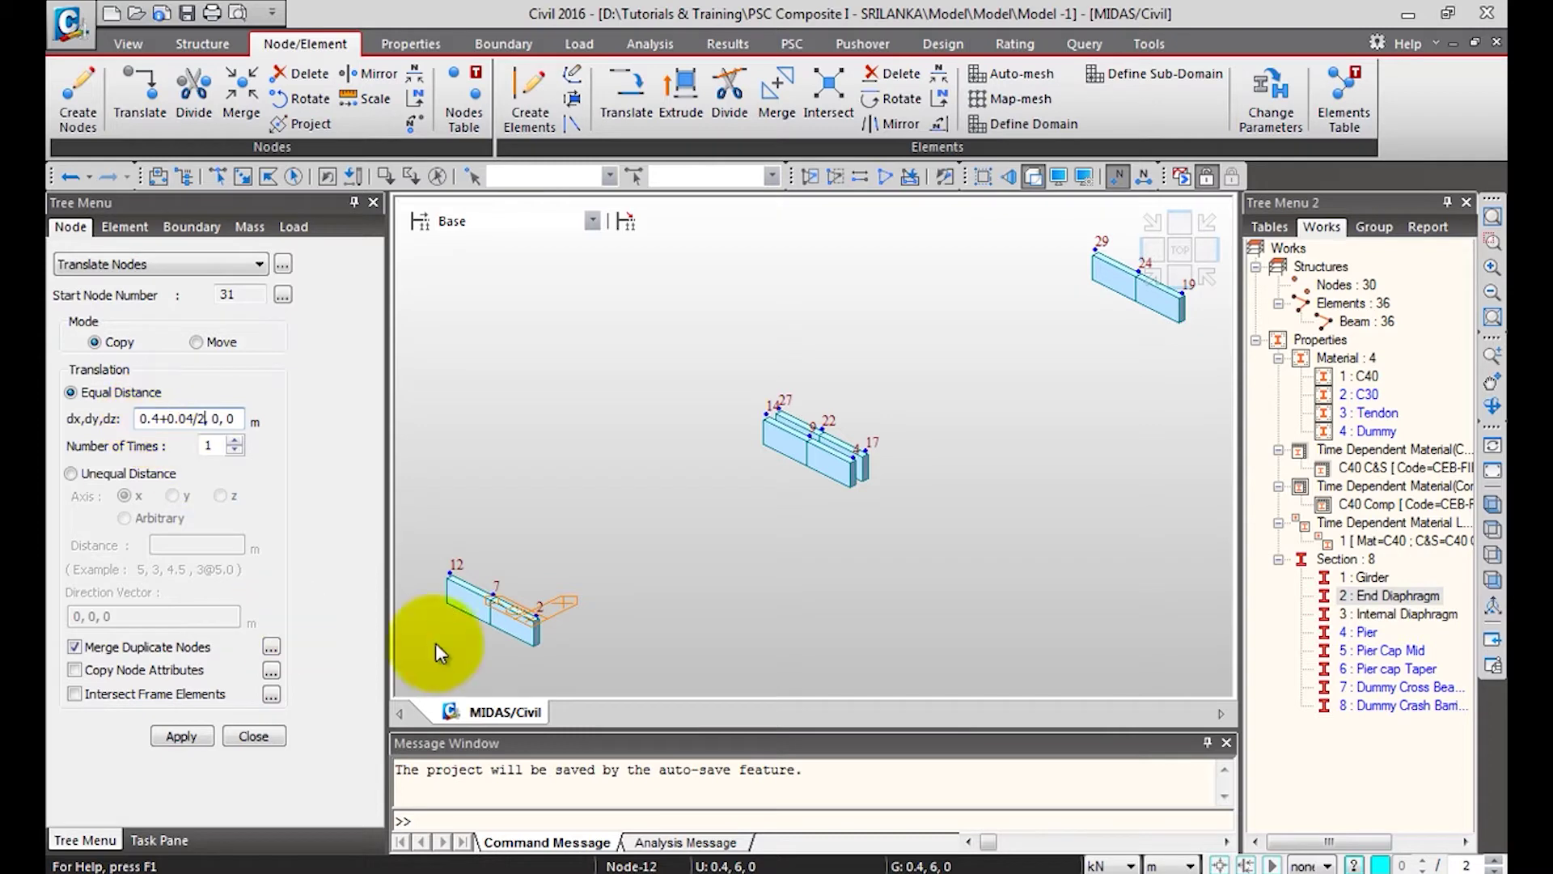
key("Right")
key("Right")
key("Right")
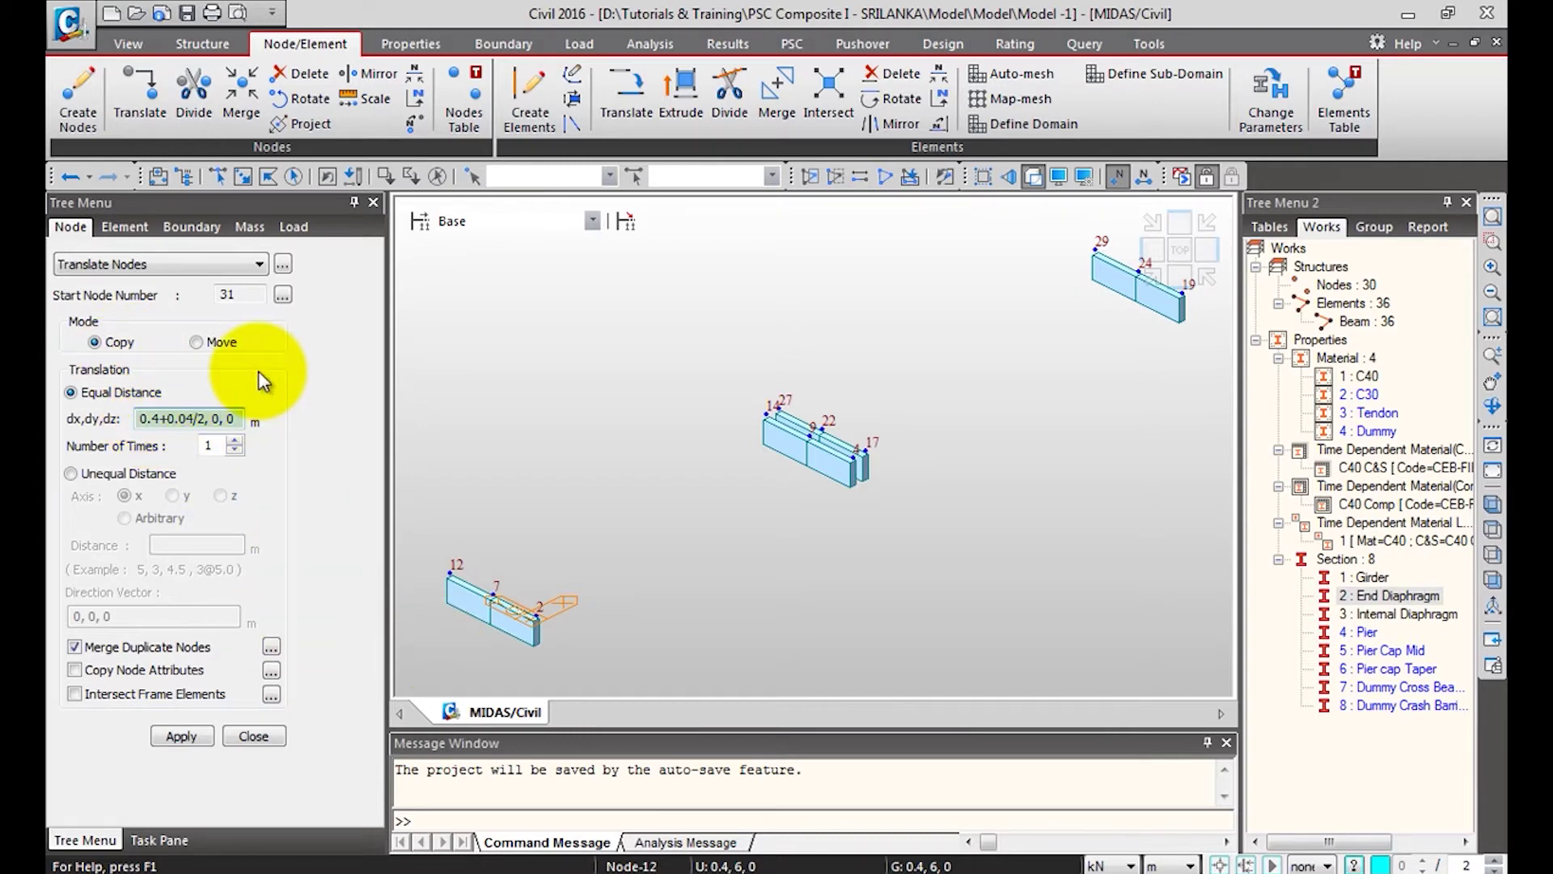
double_click(231, 418)
type("-2.25")
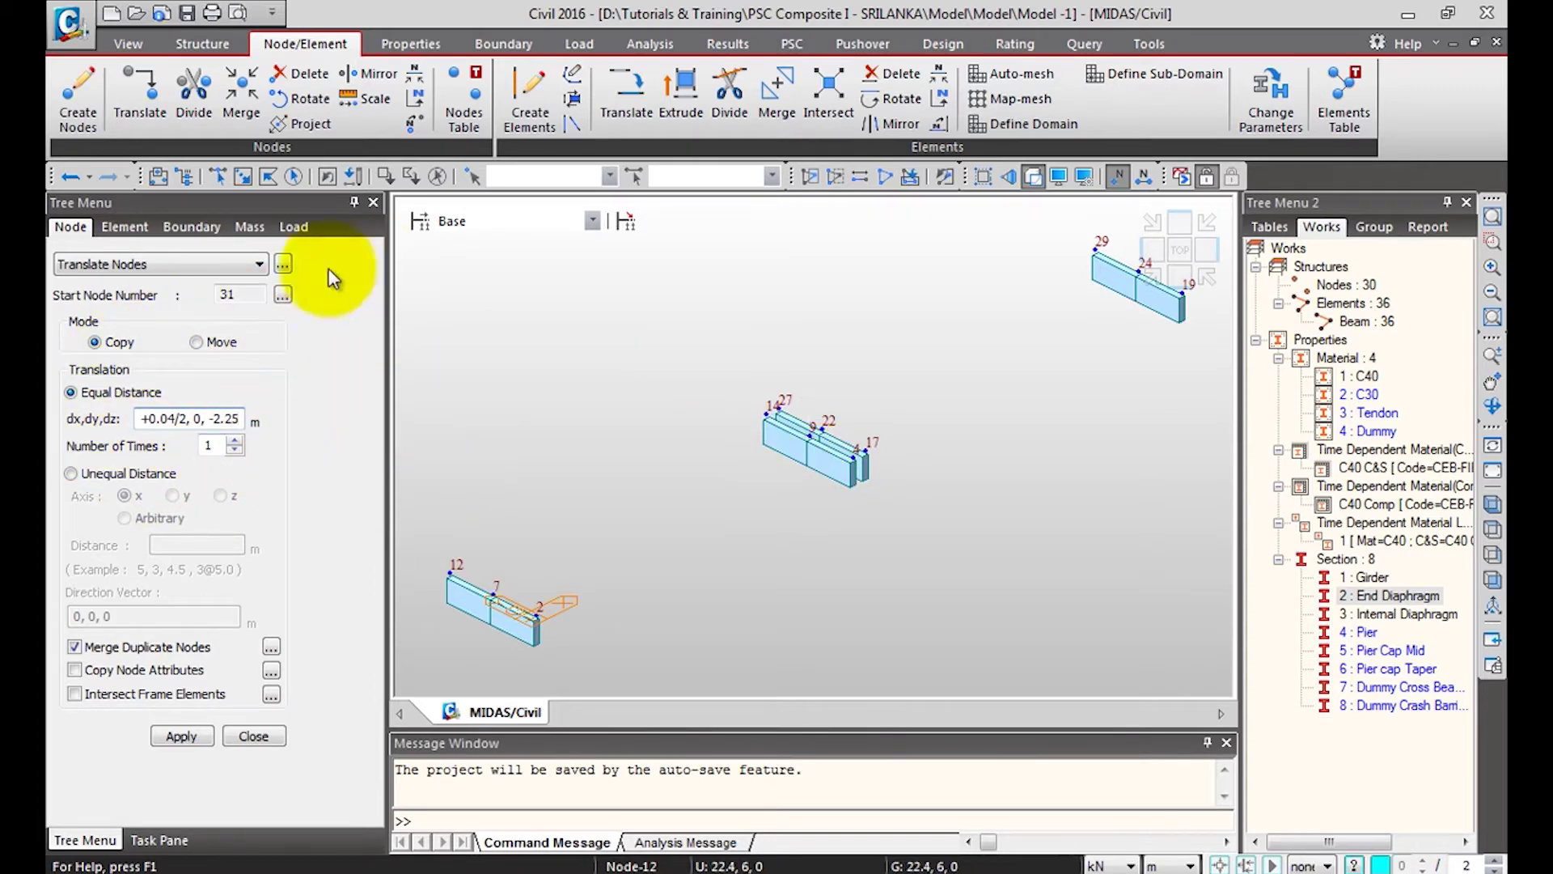
left_click(220, 176)
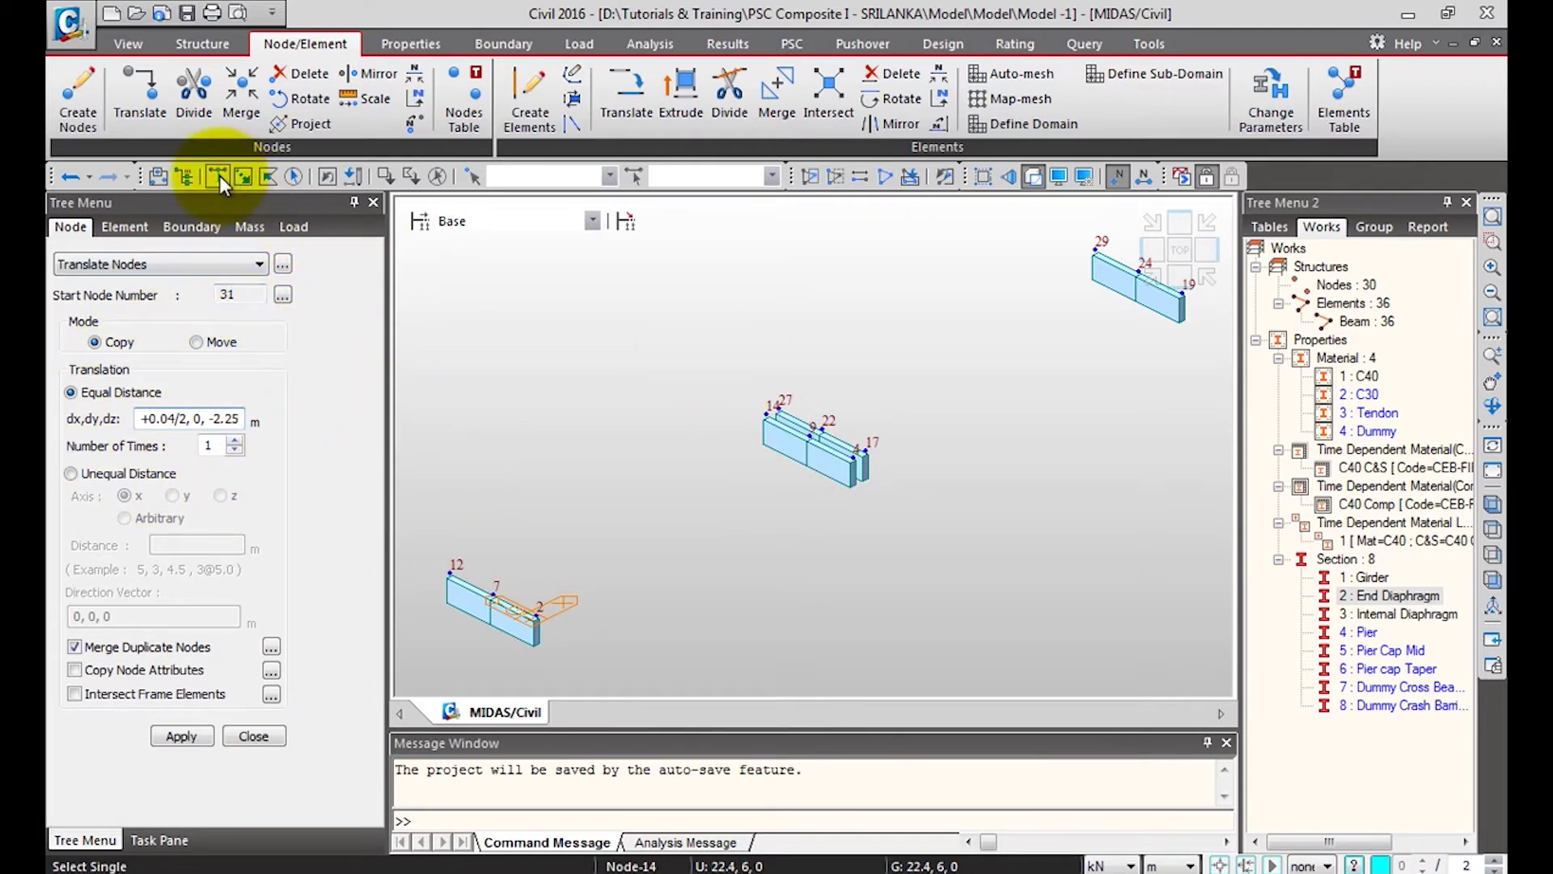
left_click(809, 429)
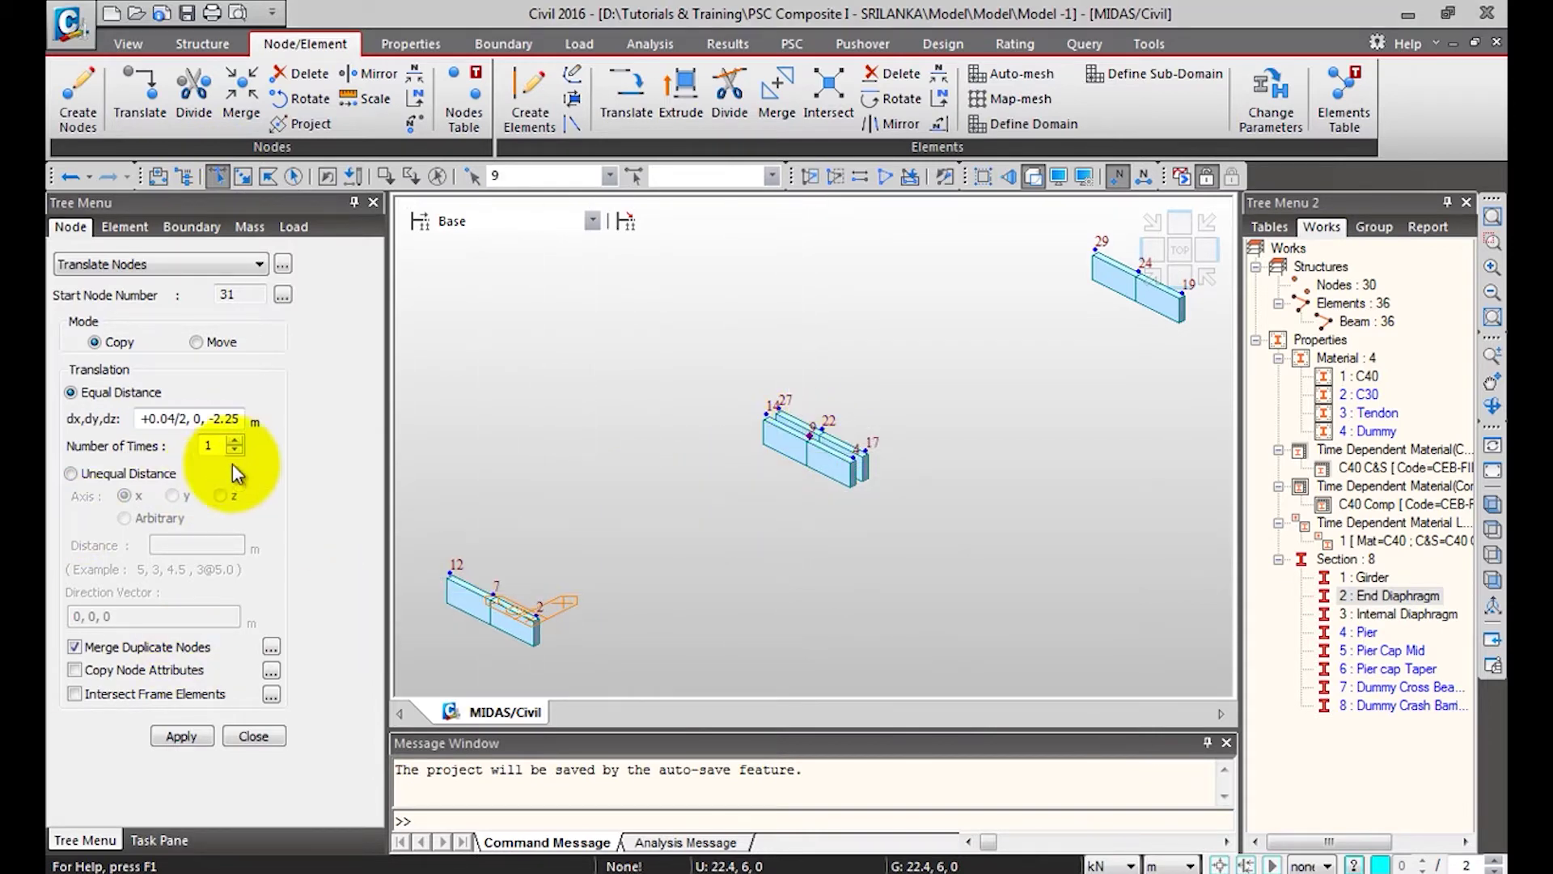
left_click(201, 736)
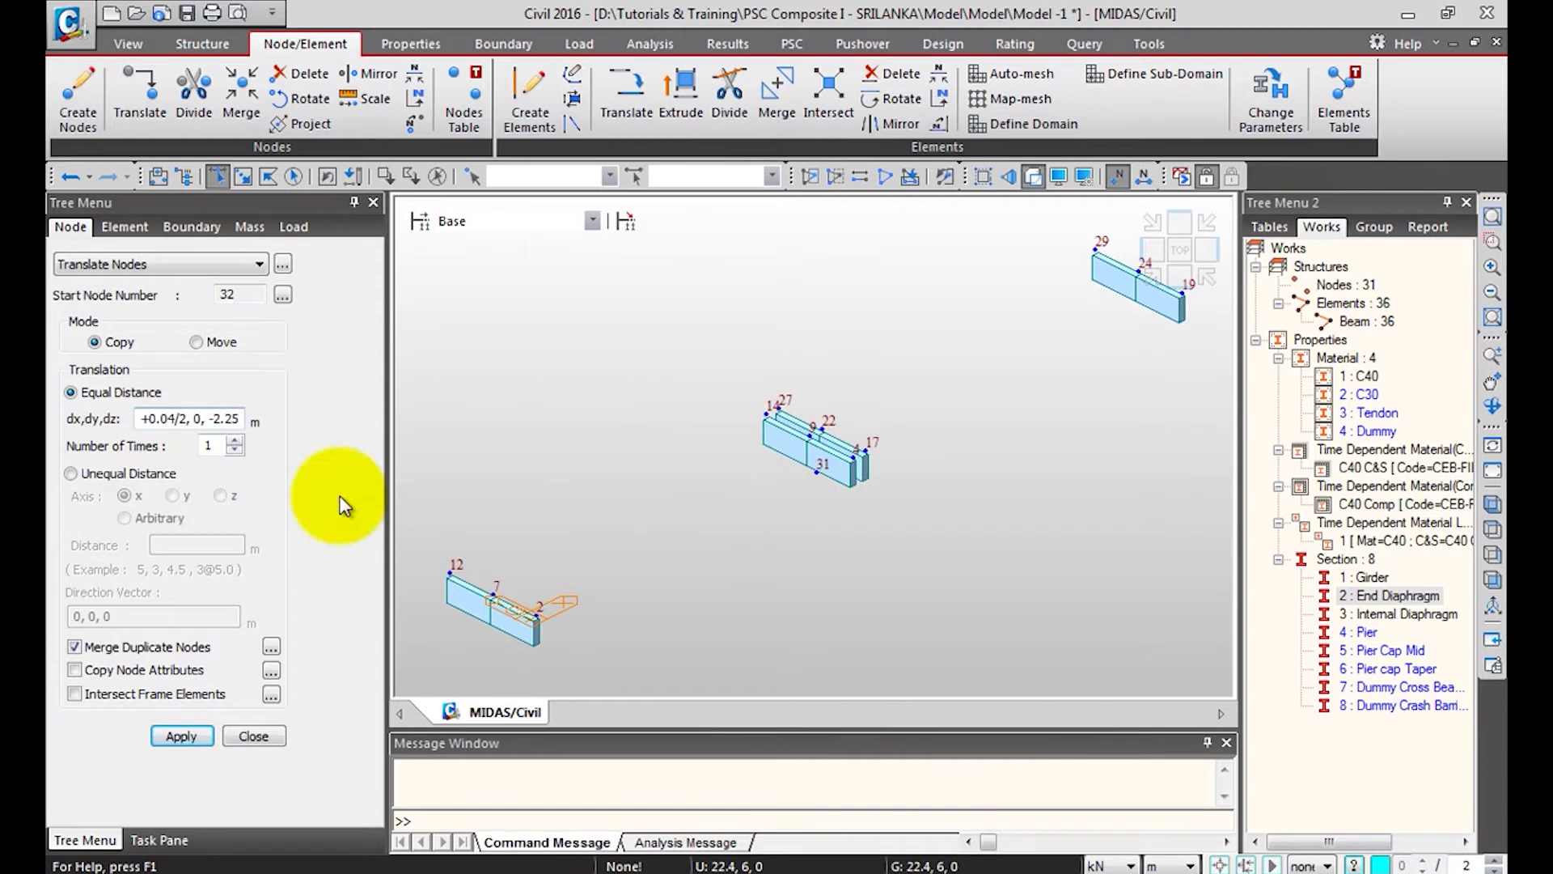
Check in plan view where the copied node lies between the two spans' end diaphragms.
left_click(1183, 239)
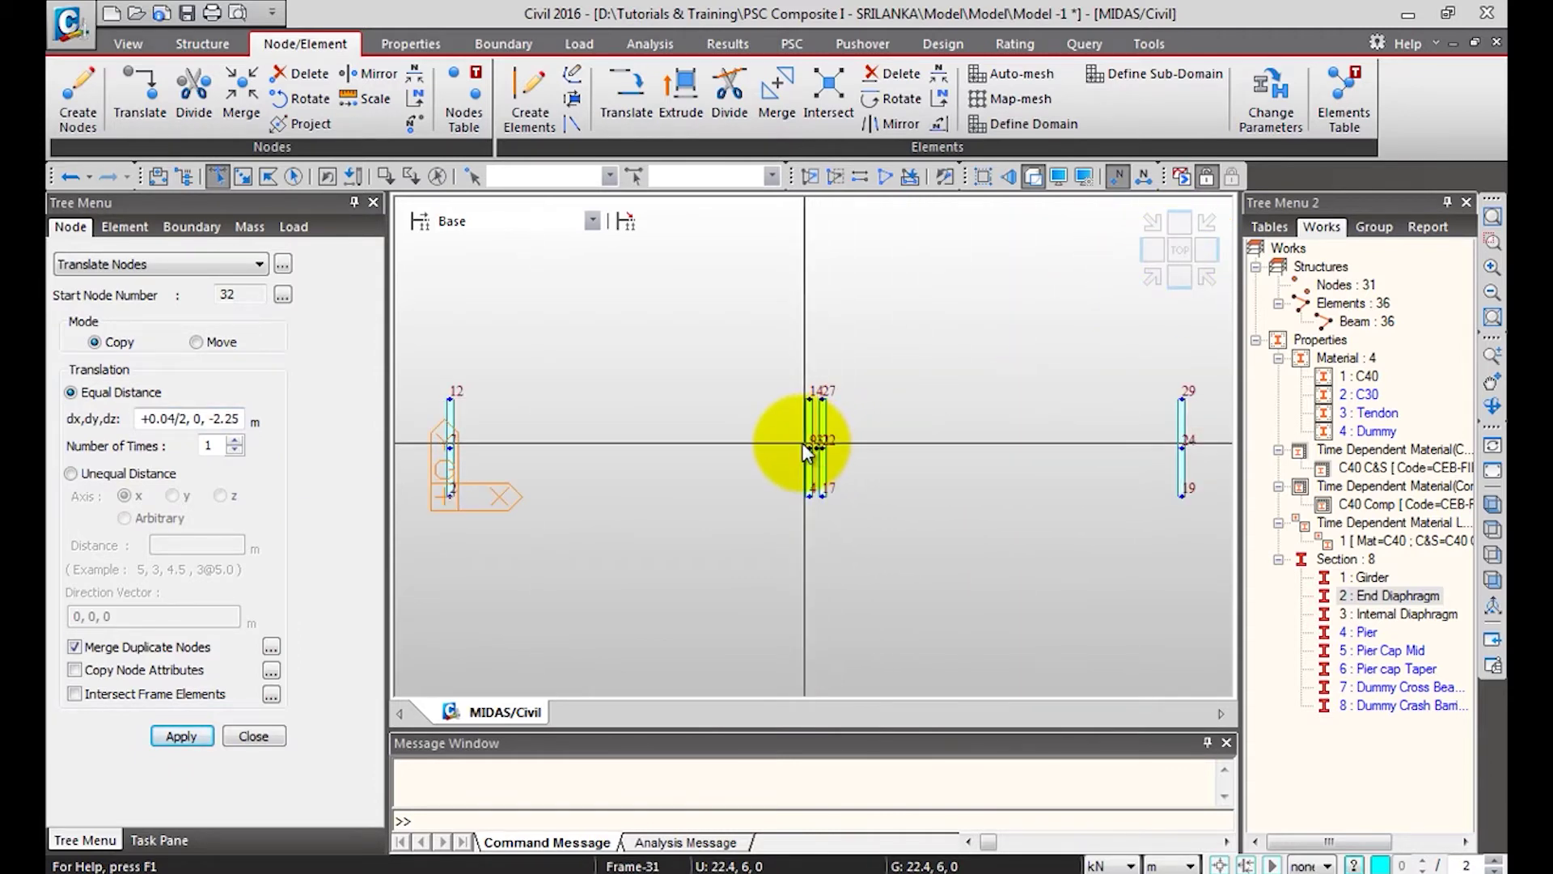
left_click_drag(166, 418, 118, 416)
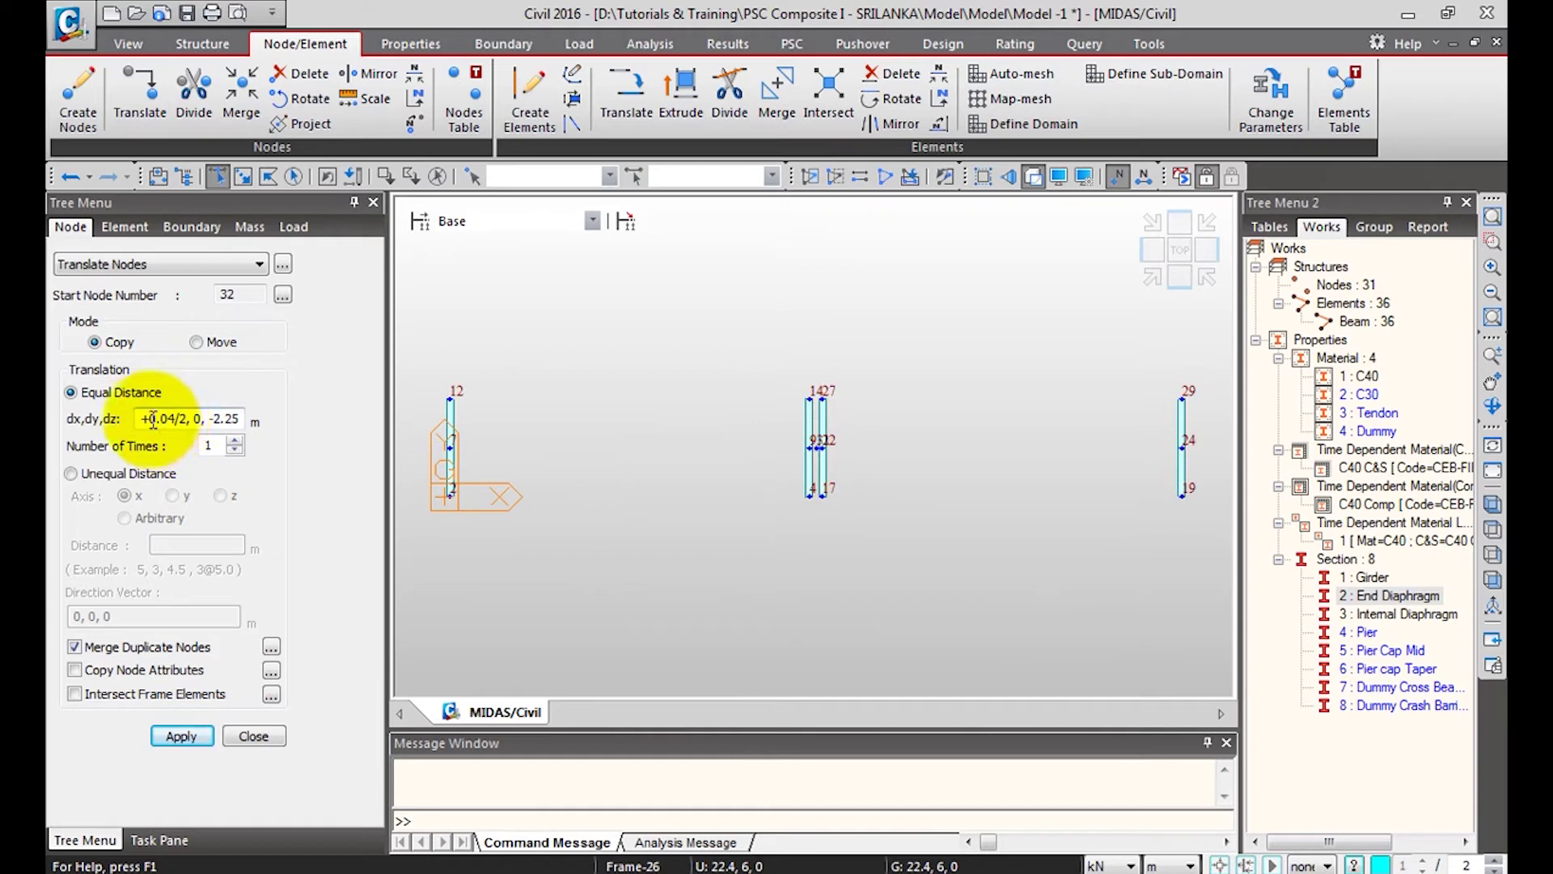
left_click(200, 419)
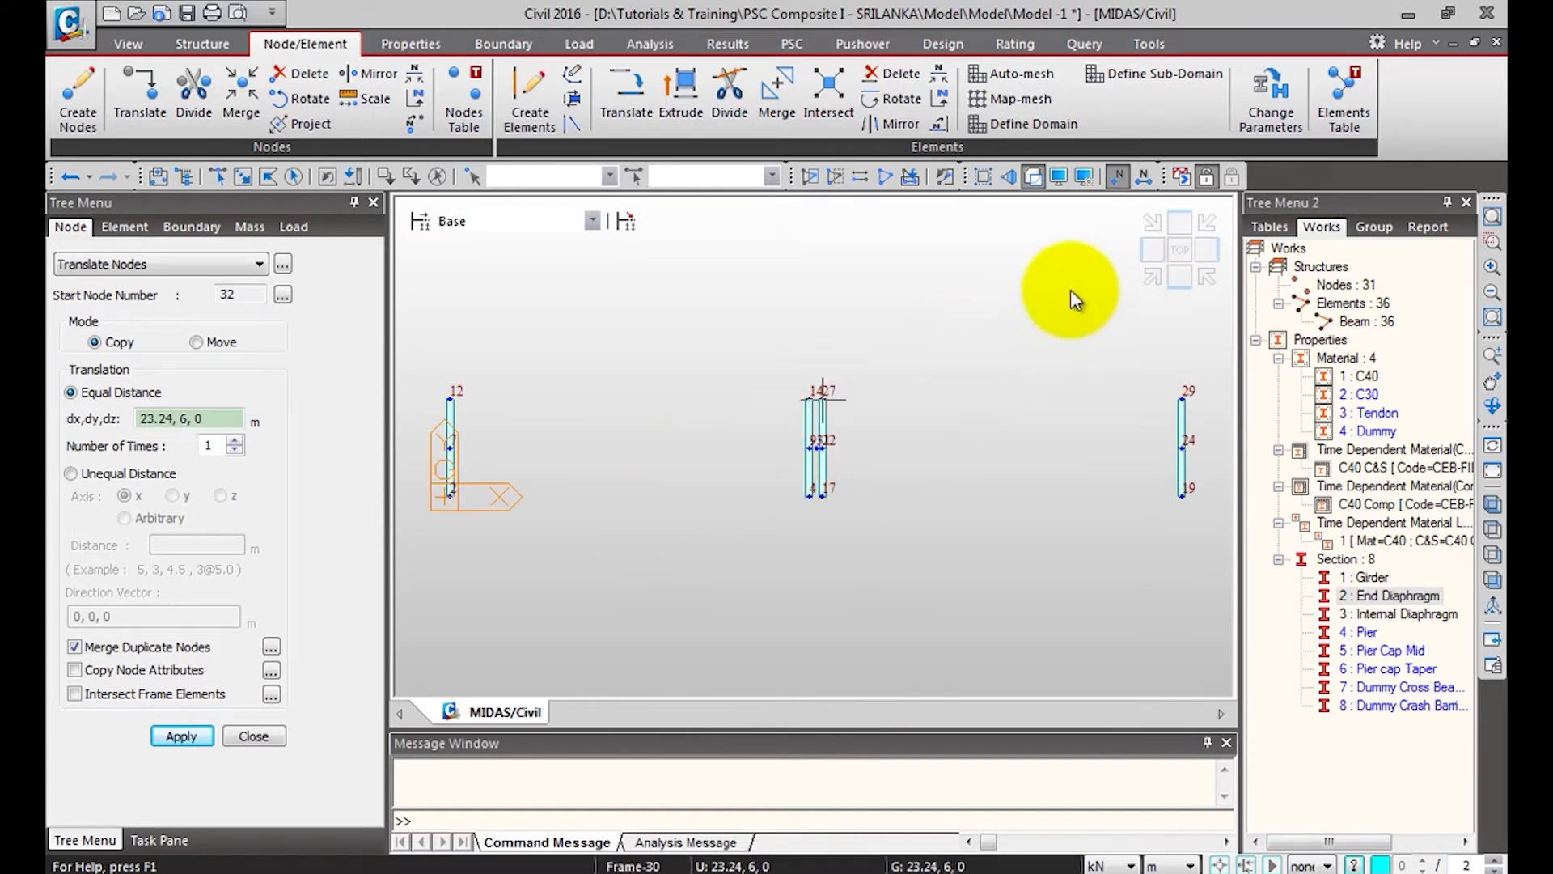
Extrude node 31 below the joint into C30 Pier Cap Mid beam elements at unequal y distances of 0.75, 0.25 m.
left_click(1146, 246)
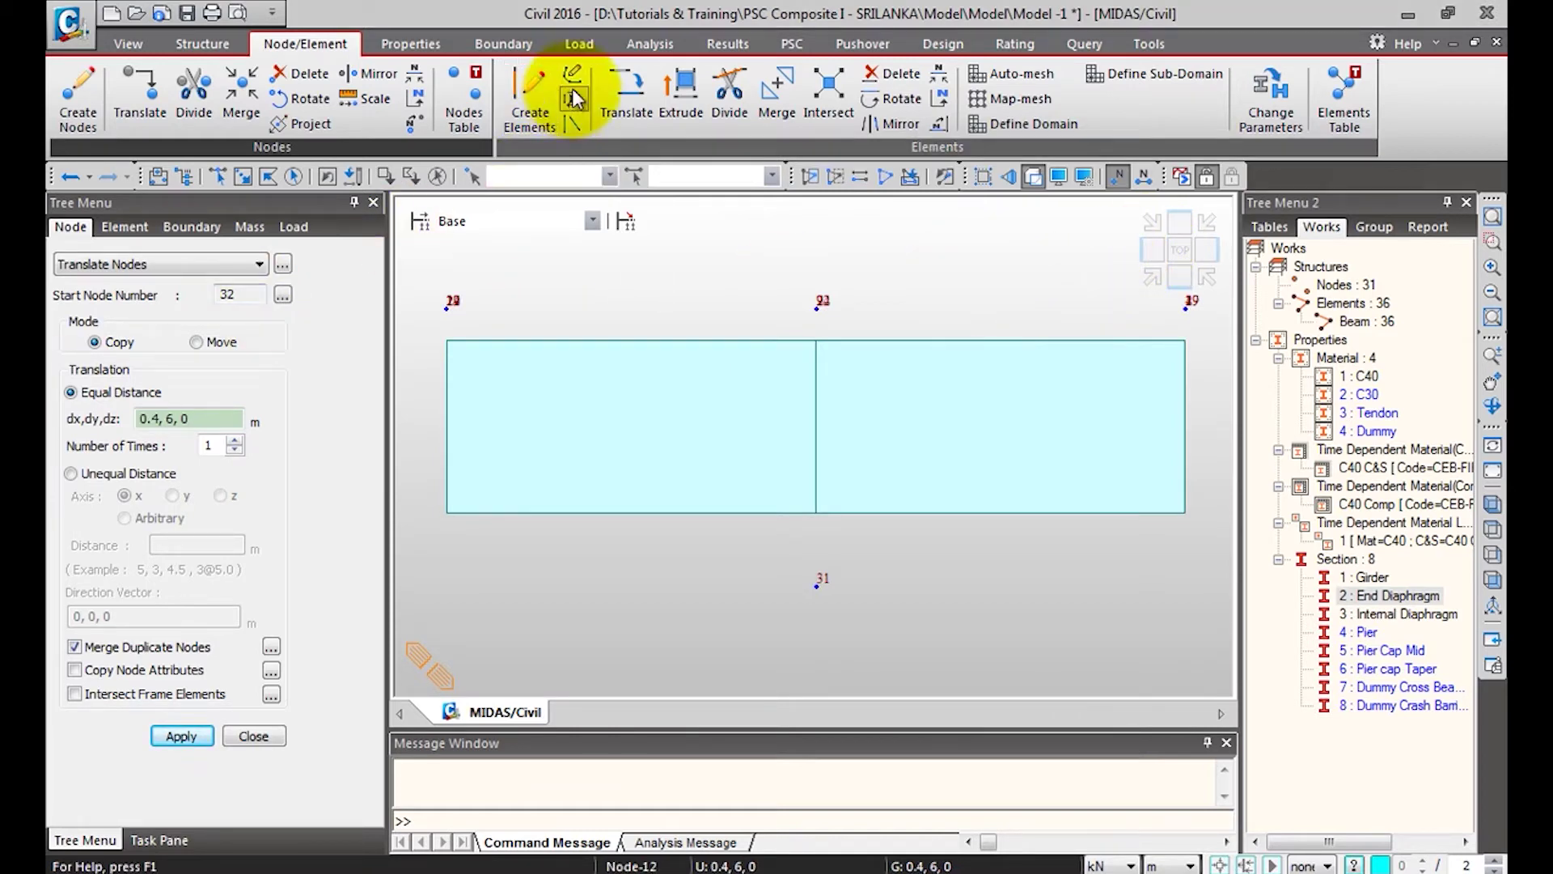
left_click(678, 90)
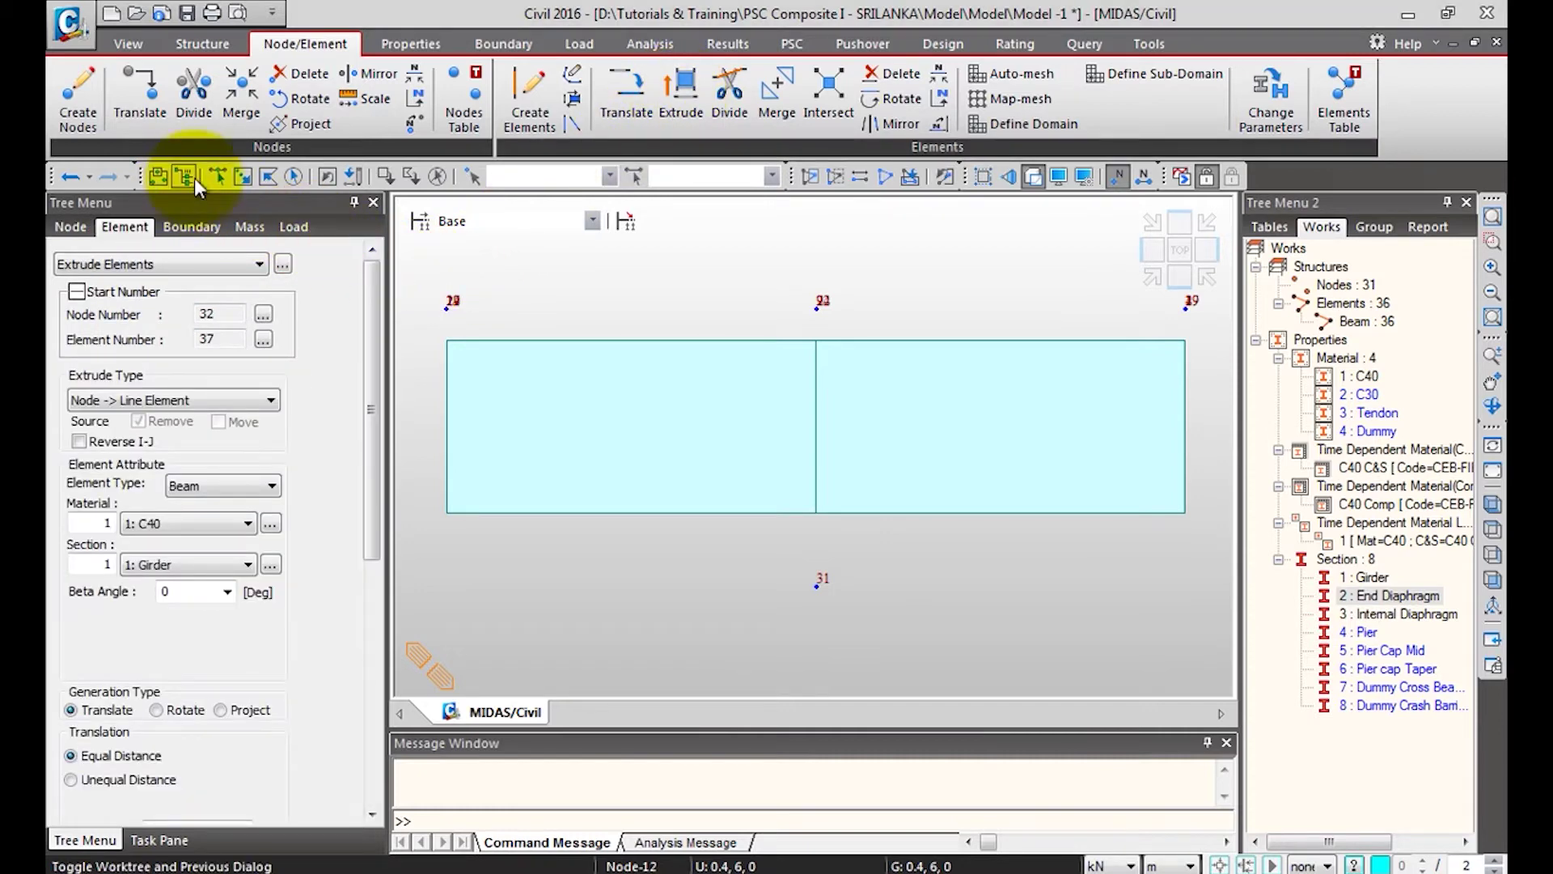
left_click(217, 175)
left_click_drag(772, 565, 826, 613)
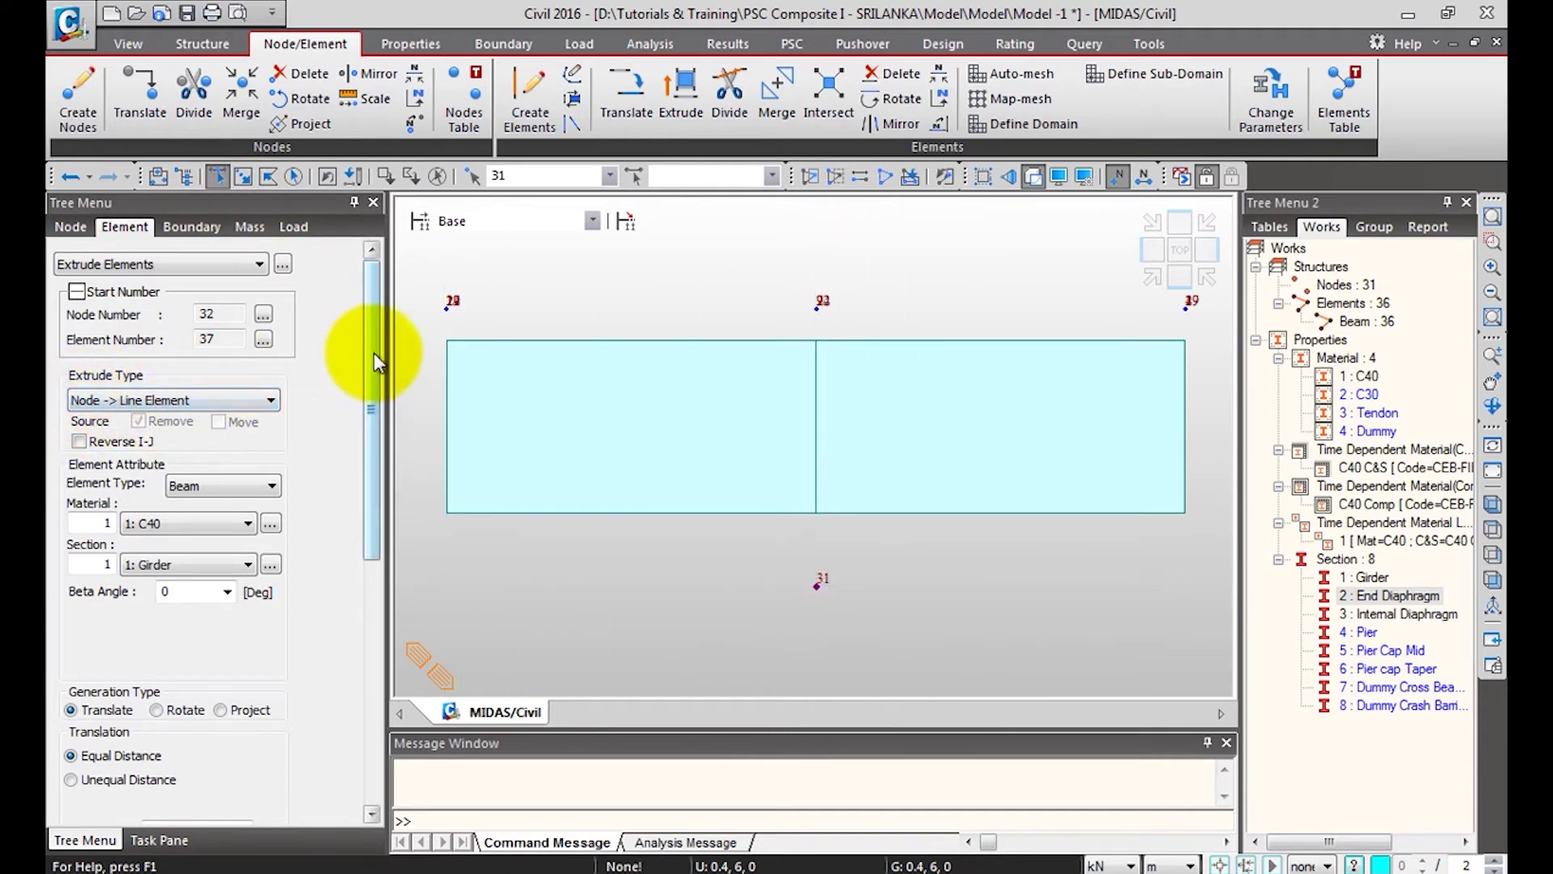
left_click_drag(374, 353, 376, 429)
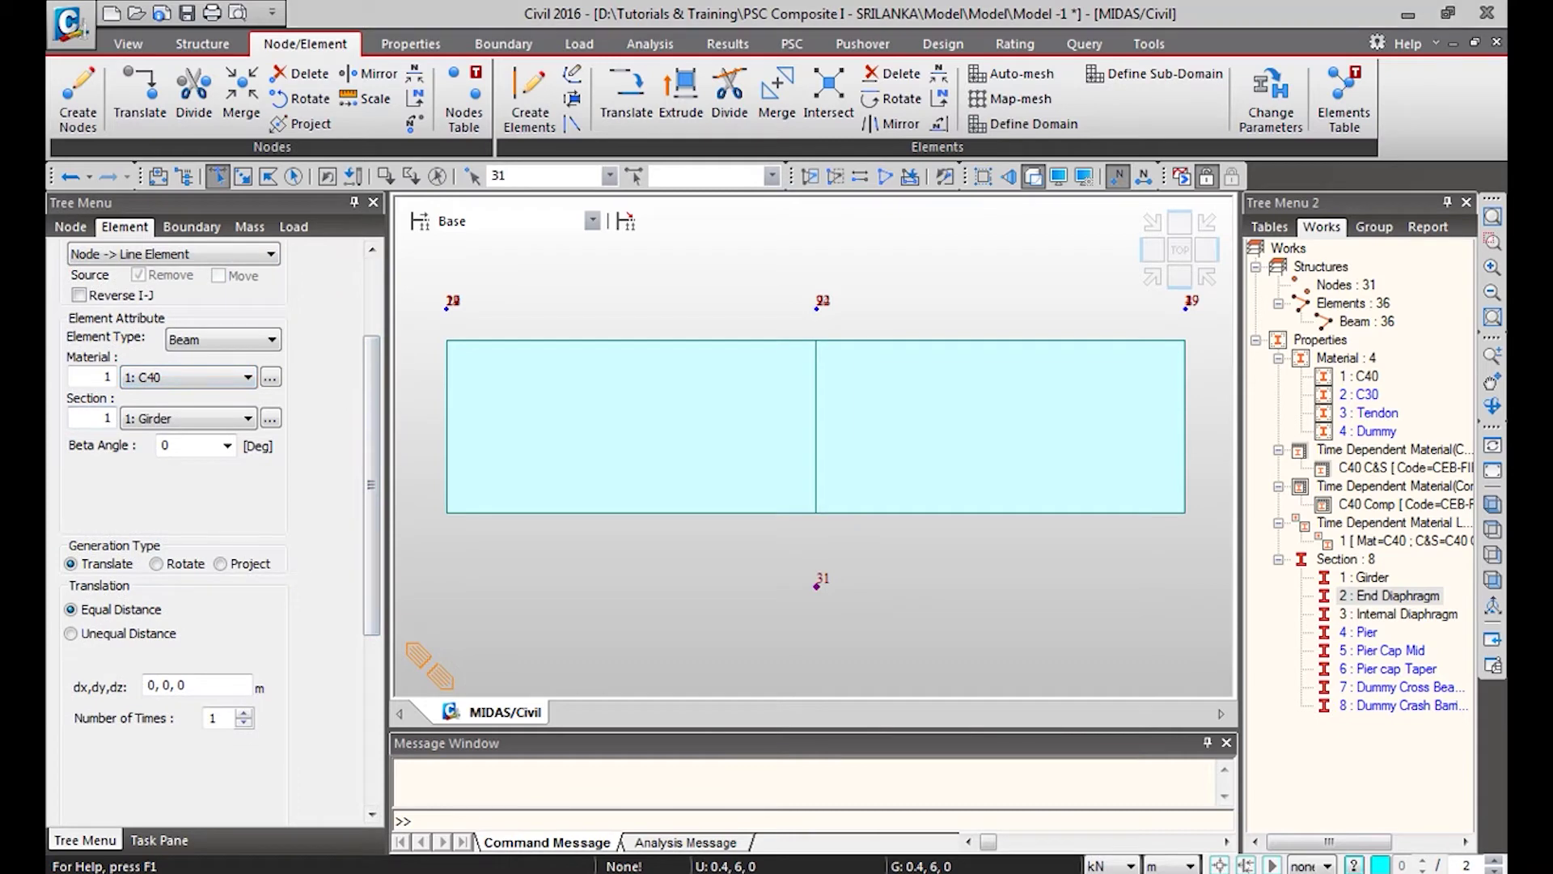
left_click(214, 377)
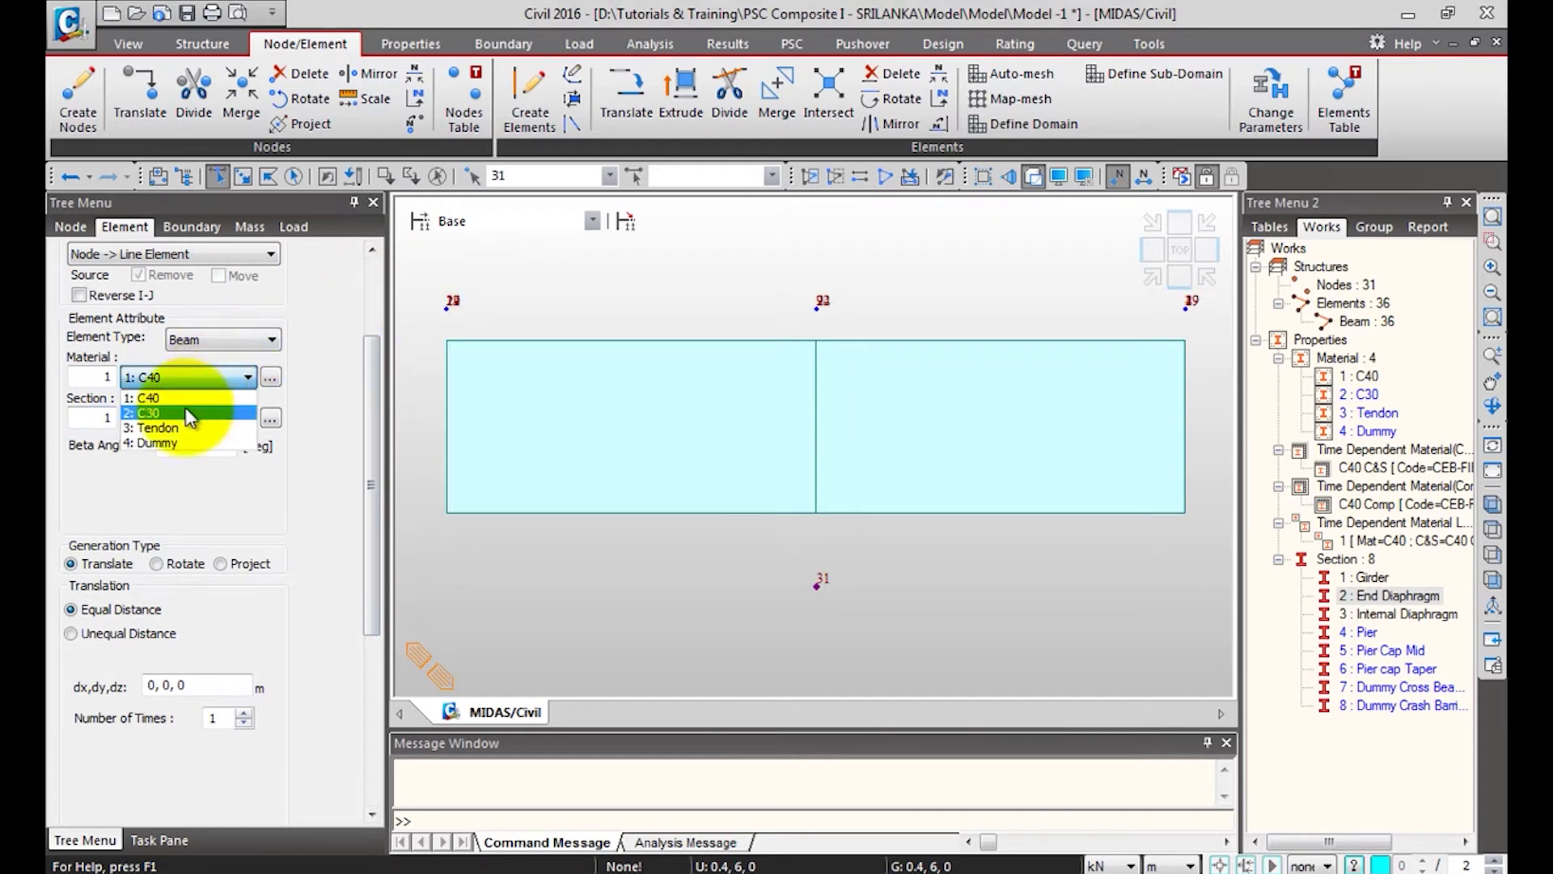
left_click(191, 413)
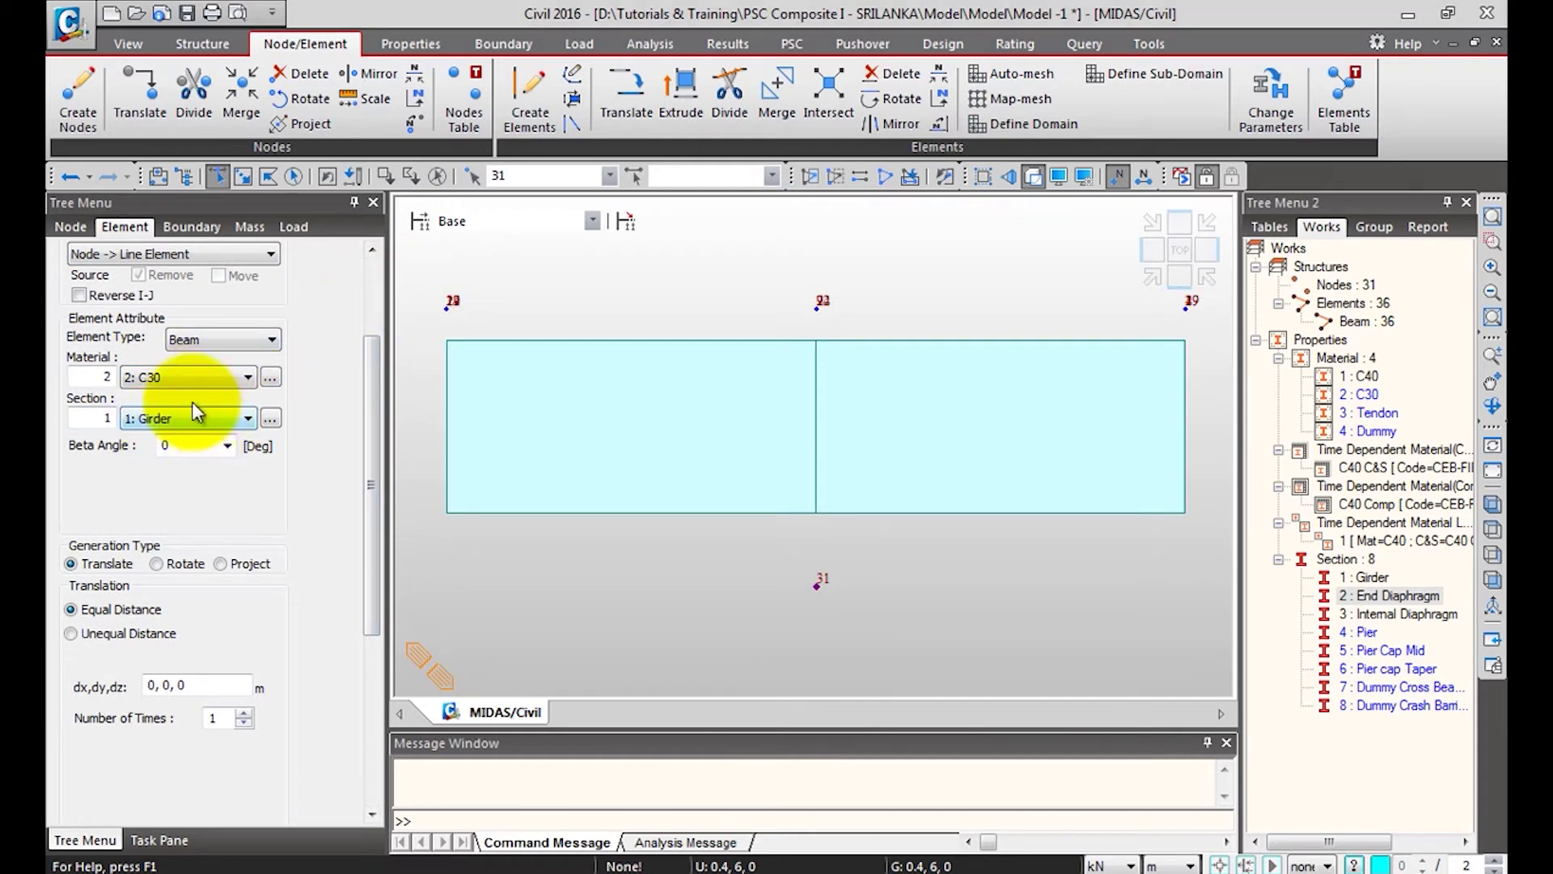
left_click(207, 420)
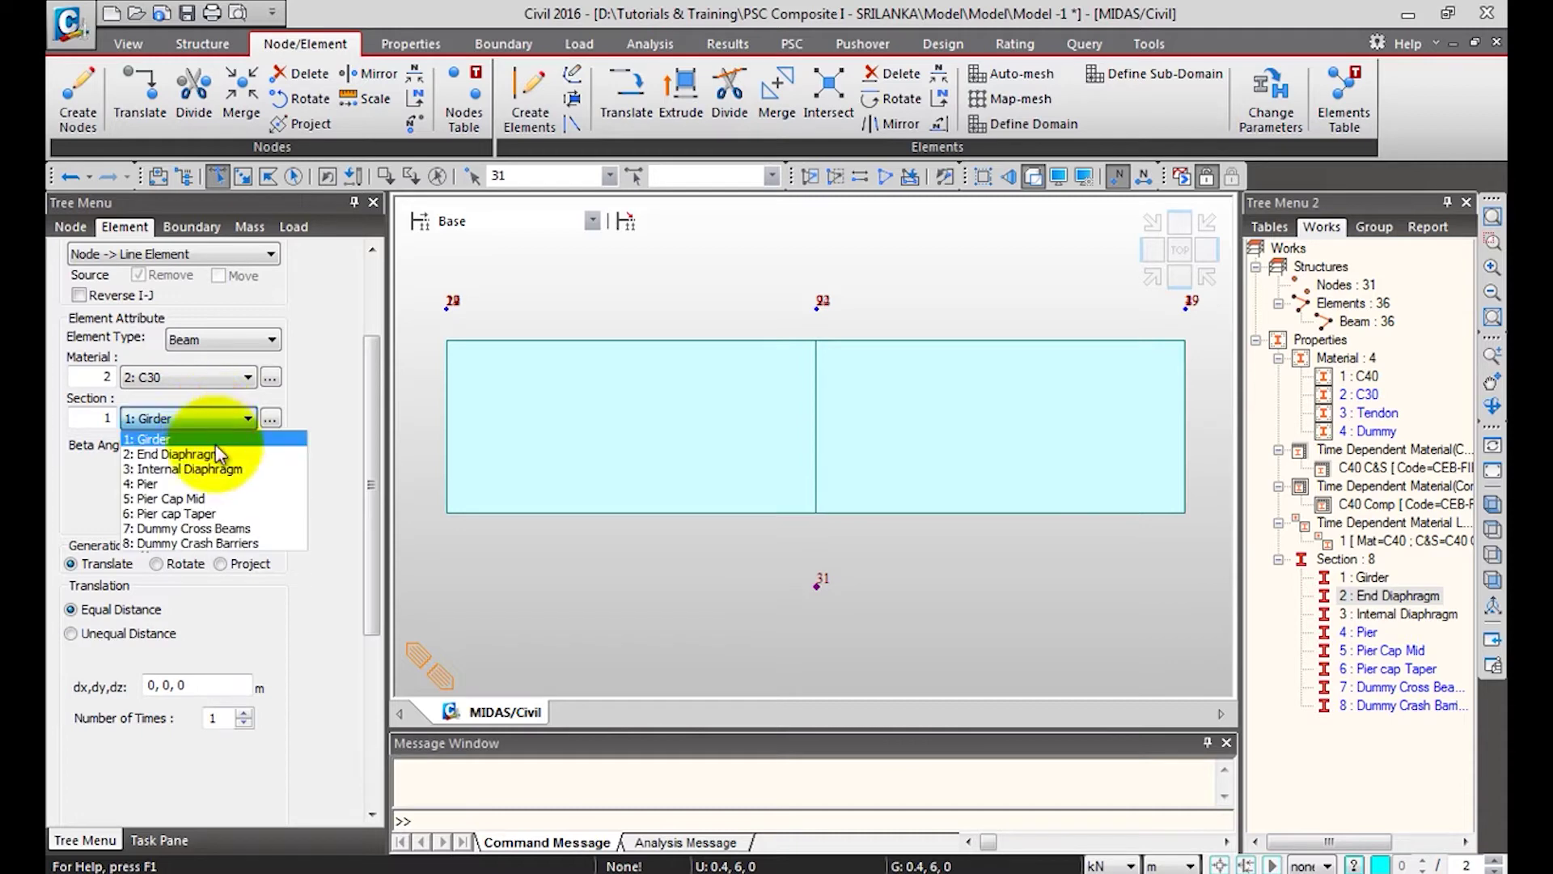
left_click(212, 497)
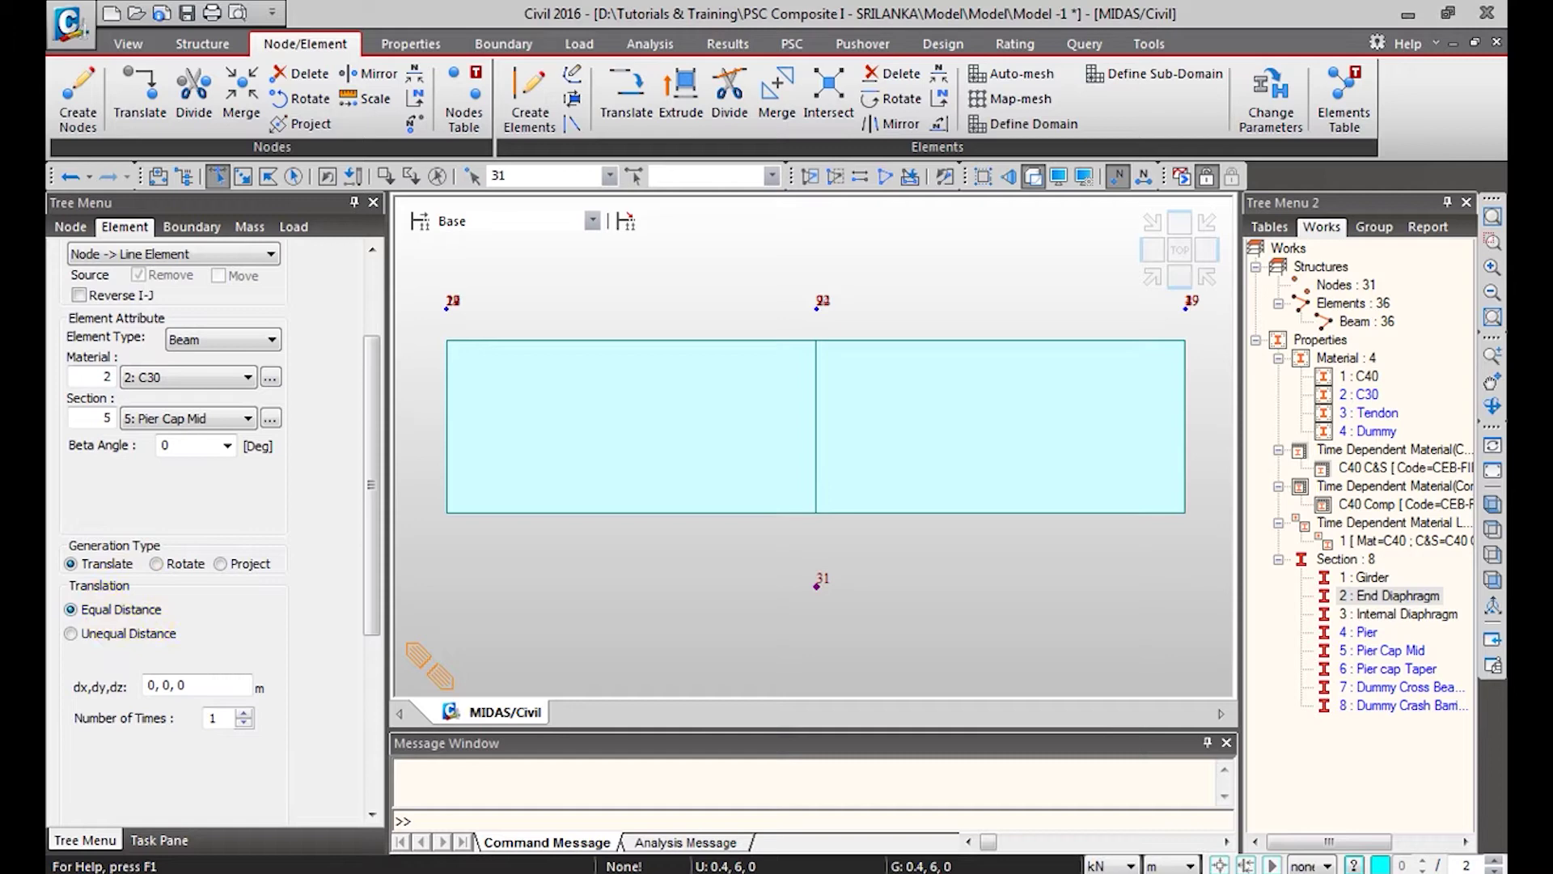
left_click(109, 633)
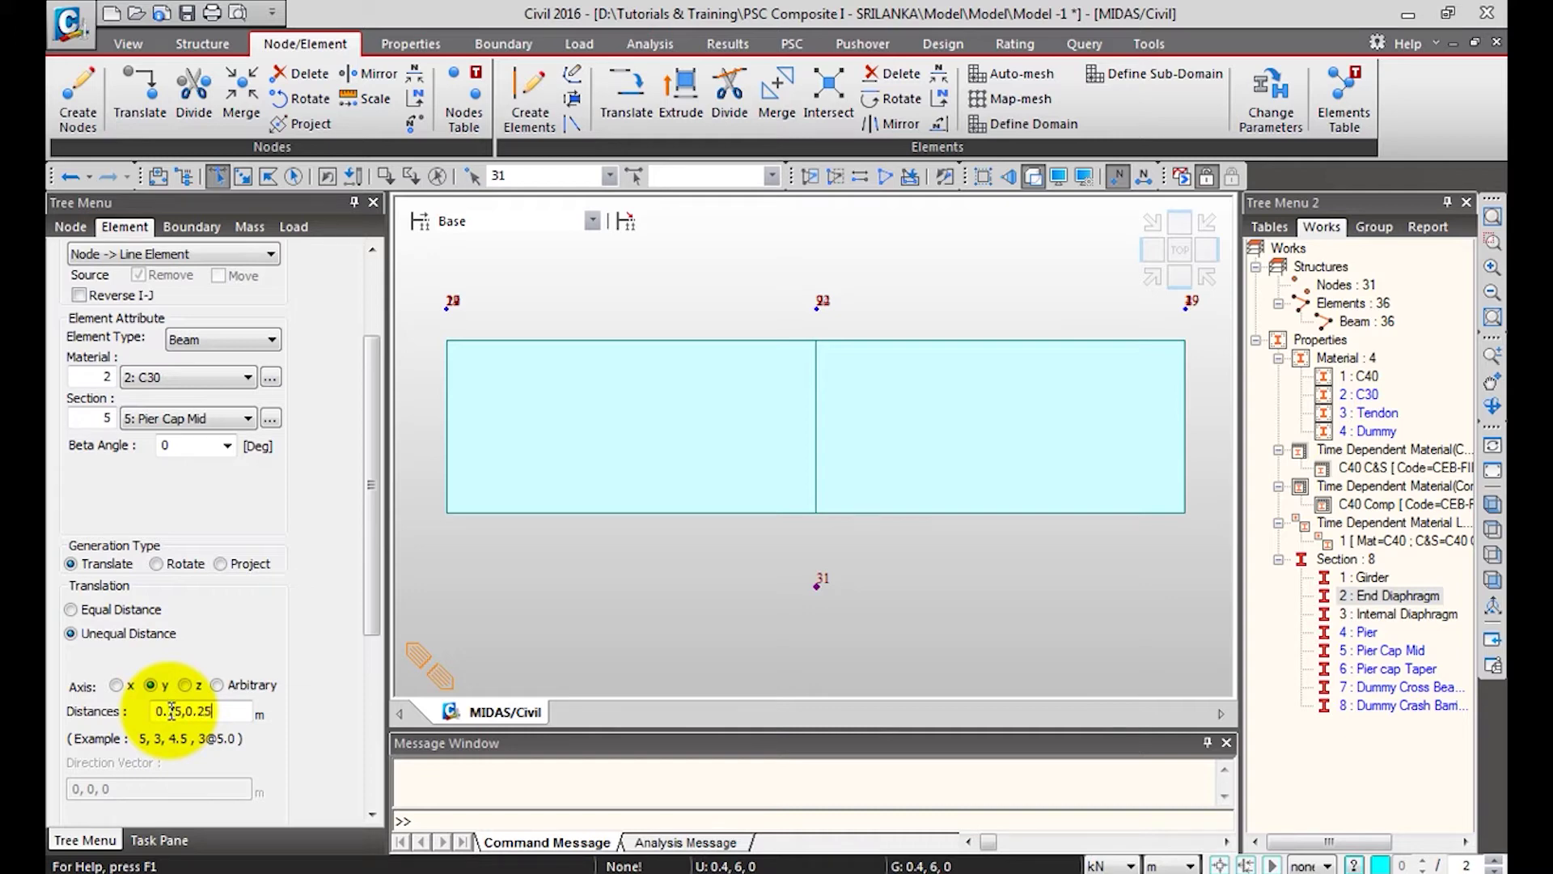
left_click_drag(380, 413, 373, 554)
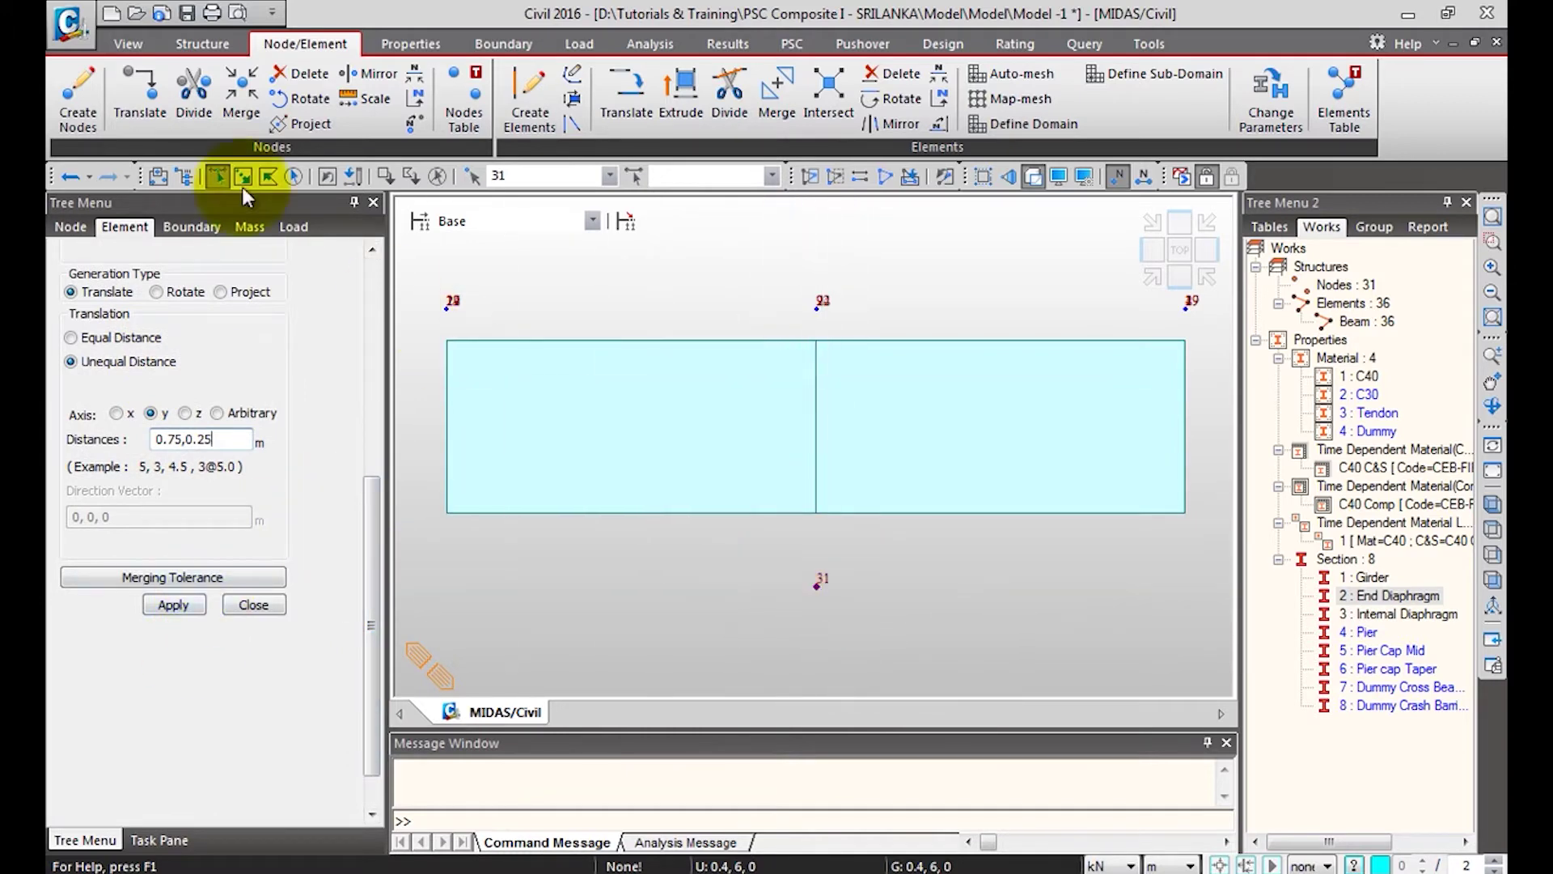
left_click(174, 605)
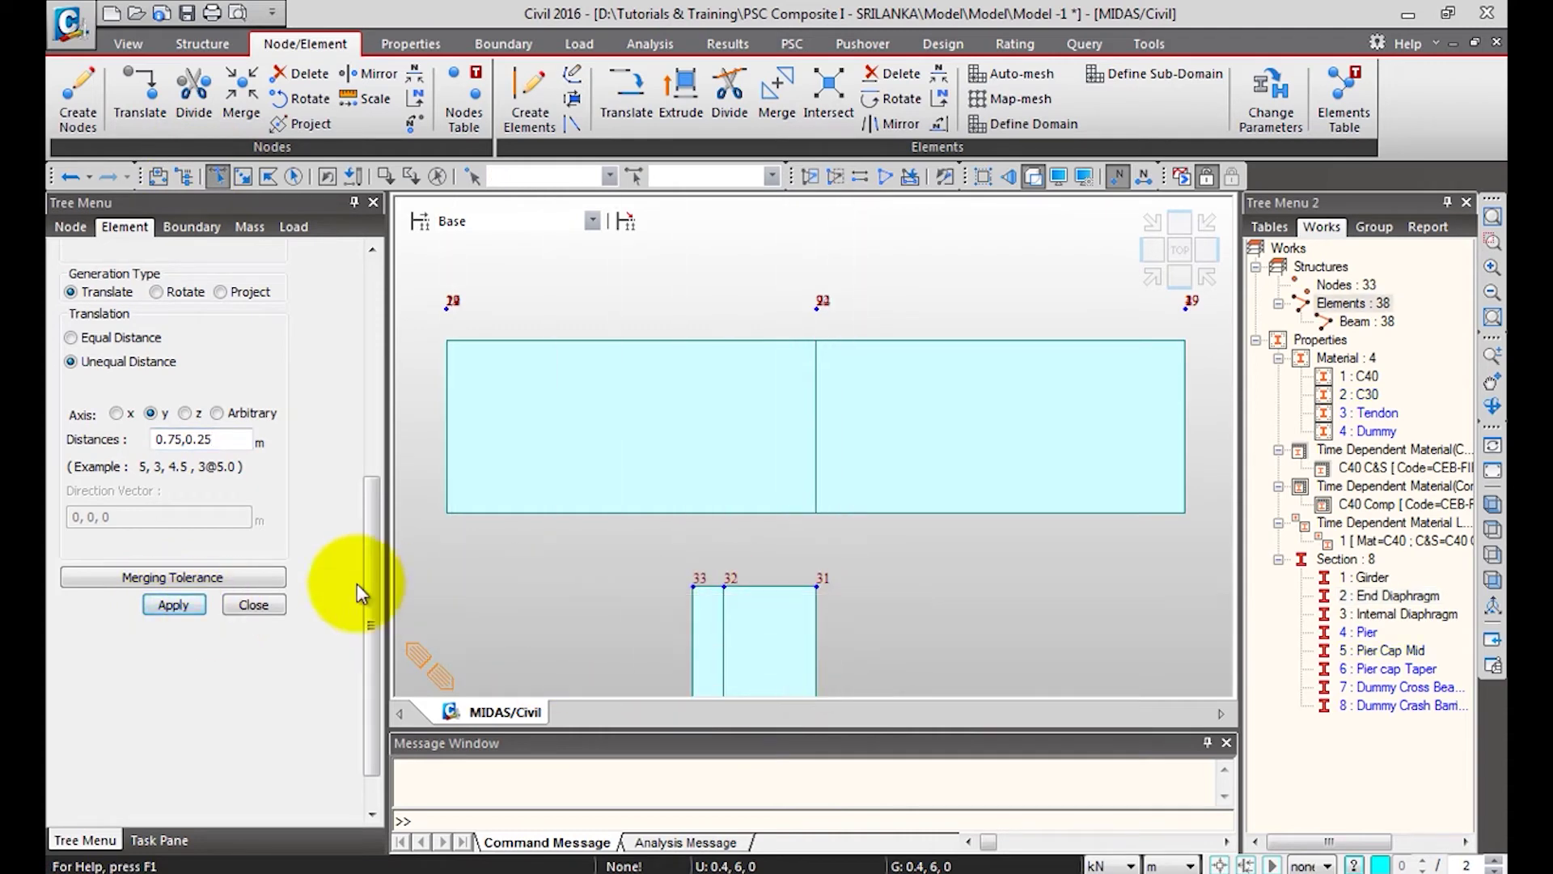
Extrude node 31 to the opposite side with the same section at unequal y distances of -0.75, -0.25 m.
scroll(367, 531, "up", 3)
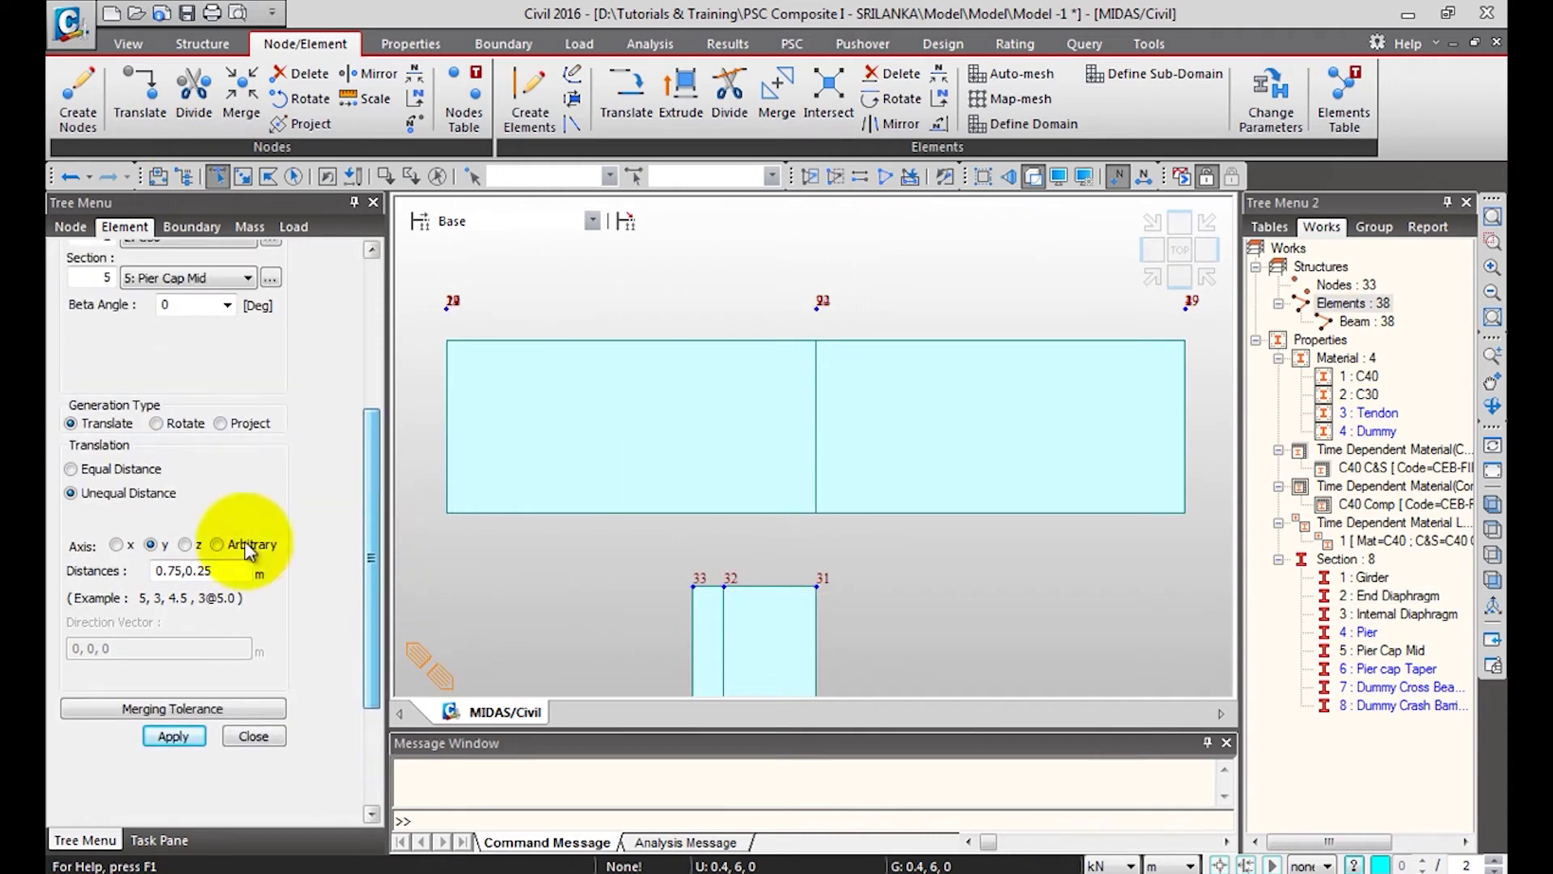
left_click(159, 570)
type("-")
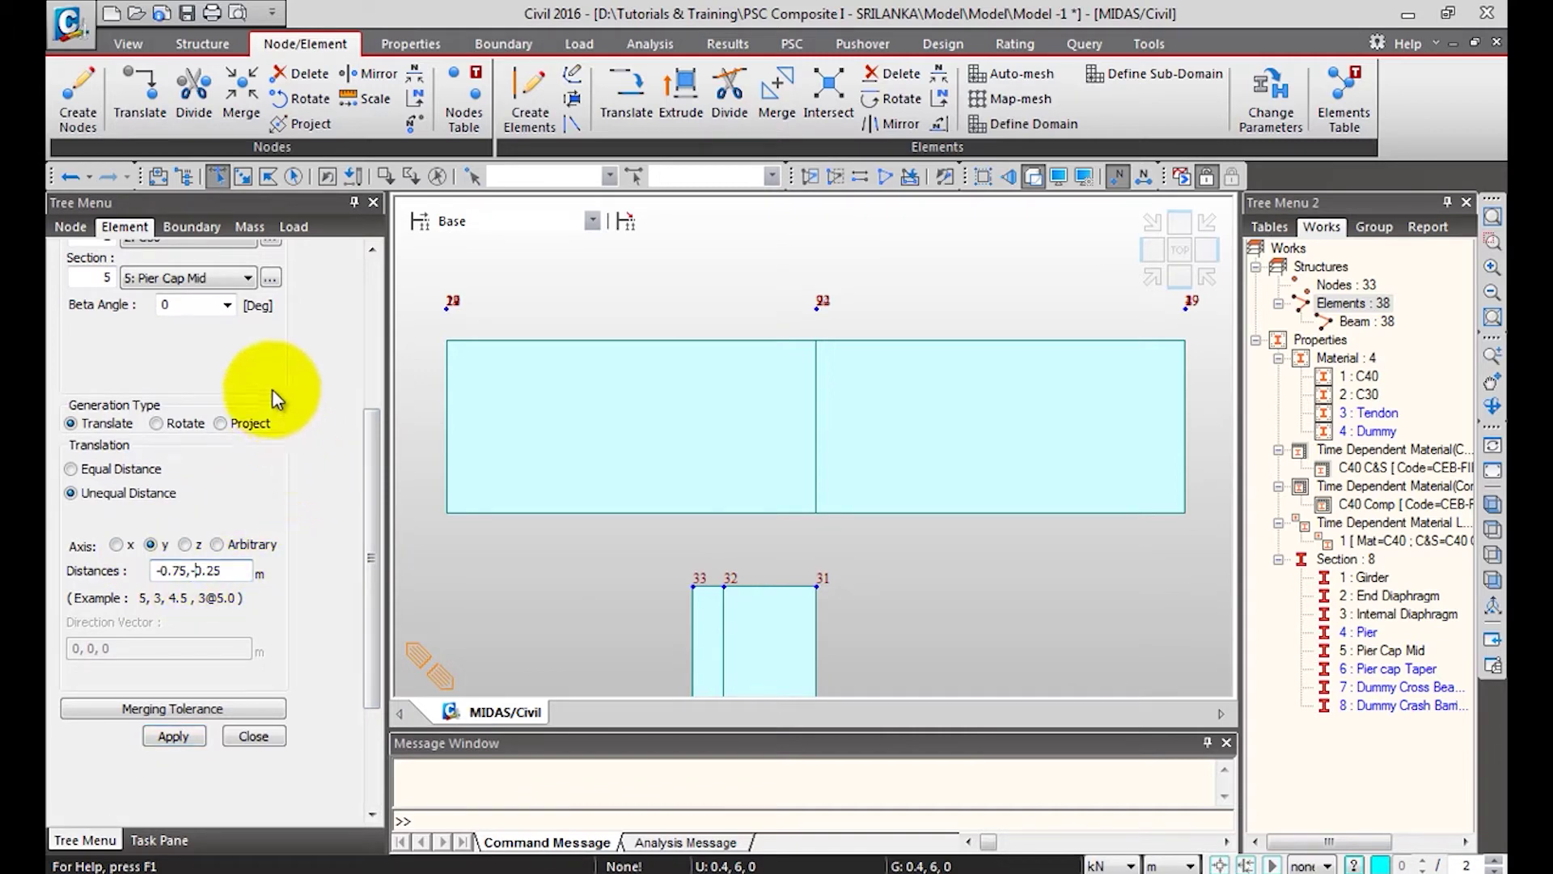
left_click(330, 175)
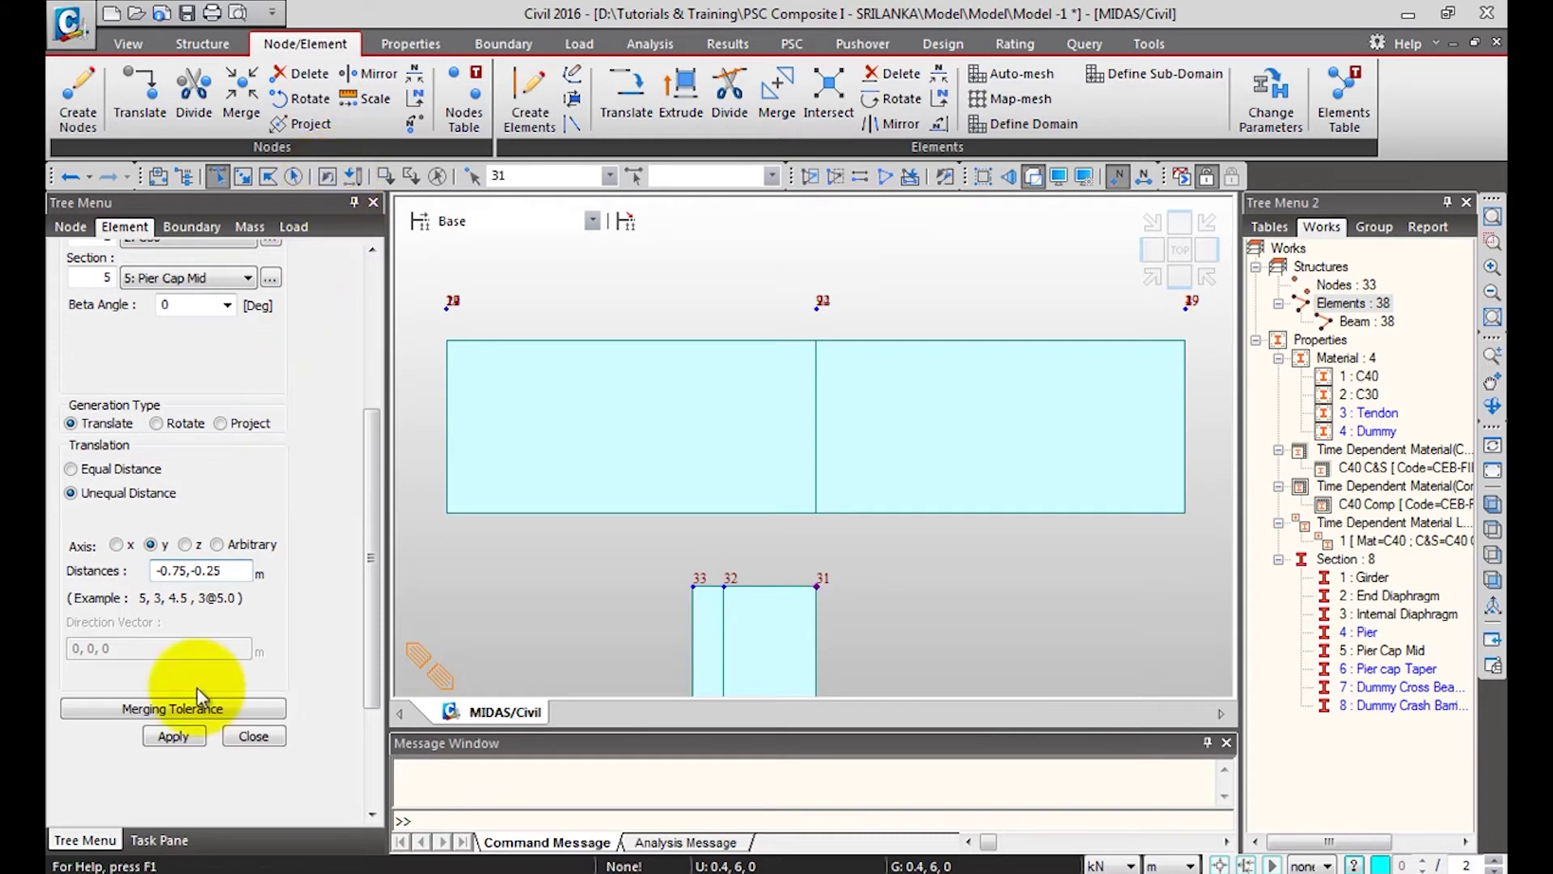
left_click(174, 736)
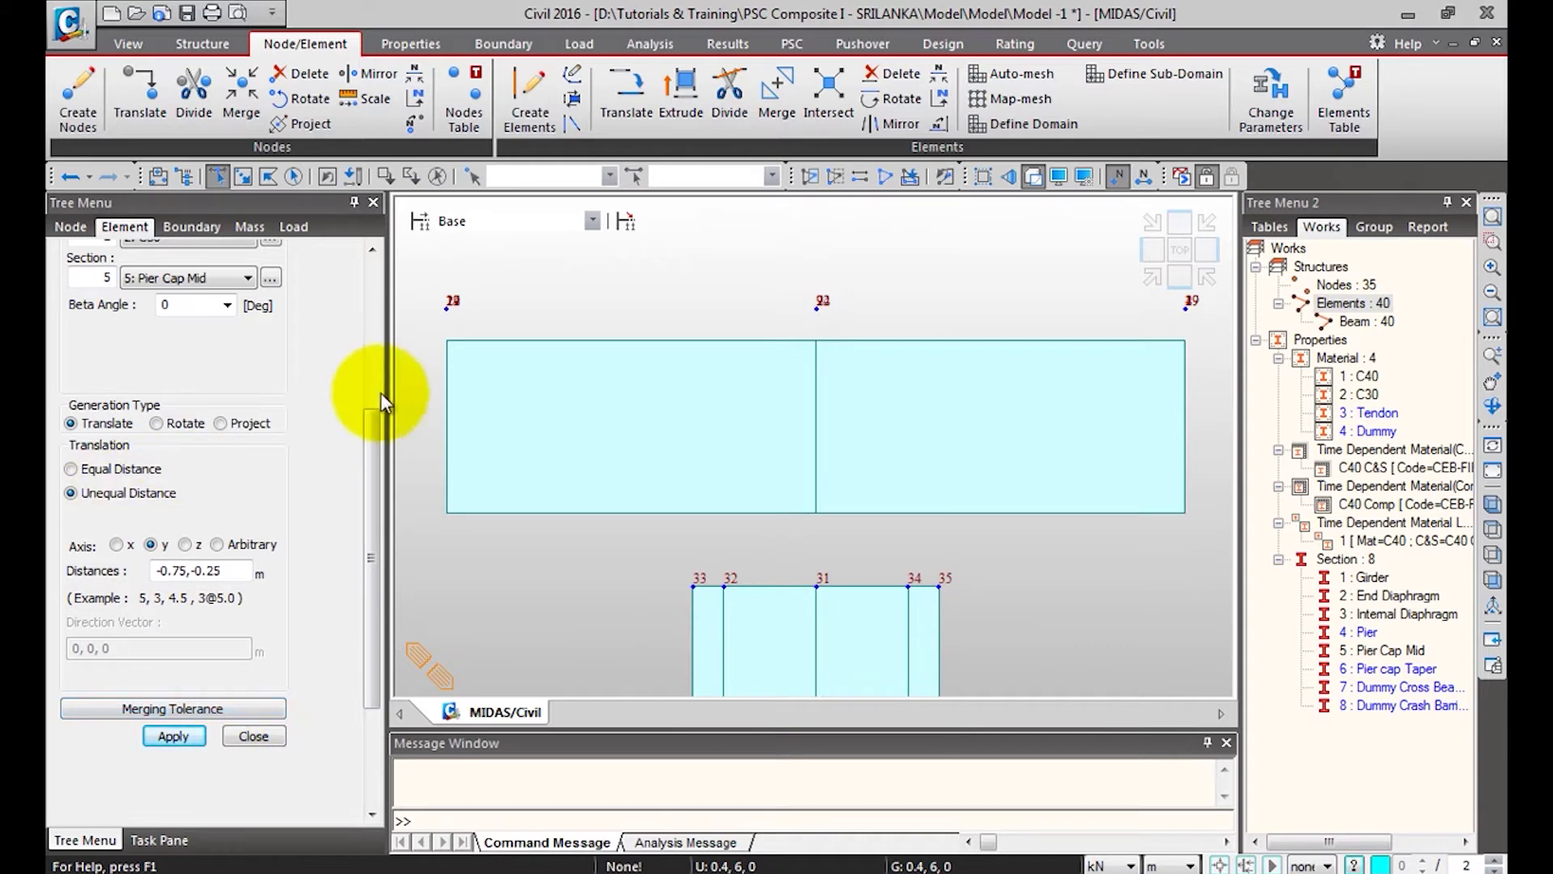
Set the extrusion to the Pier cap Taper section with an equal distance of 0, -1, 0 m, repeated 3 times.
left_click_drag(367, 448, 368, 394)
scroll(235, 410, "up", 1)
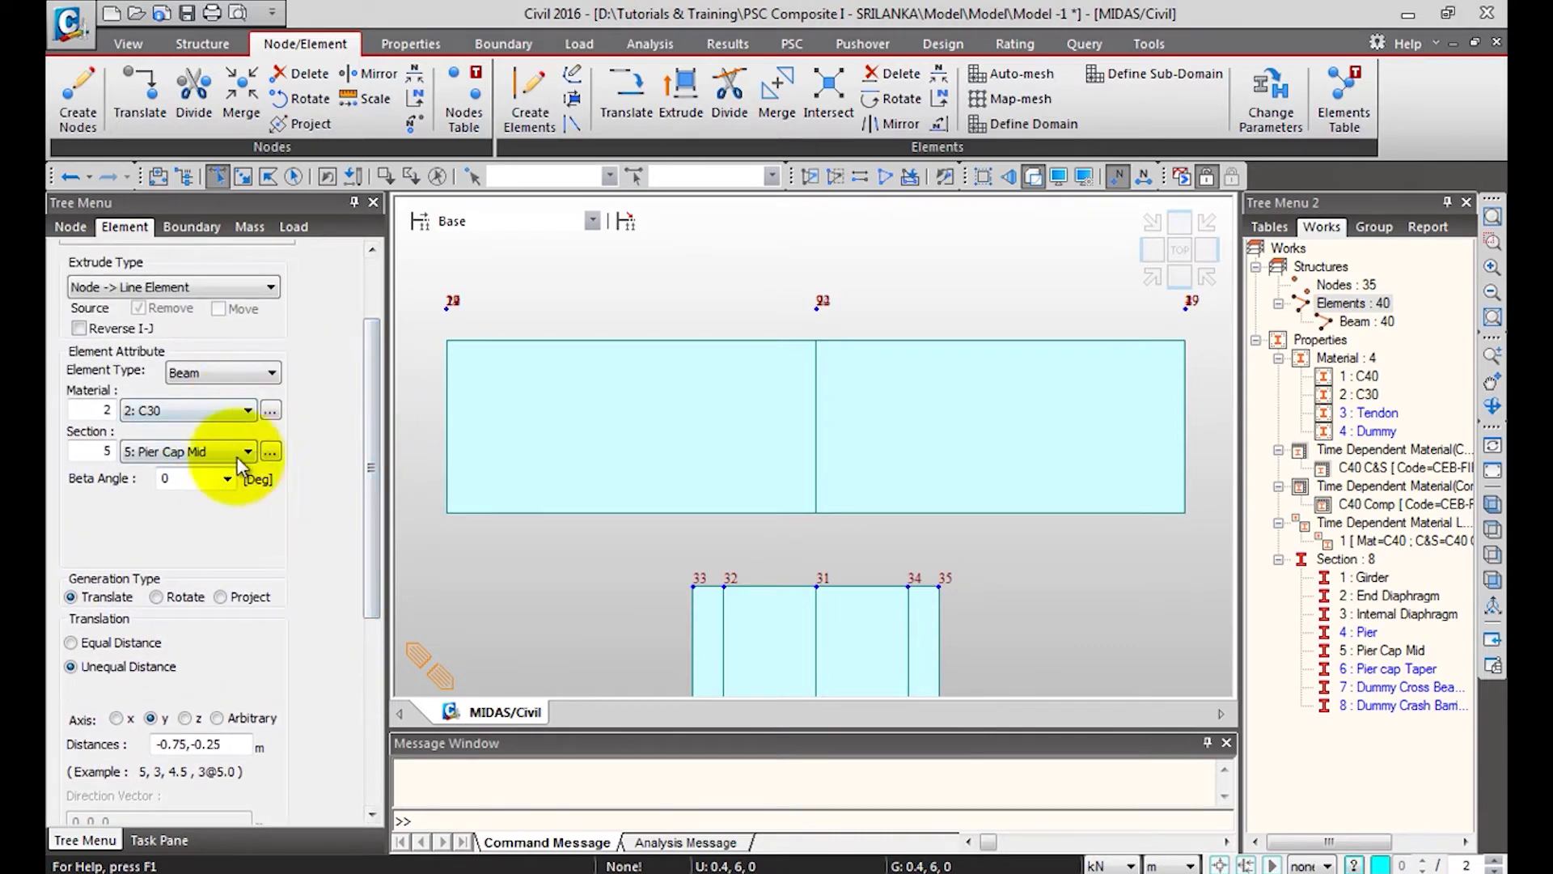
left_click(214, 429)
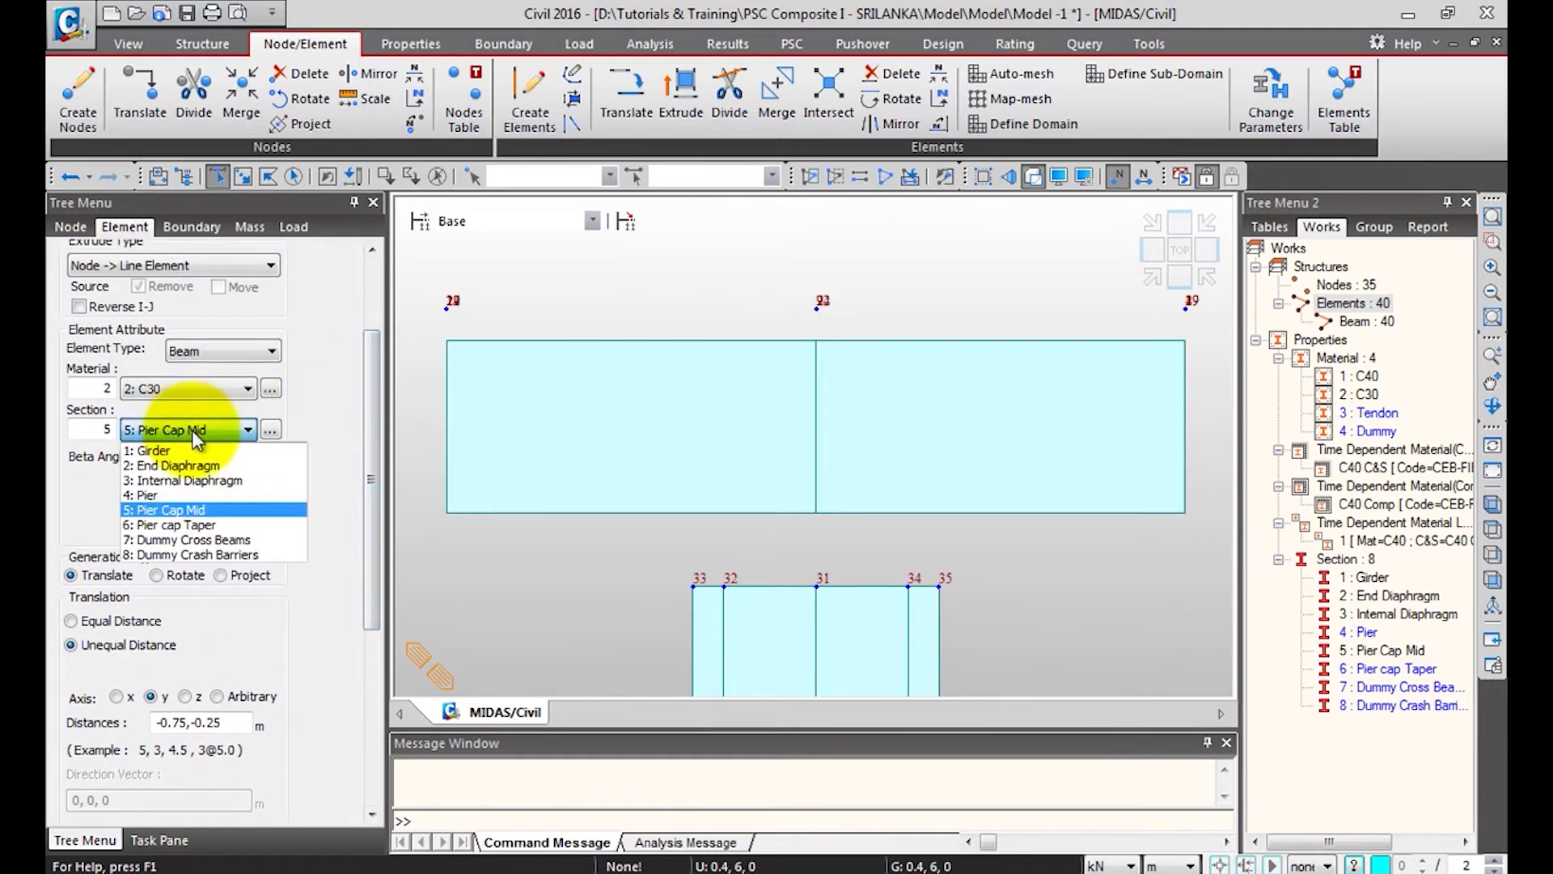
left_click(202, 524)
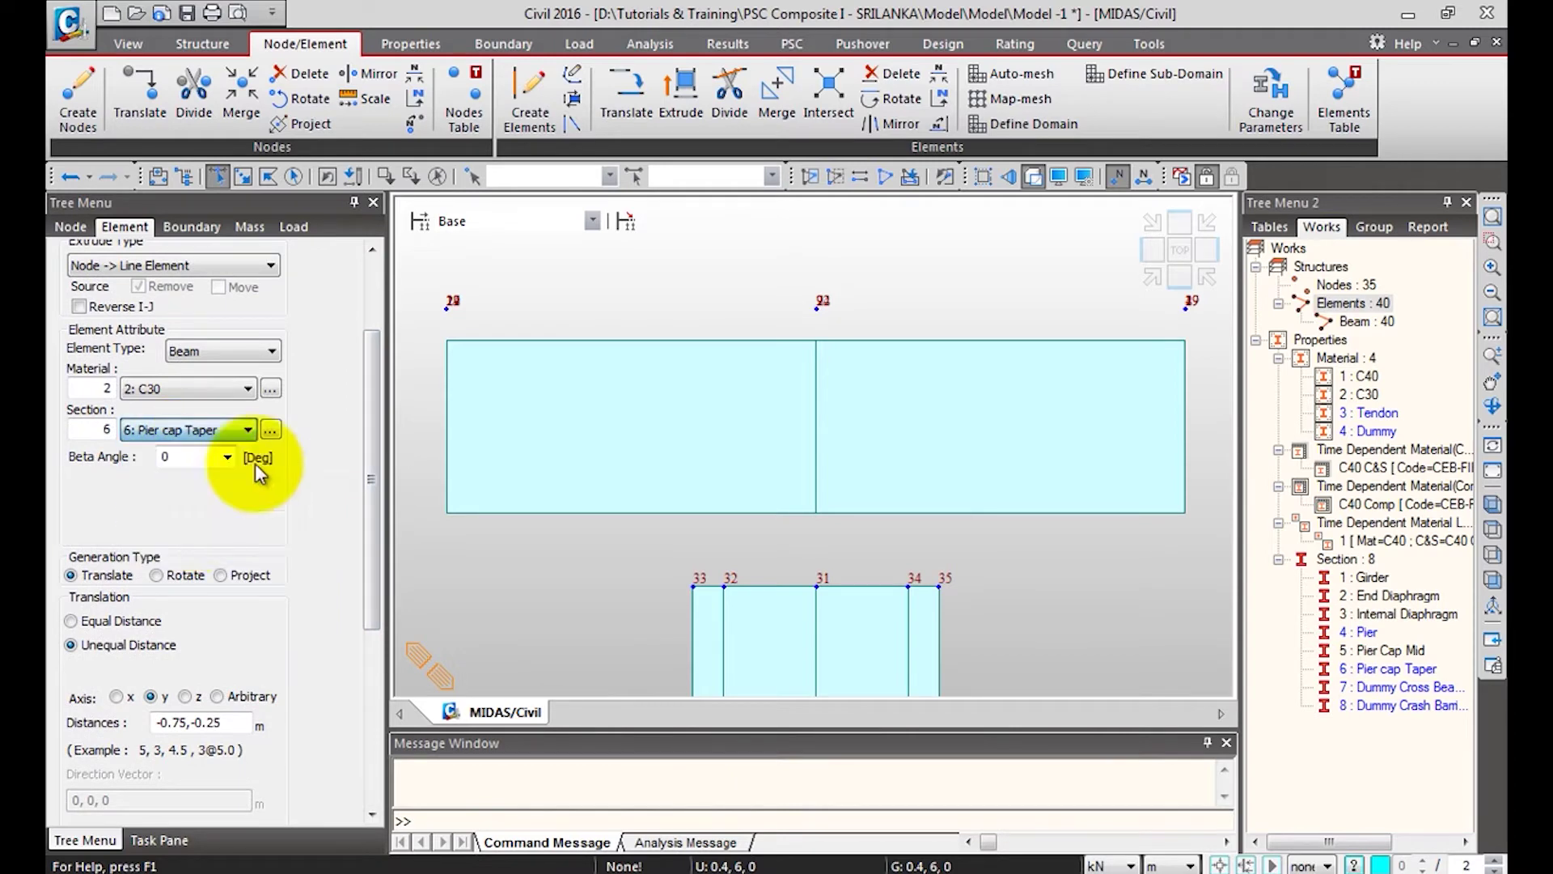
left_click_drag(361, 333, 368, 416)
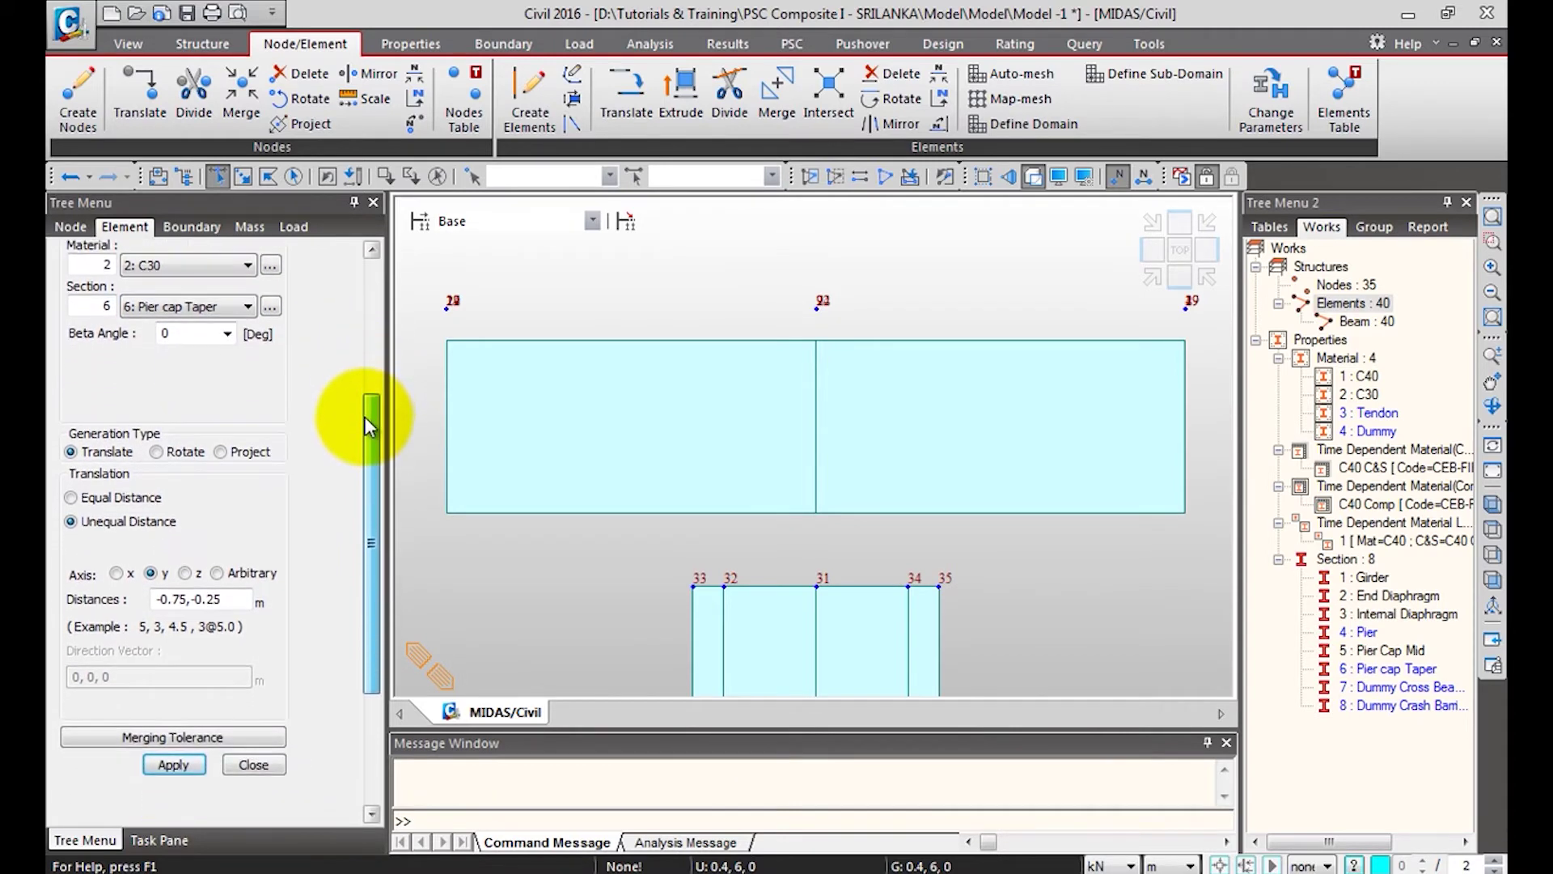
left_click(130, 491)
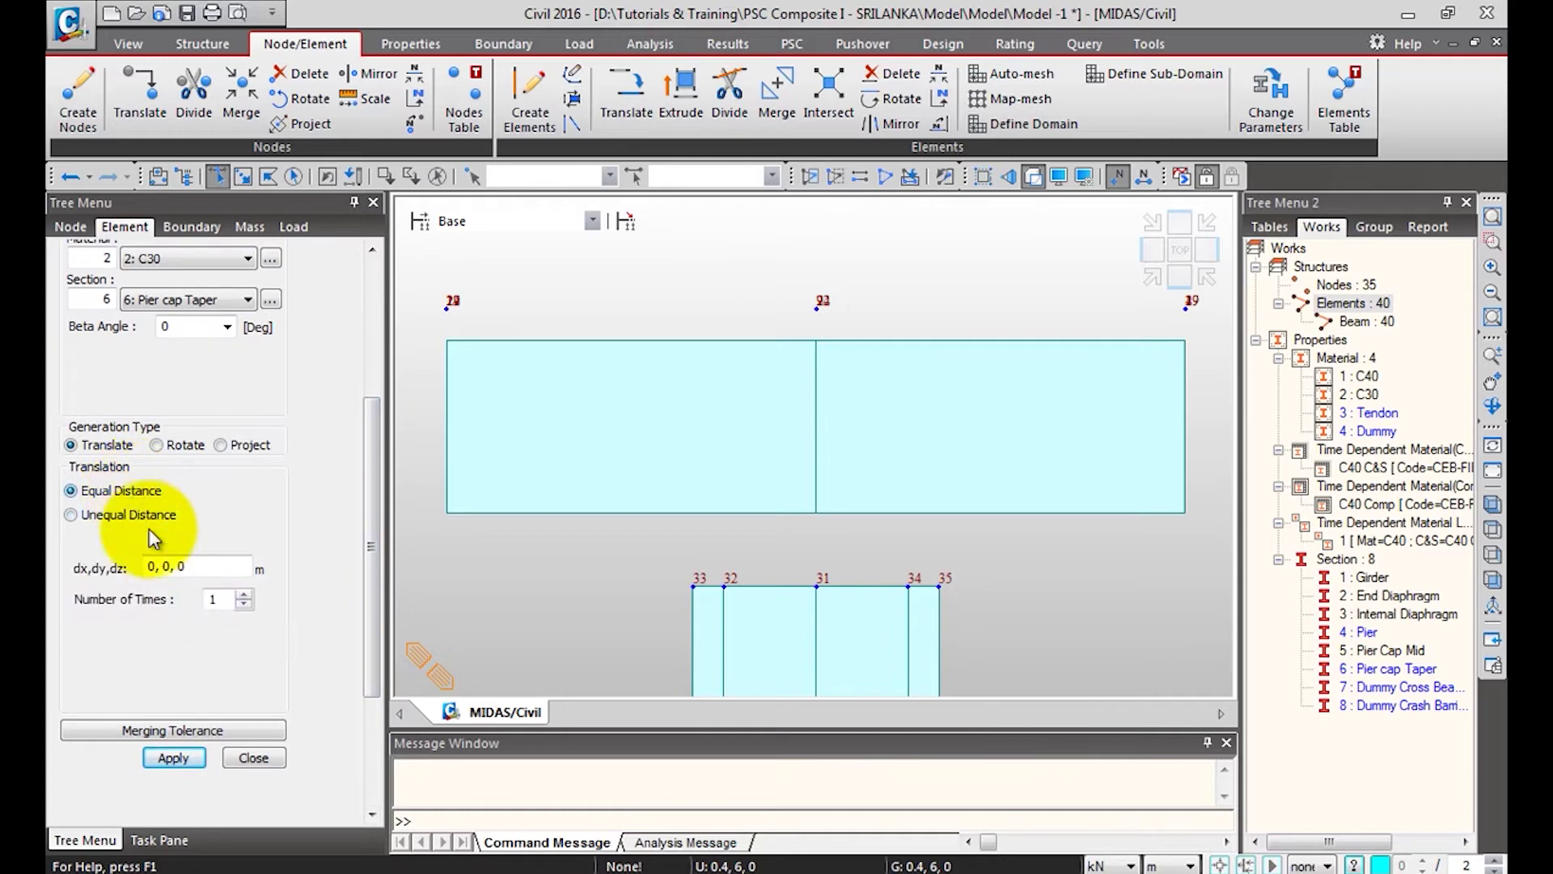
left_click(170, 567)
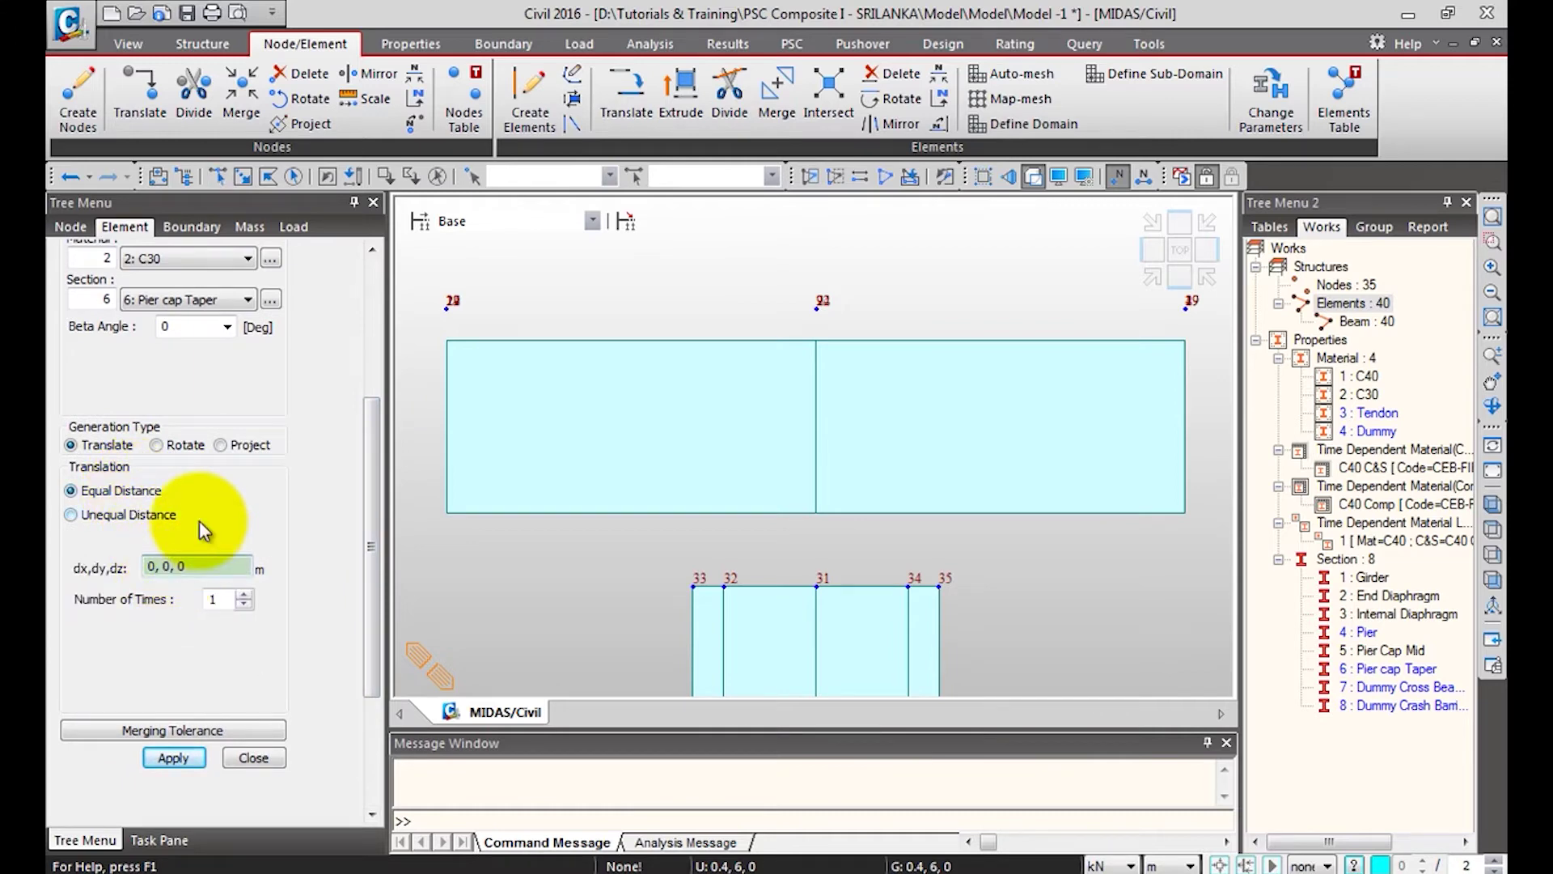
key("BackSpace")
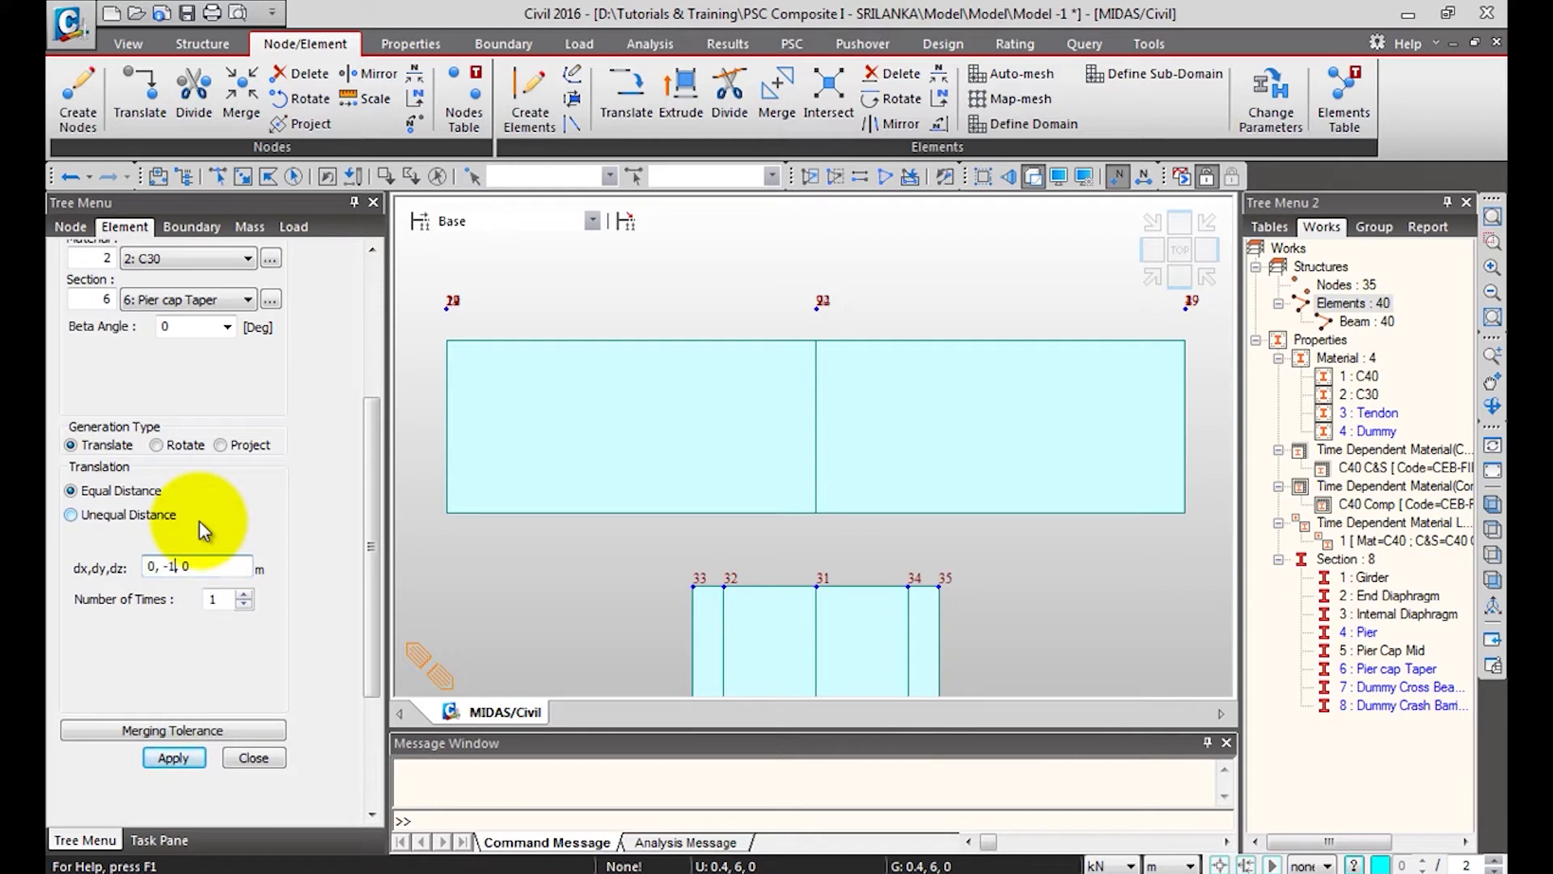
double_click(213, 599)
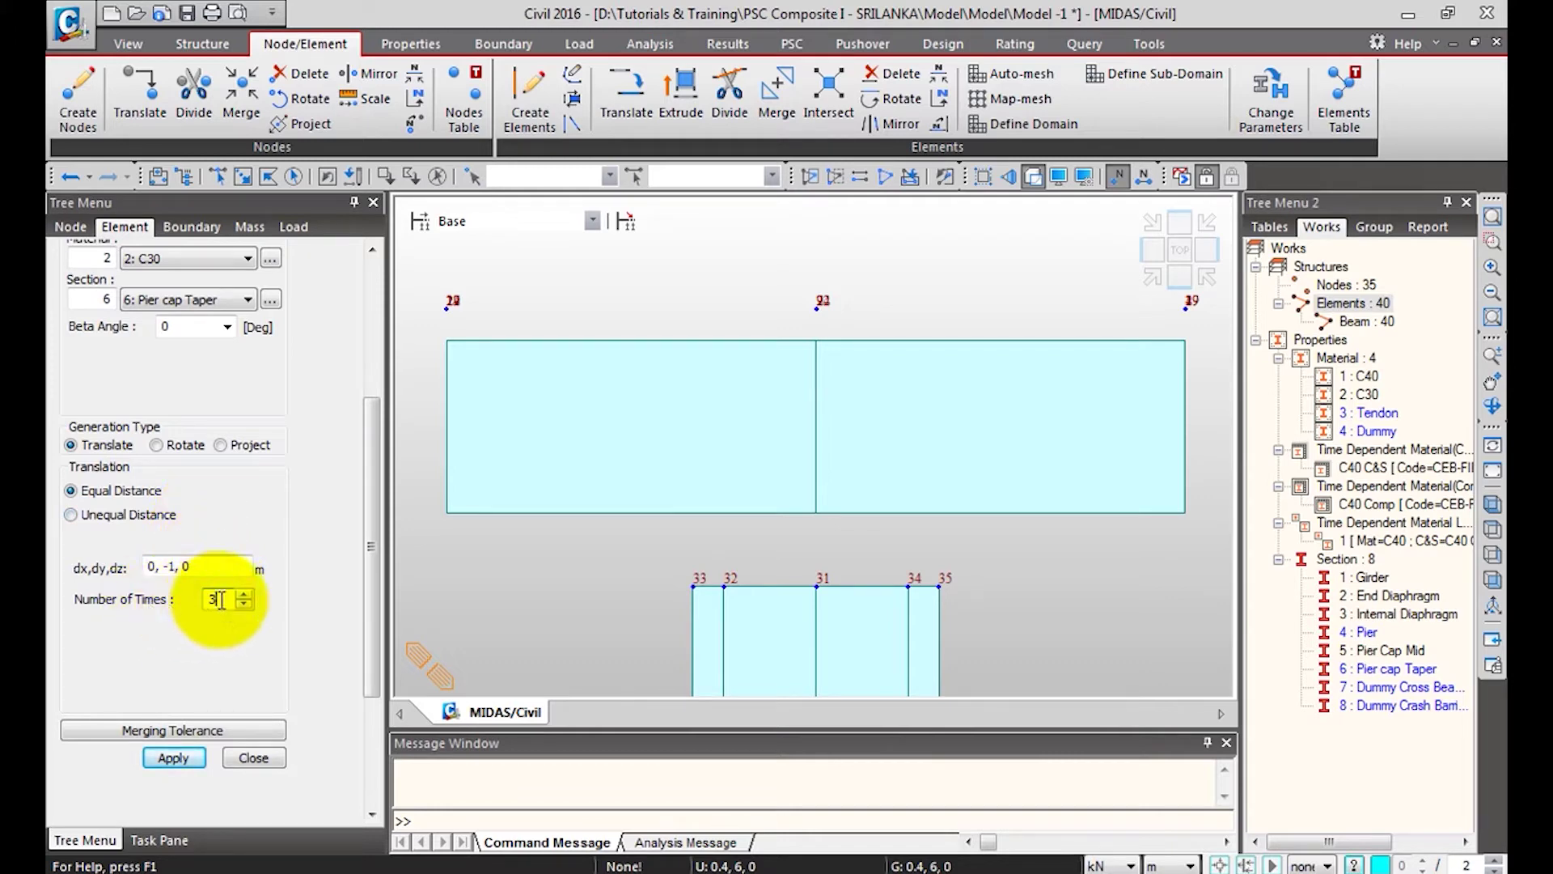
Extrude end node 35 of the pier cap's middle part into the three tapered cap elements.
left_click_drag(372, 463, 370, 325)
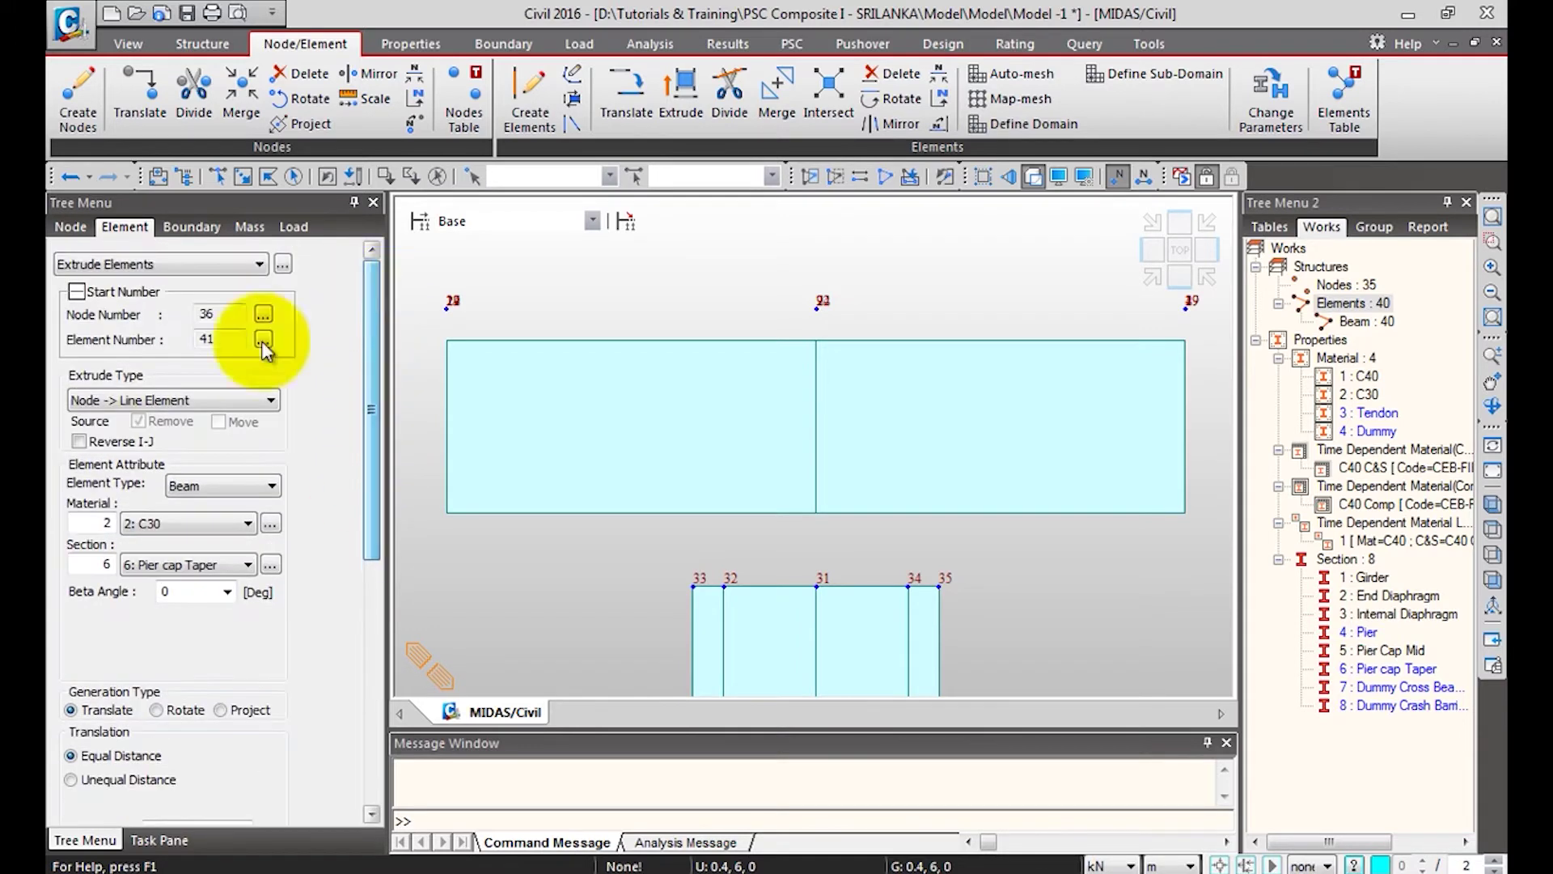
left_click(219, 178)
left_click(931, 577)
left_click_drag(371, 541, 360, 788)
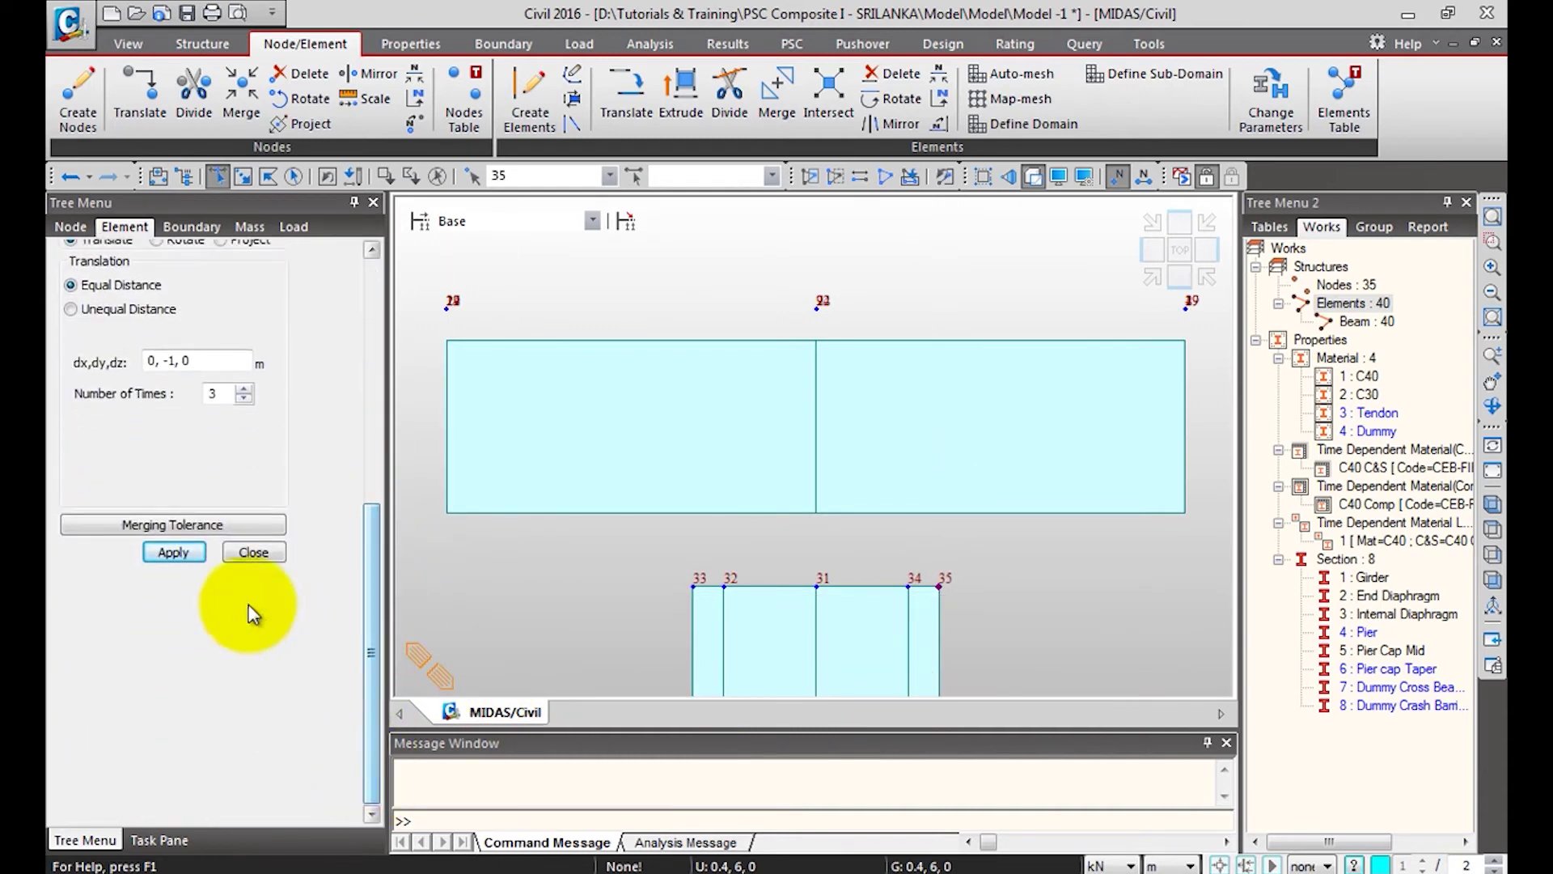
left_click(172, 552)
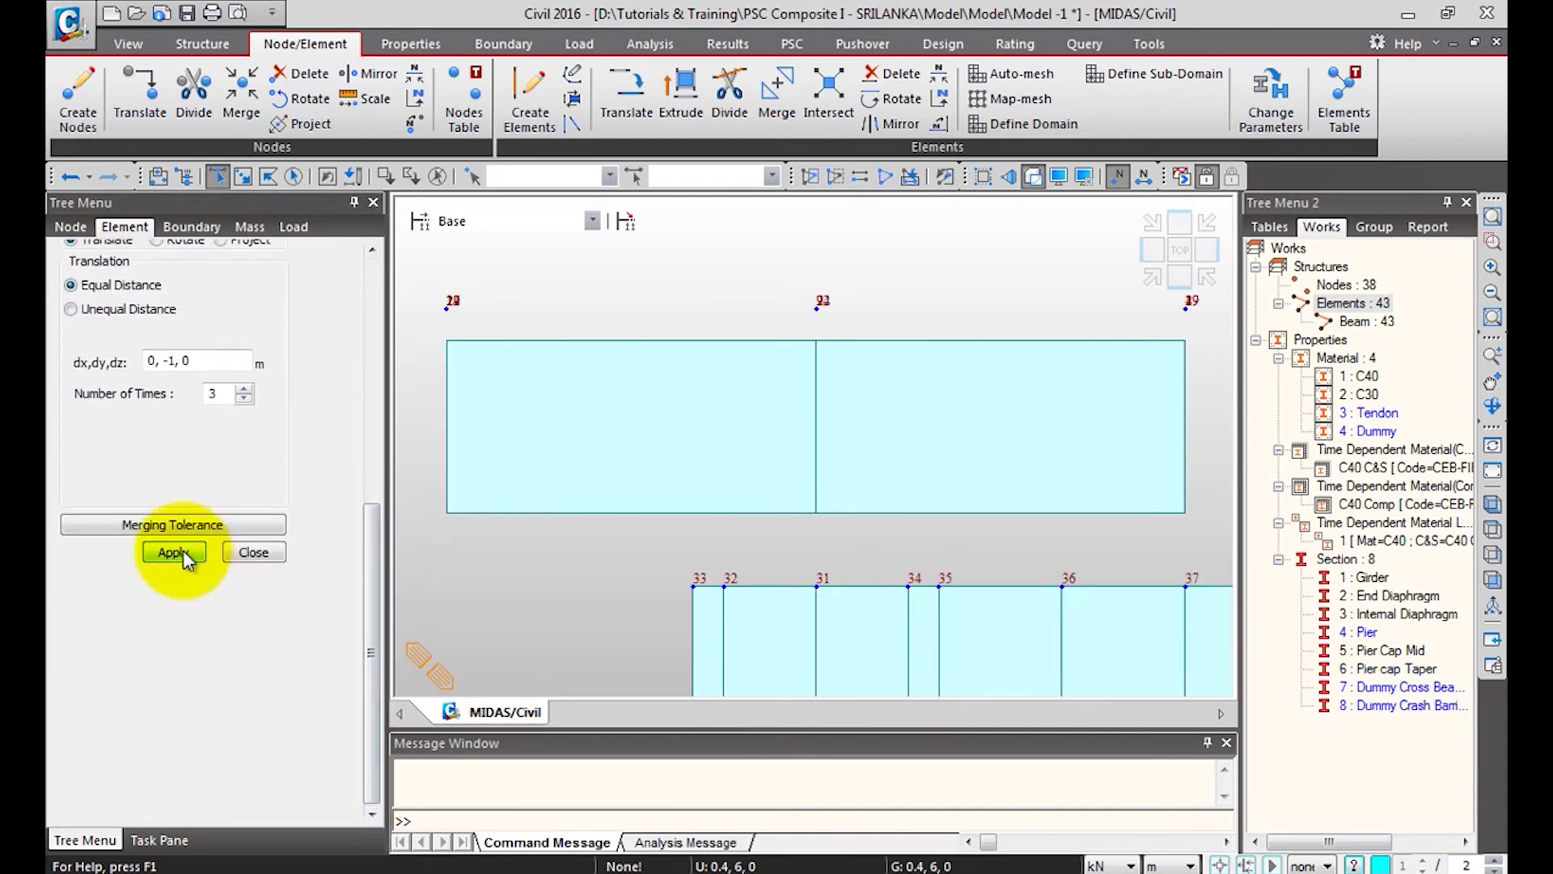
Extrude node 33 at the cap's opposite end into three Pier cap Taper elements by 0, 1, 0 m, and finish extruding.
left_click(1152, 257)
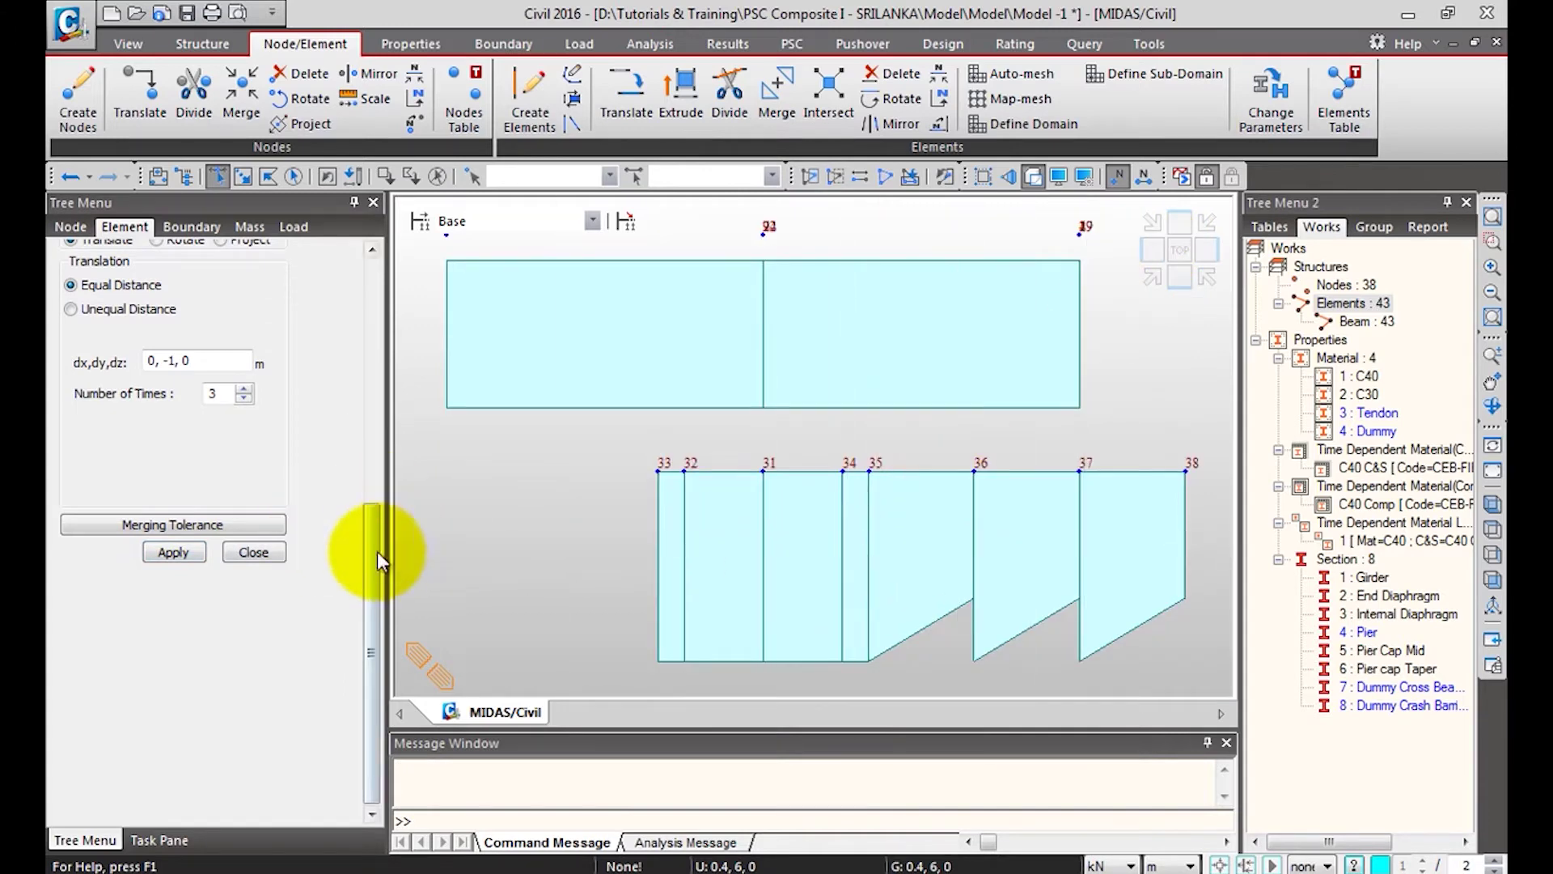
left_click_drag(375, 551, 375, 440)
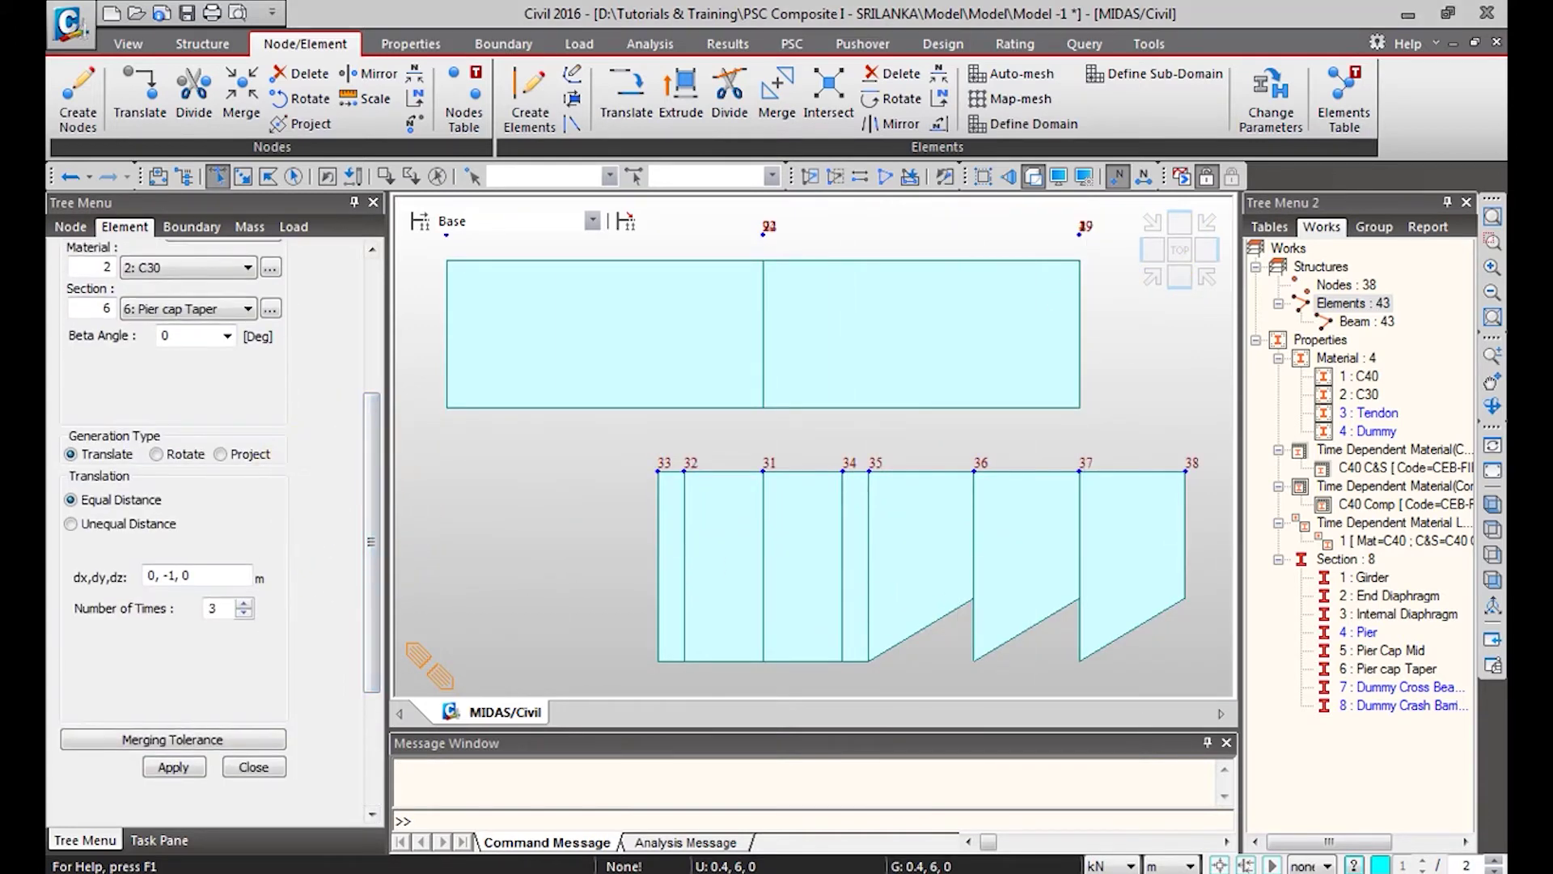
left_click(657, 471)
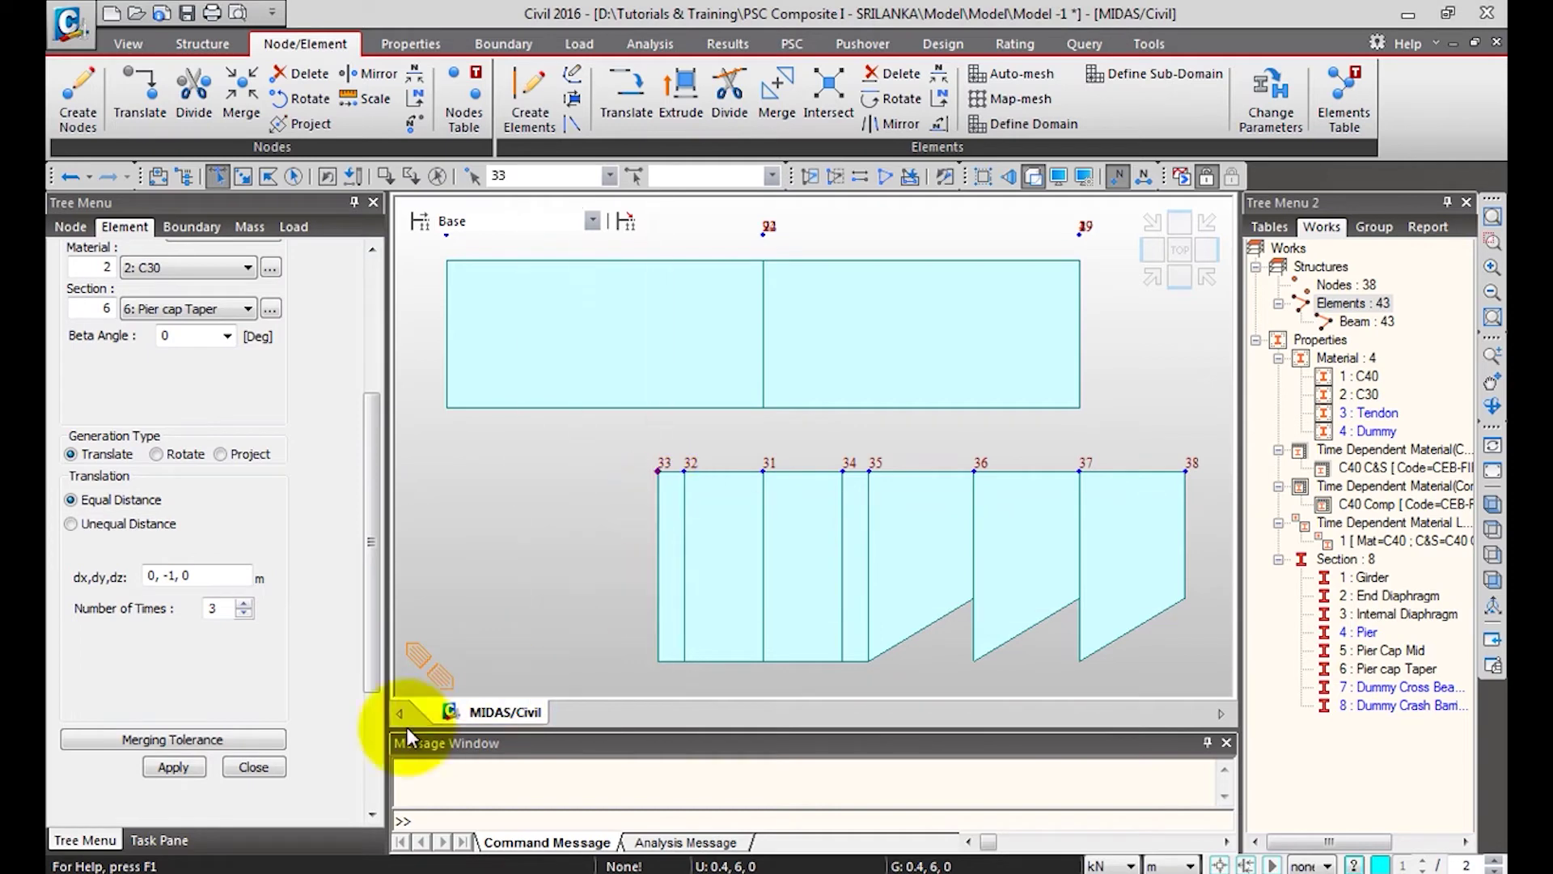
left_click(170, 571)
key("BackSpace")
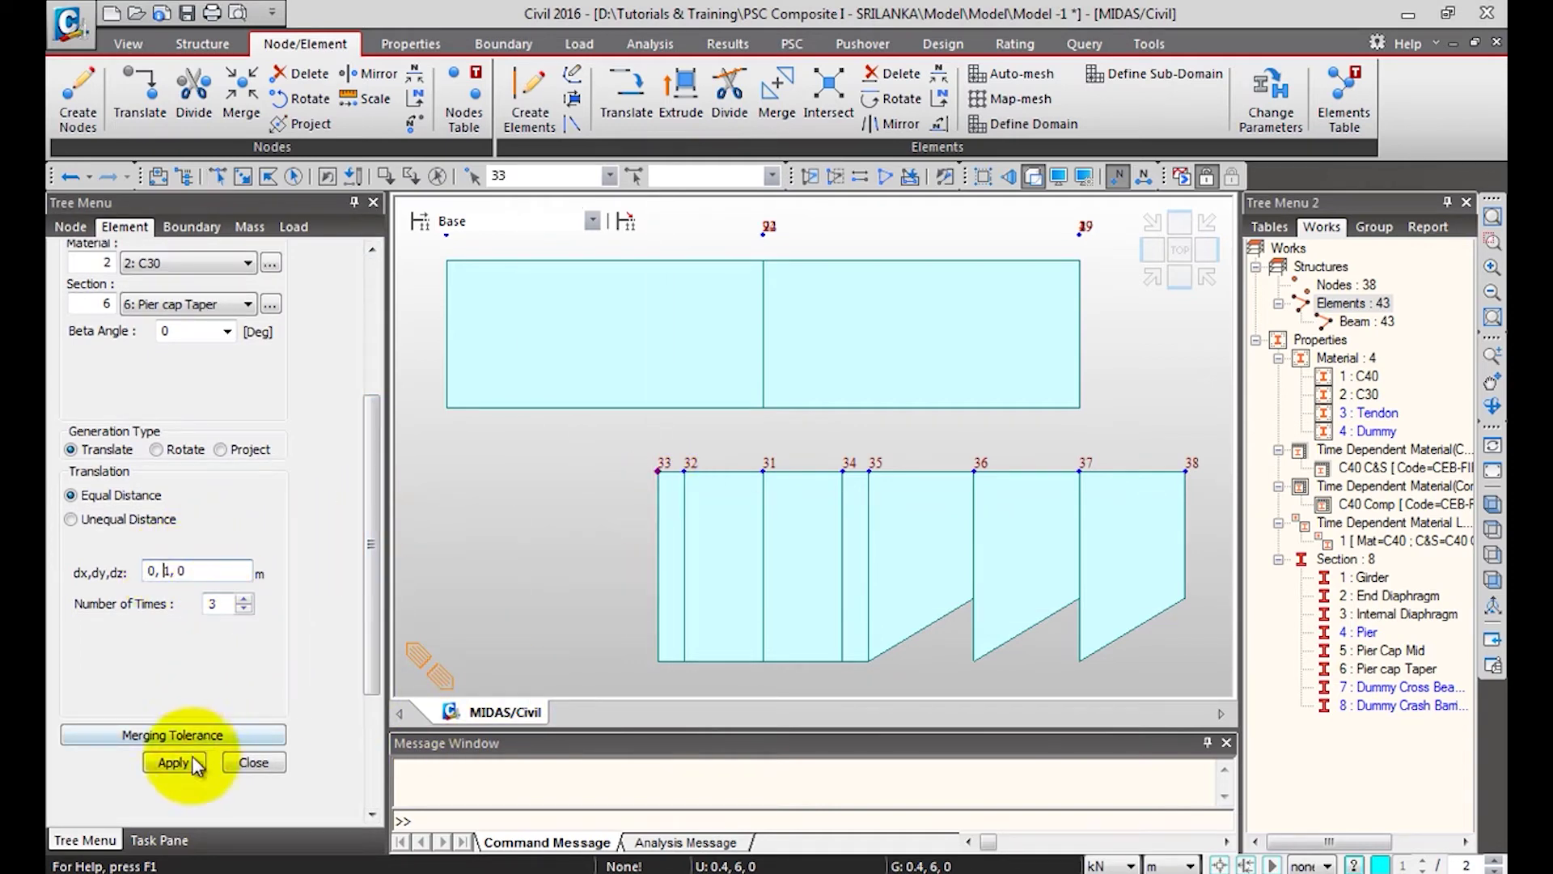
left_click(172, 762)
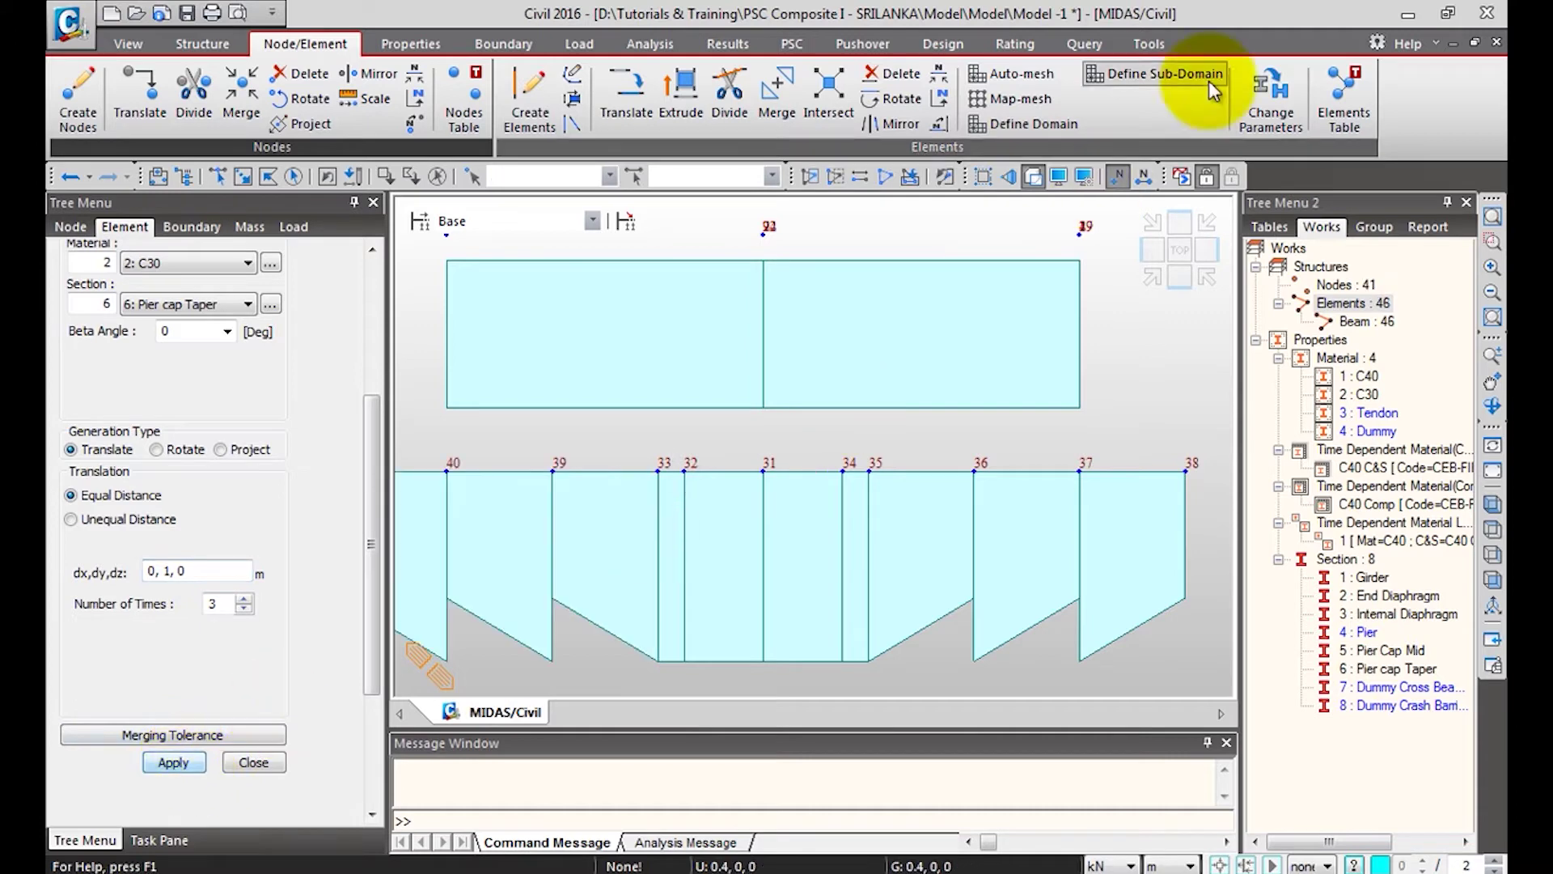
left_click(1152, 250)
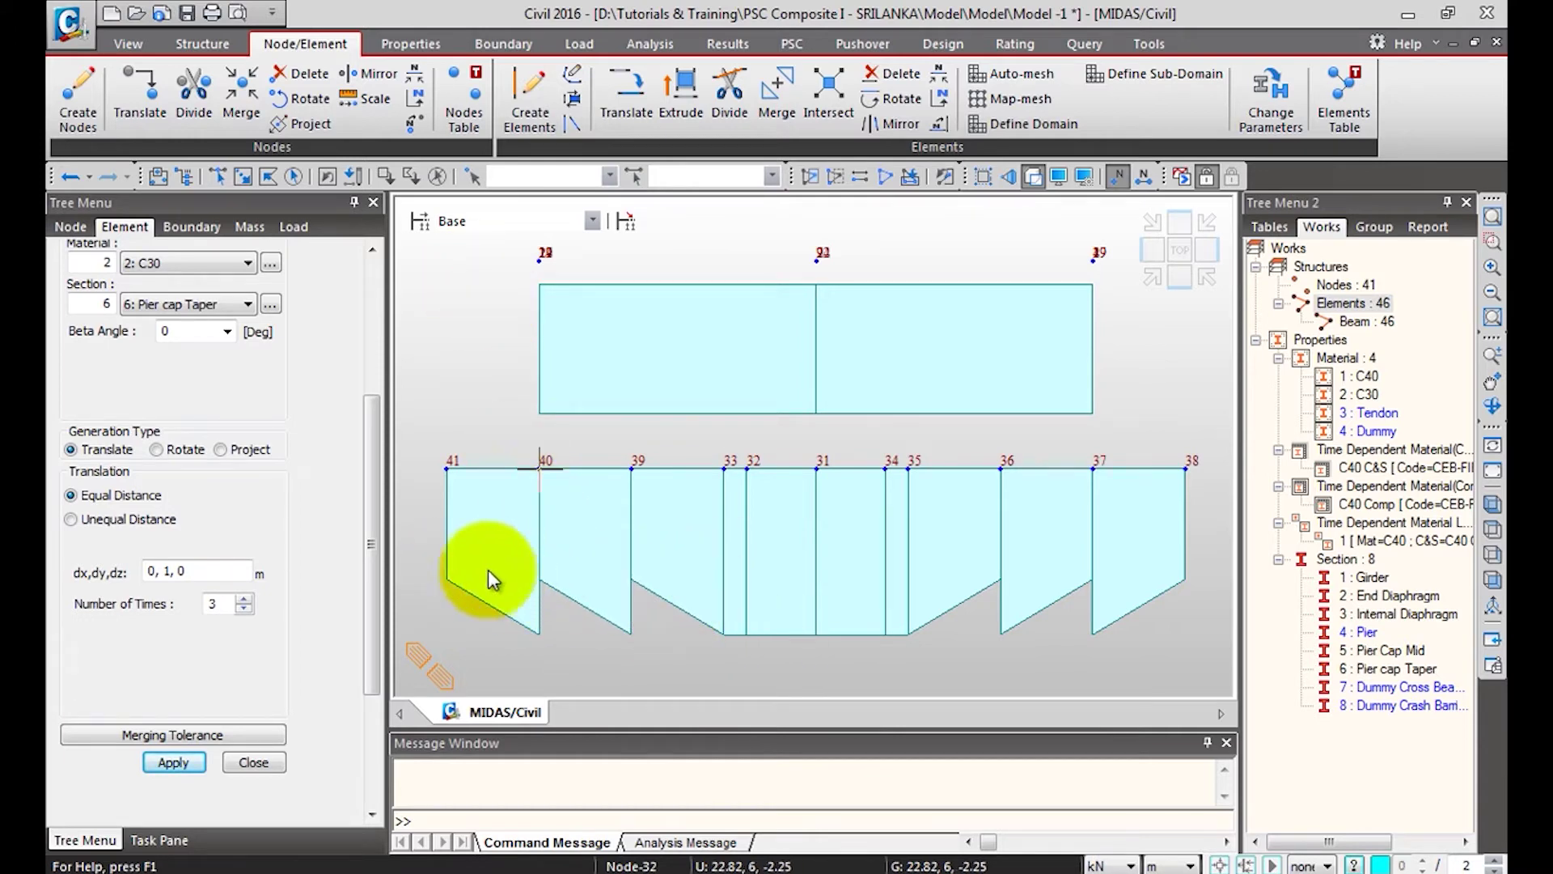
left_click(255, 761)
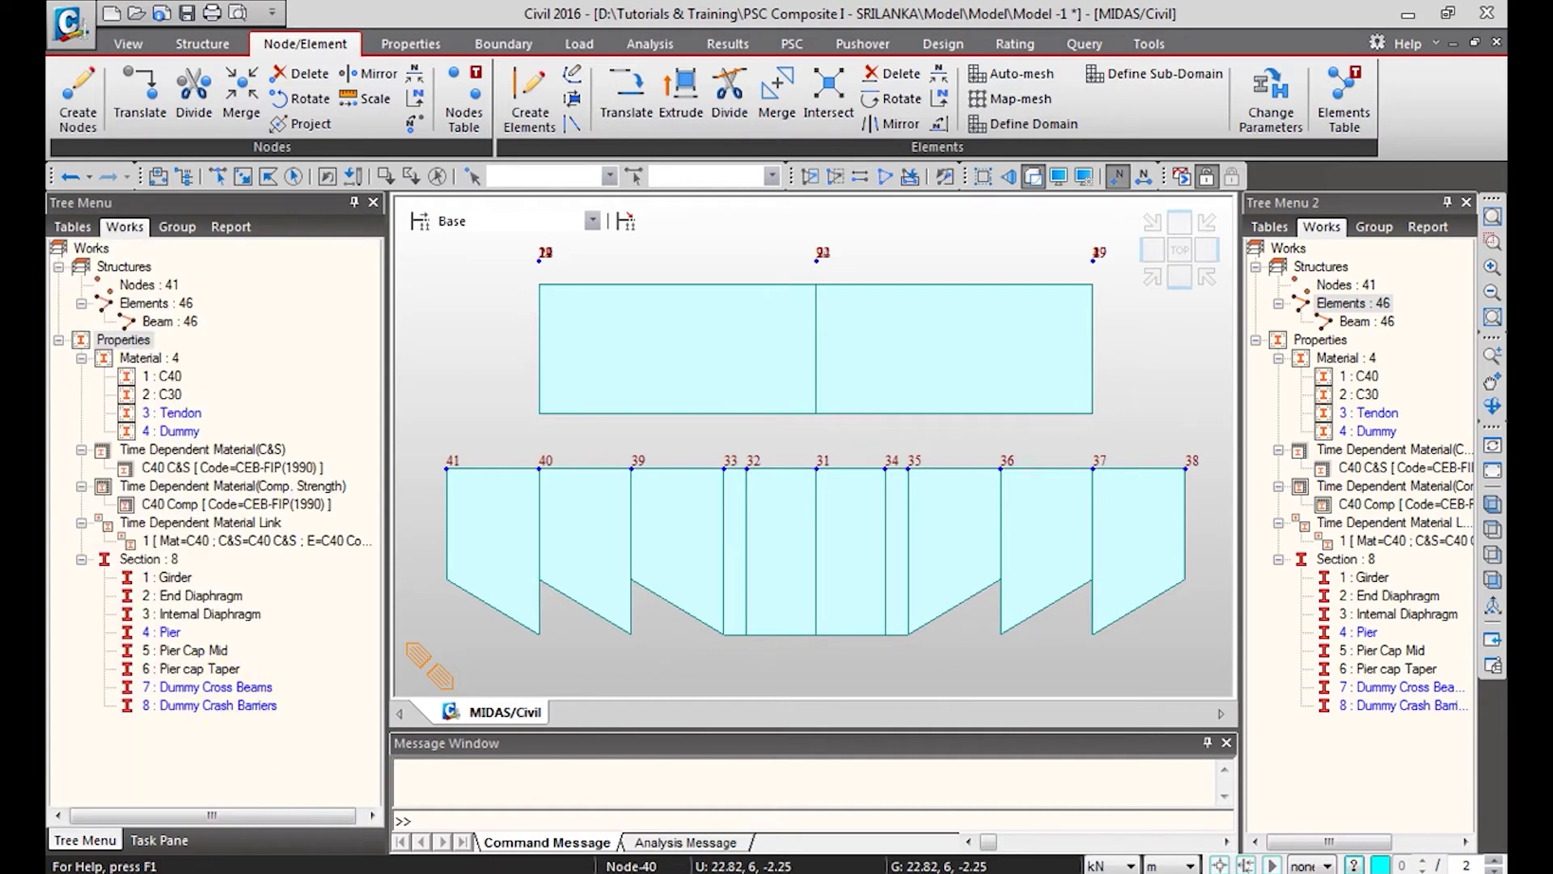
Start a tapered section group named Pier Taper Right for the pier cap.
left_click(419, 44)
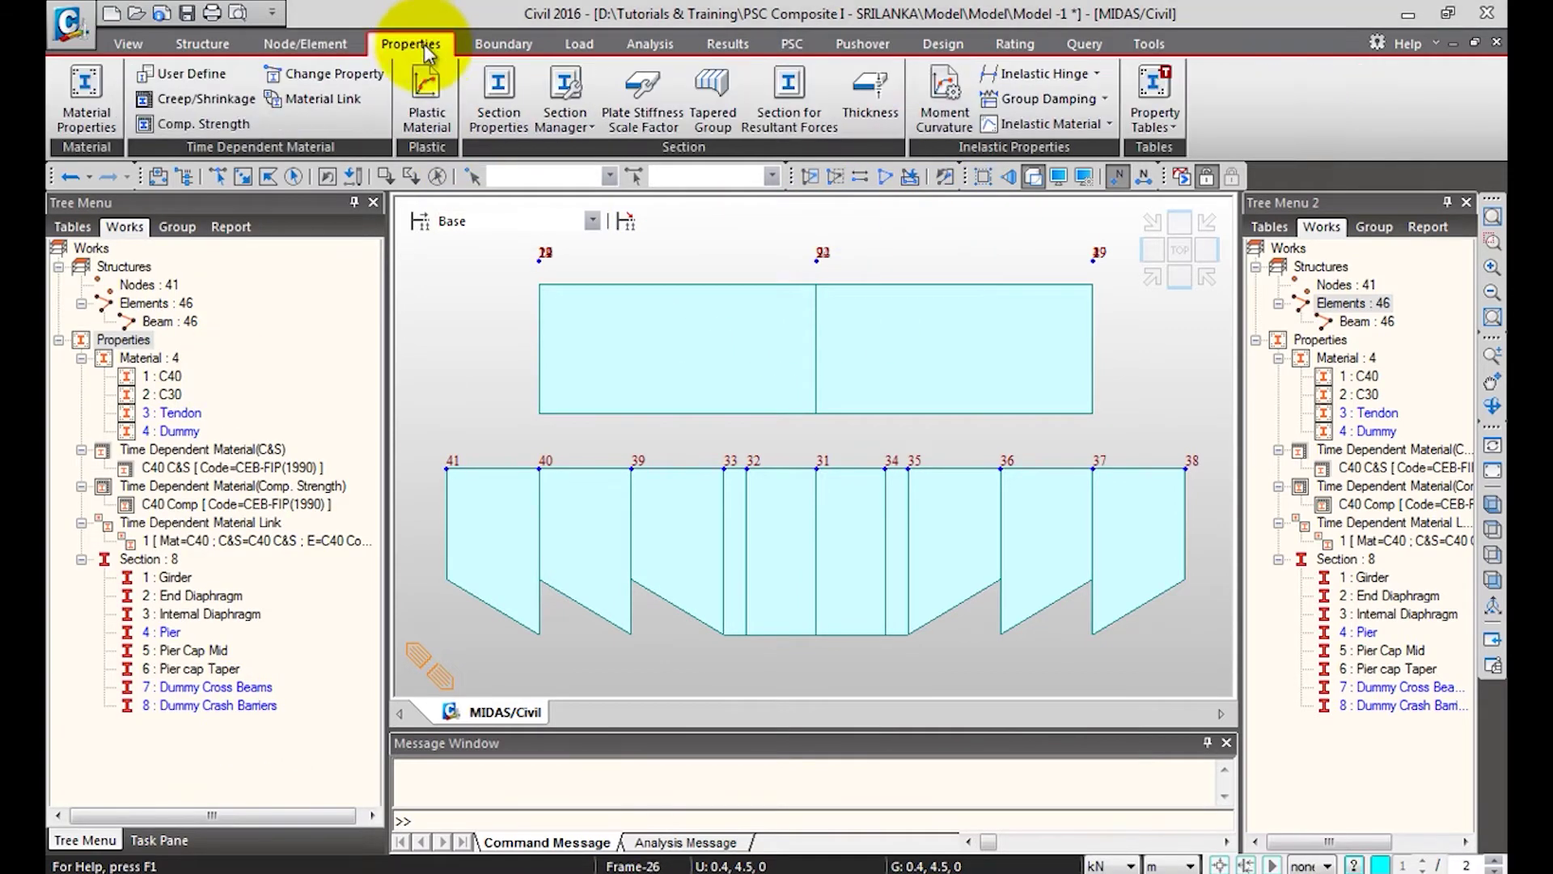
left_click(710, 113)
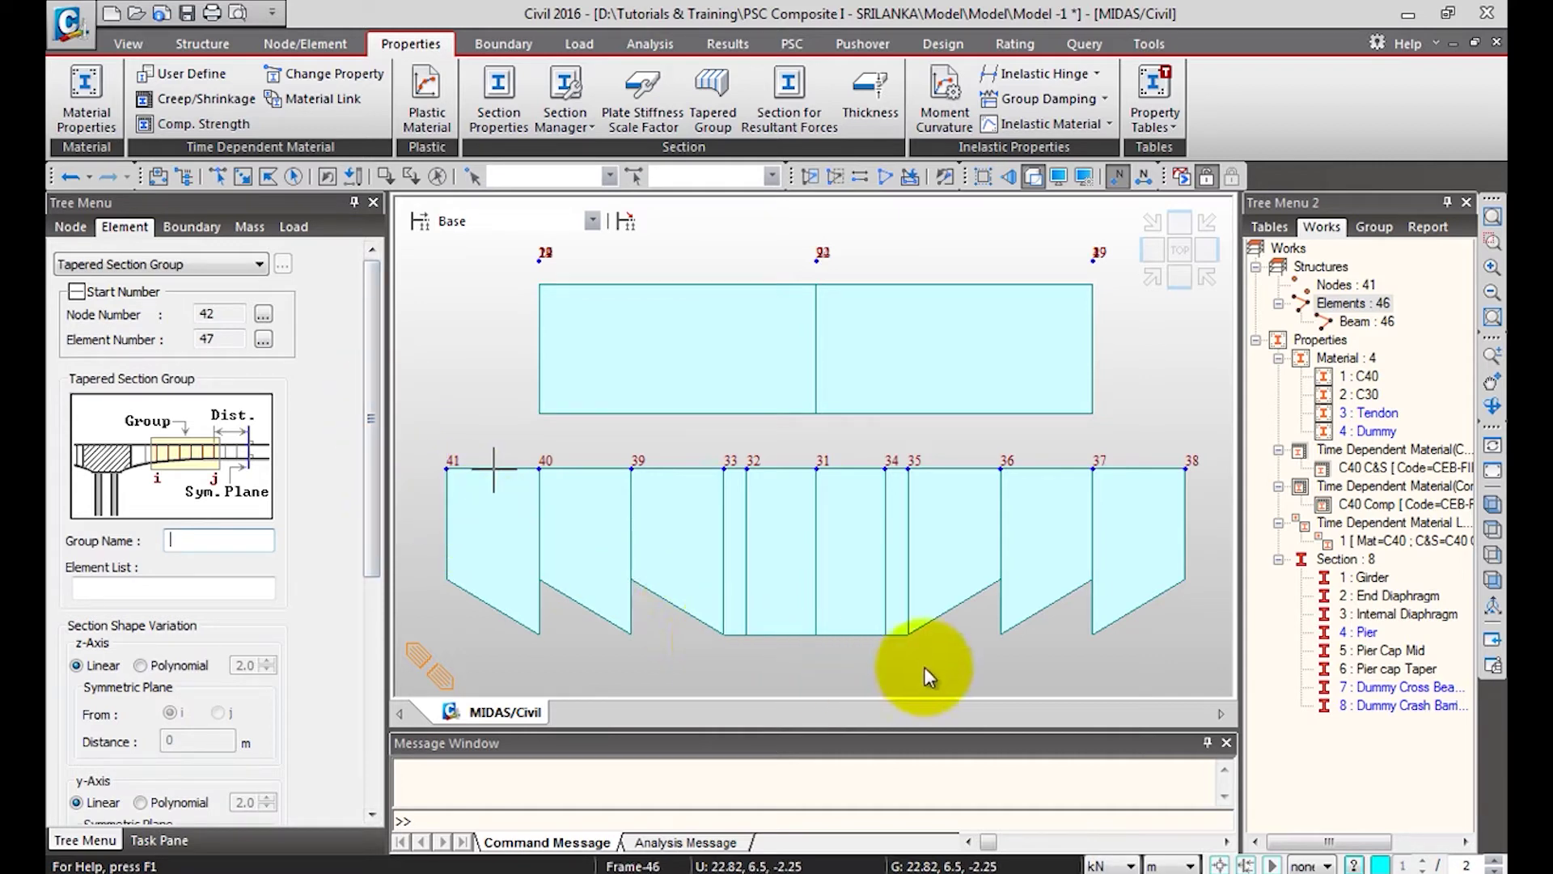
left_click(200, 538)
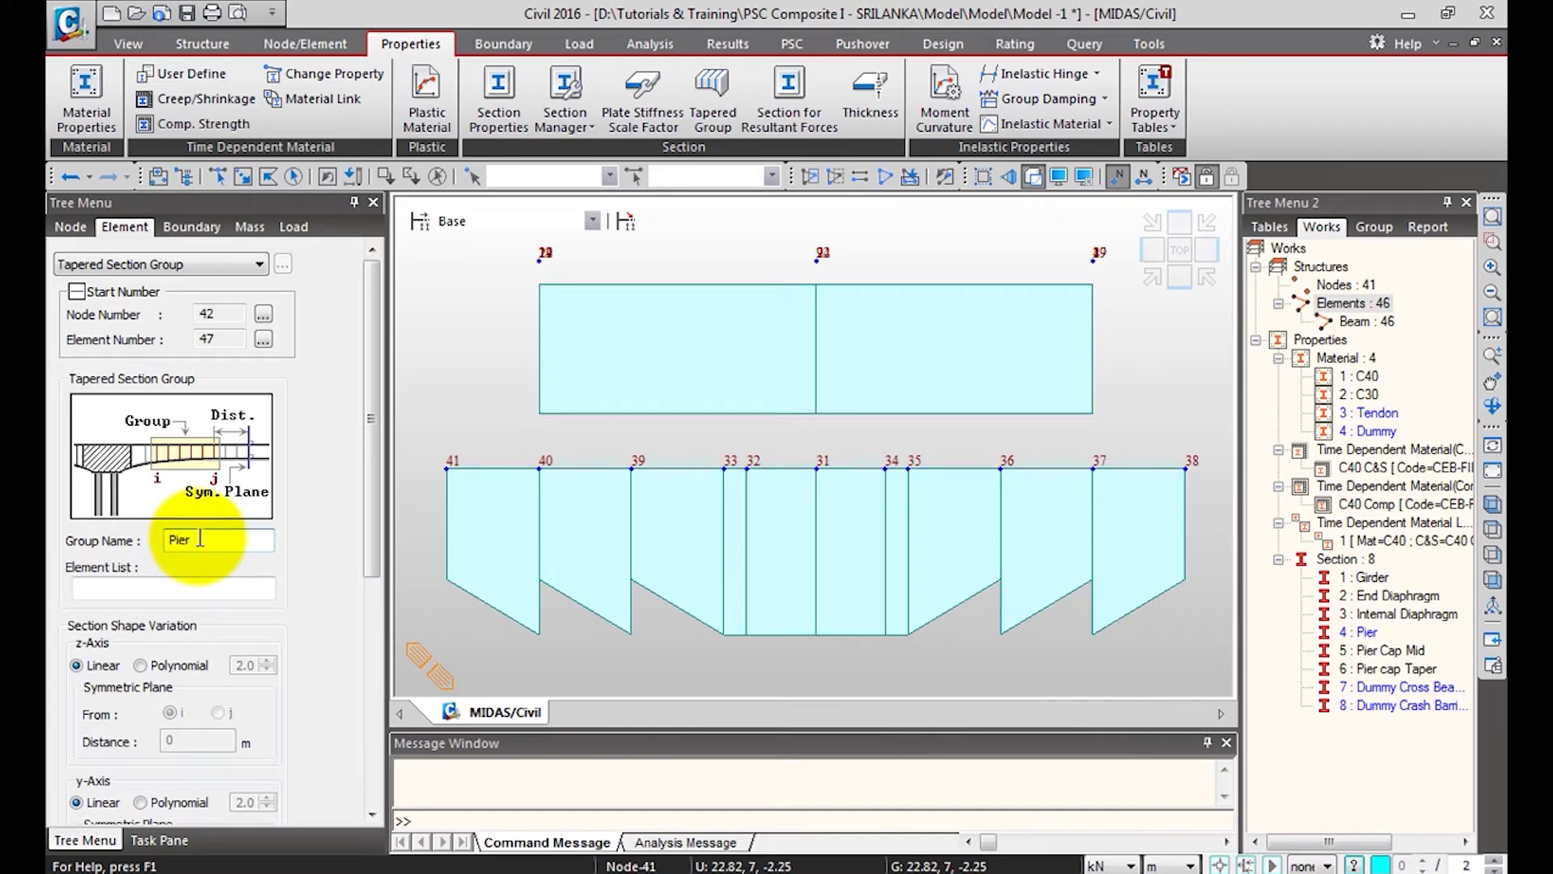
type("Pier Taper Right")
left_click(218, 176)
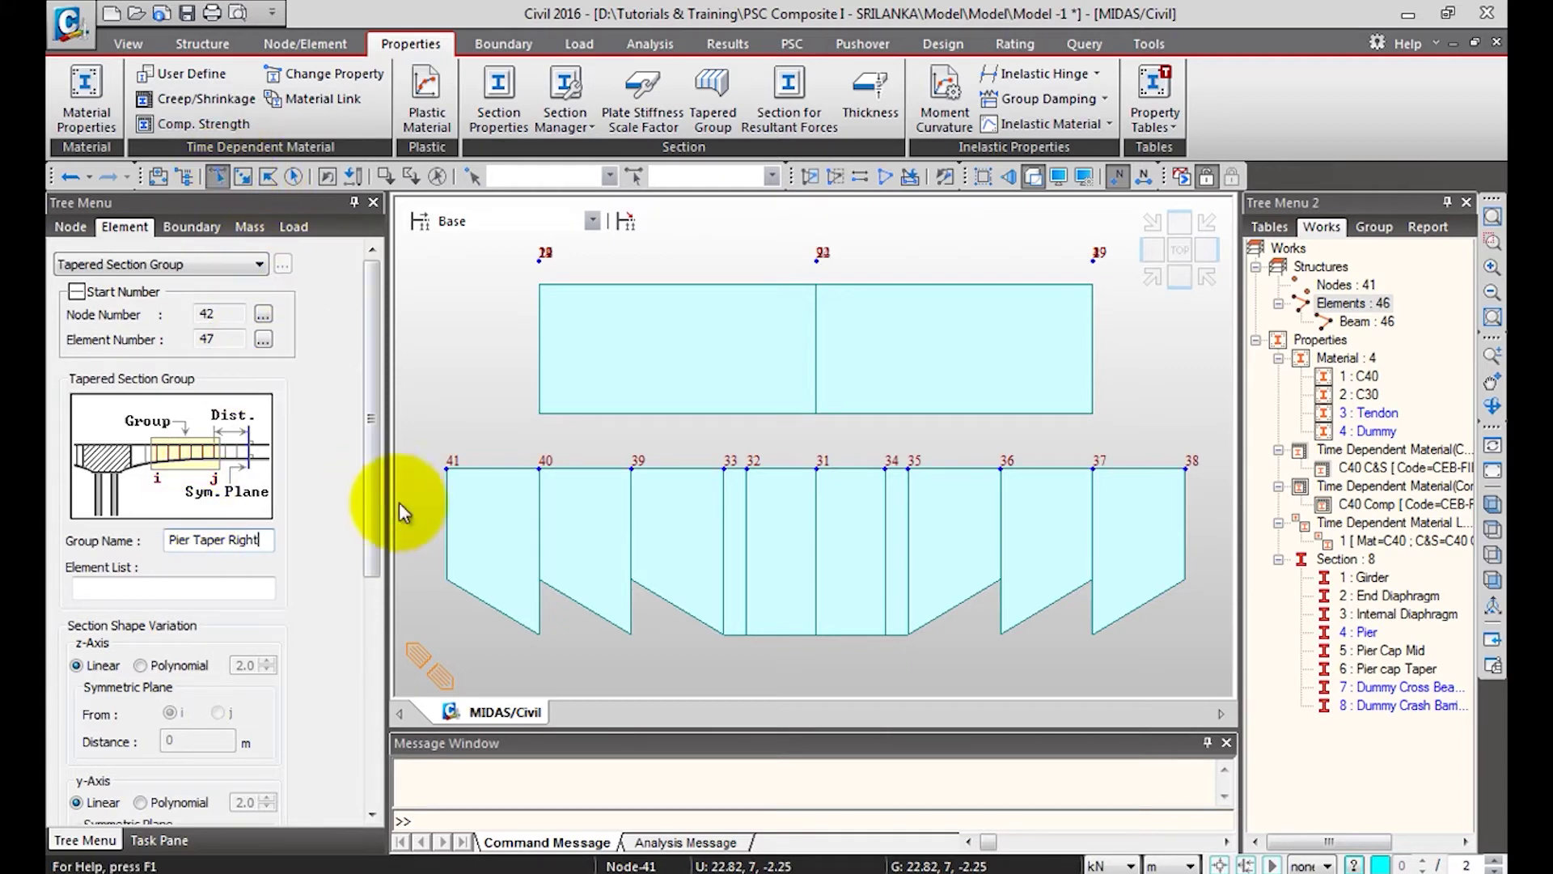
Switch the hidden-surface rendering off and on to compare the cap's line elements with their section shapes.
left_click(1034, 178)
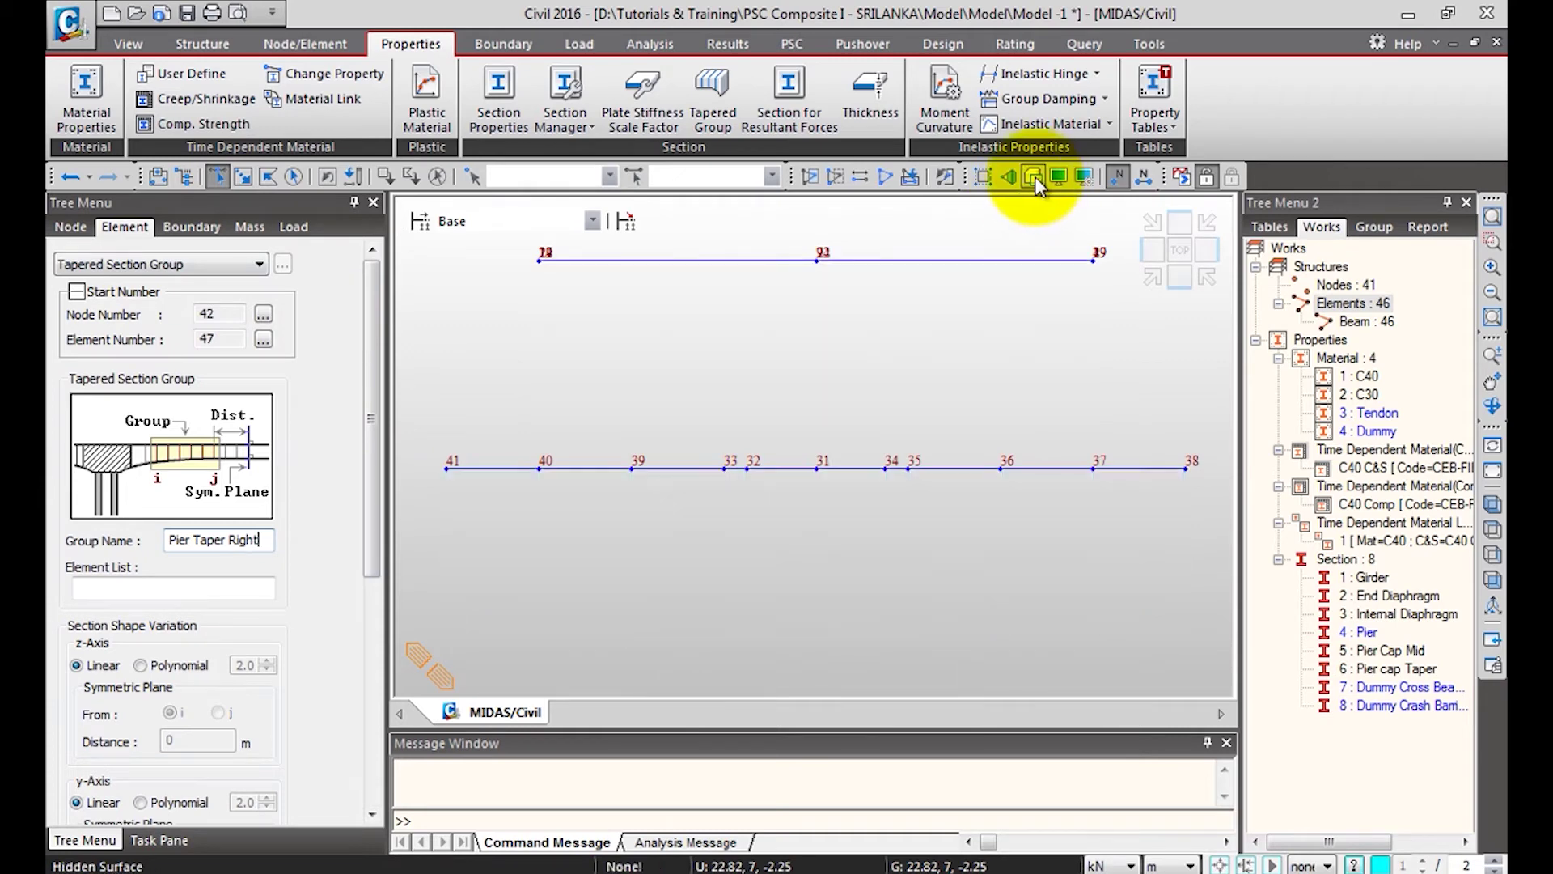
left_click(1035, 178)
left_click(1034, 178)
left_click(1035, 178)
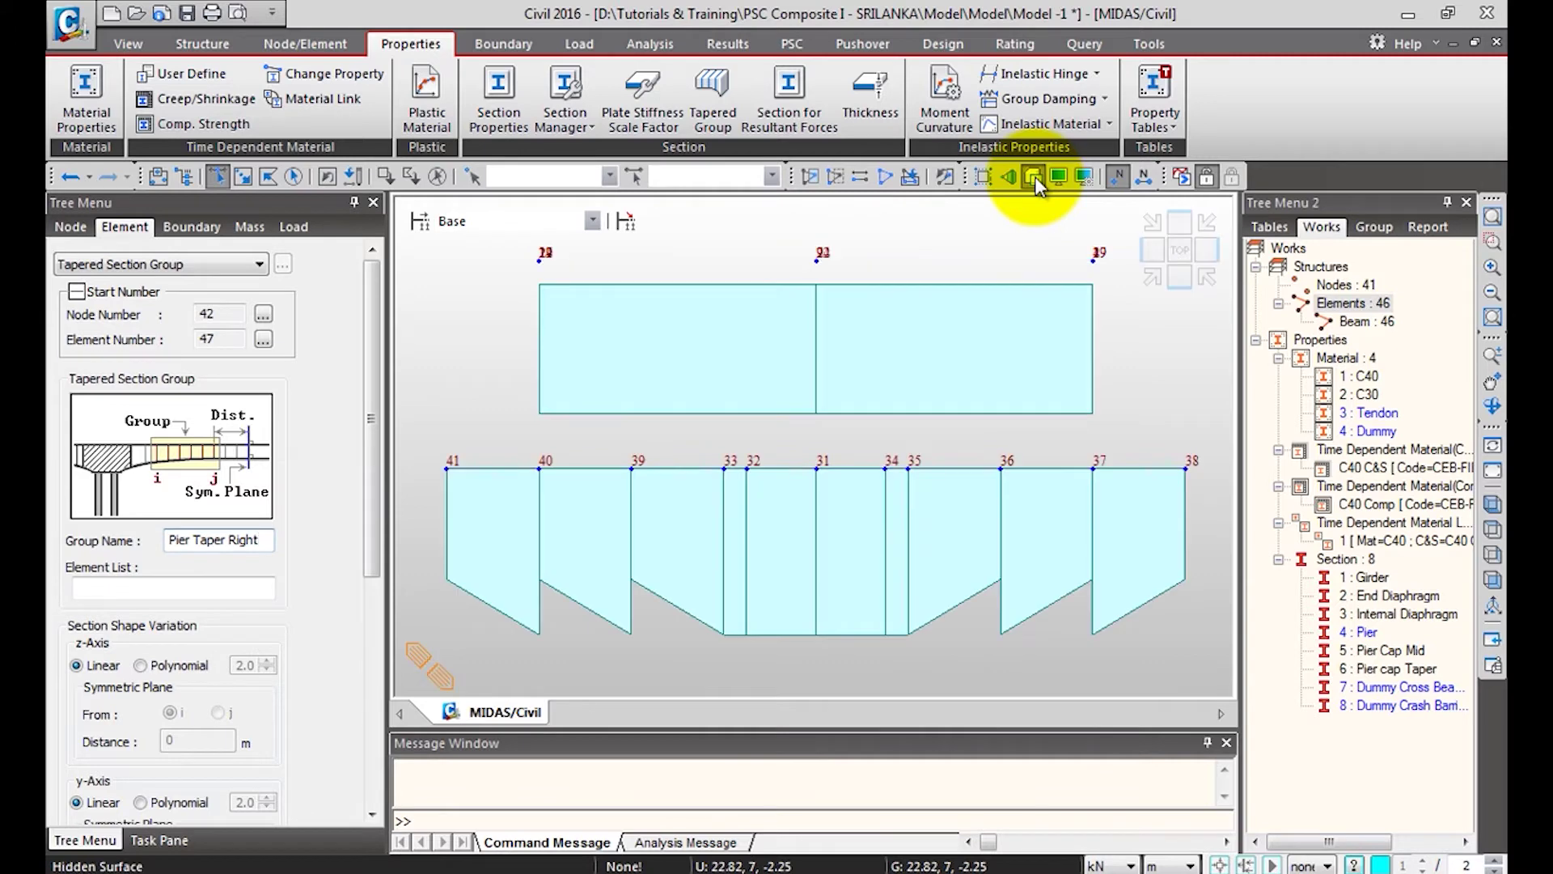
left_click(1035, 178)
left_click(1035, 178)
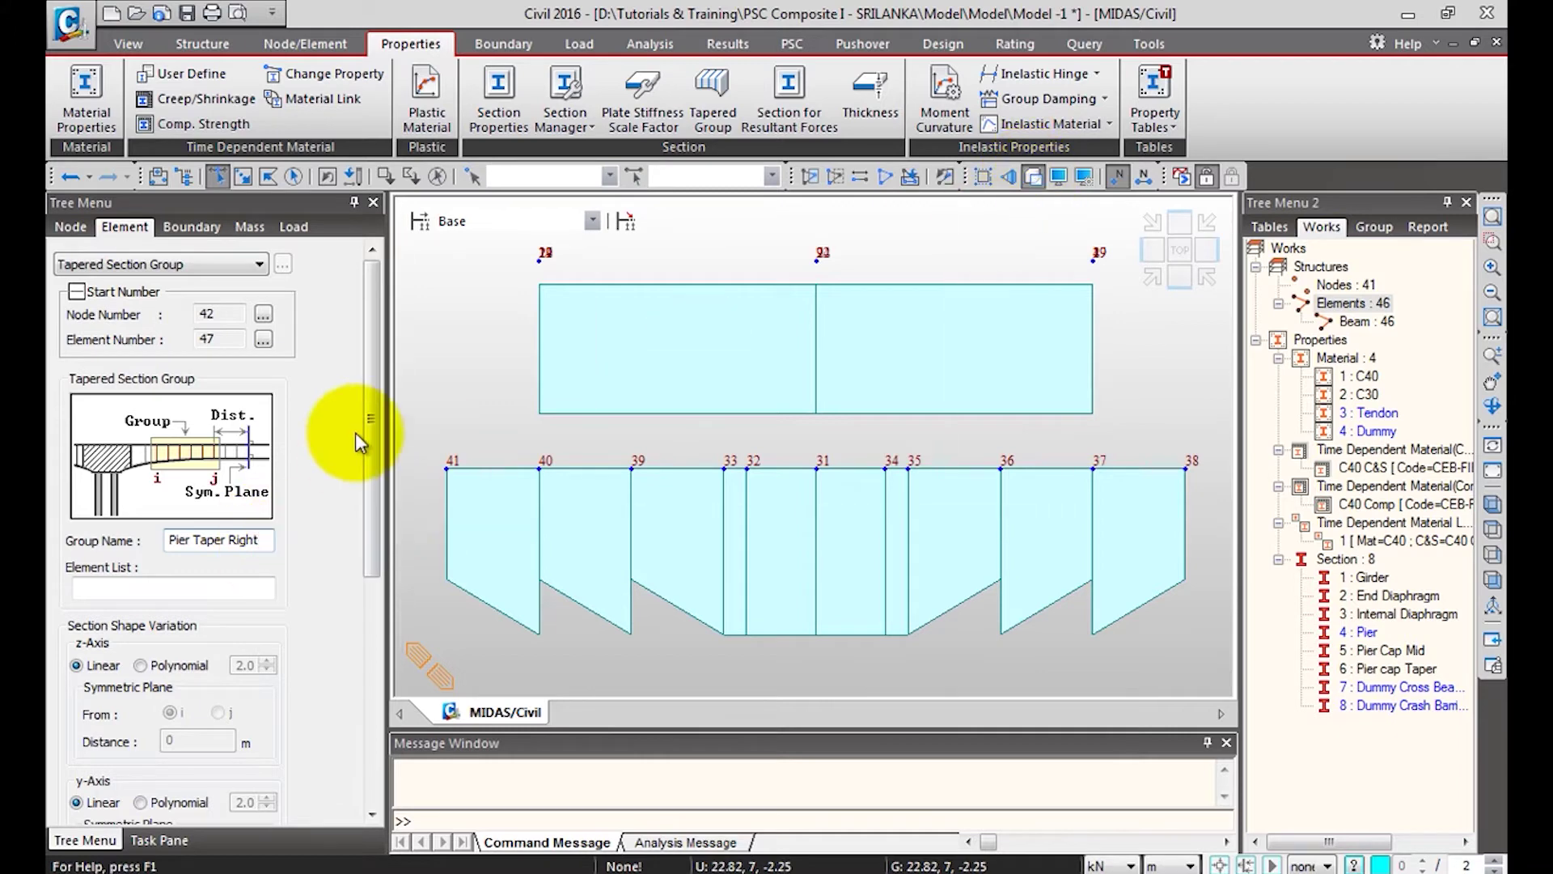
Assign elements 41to43, between nodes 35 and 38, to the Pier Taper Right group and add the group.
scroll(368, 424, "down", 3)
left_click(176, 534)
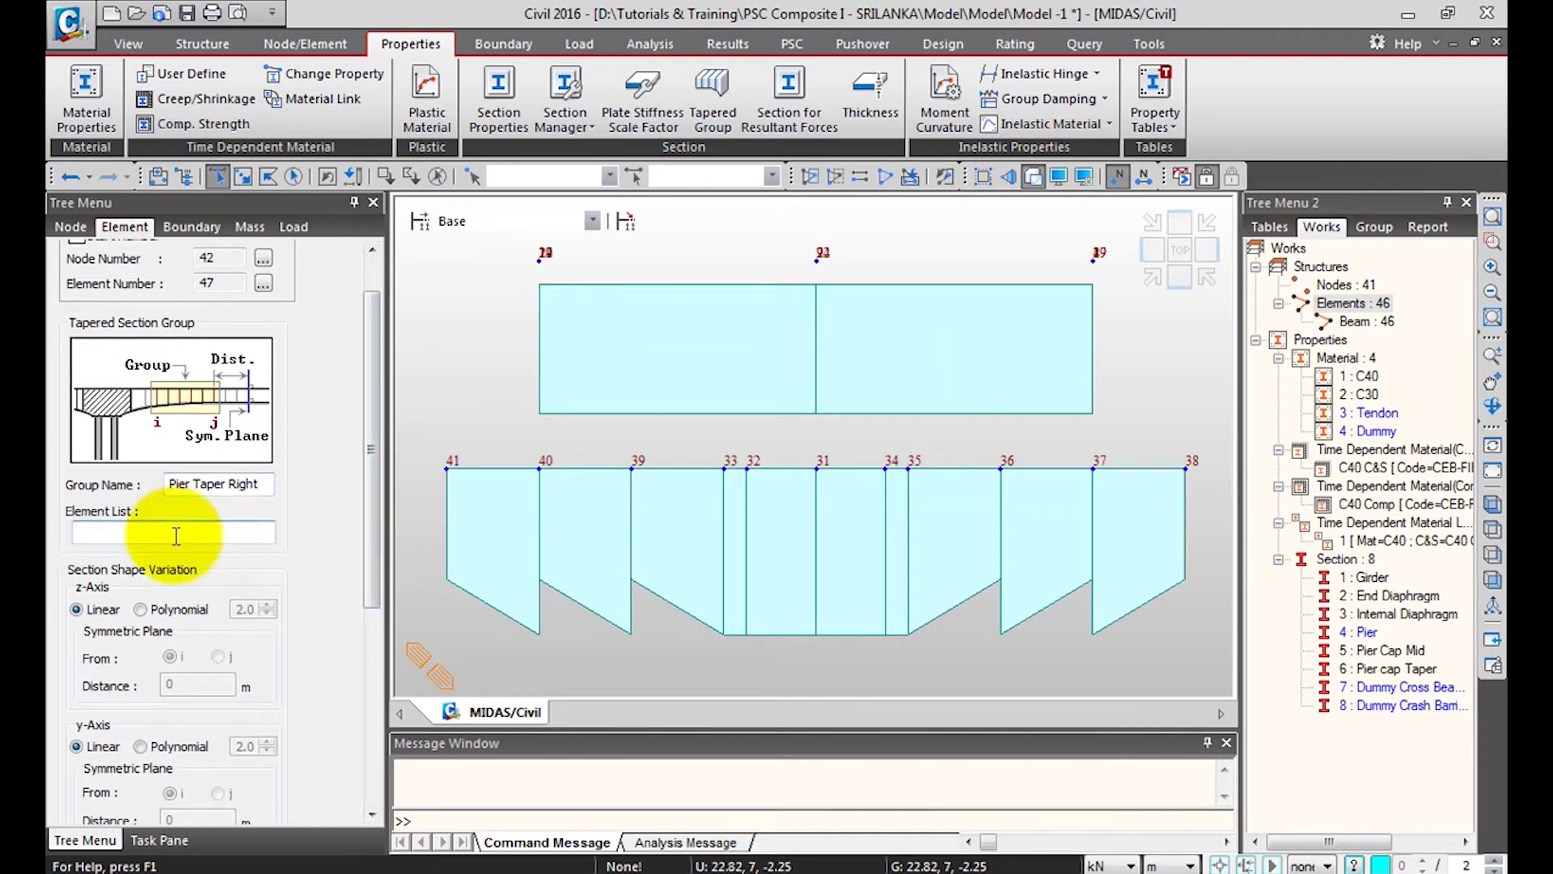
left_click_drag(679, 449, 505, 502)
left_click_drag(1155, 442, 985, 528)
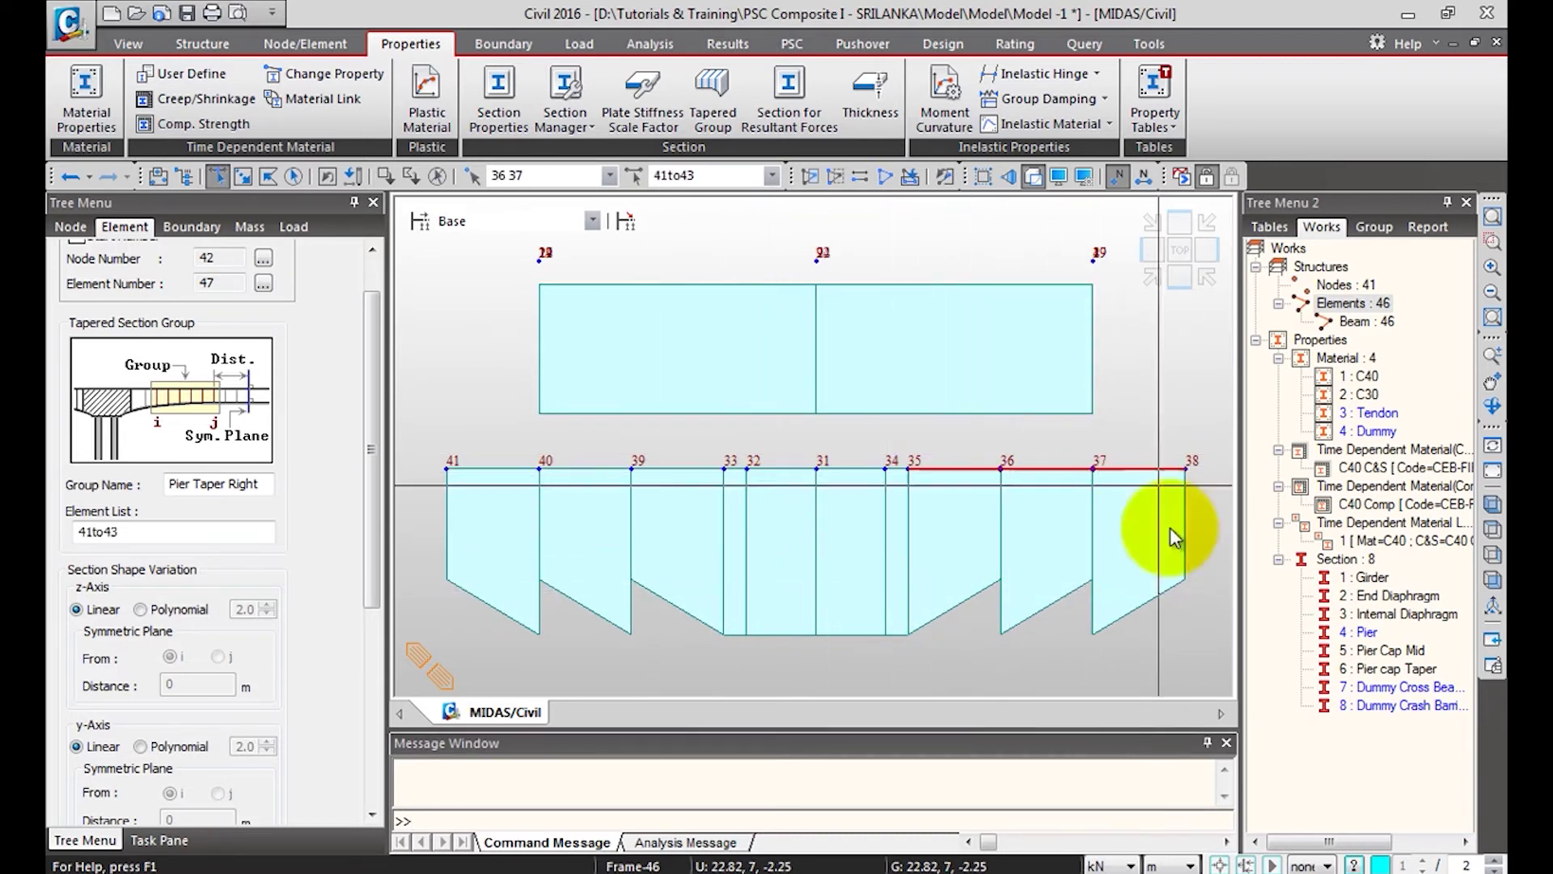
left_click_drag(372, 518, 371, 600)
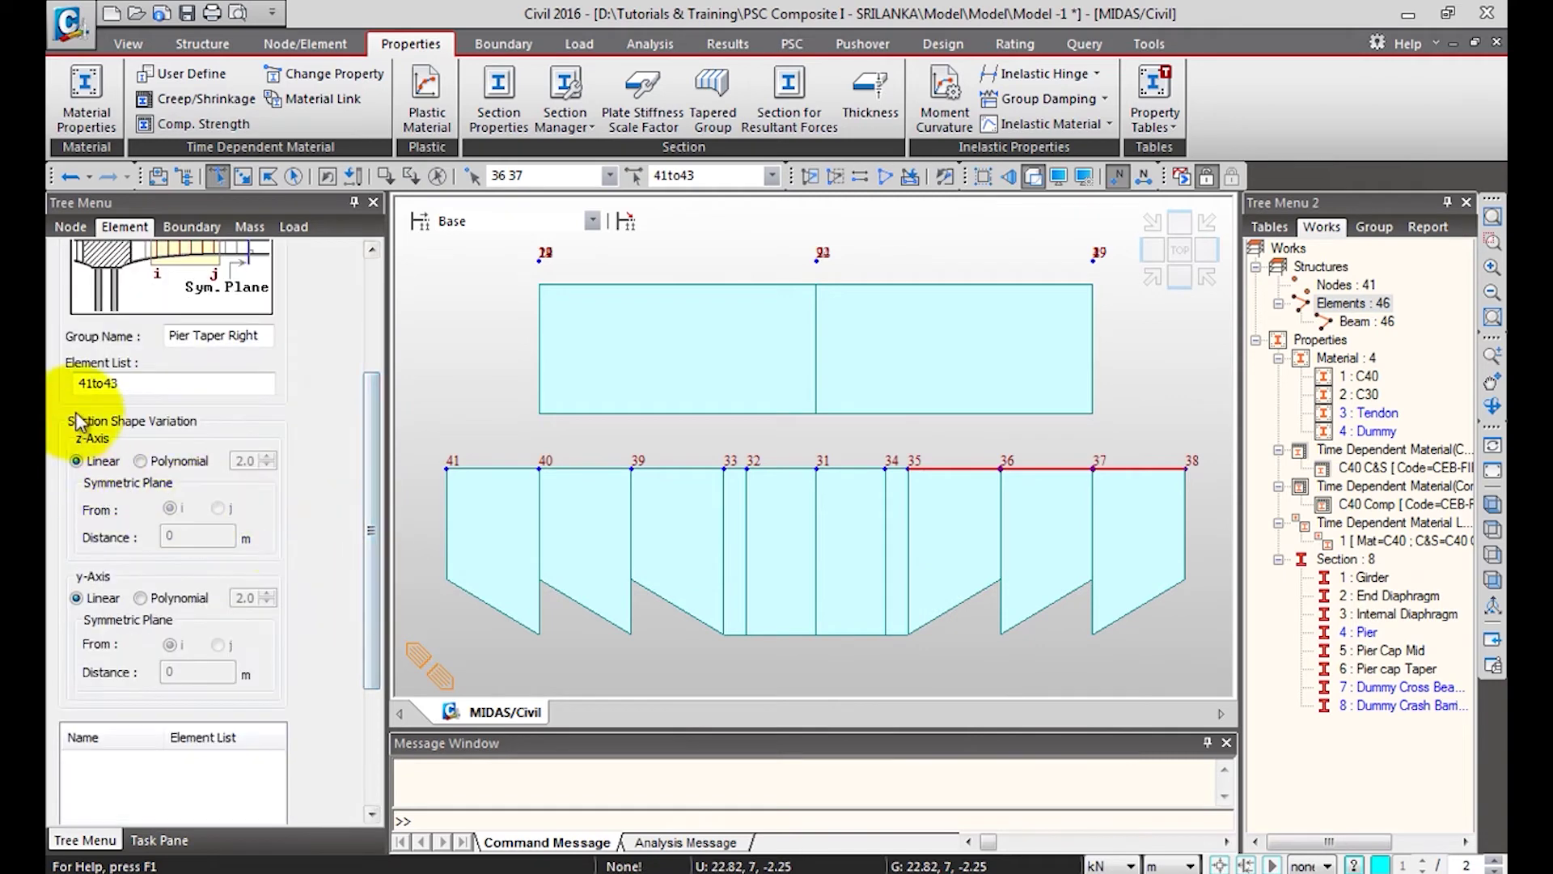
scroll(348, 647, "down", 3)
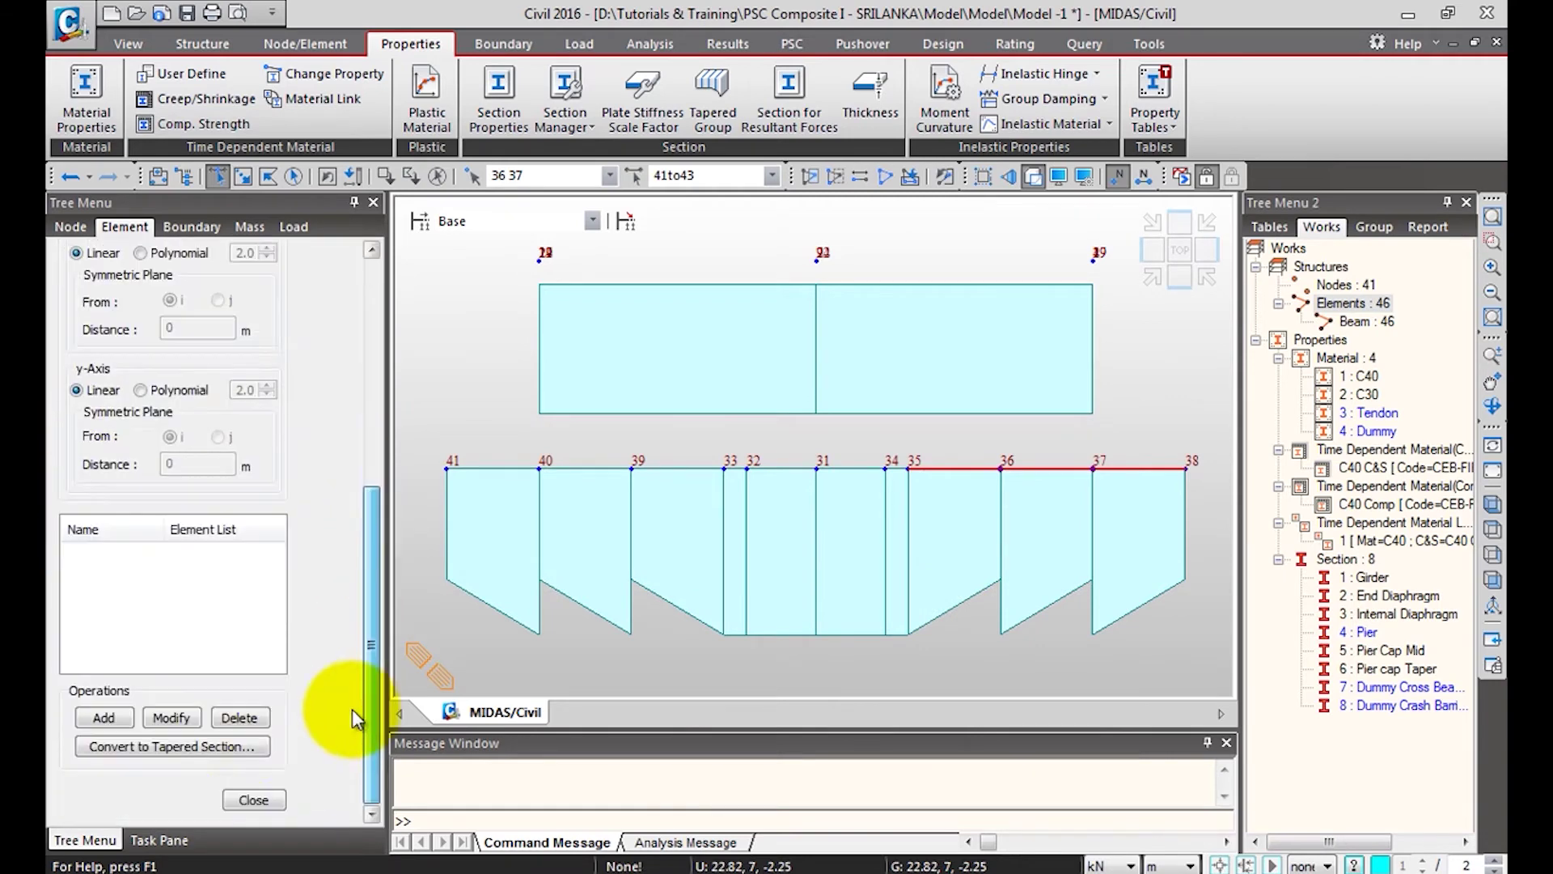
left_click(112, 716)
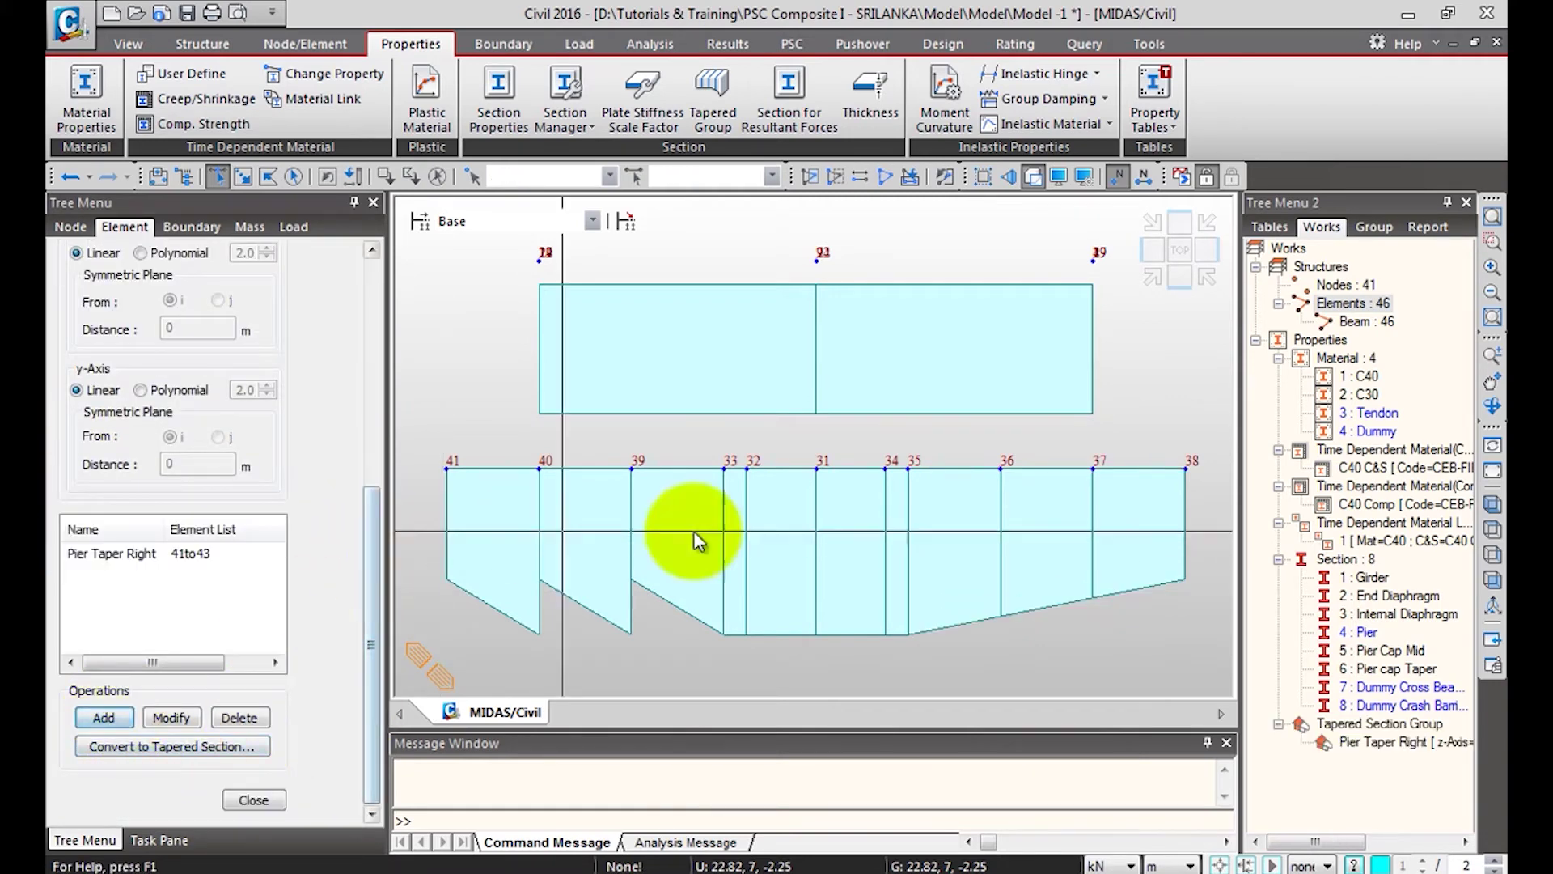
Add a tapered section group named Pier Taper Left for elements 44to46, between nodes 33 and 41, and finish the group definition.
left_click_drag(370, 643, 368, 416)
left_click(218, 540)
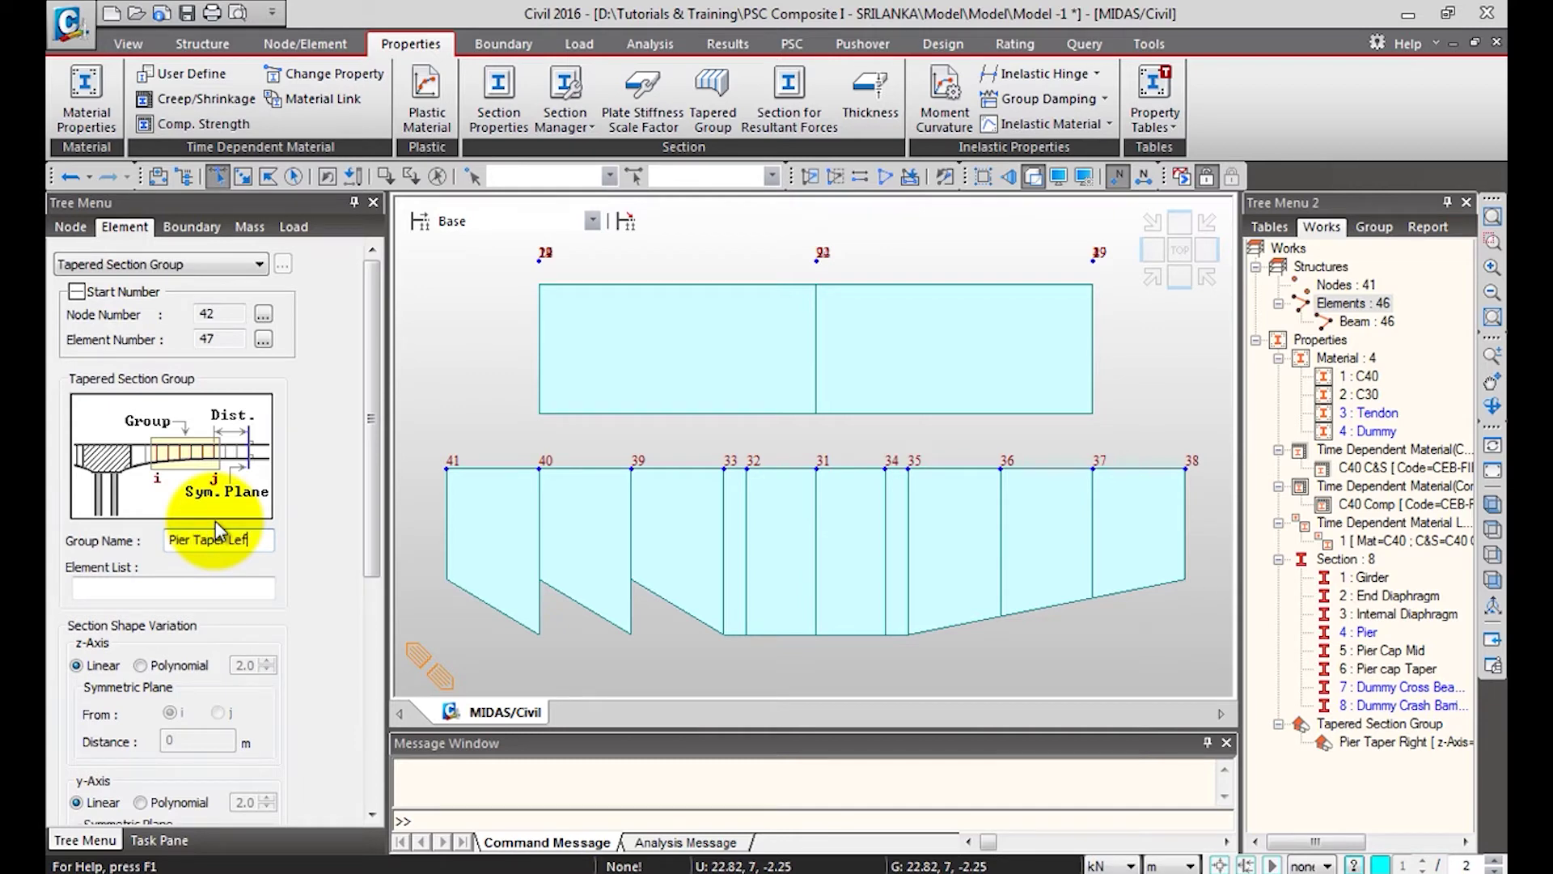
left_click_drag(368, 343, 365, 464)
left_click_drag(688, 431, 484, 511)
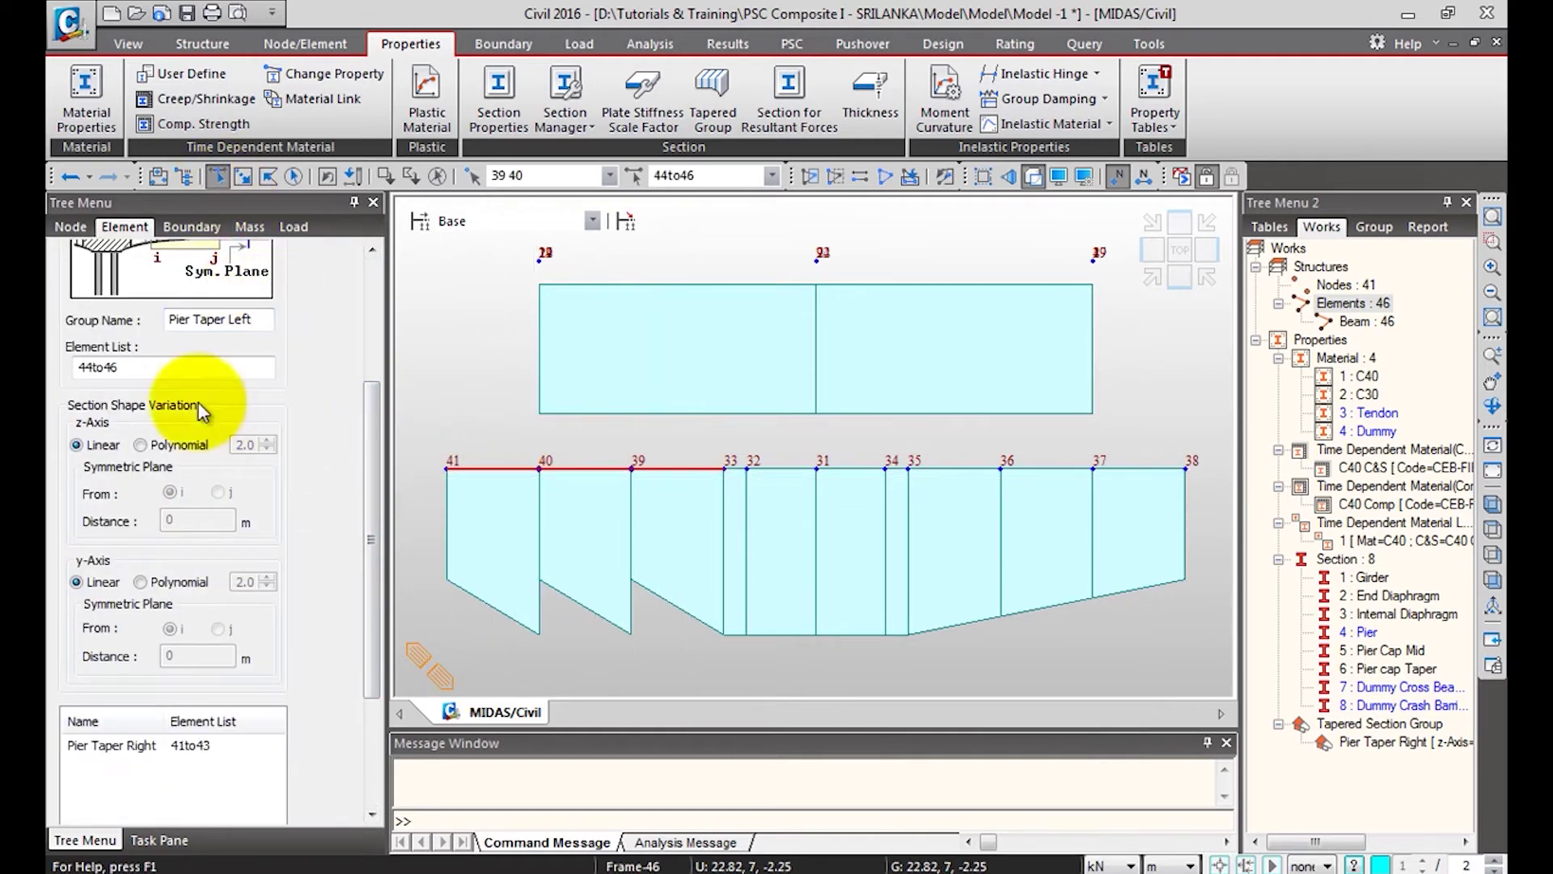
left_click_drag(367, 410, 372, 482)
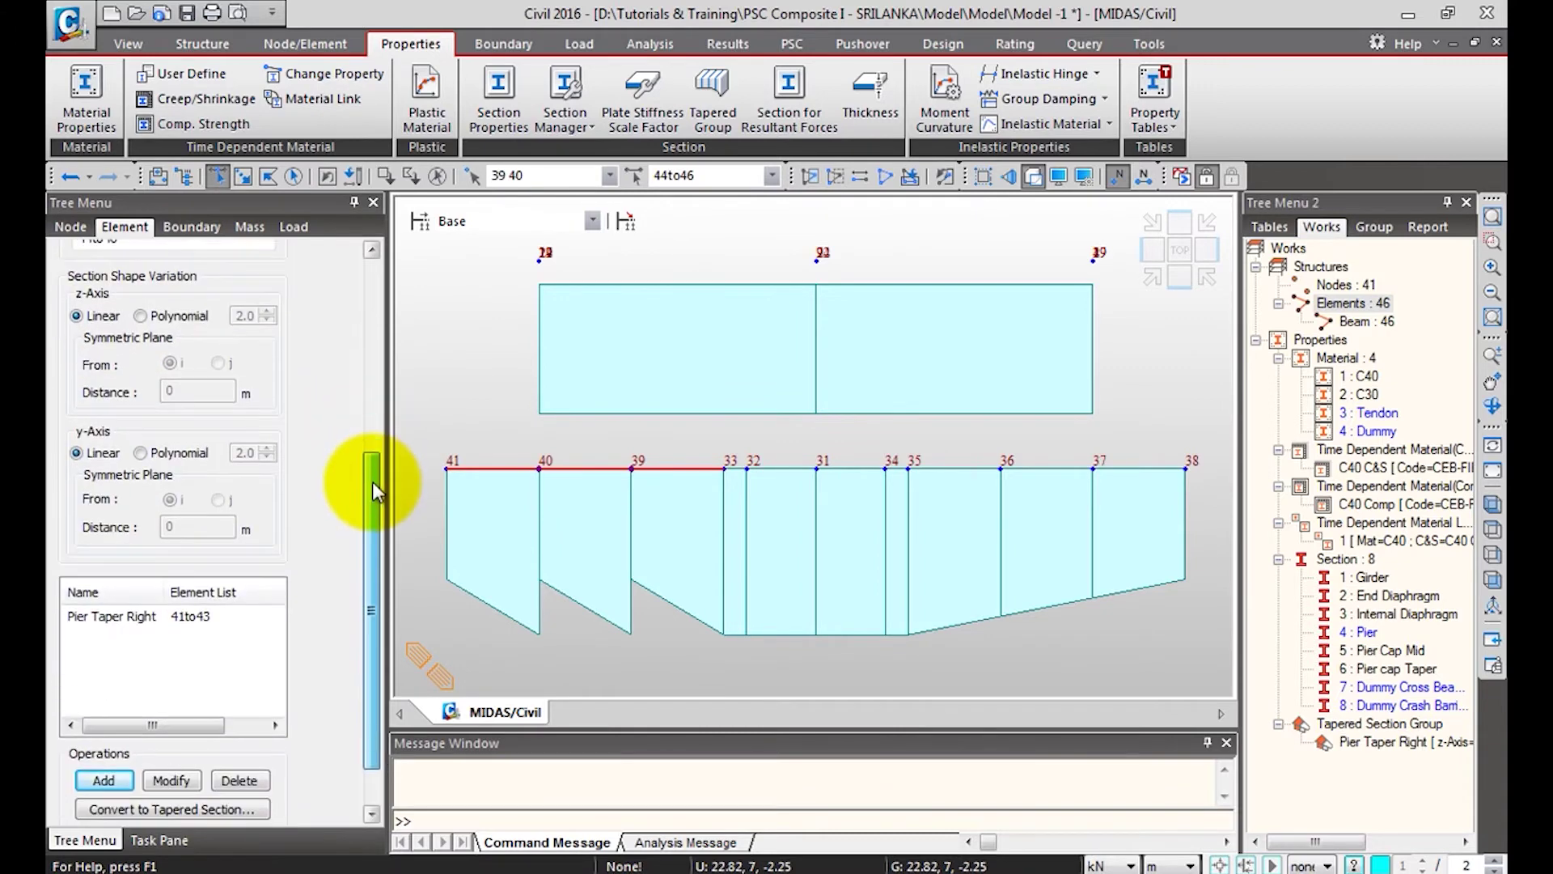
left_click(104, 778)
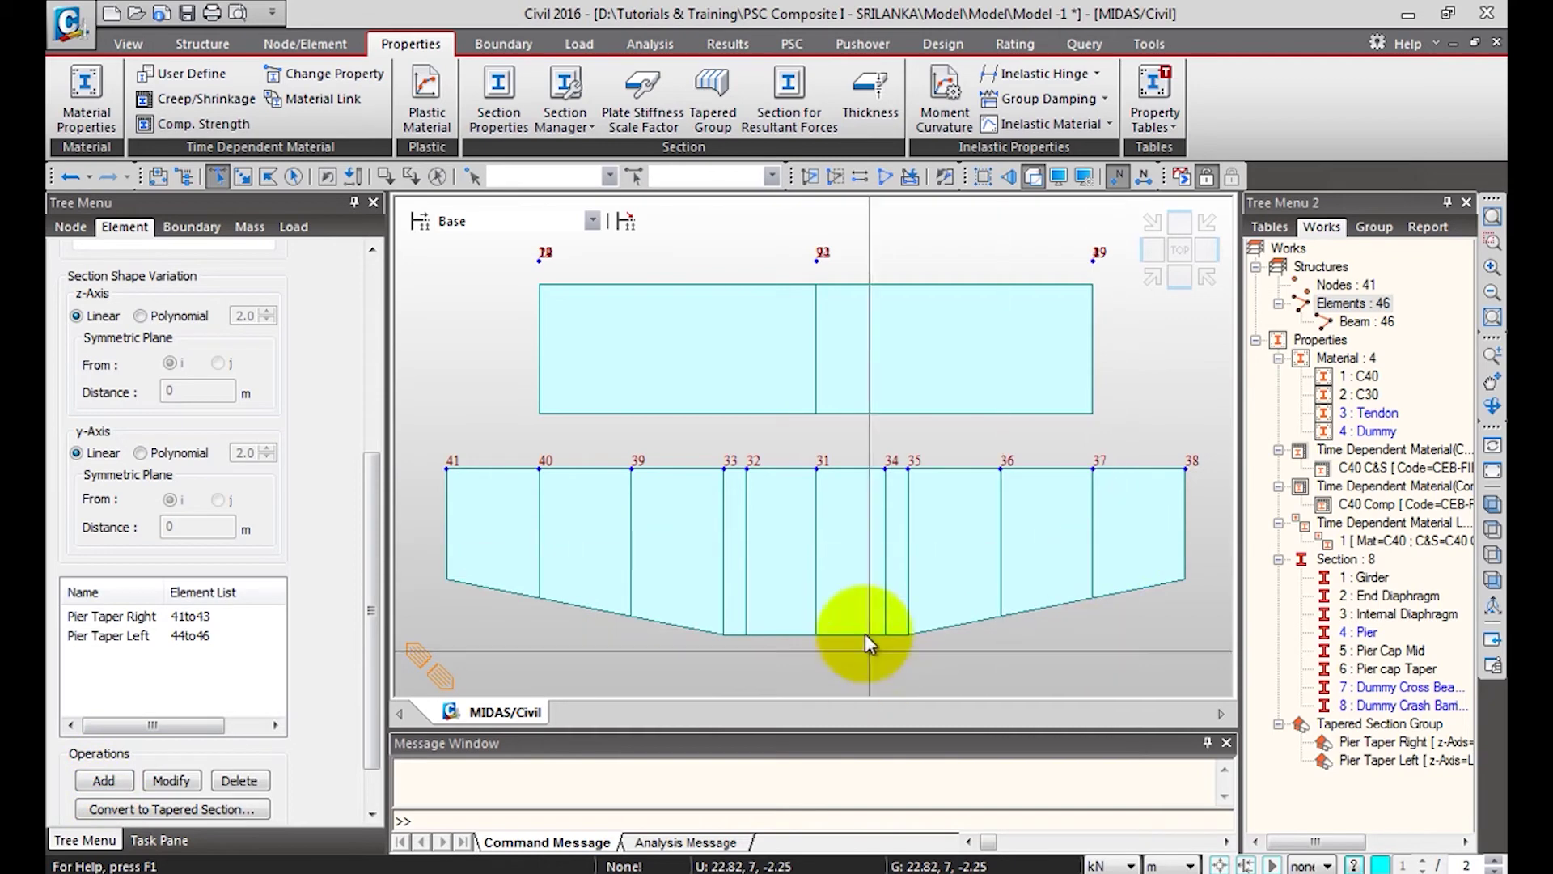
left_click_drag(367, 488, 366, 586)
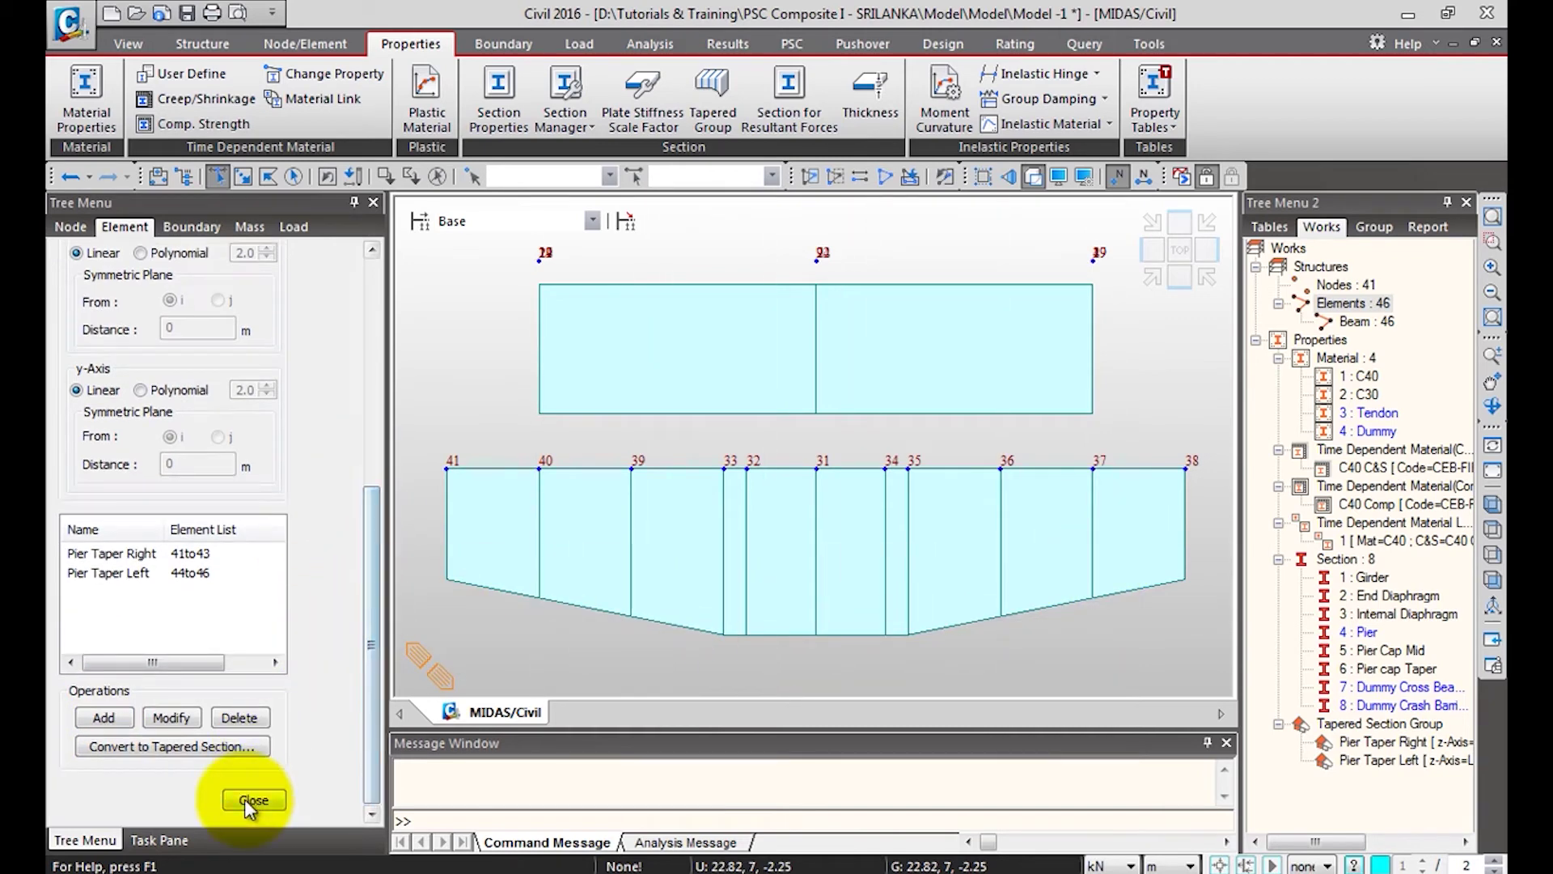
left_click(275, 798)
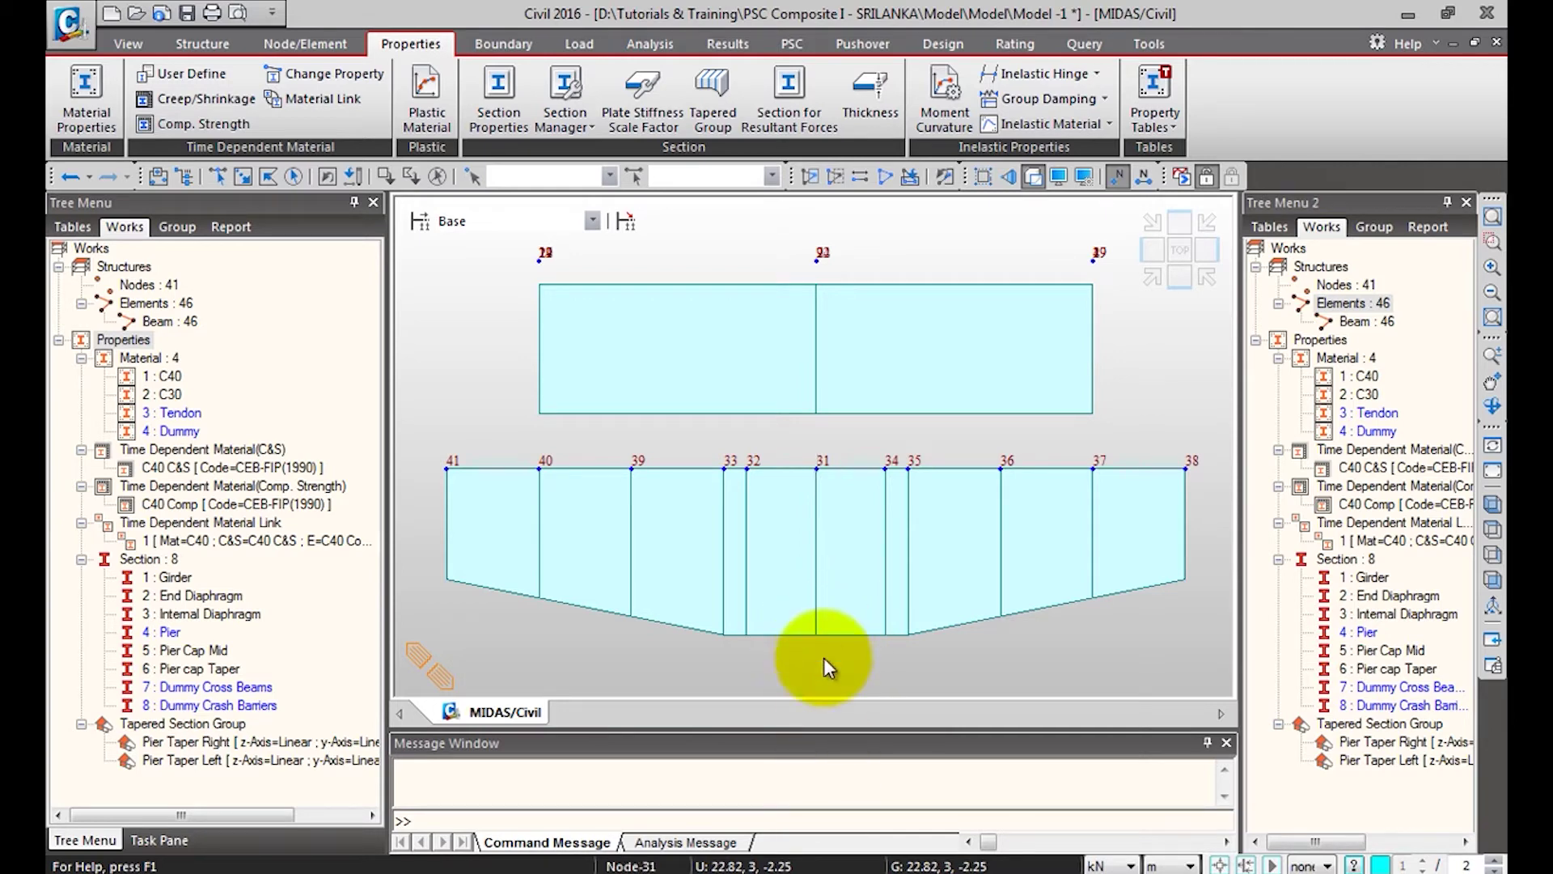
Copy node 31 at the middle of the pier cap by an equal distance of 0, 0, -1.8 m.
left_click(288, 40)
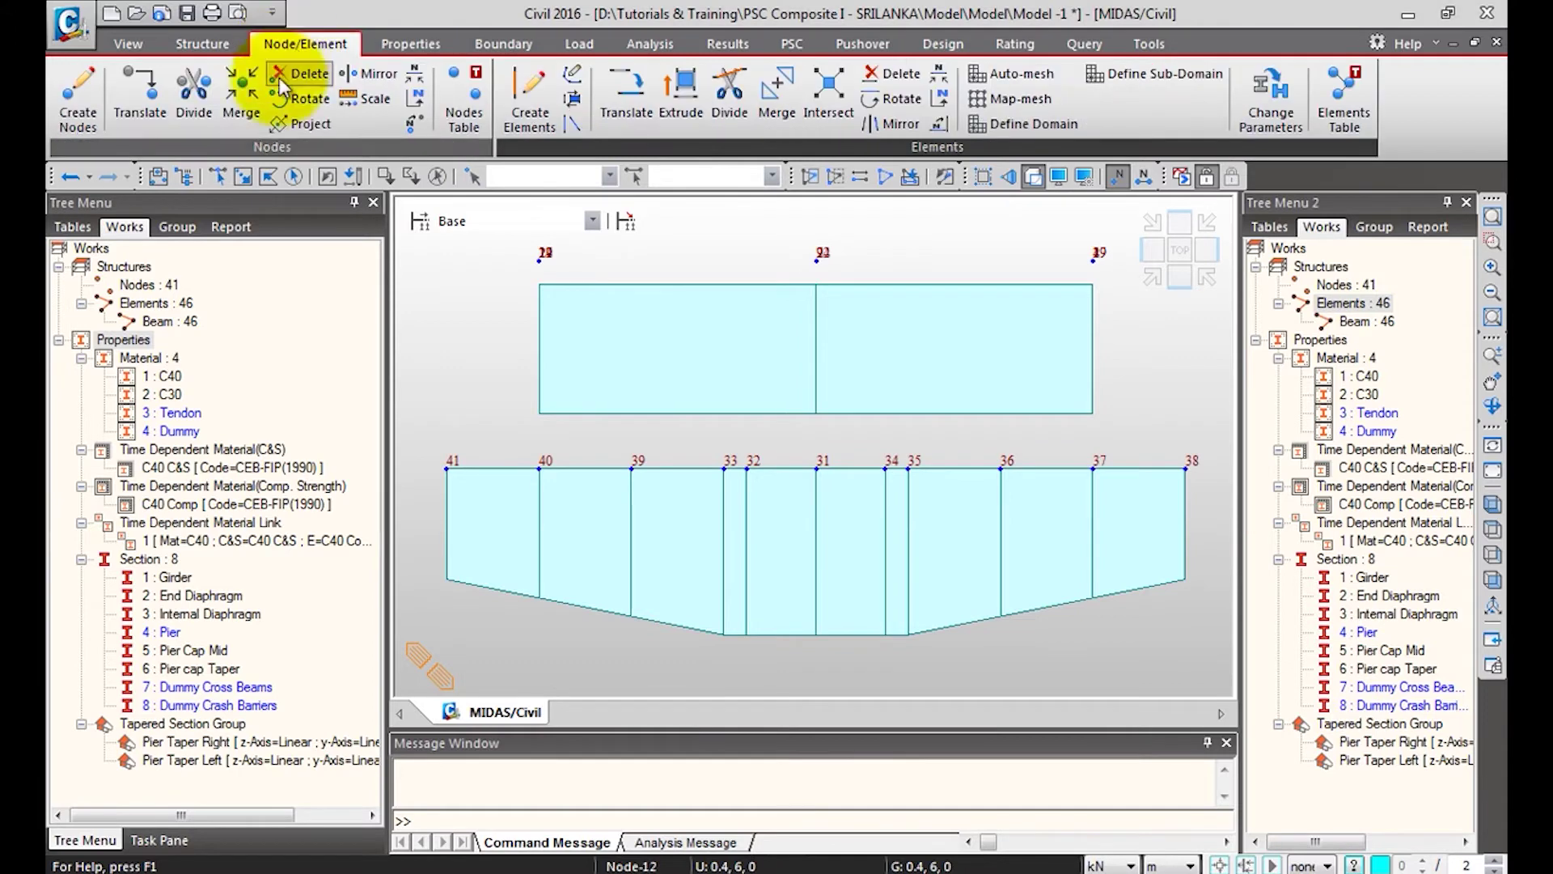
left_click(132, 89)
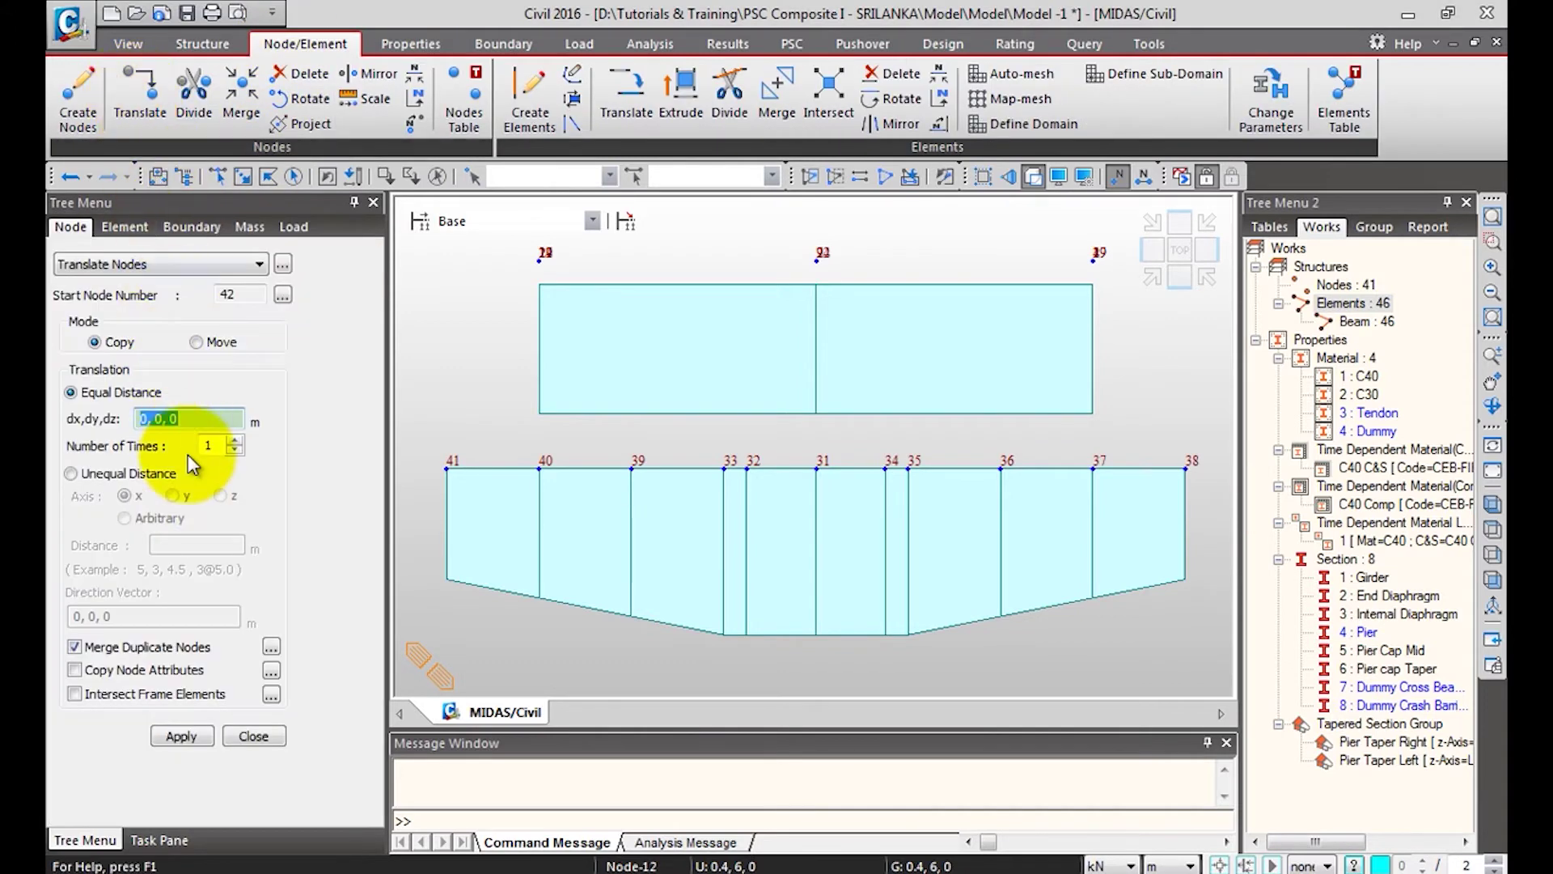
left_click(218, 176)
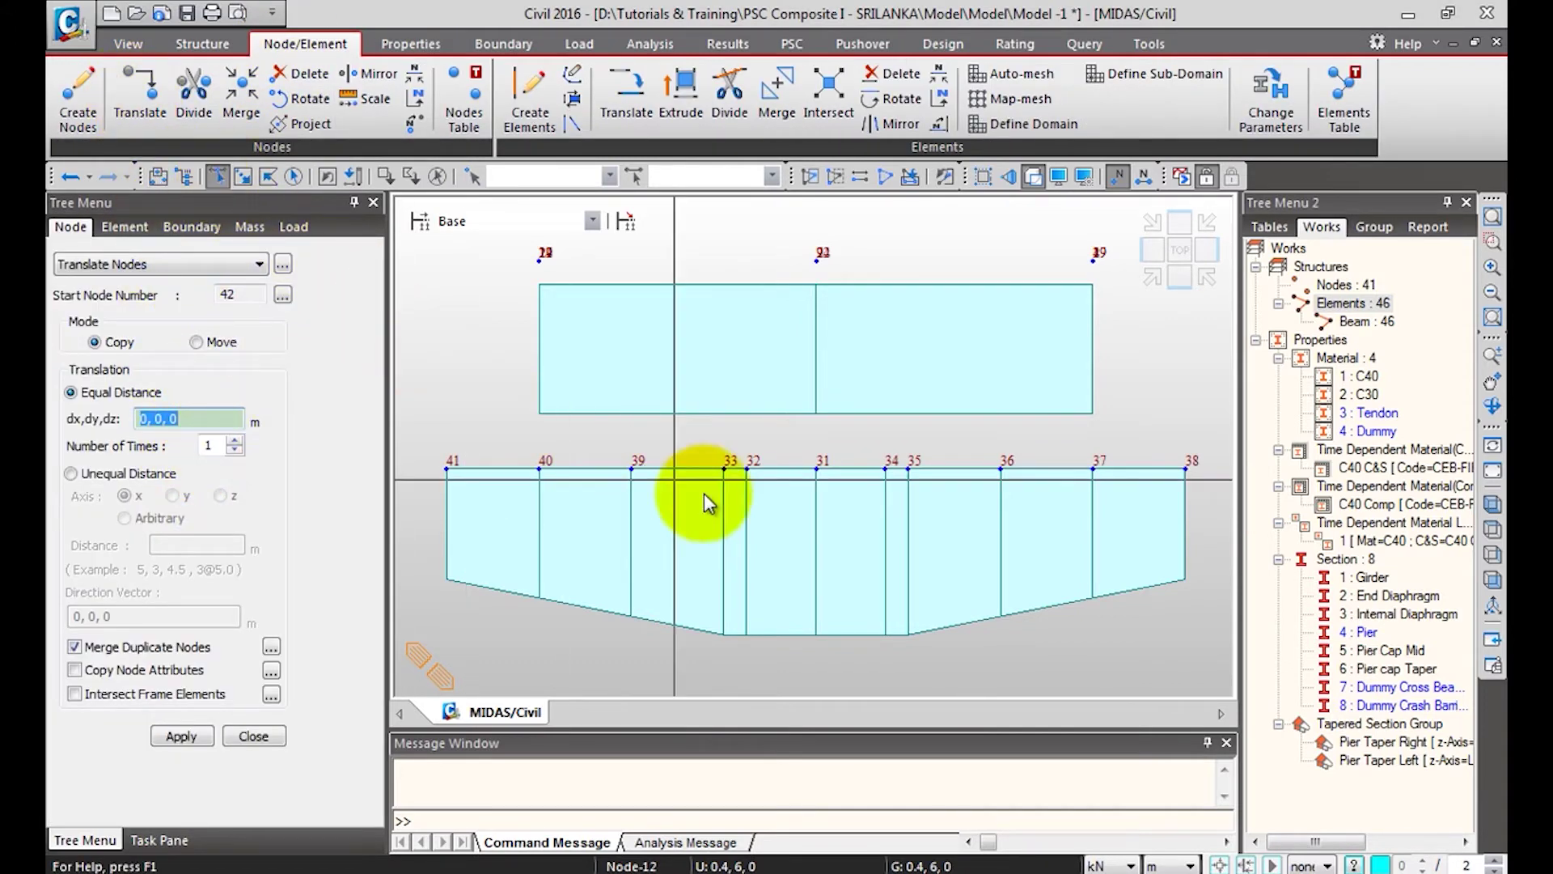
left_click(825, 481)
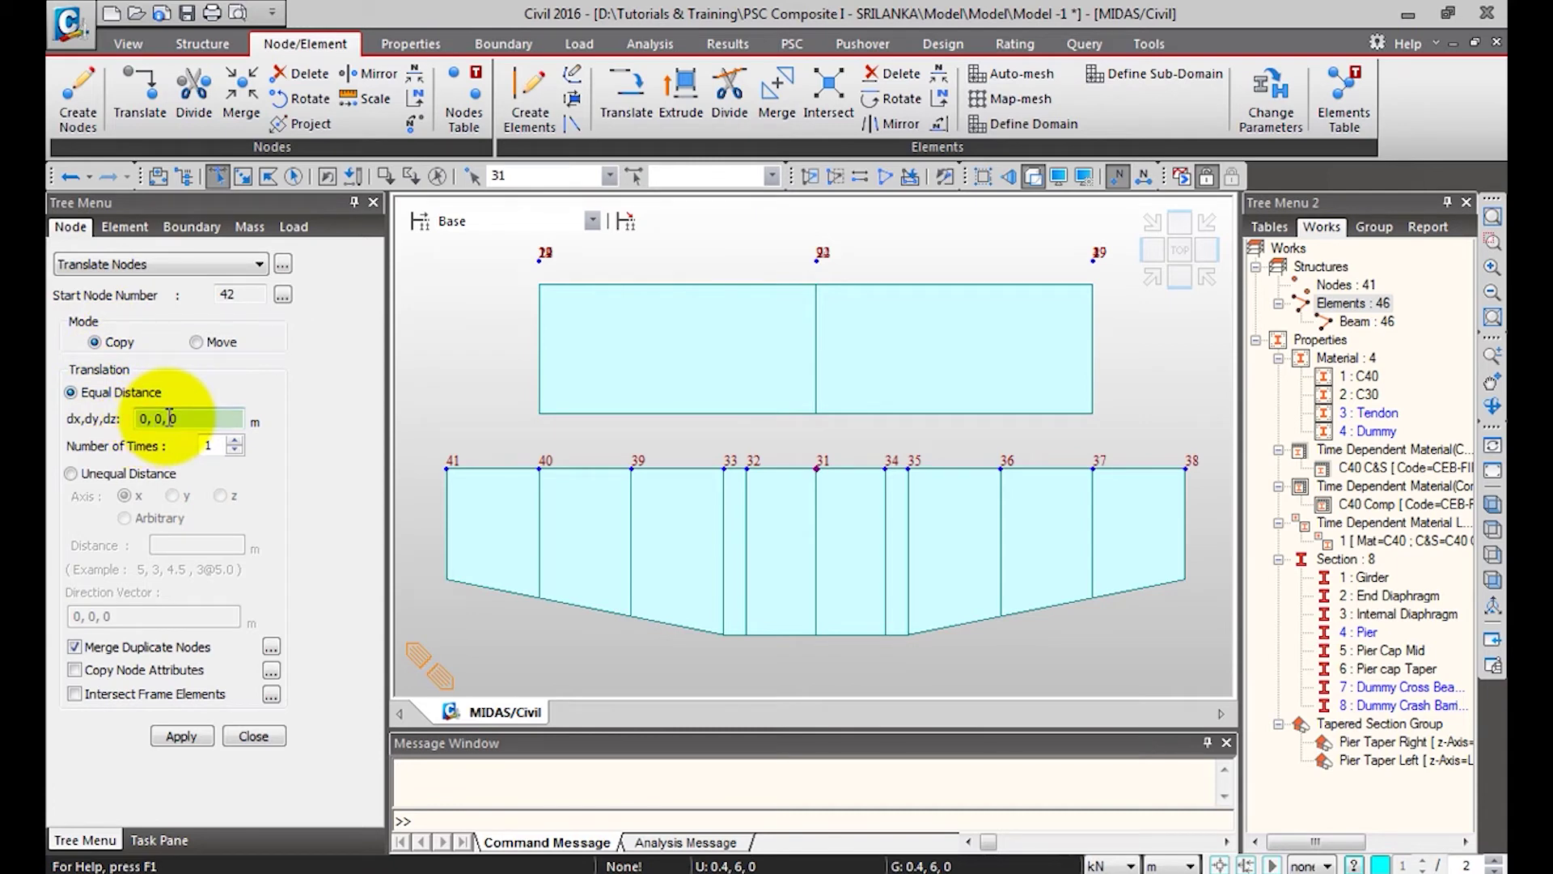
left_click_drag(169, 417, 188, 418)
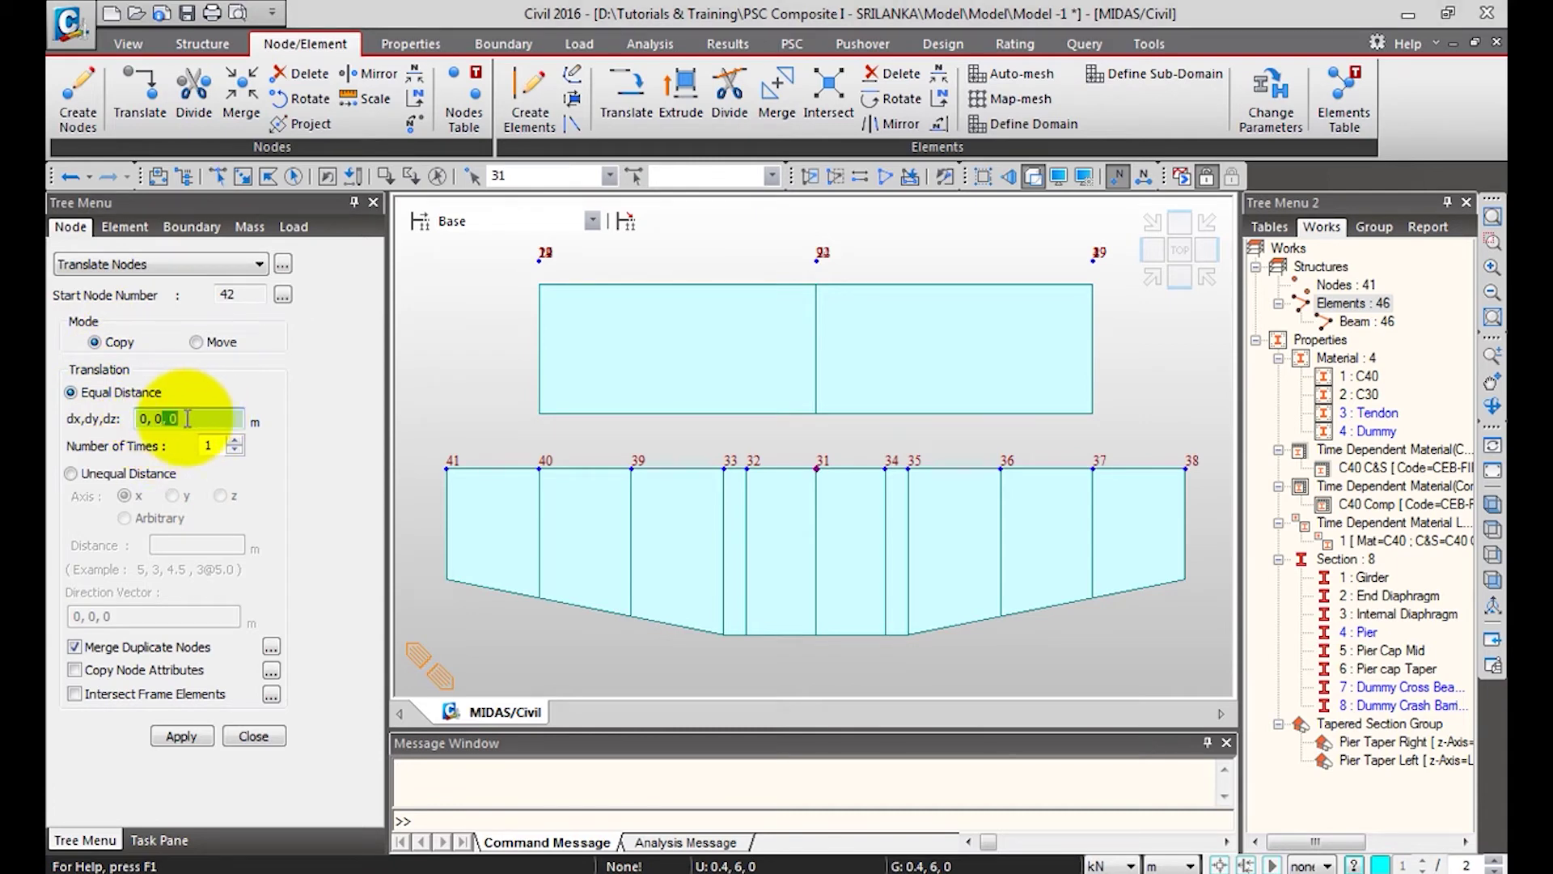
type("-1.8")
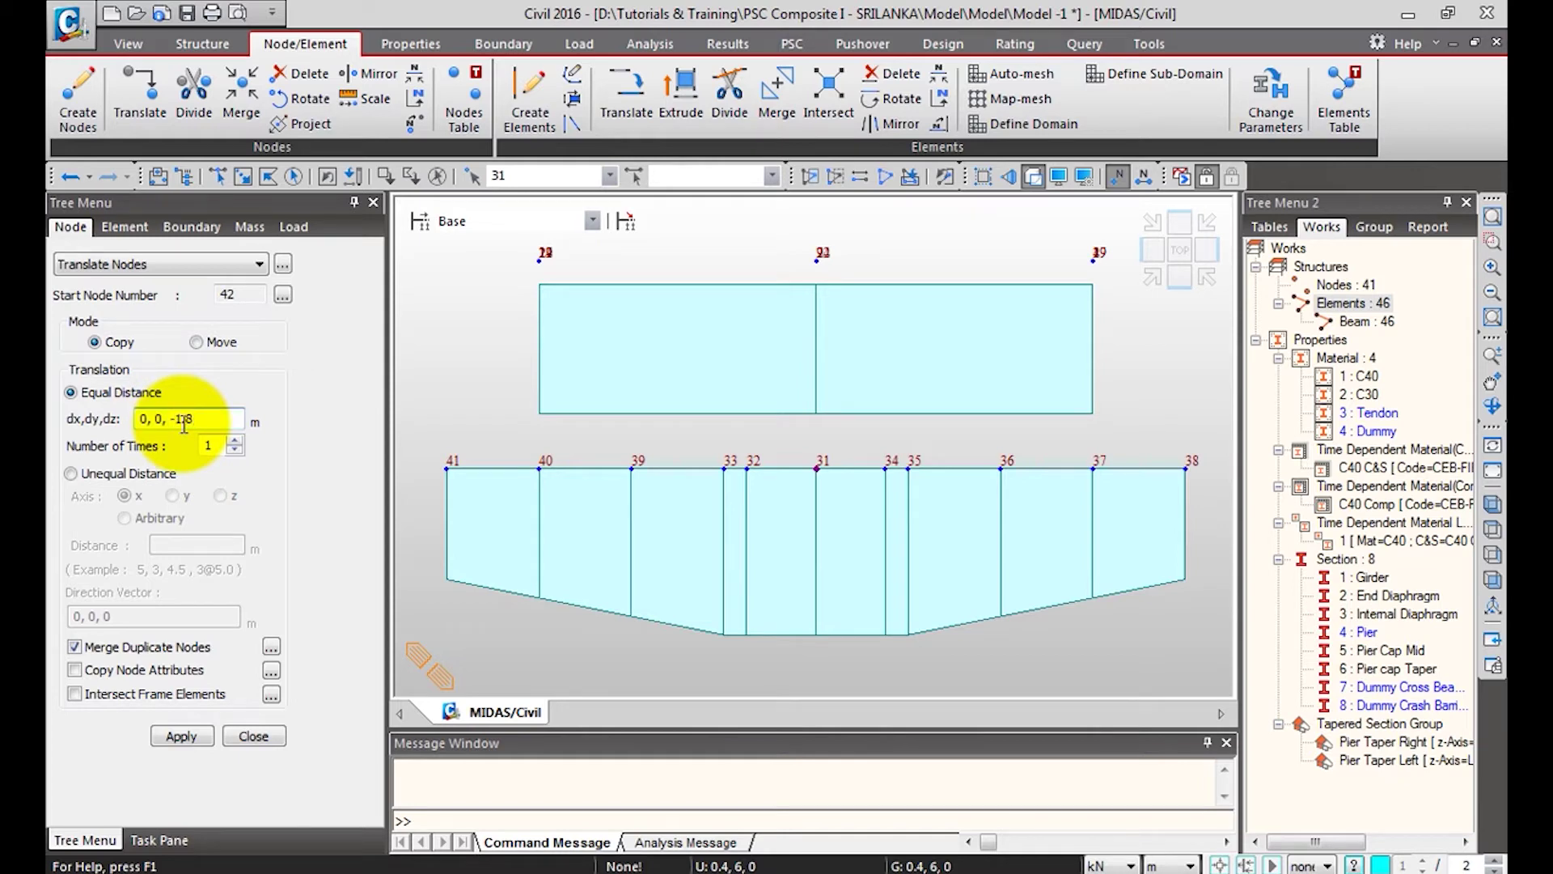
left_click(187, 741)
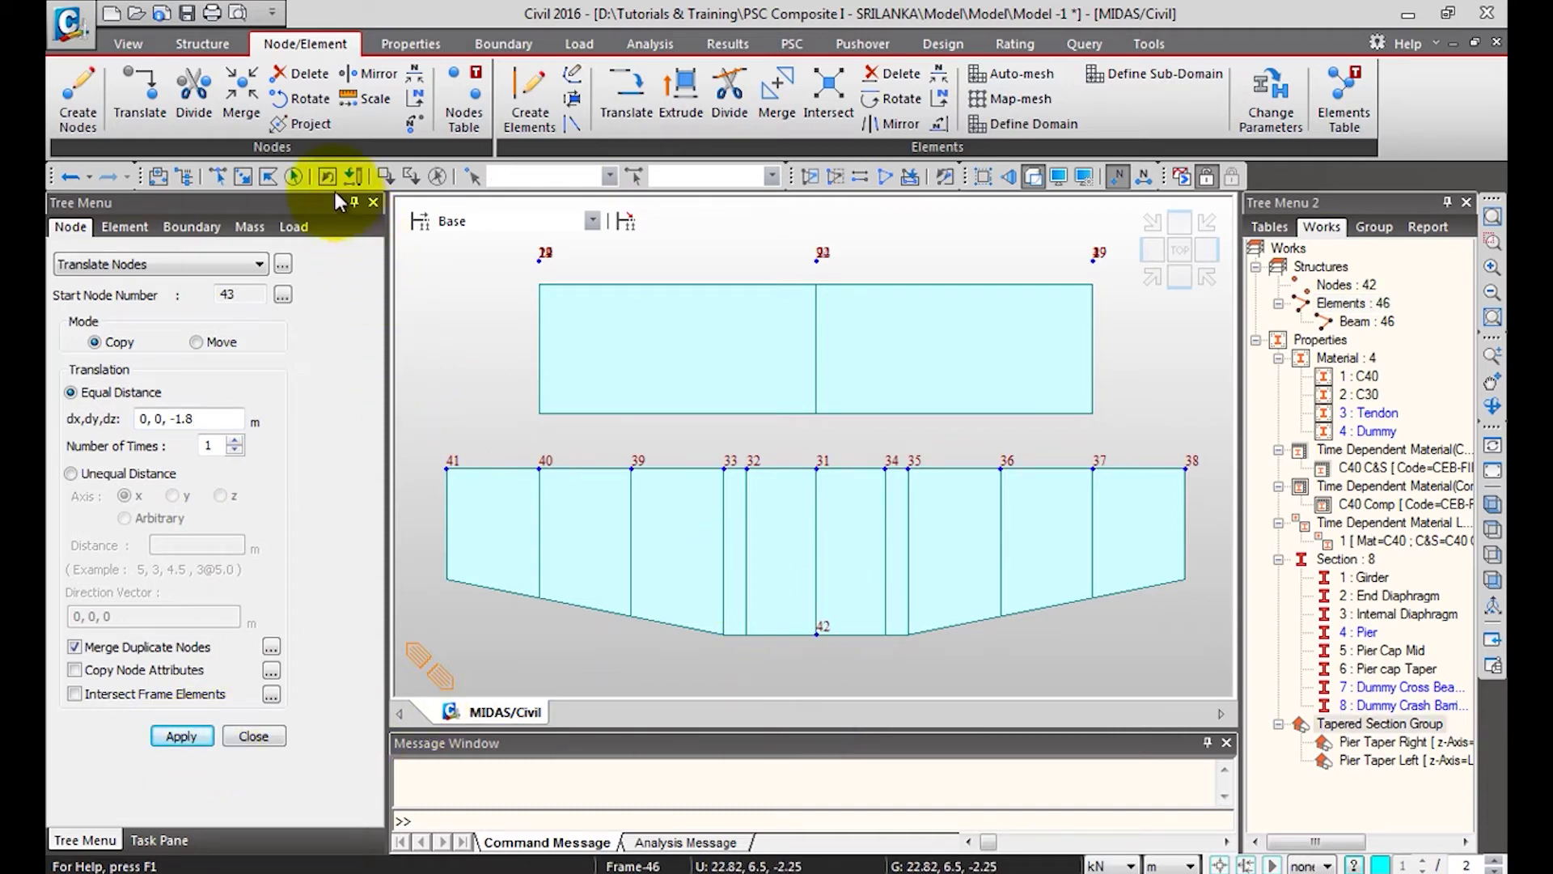
Select node 42 at the cap's underside and set up its extrusion with material C30 and the Pier section.
left_click(216, 176)
left_click_drag(806, 615, 838, 664)
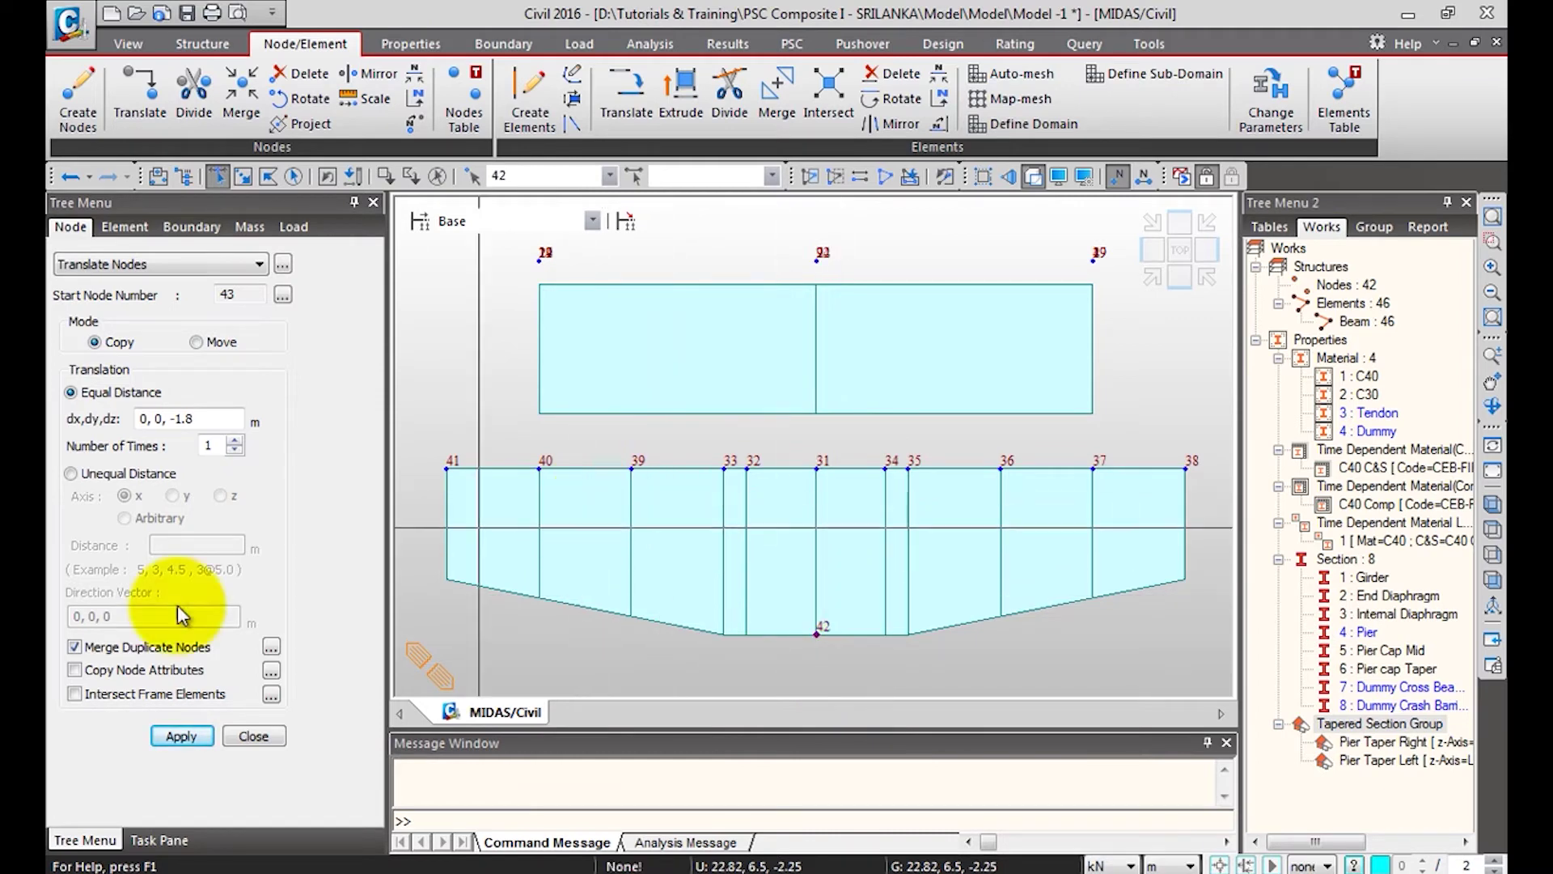
left_click(682, 93)
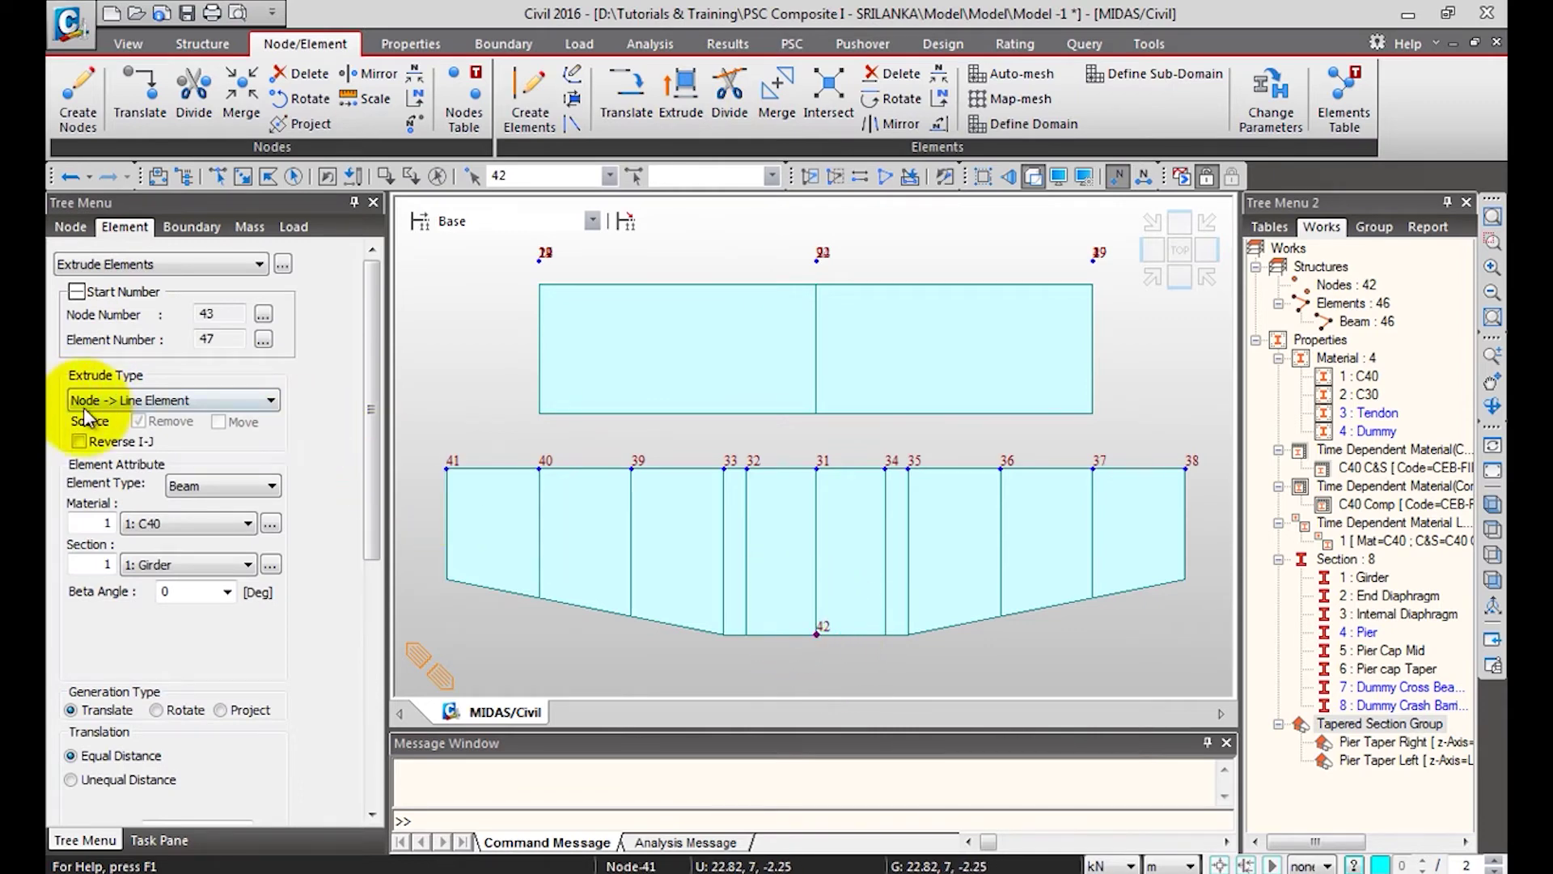
scroll(366, 312, "down", 2)
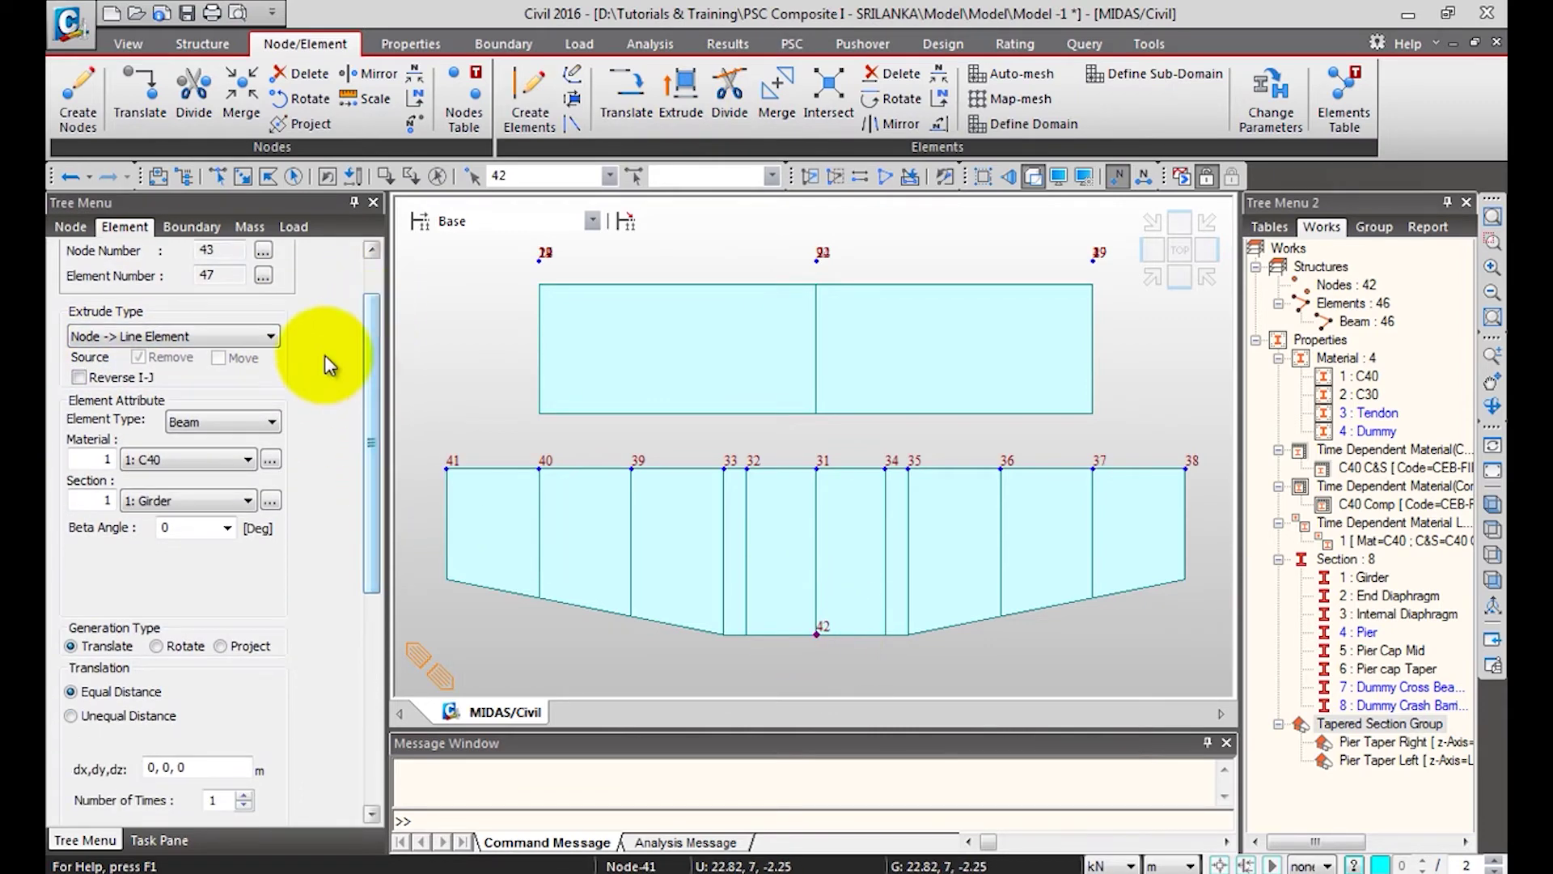
left_click(211, 458)
left_click(197, 494)
left_click(221, 500)
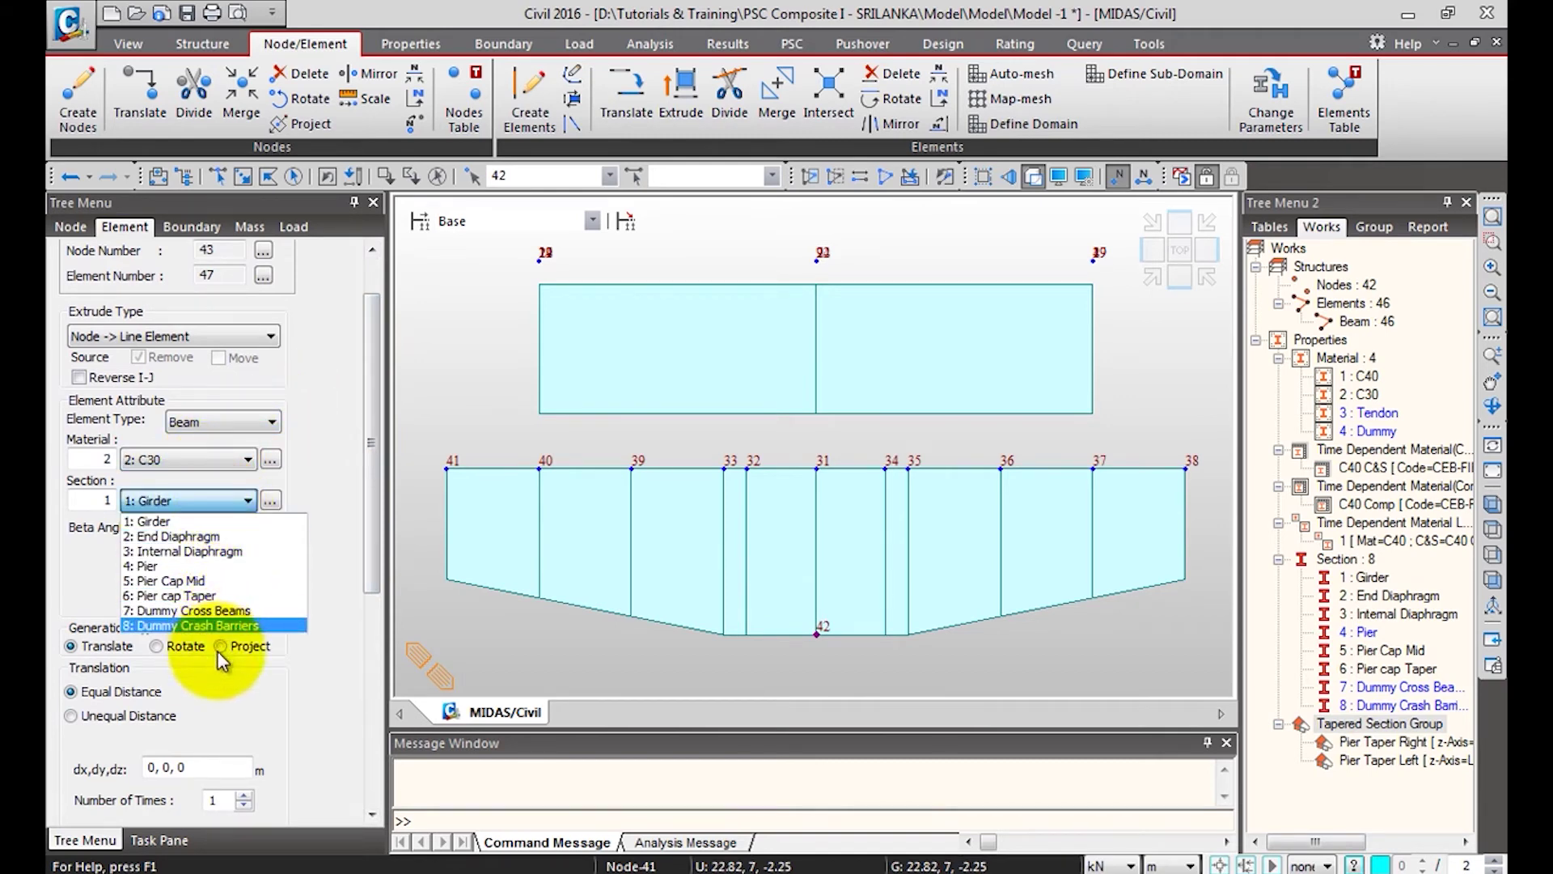
left_click(242, 565)
Extrude node 42 by 0, 0, -5.7 m to create the pier below the cap.
left_click_drag(367, 386, 363, 503)
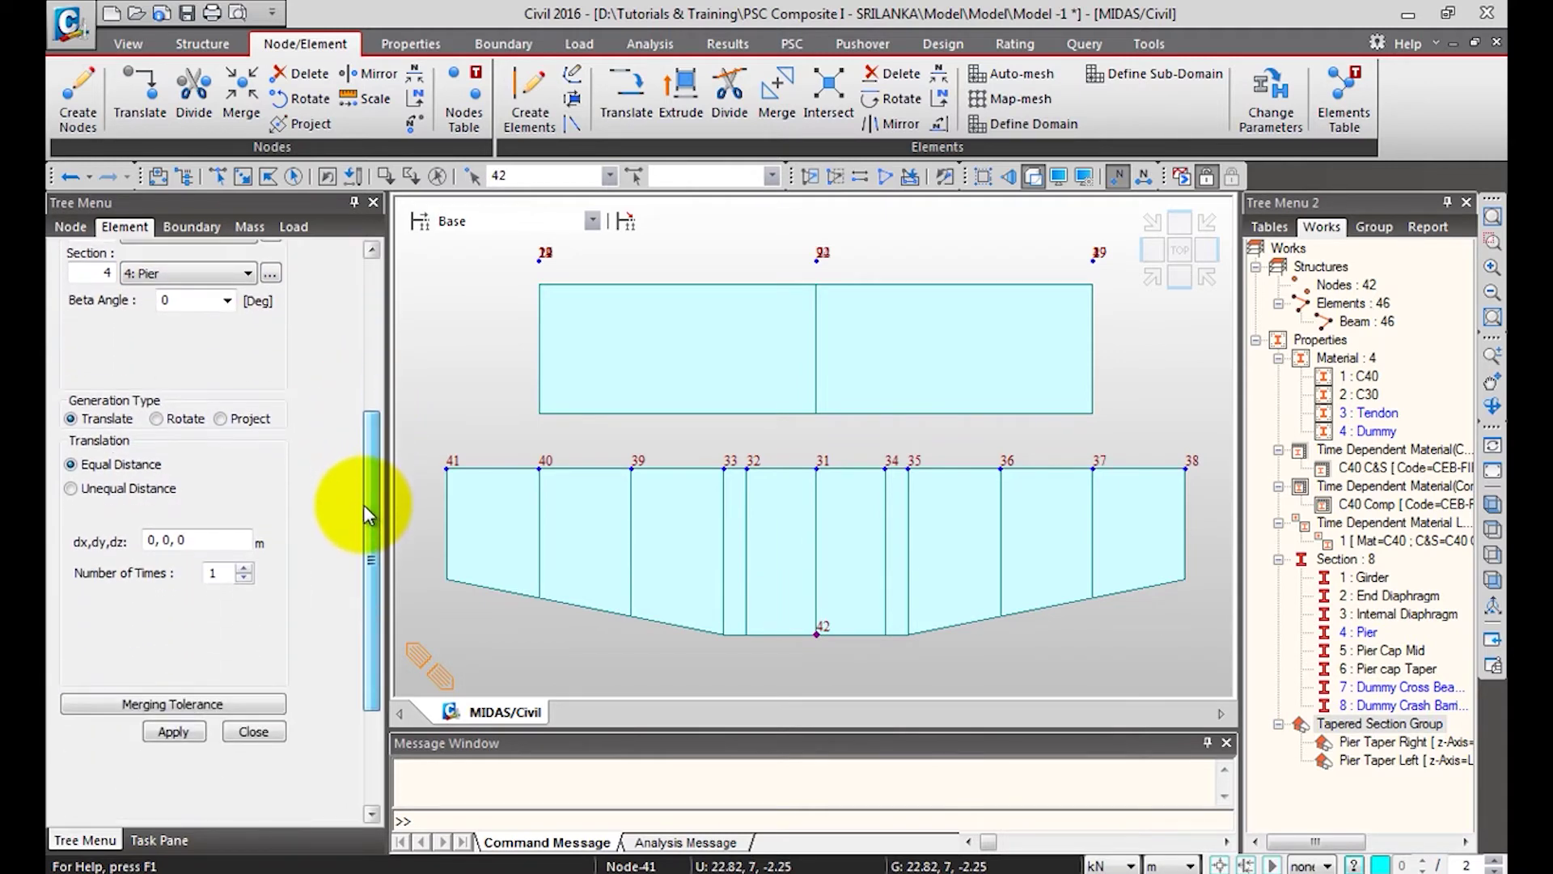
double_click(211, 549)
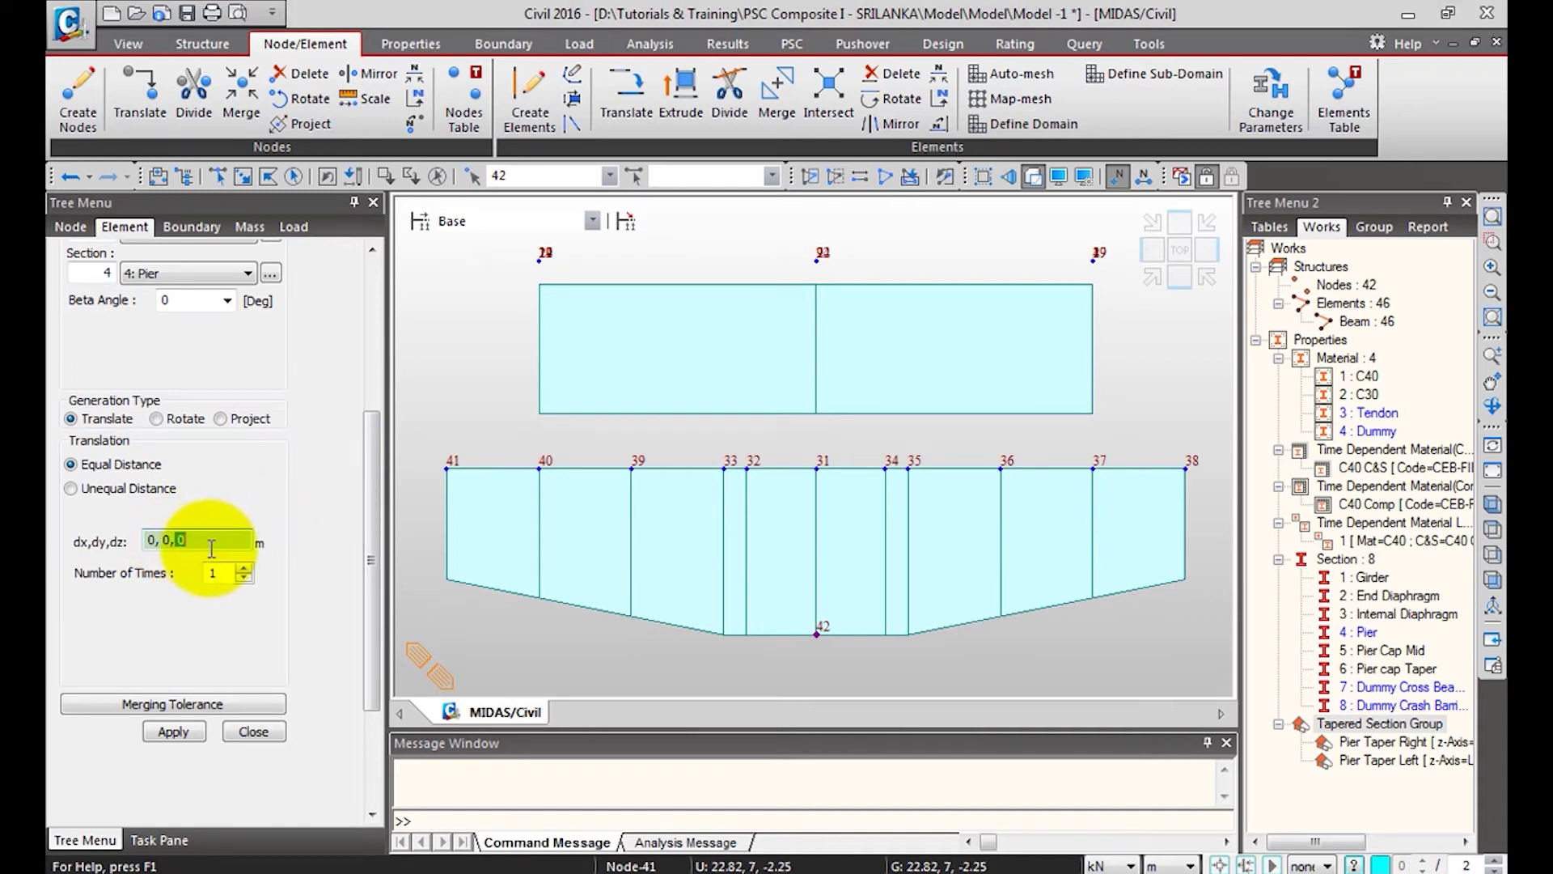
type("-5.7")
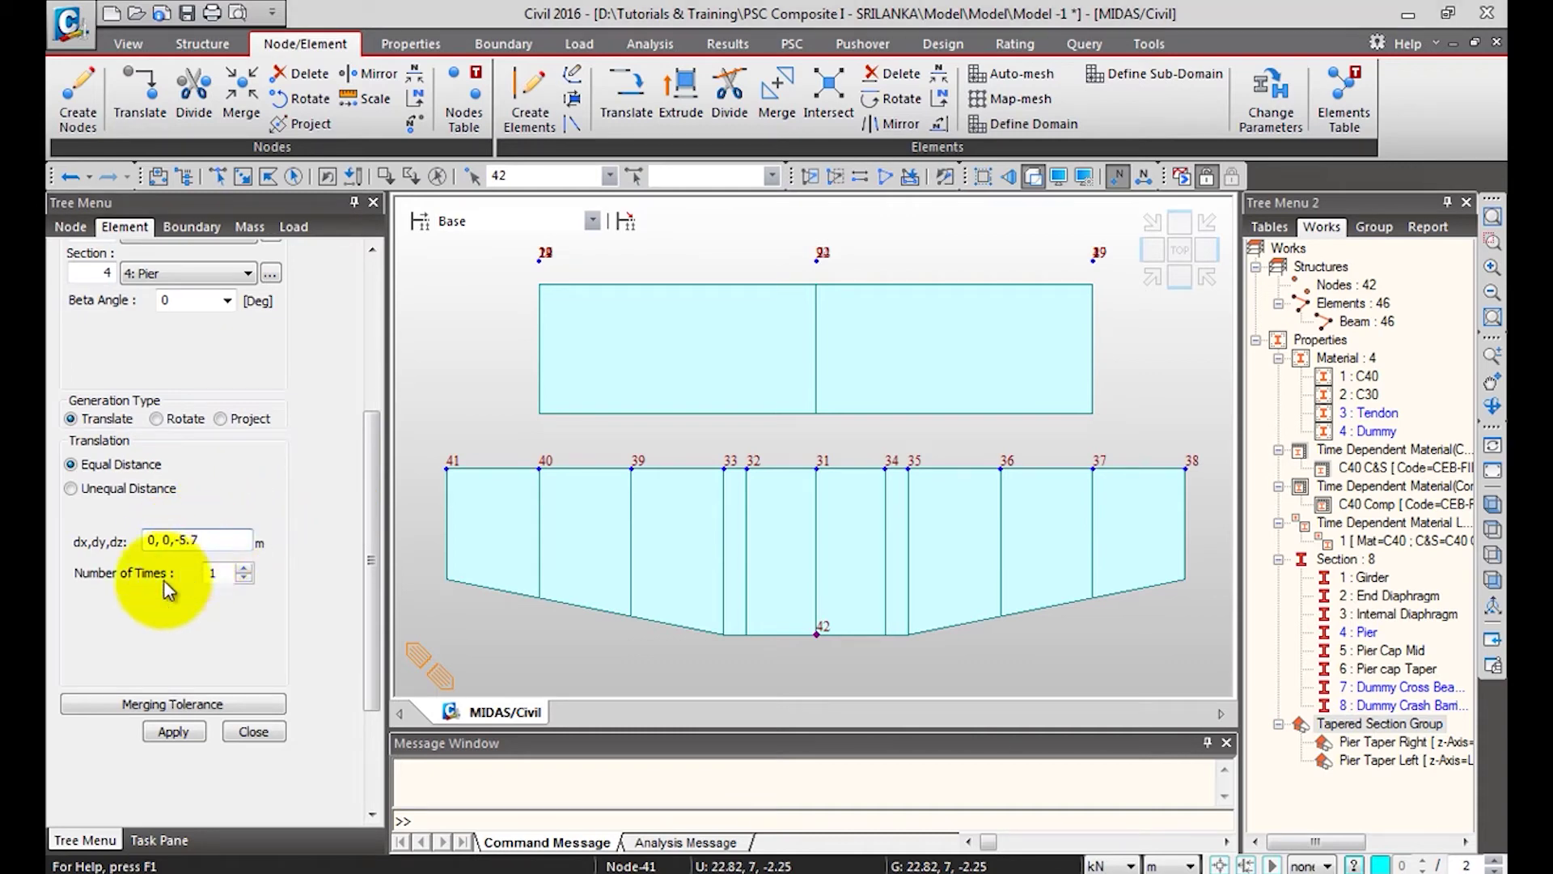
left_click(826, 630)
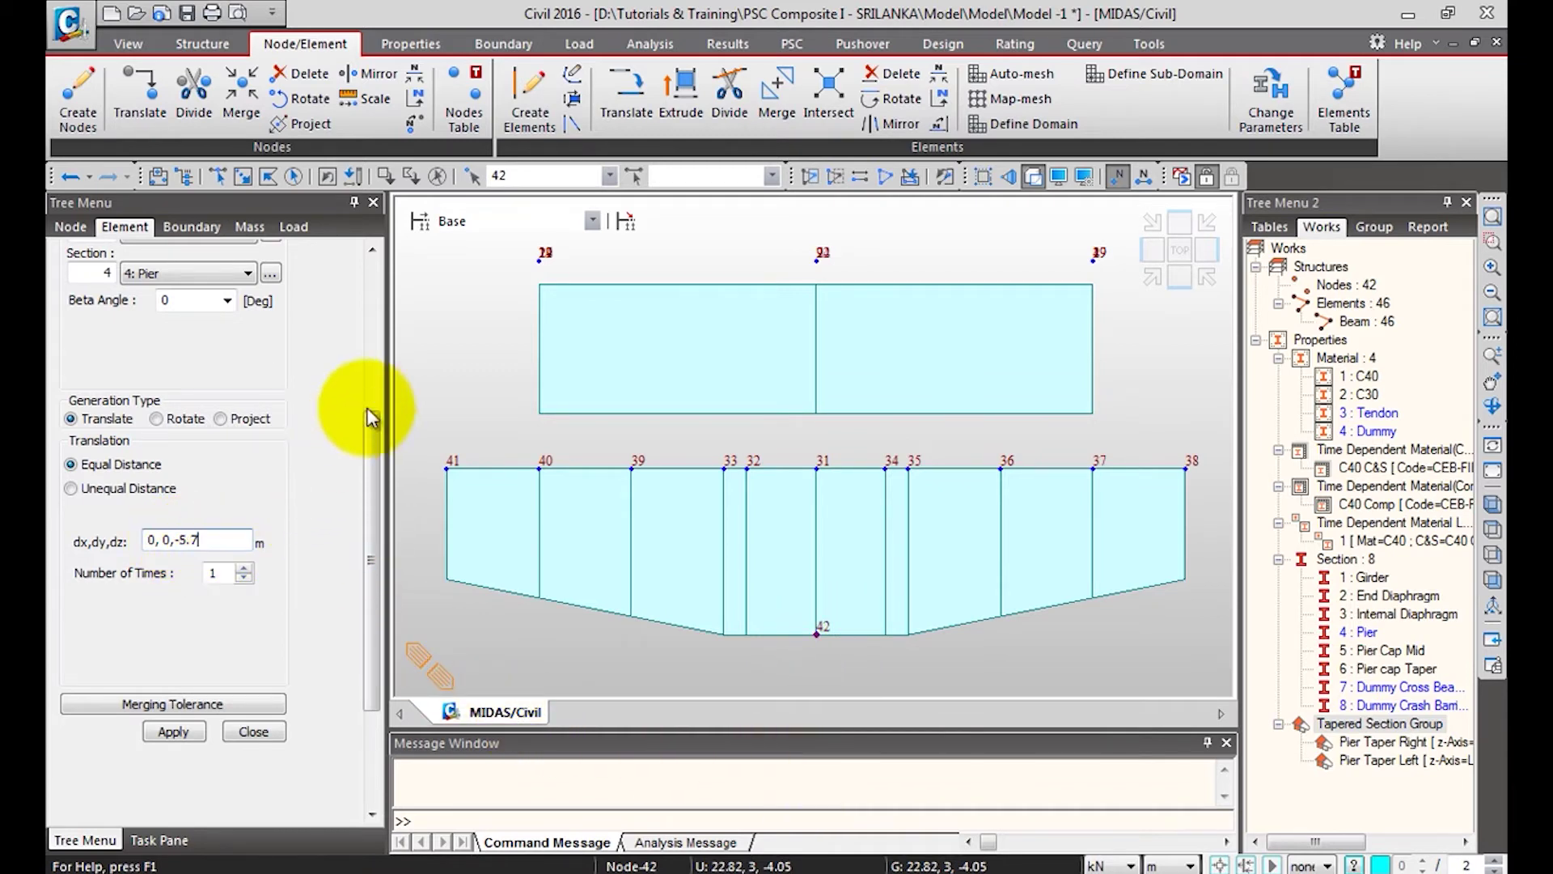
scroll(373, 461, "down", 3)
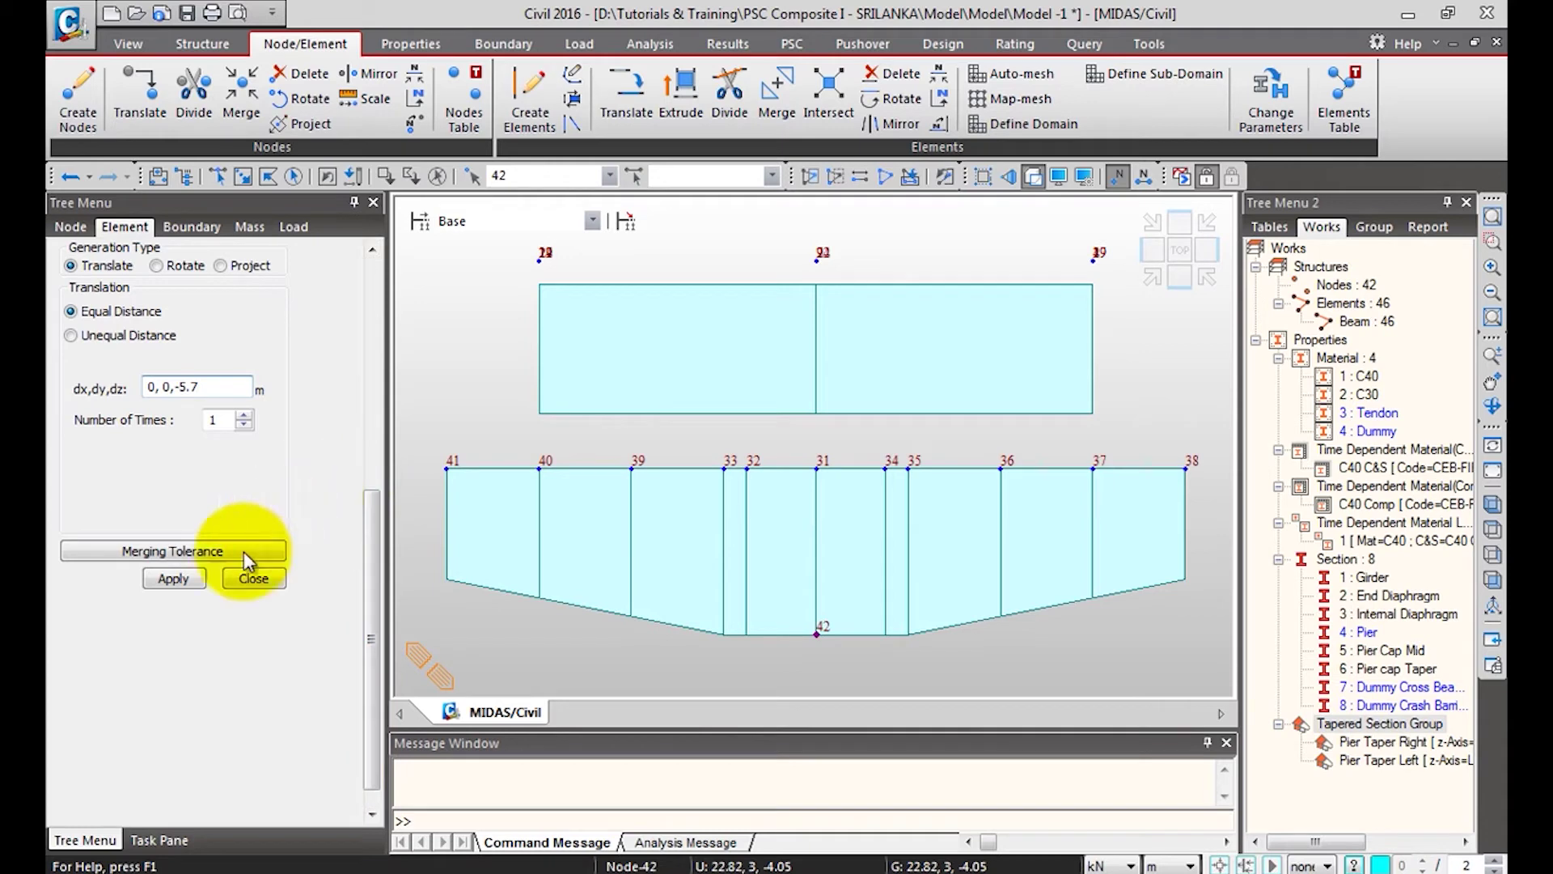
left_click(174, 580)
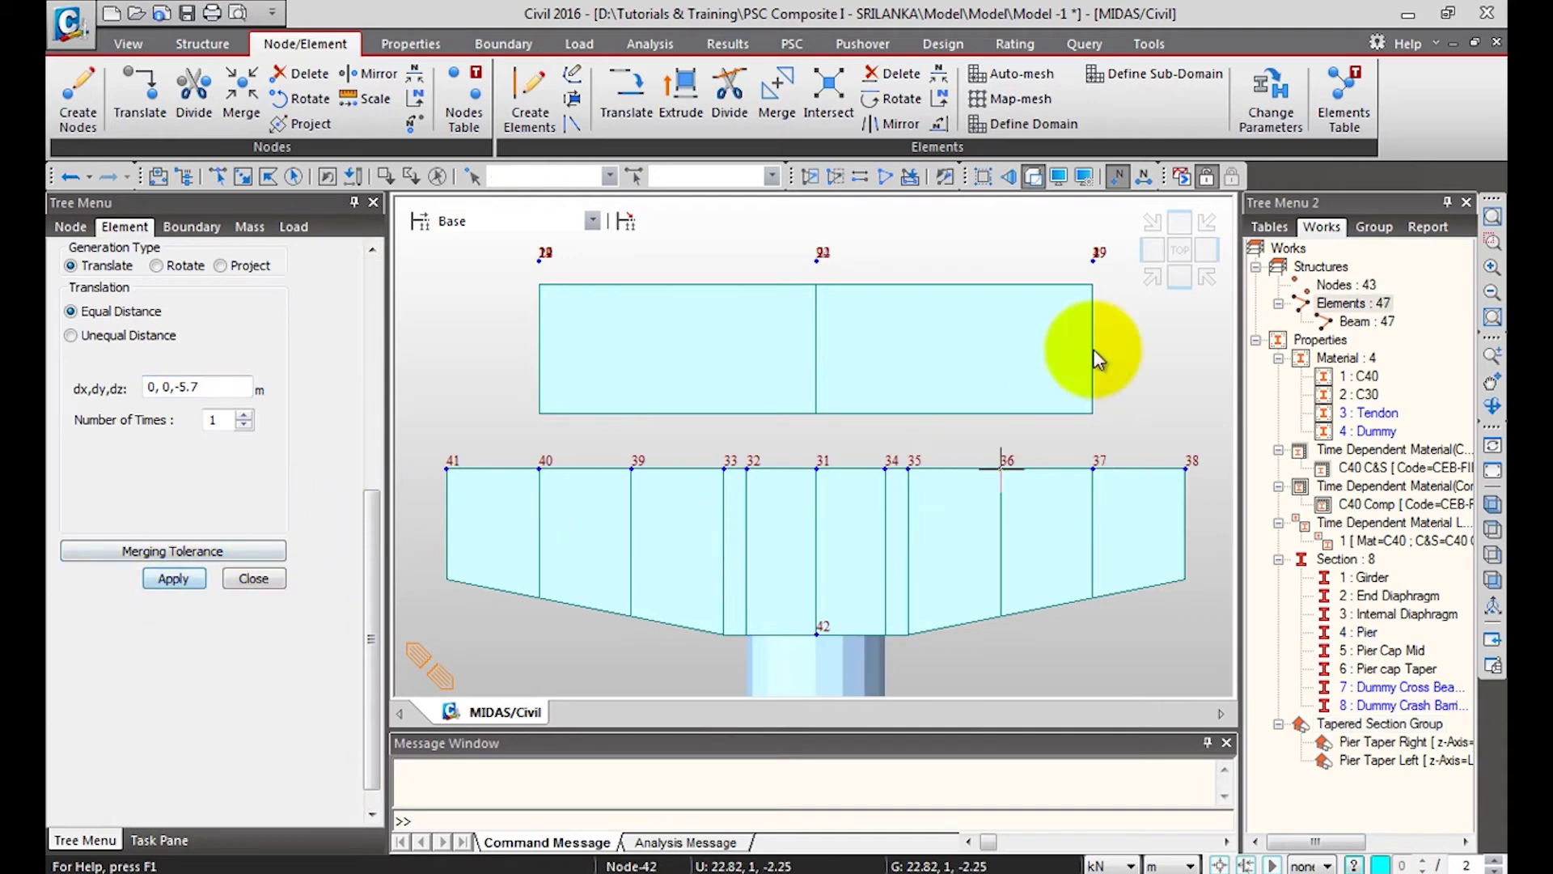
Finish the pier extrusion and bring the full bridge model back on display in isometric view.
left_click(1150, 249)
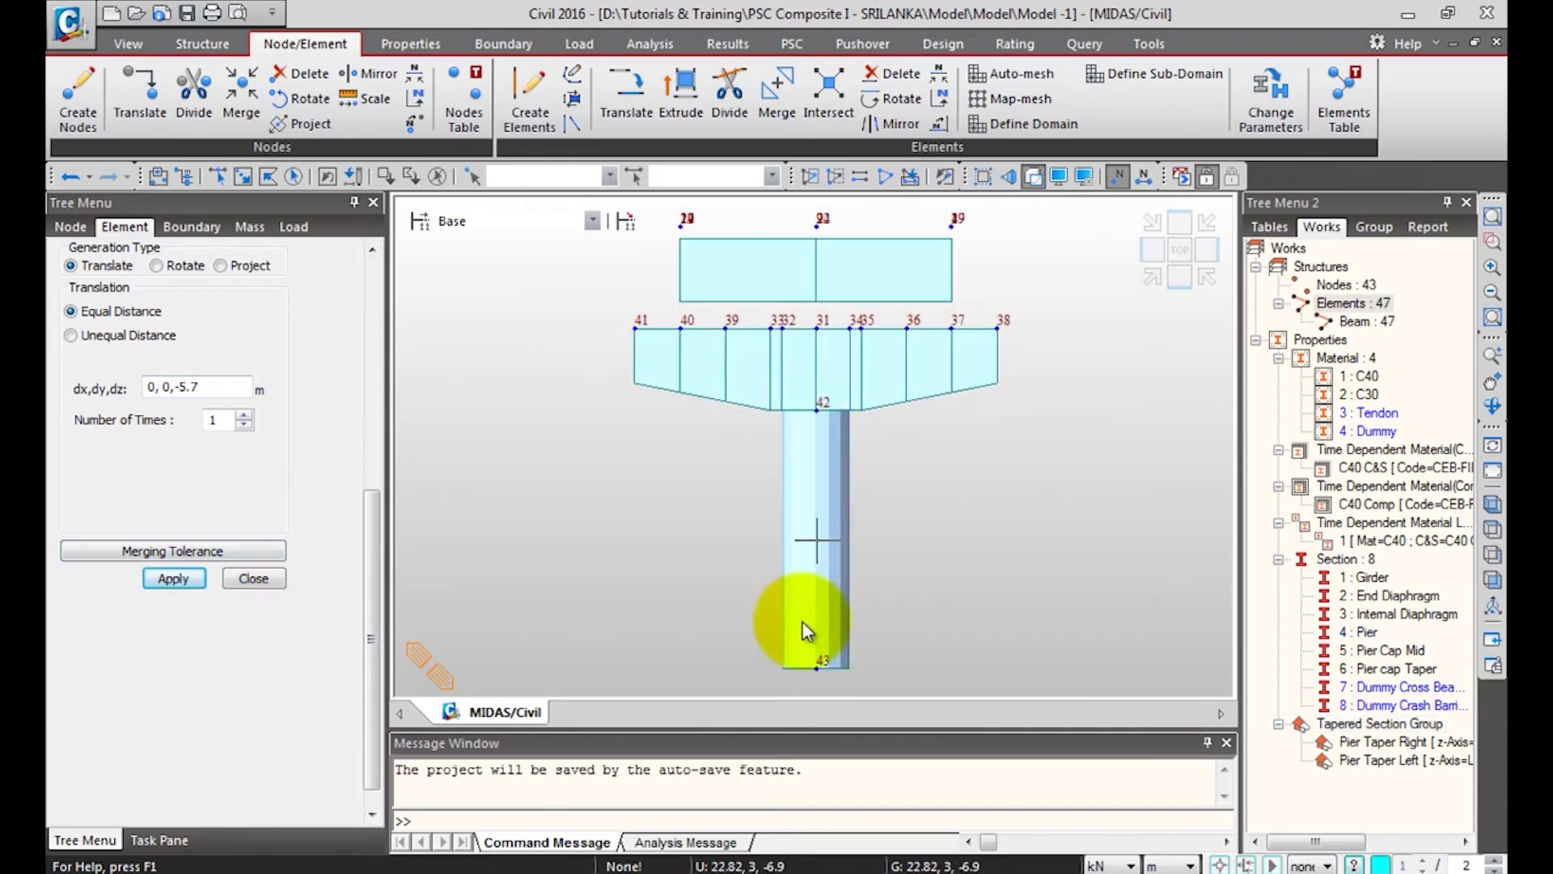
left_click(253, 578)
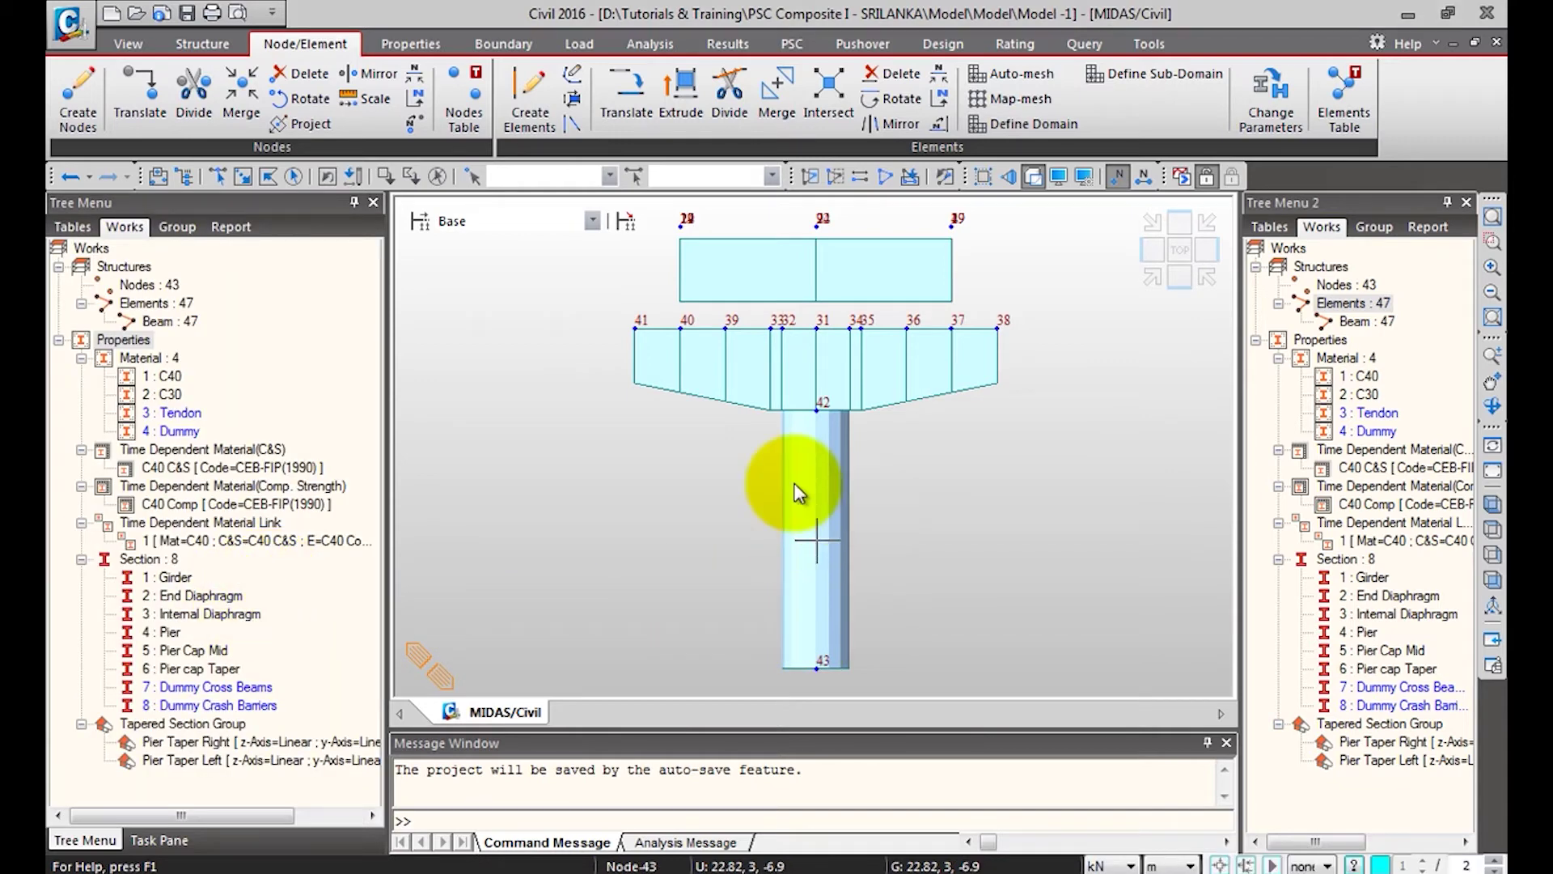
left_click(1153, 274)
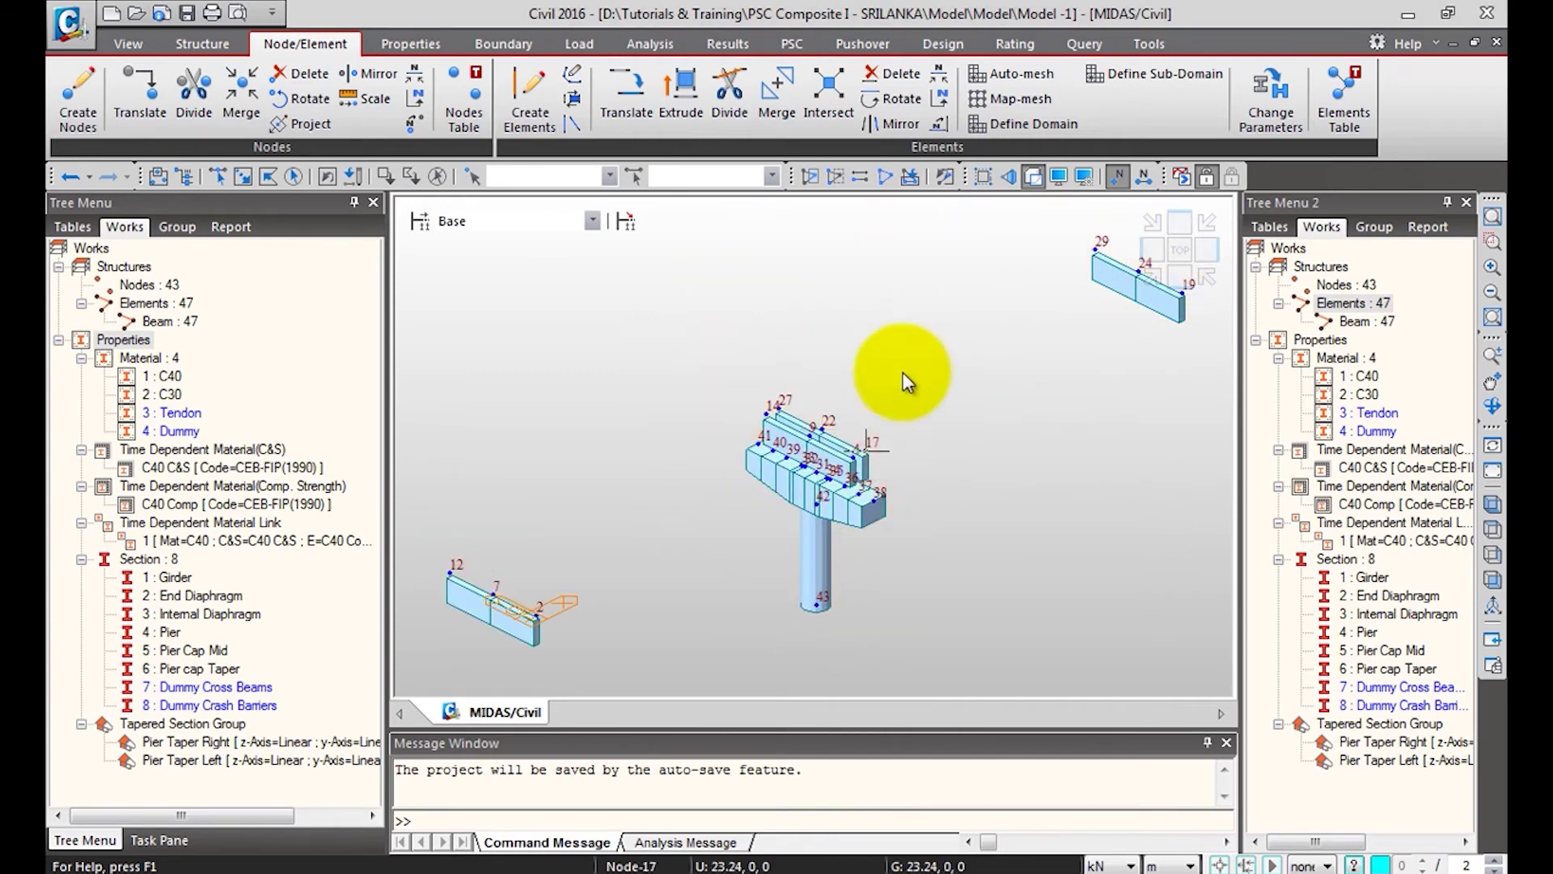
left_click(886, 176)
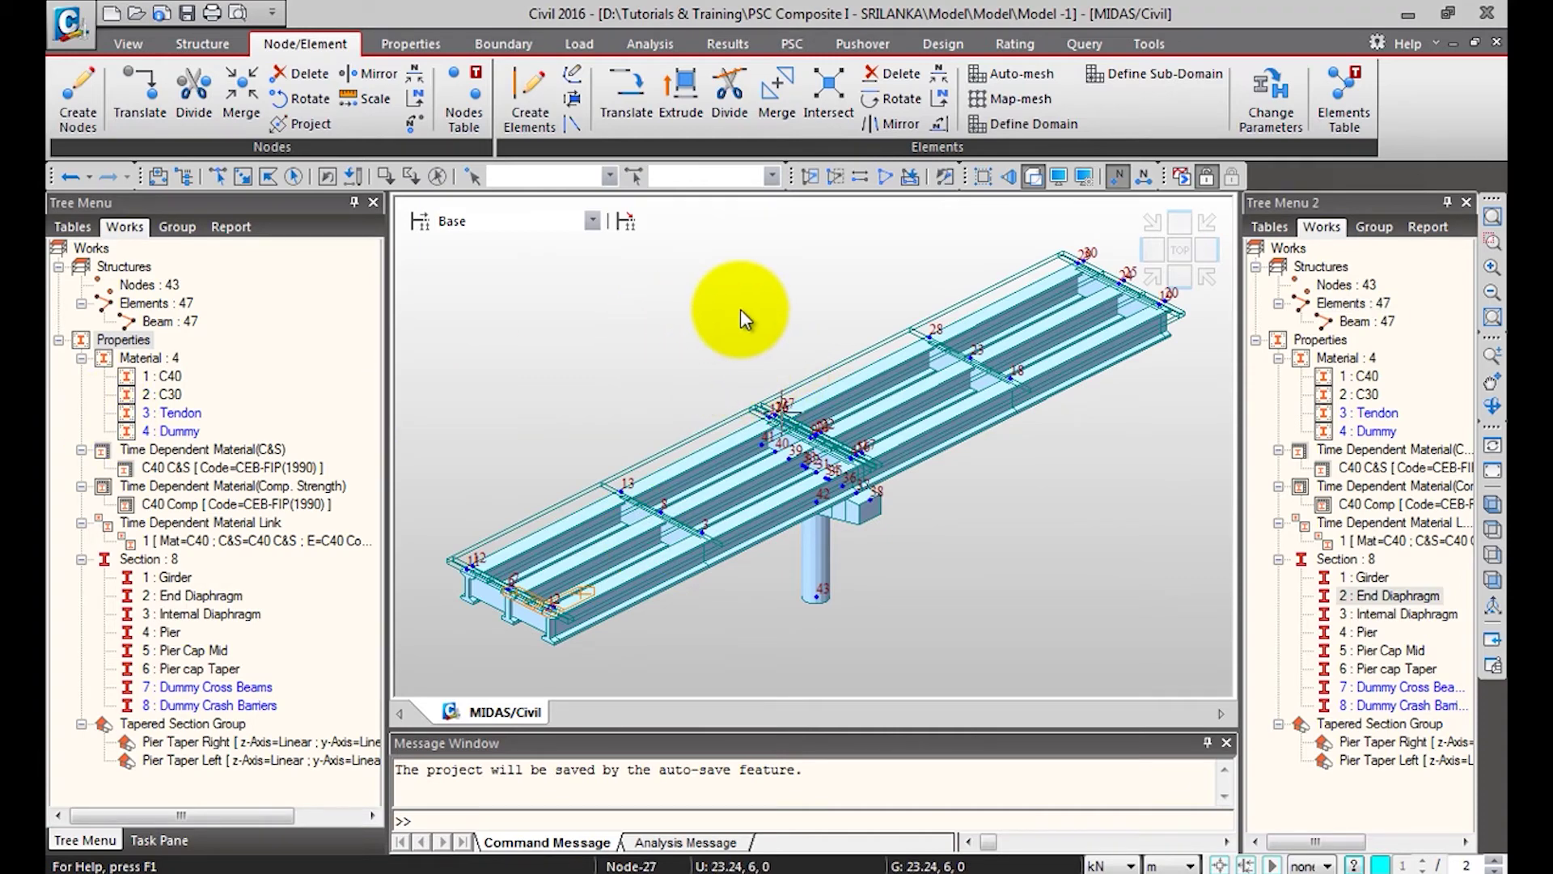
Isolate the elements with the End Diaphragm section and set up a node copy at unequal z distances of -1.95, -0.3 m.
left_click(1376, 599)
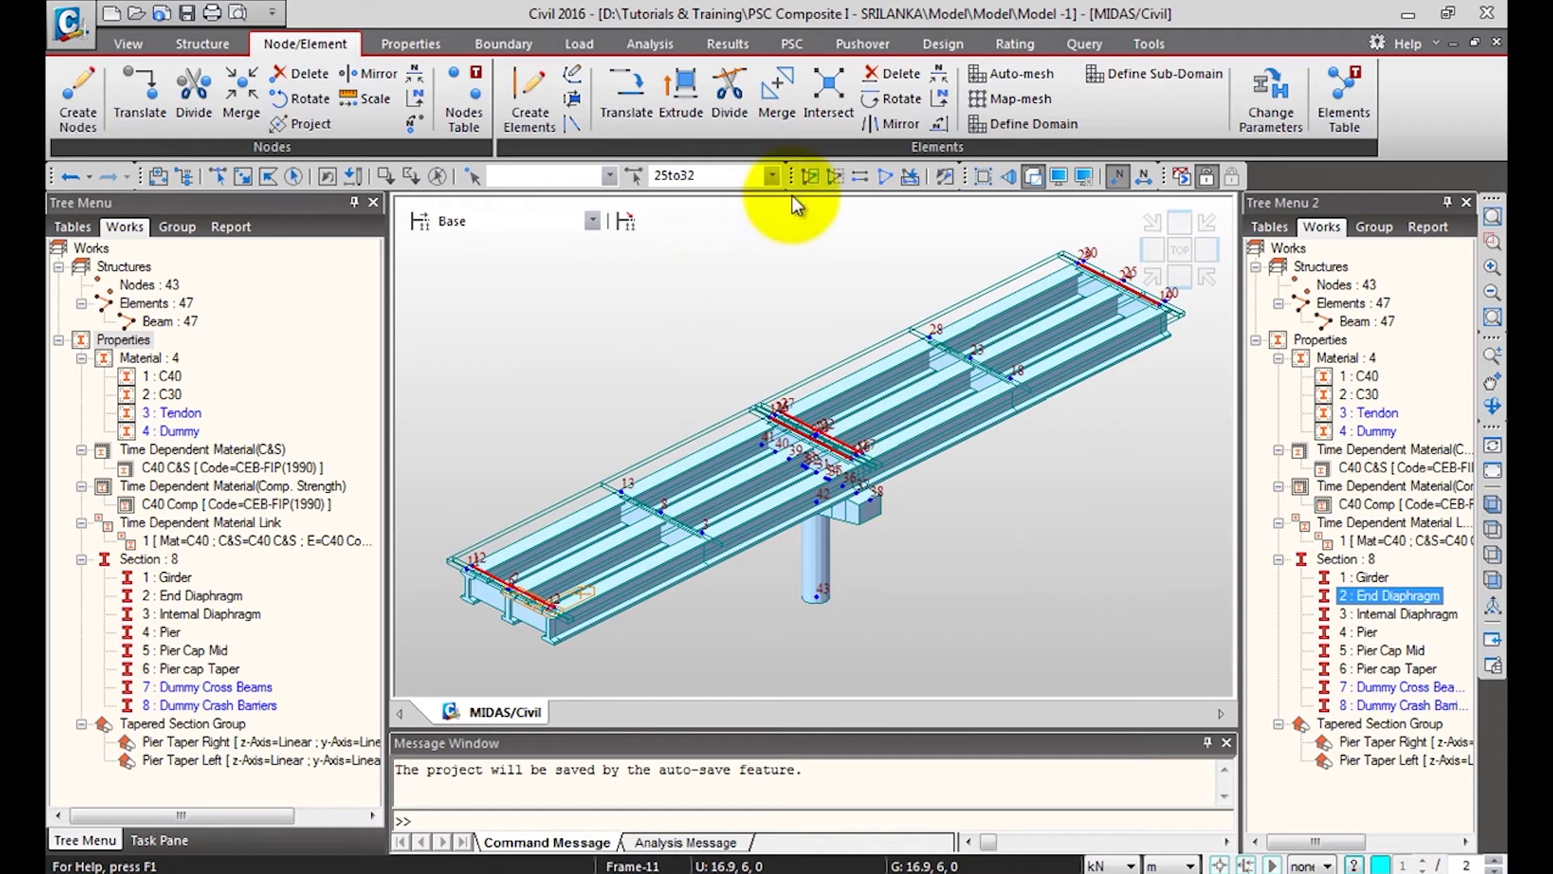
left_click(808, 177)
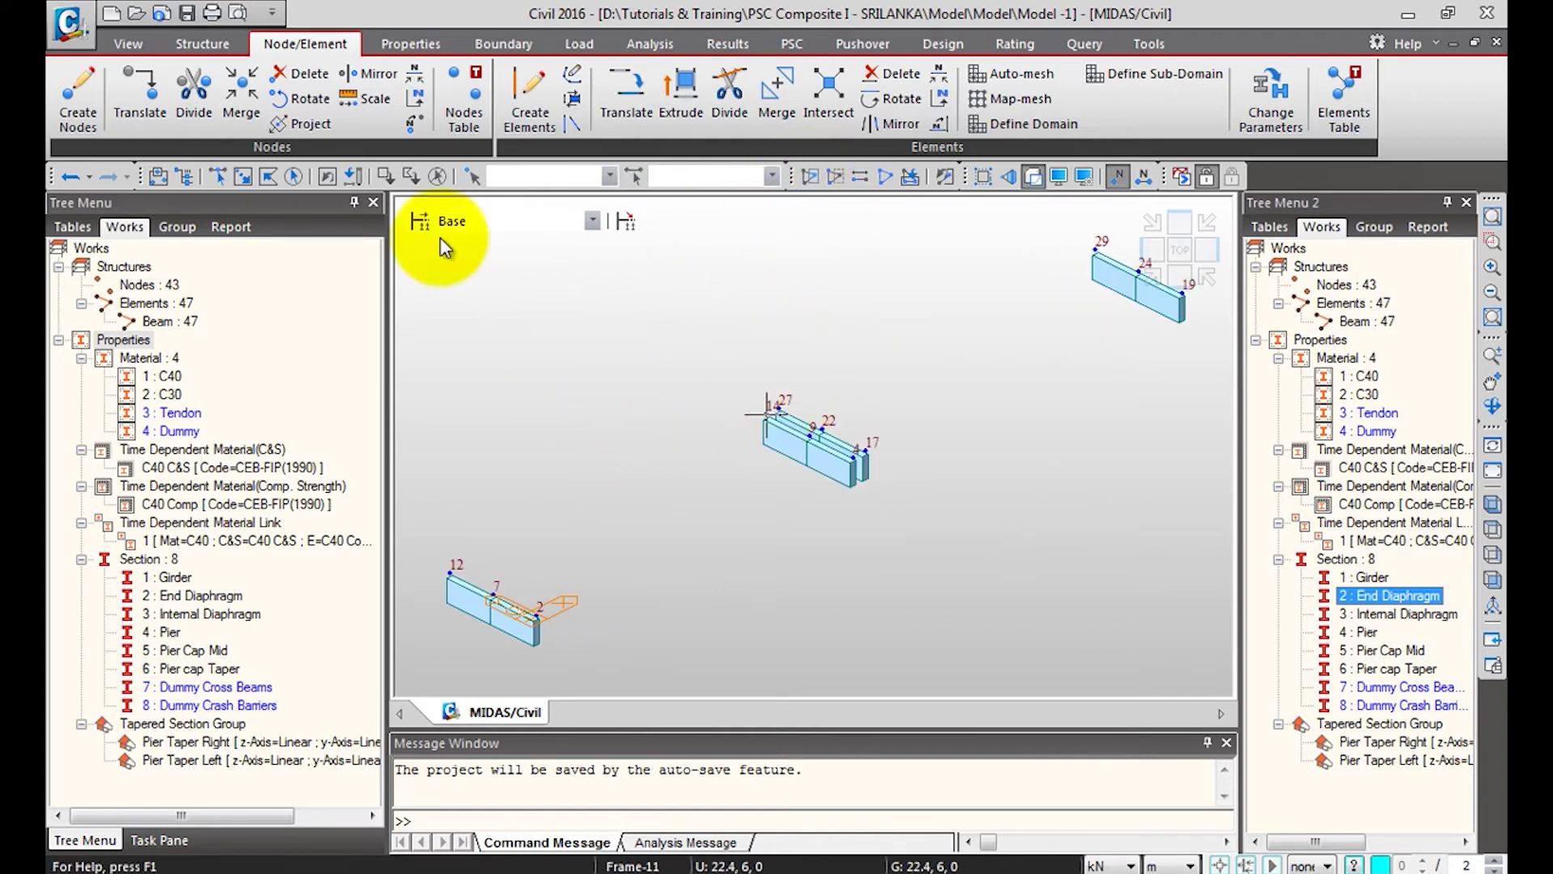
left_click(135, 113)
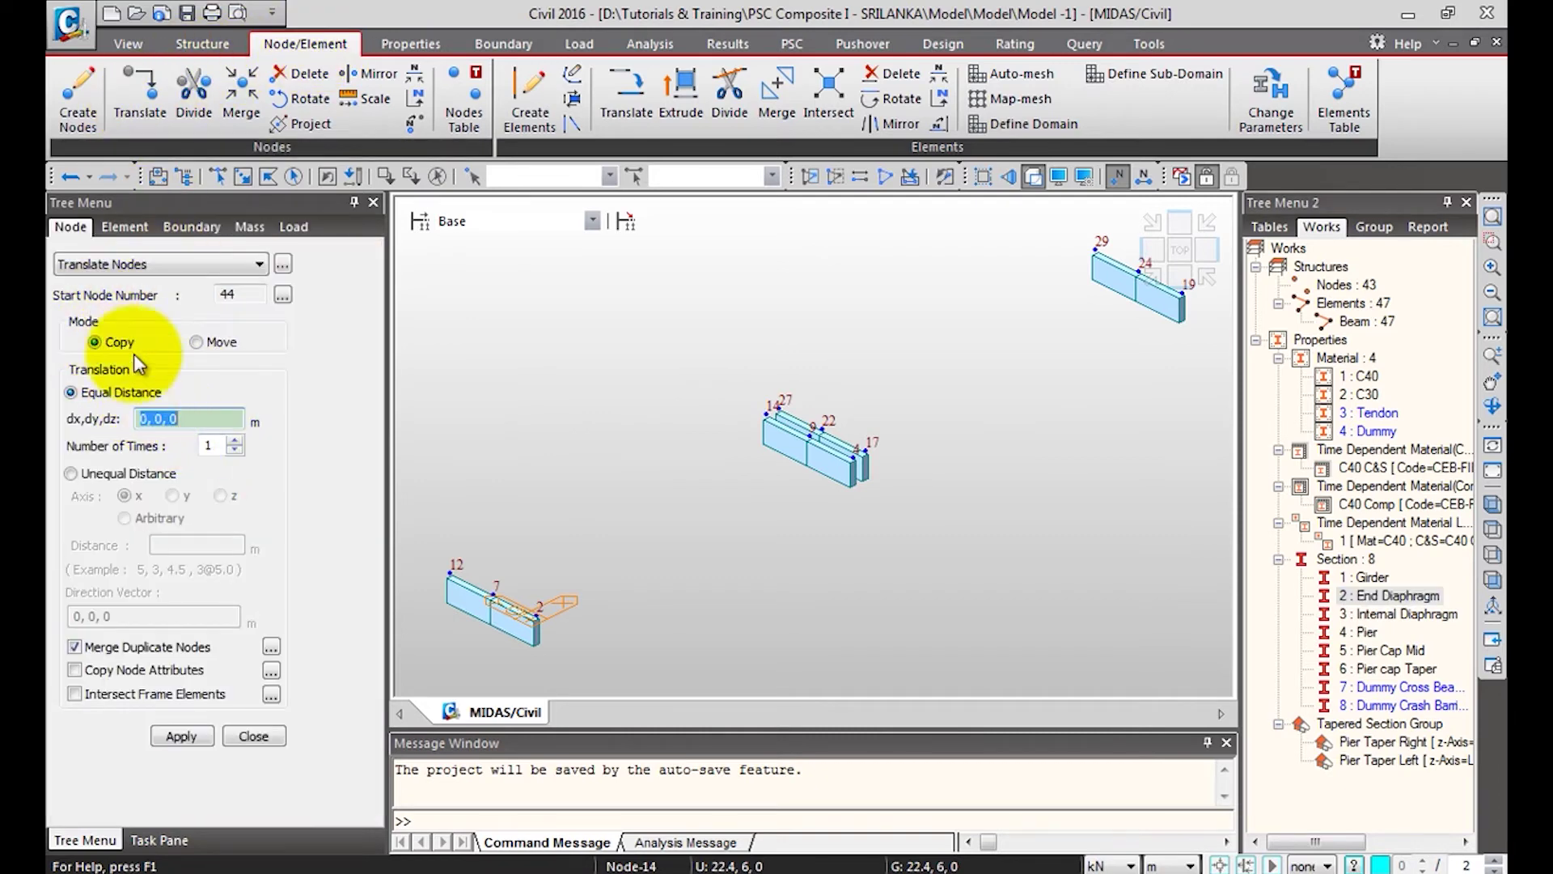
left_click(136, 473)
left_click(220, 495)
left_click(203, 544)
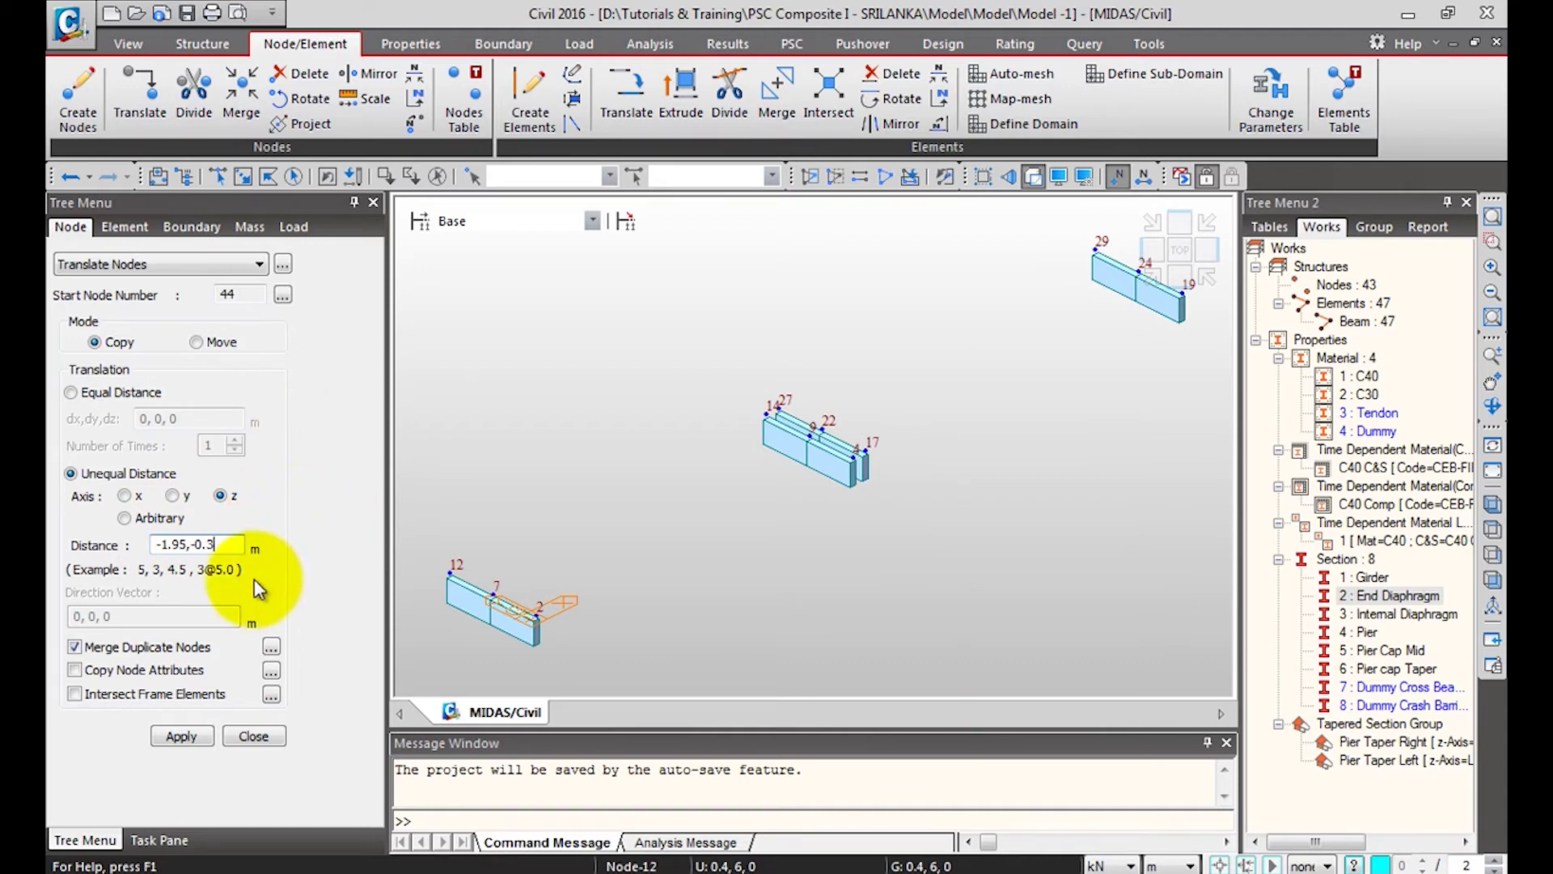
Copy all nodes of the isolated end diaphragms by -1.95, -0.3 m along z and redisplay the whole model.
left_click(293, 178)
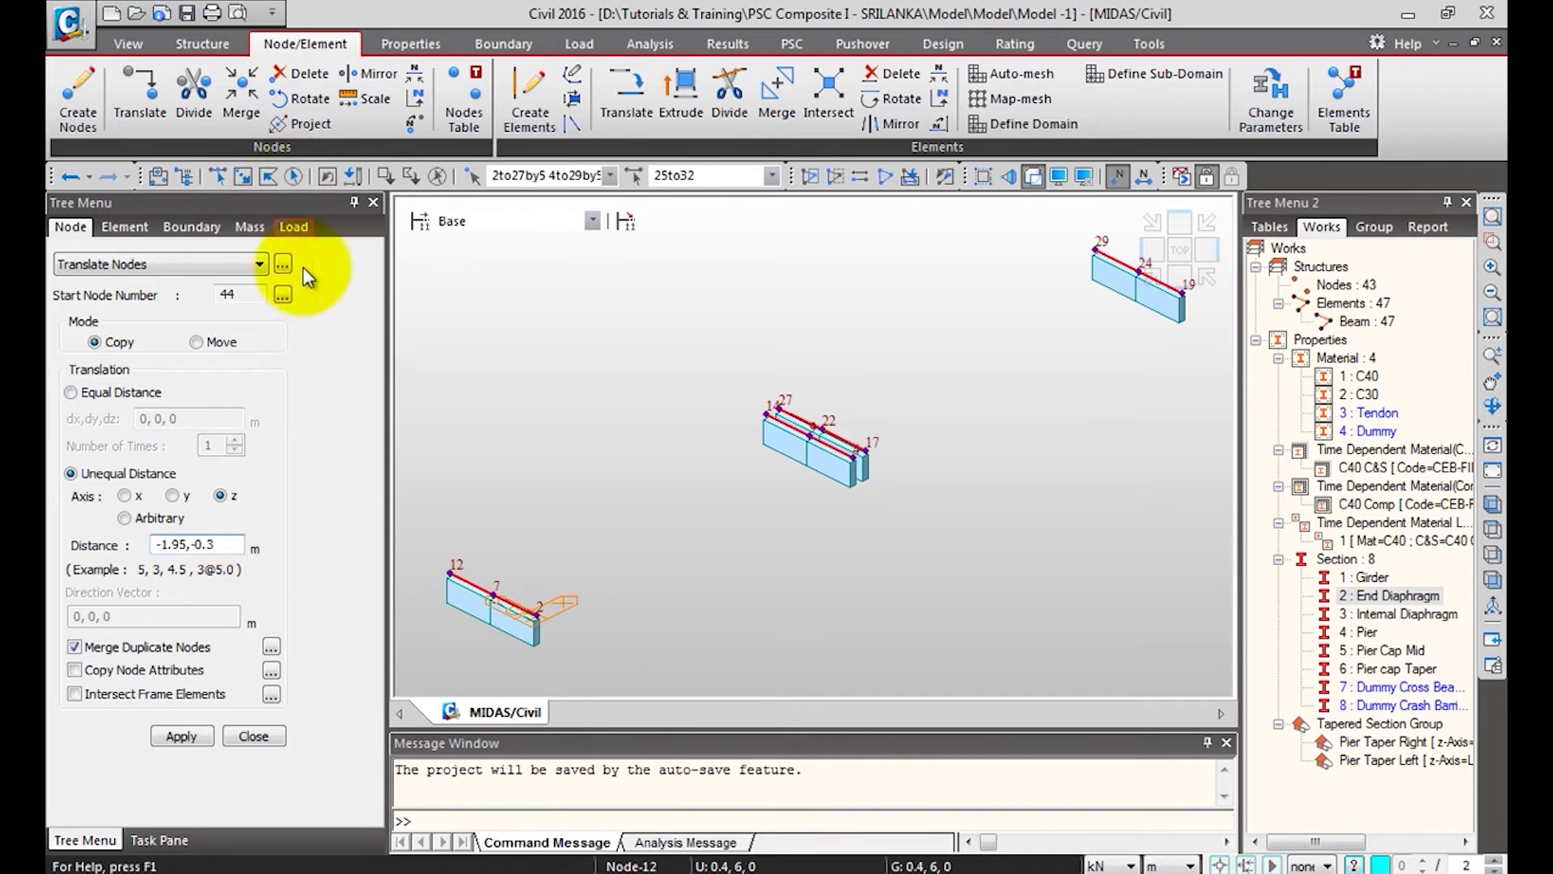
left_click(210, 740)
mouse_move(643, 599)
middle_mouse_down("ctrl")
mouse_move(894, 486)
mouse_move(867, 514)
mouse_move(691, 444)
mouse_move(914, 506)
mouse_move(563, 566)
mouse_move(775, 426)
middle_mouse_up("ctrl")
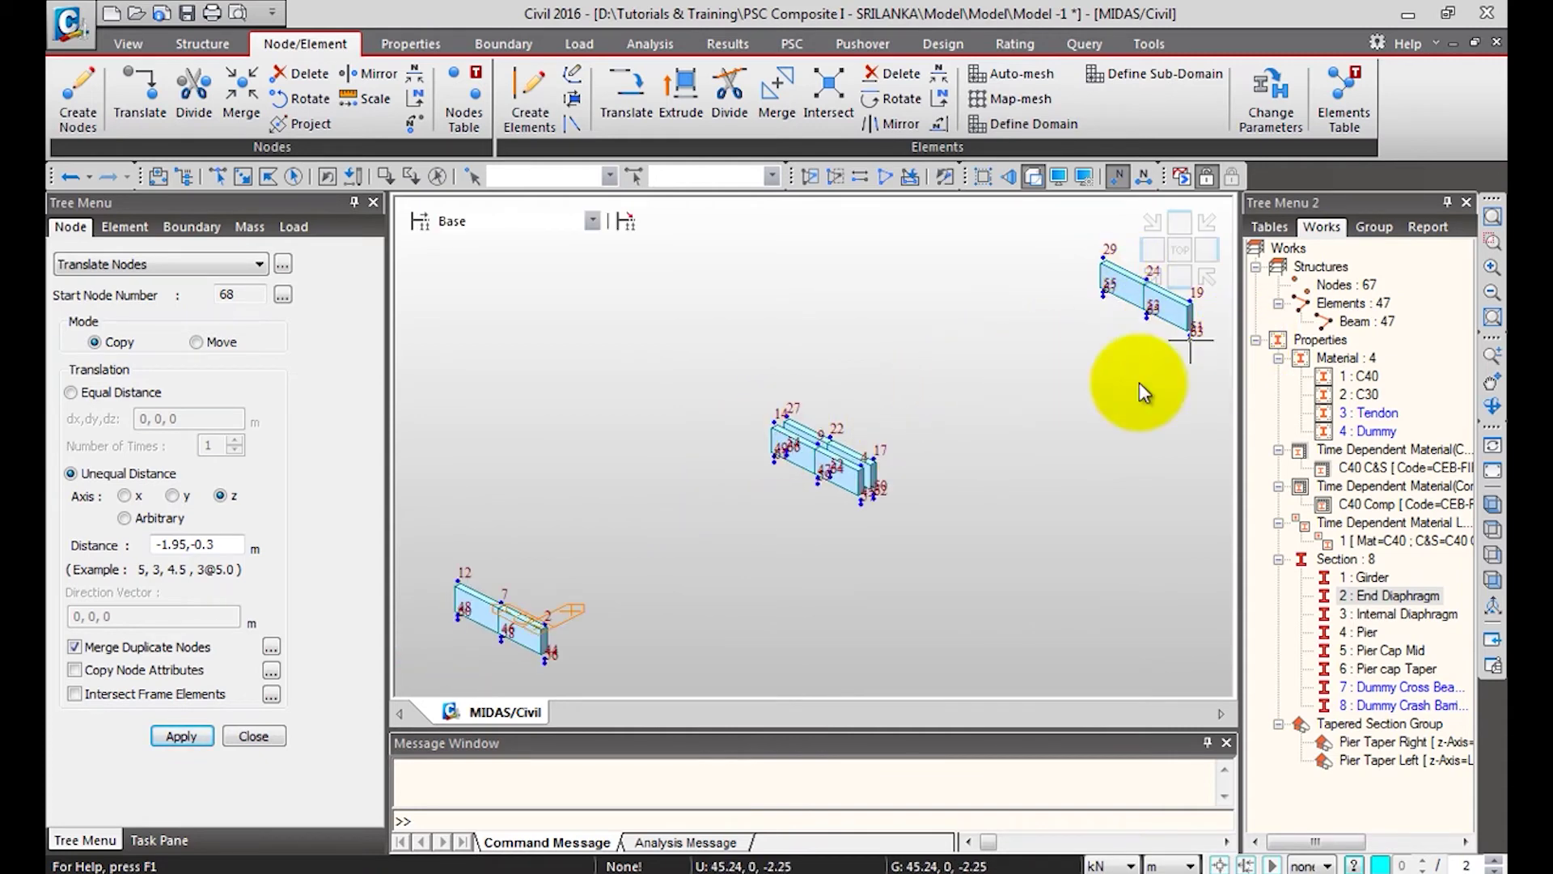
middle_click_drag(648, 393, 804, 385, "ctrl")
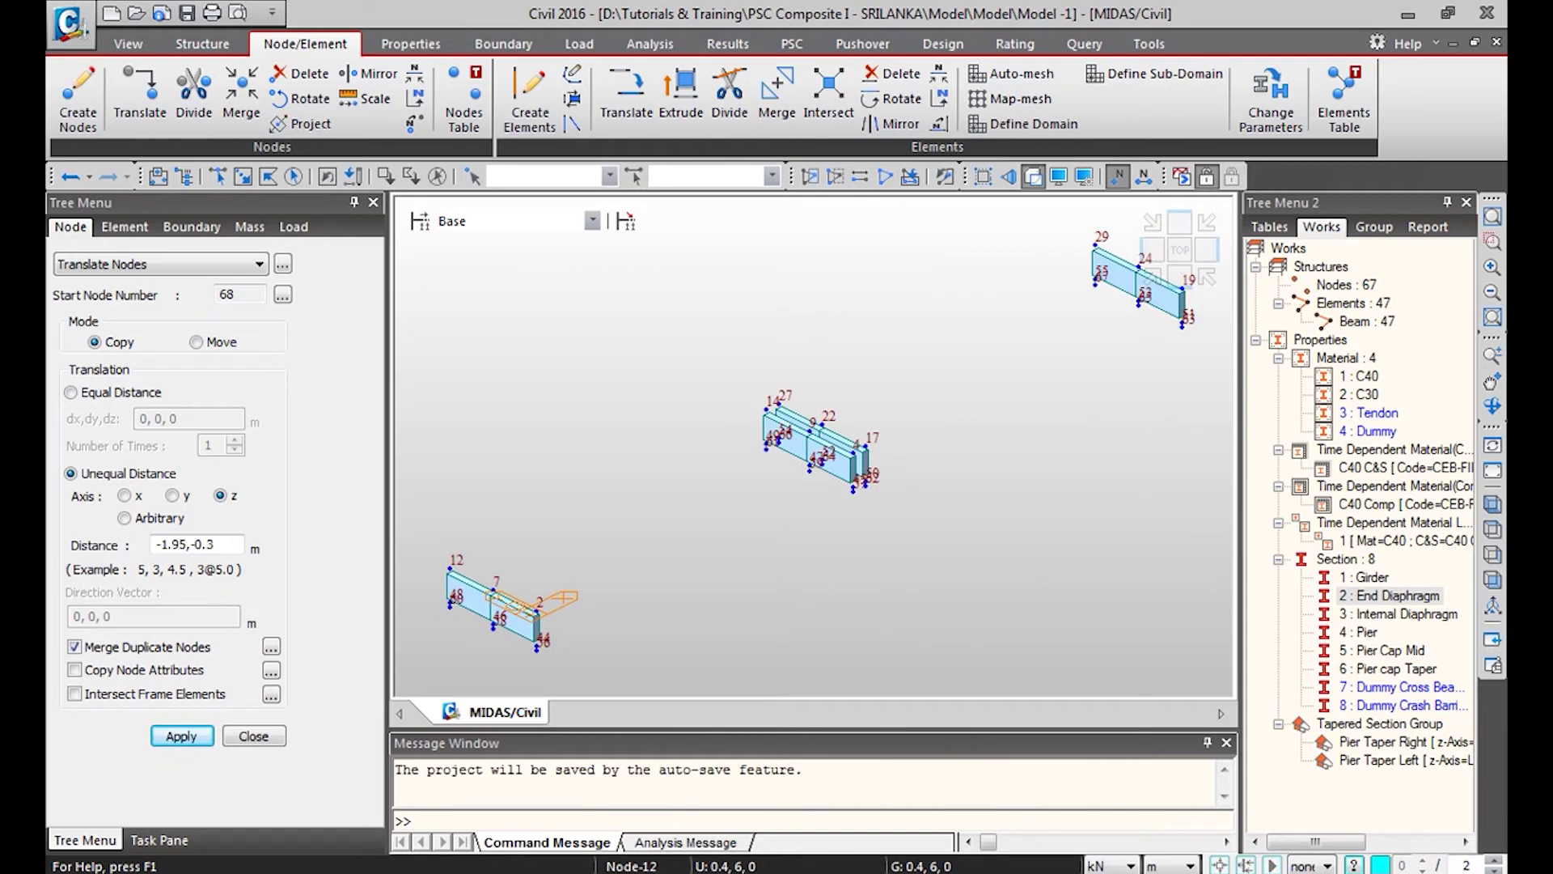
left_click(885, 177)
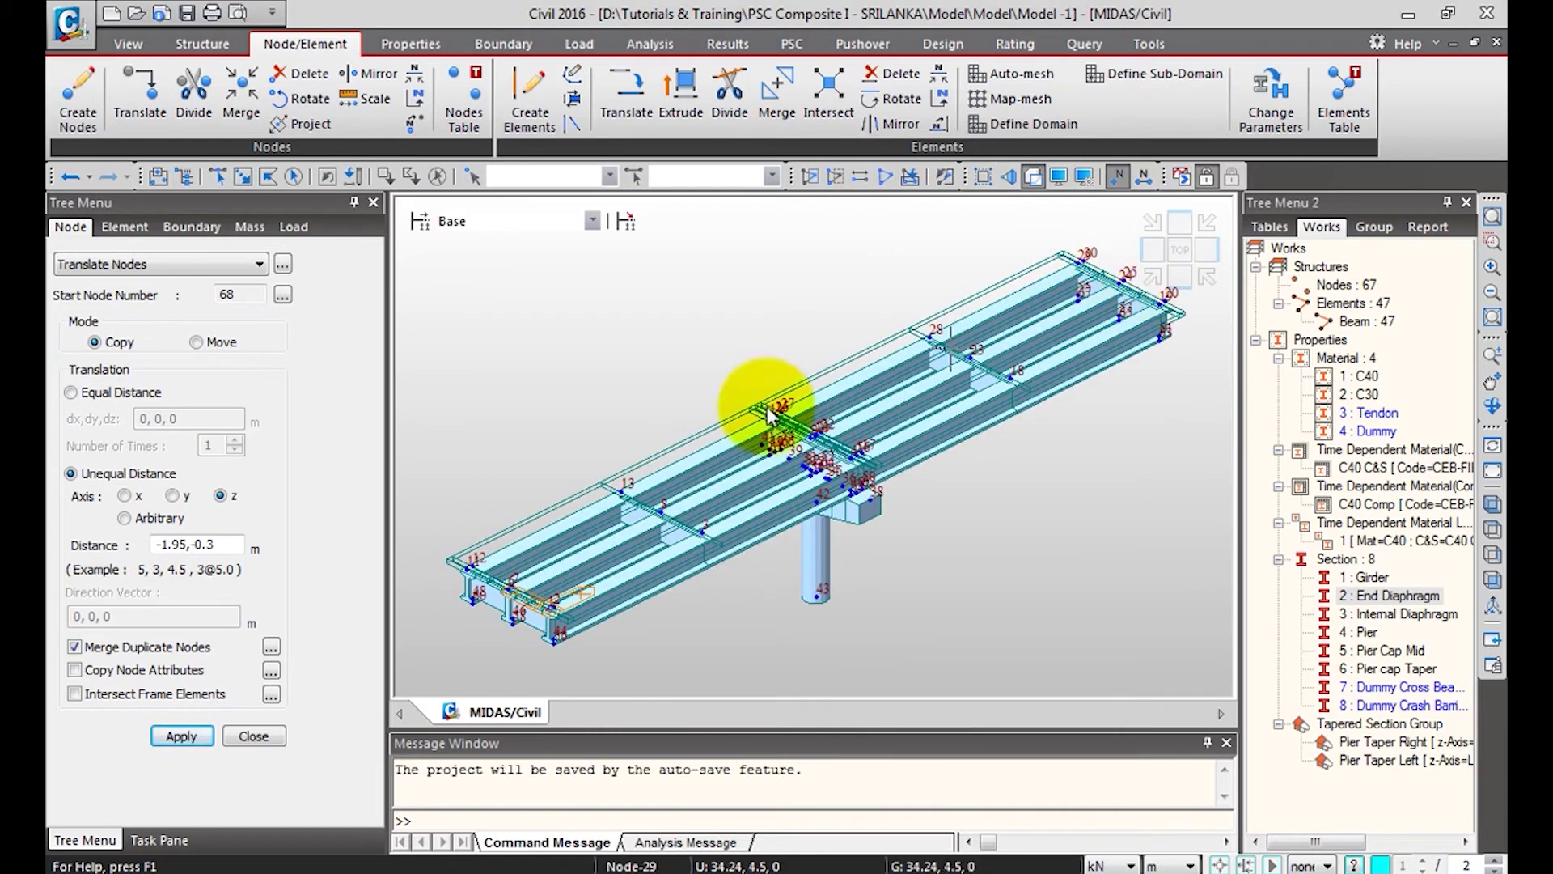
left_click(253, 736)
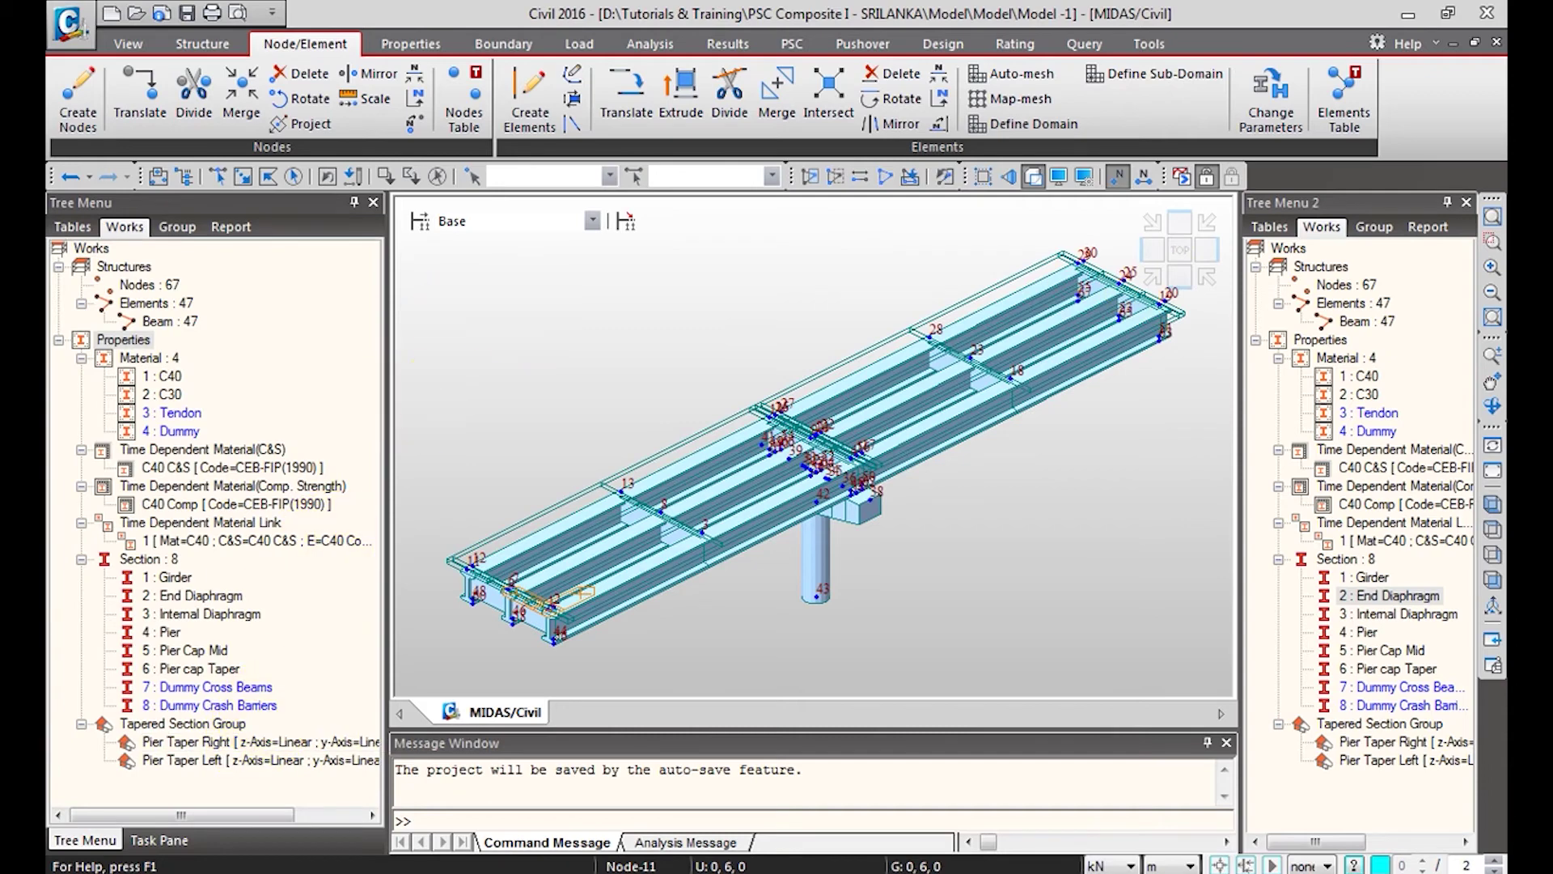
Set up beam element creation in plan view with material Dummy and section Dummy Cross Beams.
left_click(1183, 253)
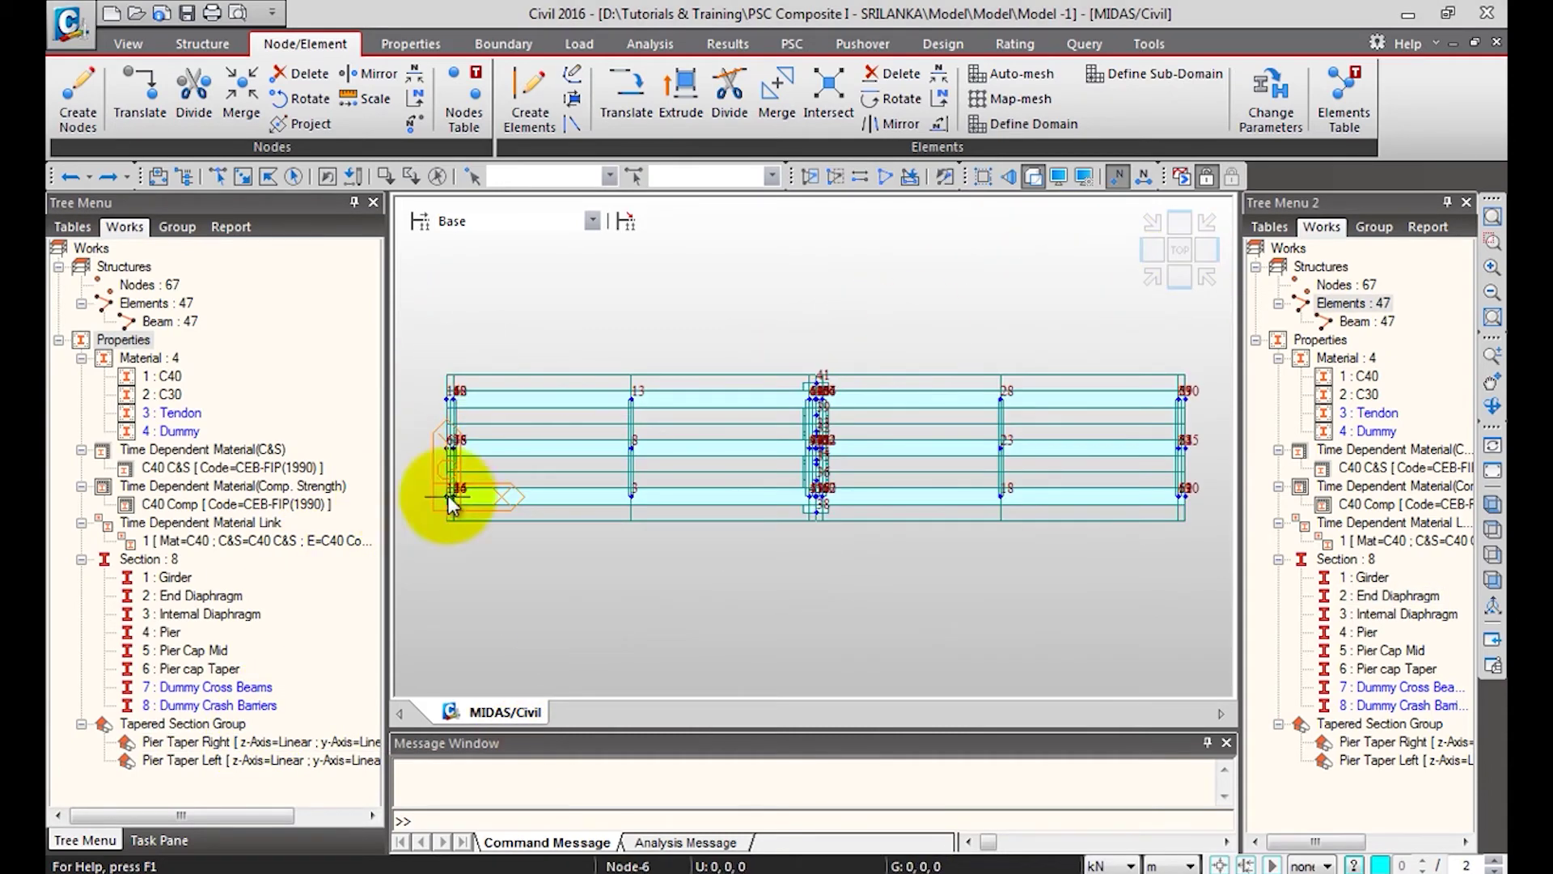
left_click(530, 104)
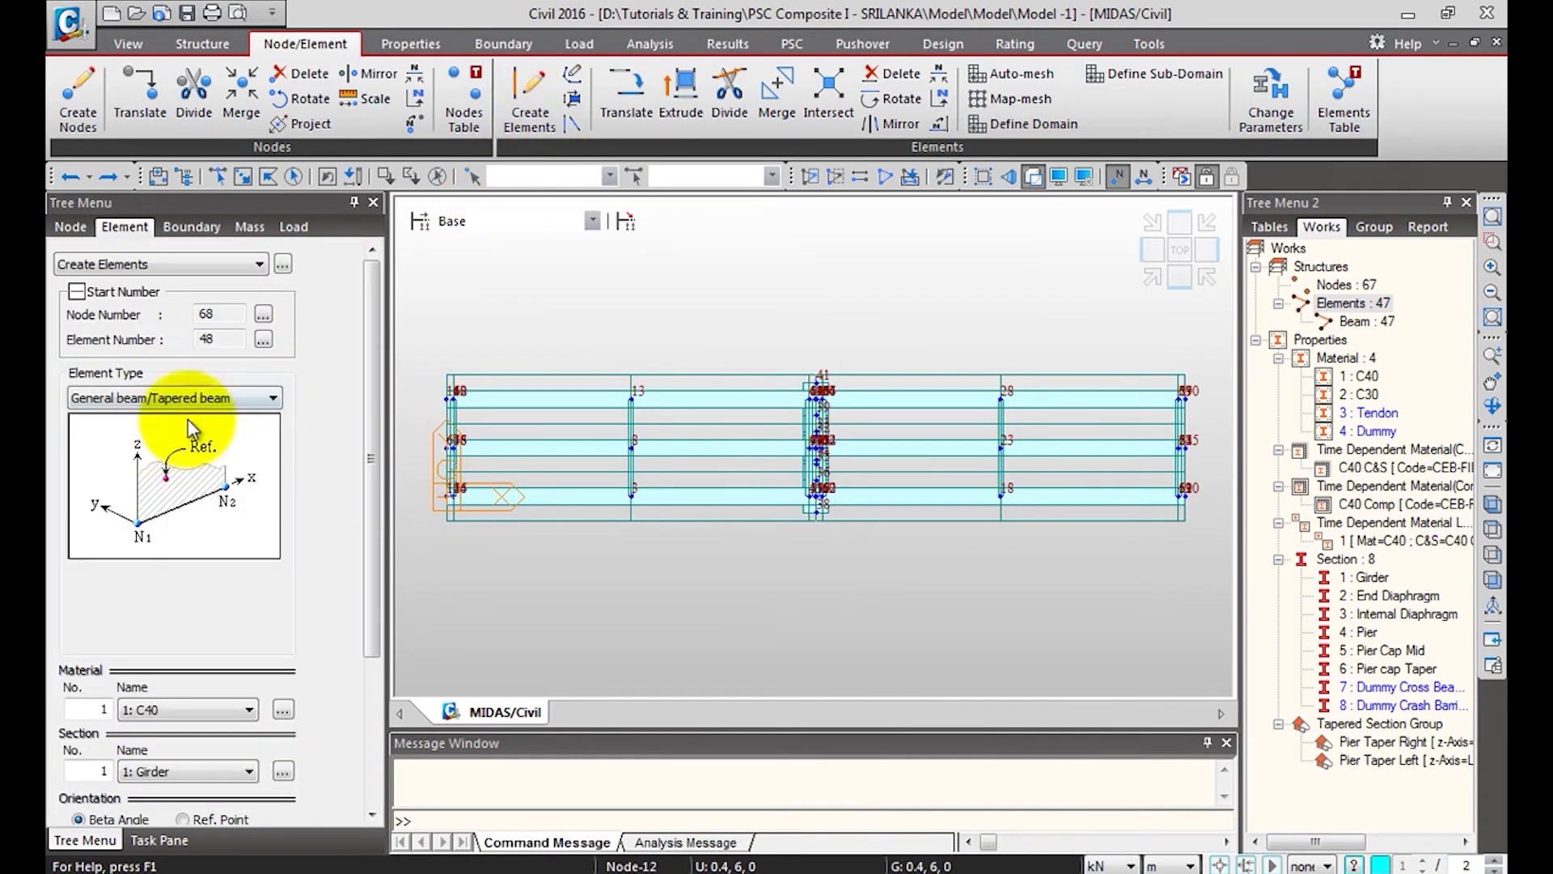
left_click_drag(374, 359, 356, 485)
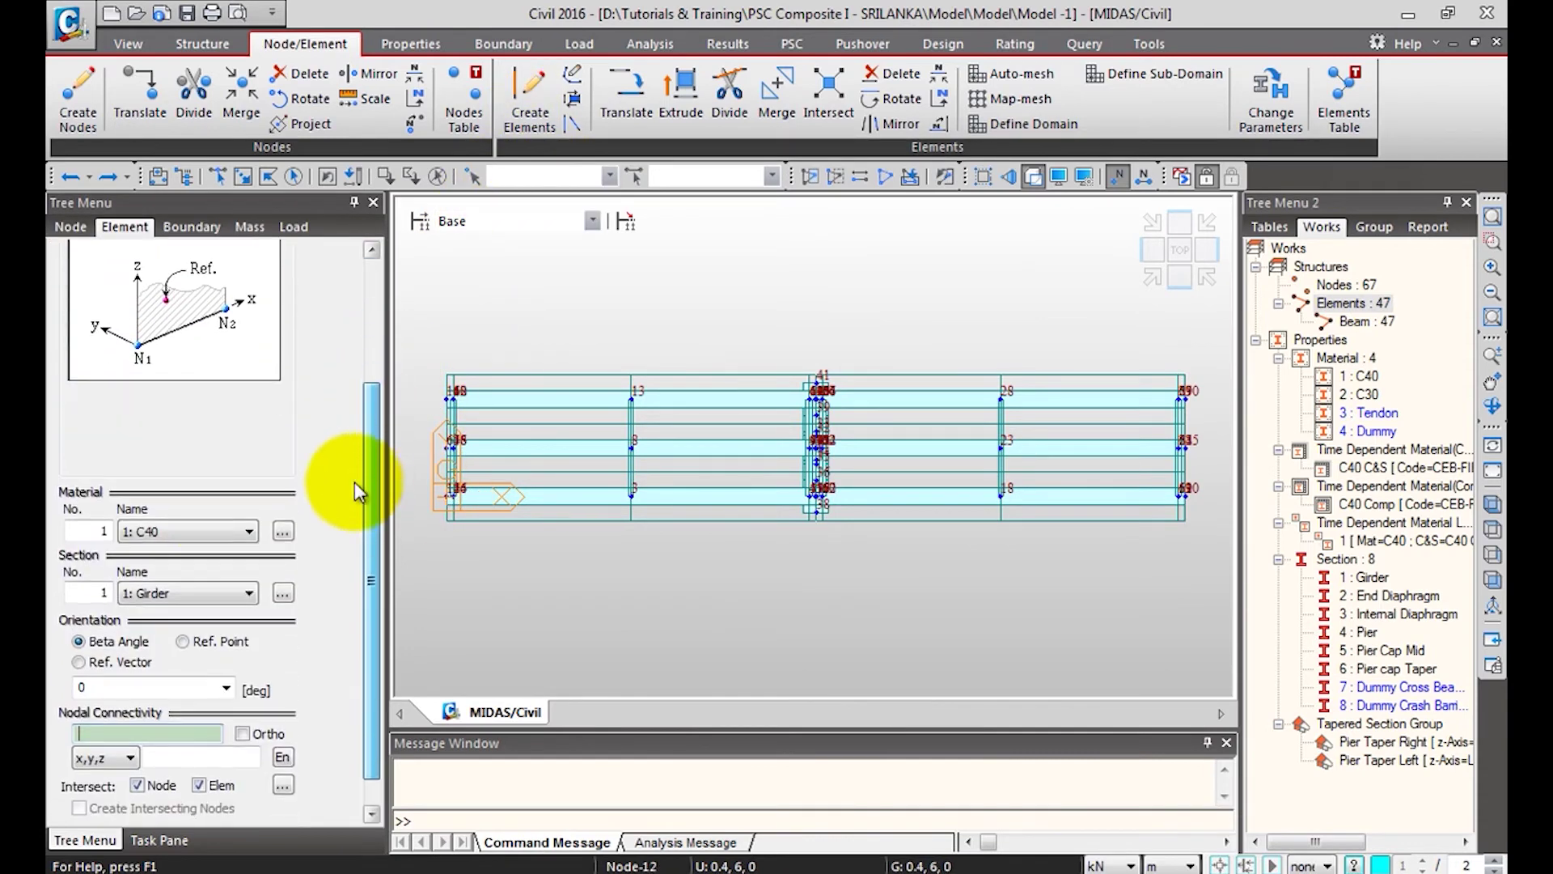
left_click(187, 532)
left_click(172, 597)
left_click(168, 592)
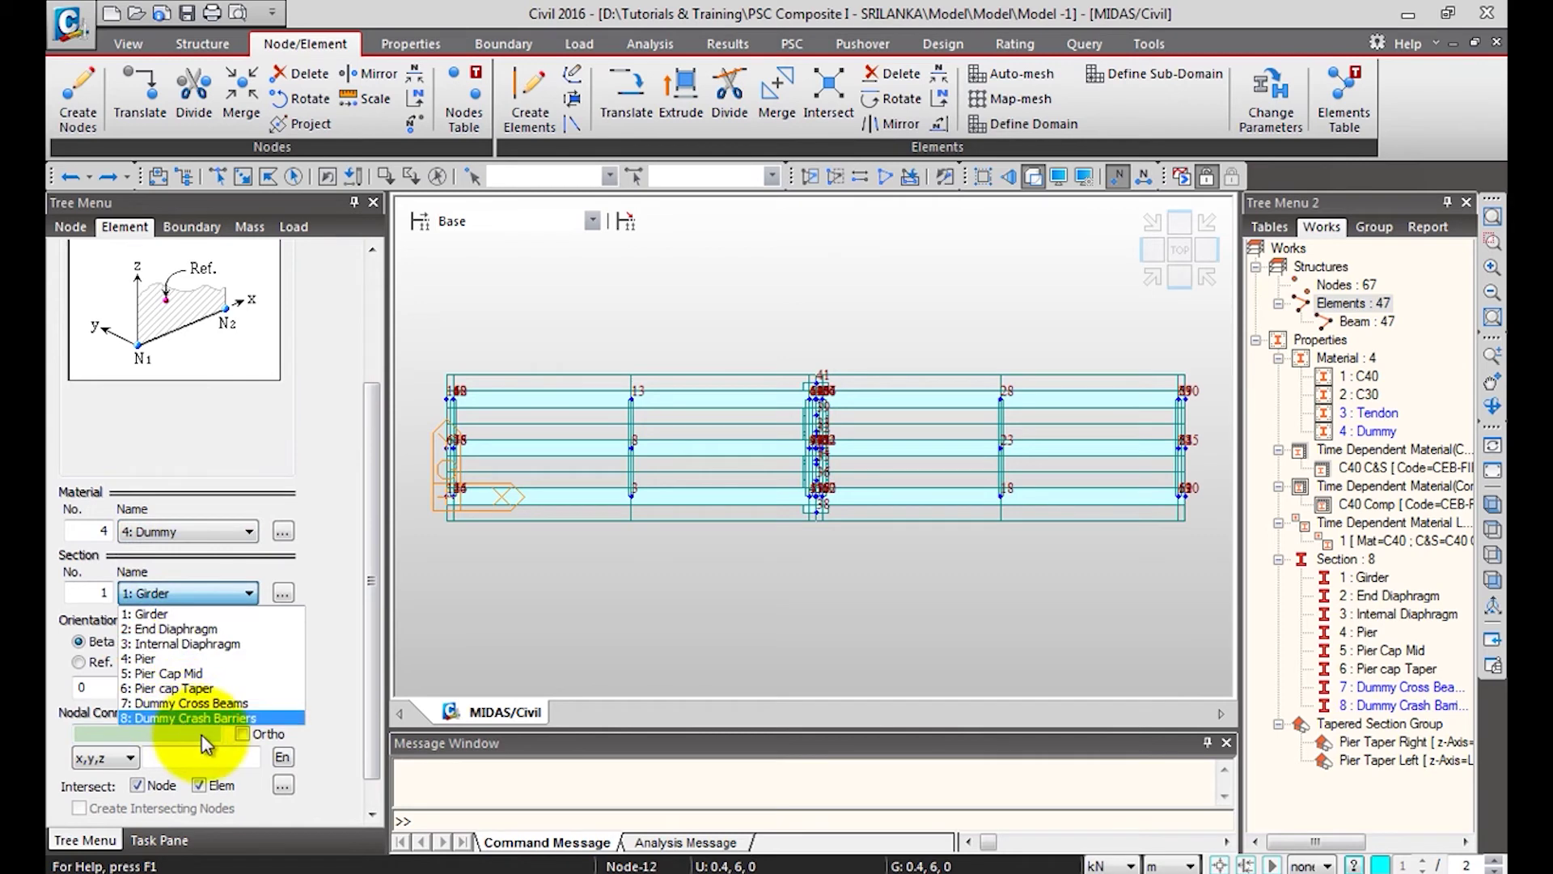
left_click(248, 704)
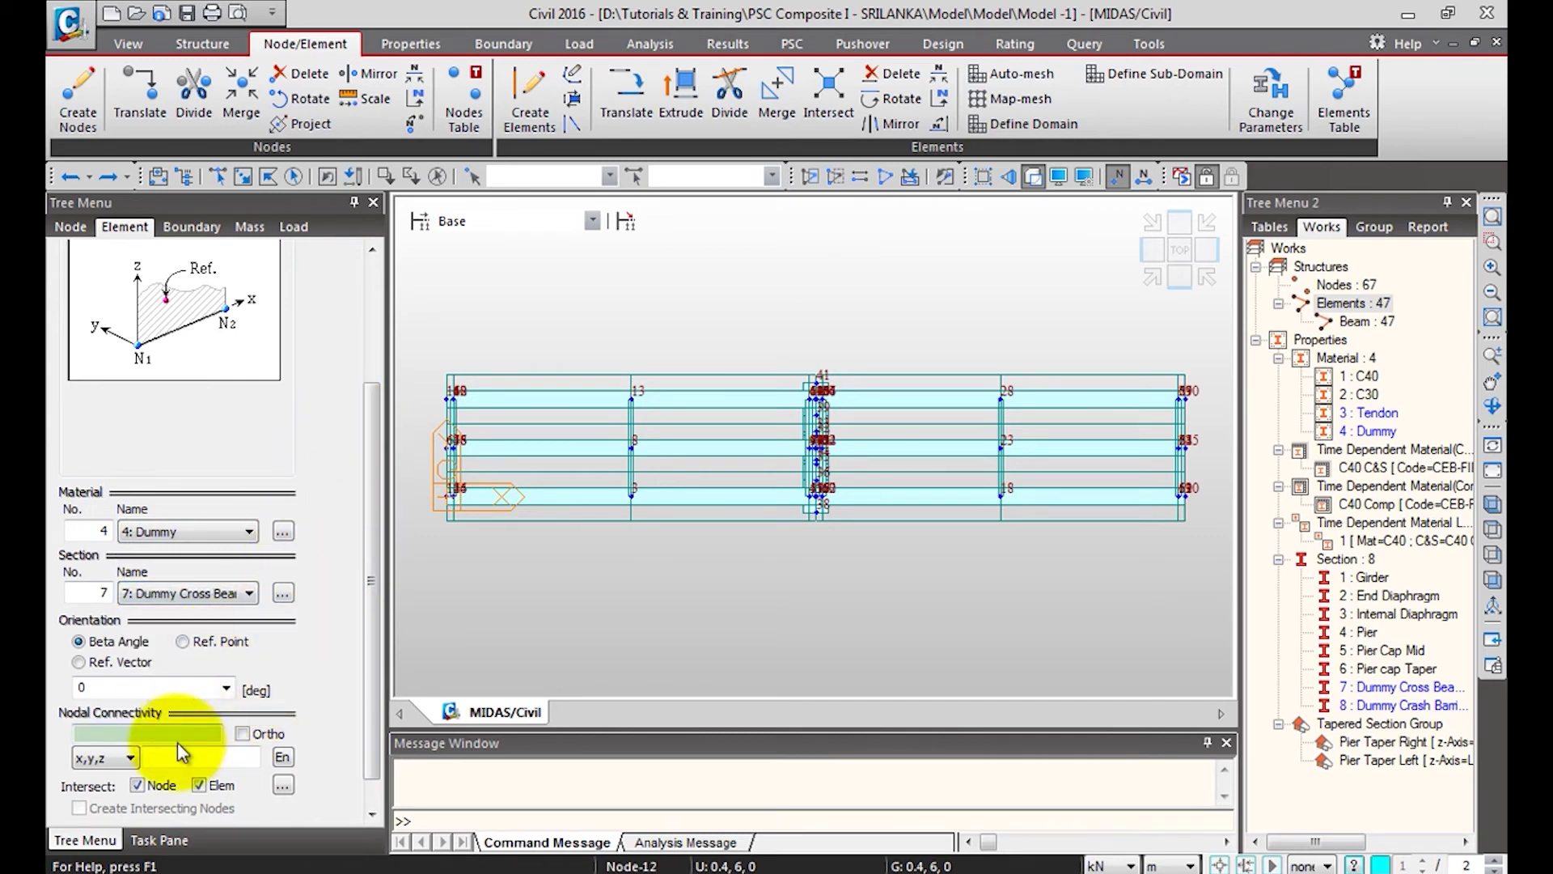
Show the model as wireframe and create the dummy cross beam from node 1 to node 11 at the first span's outer end.
left_click(1032, 176)
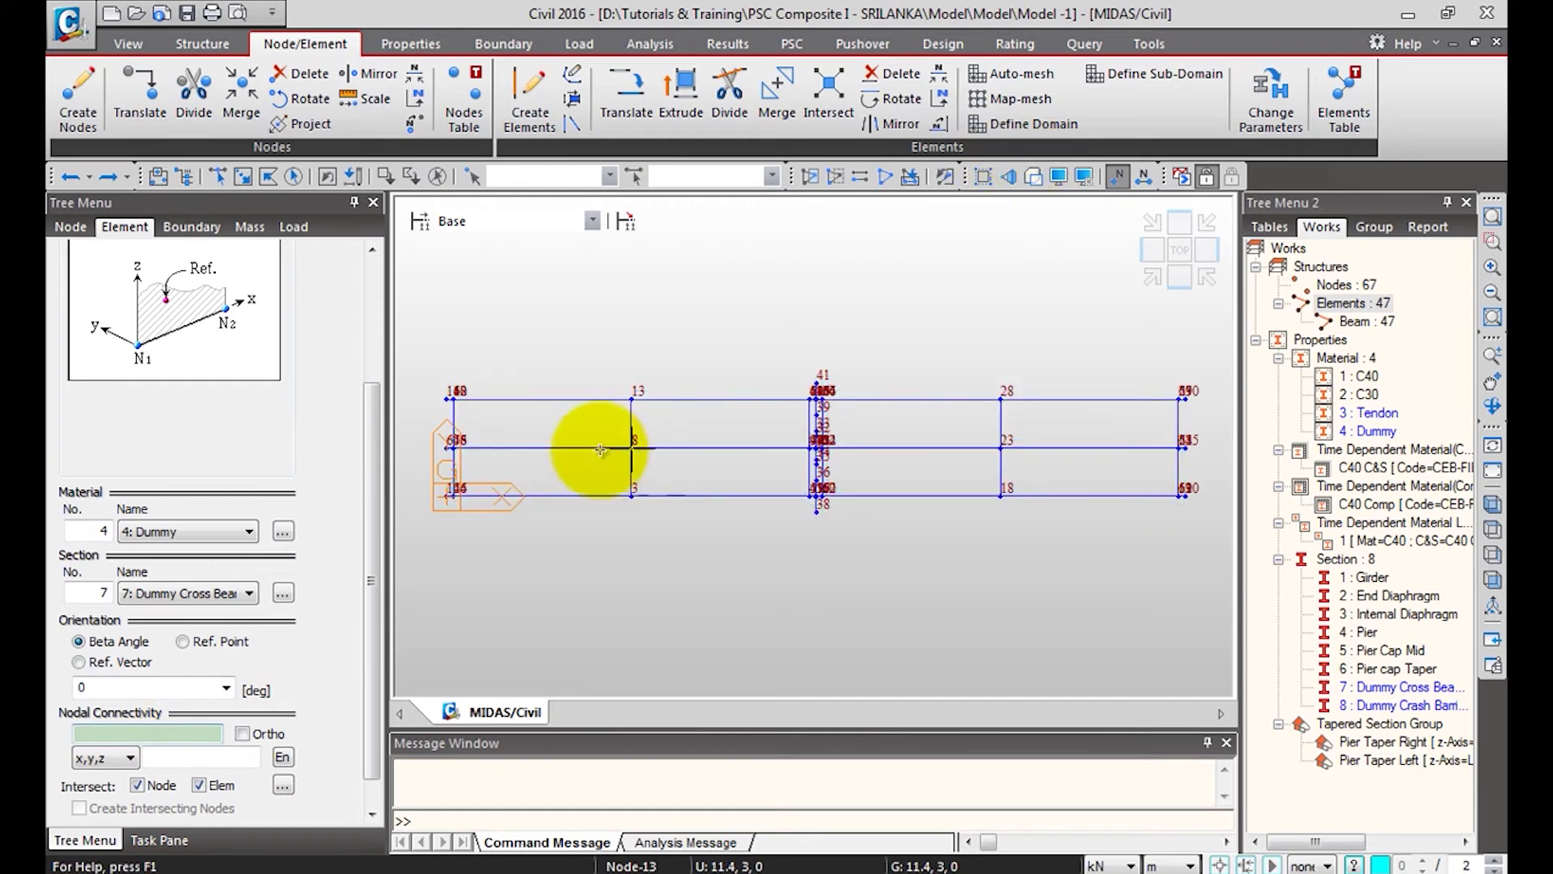
scroll(617, 416, "up", 2)
scroll(471, 437, "down", 2)
scroll(489, 445, "up", 1)
scroll(489, 445, "up", 1)
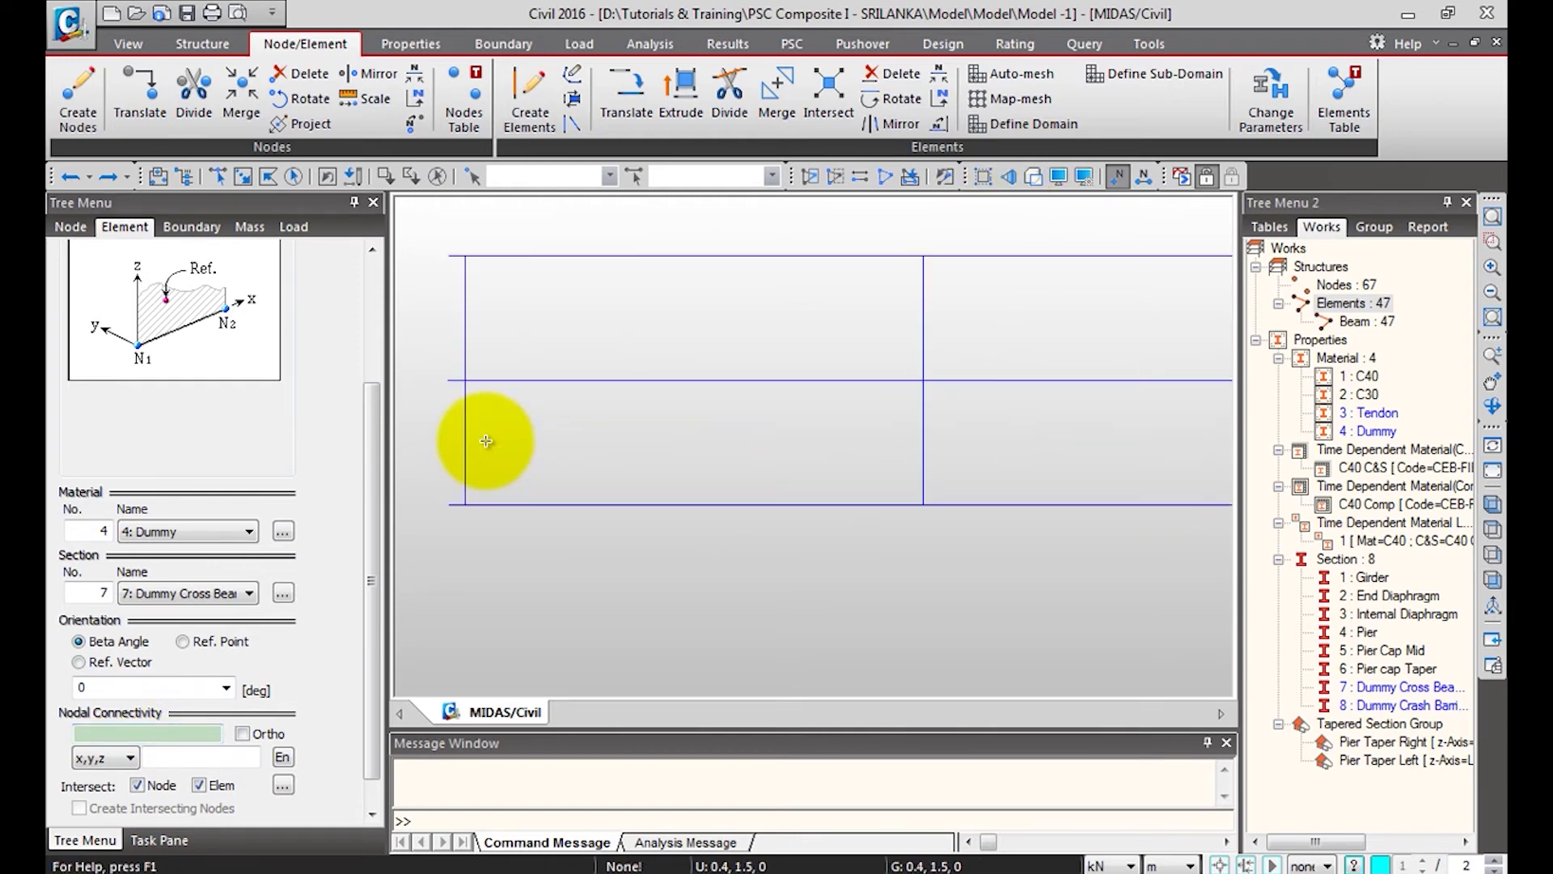
scroll(554, 450, "up", 1)
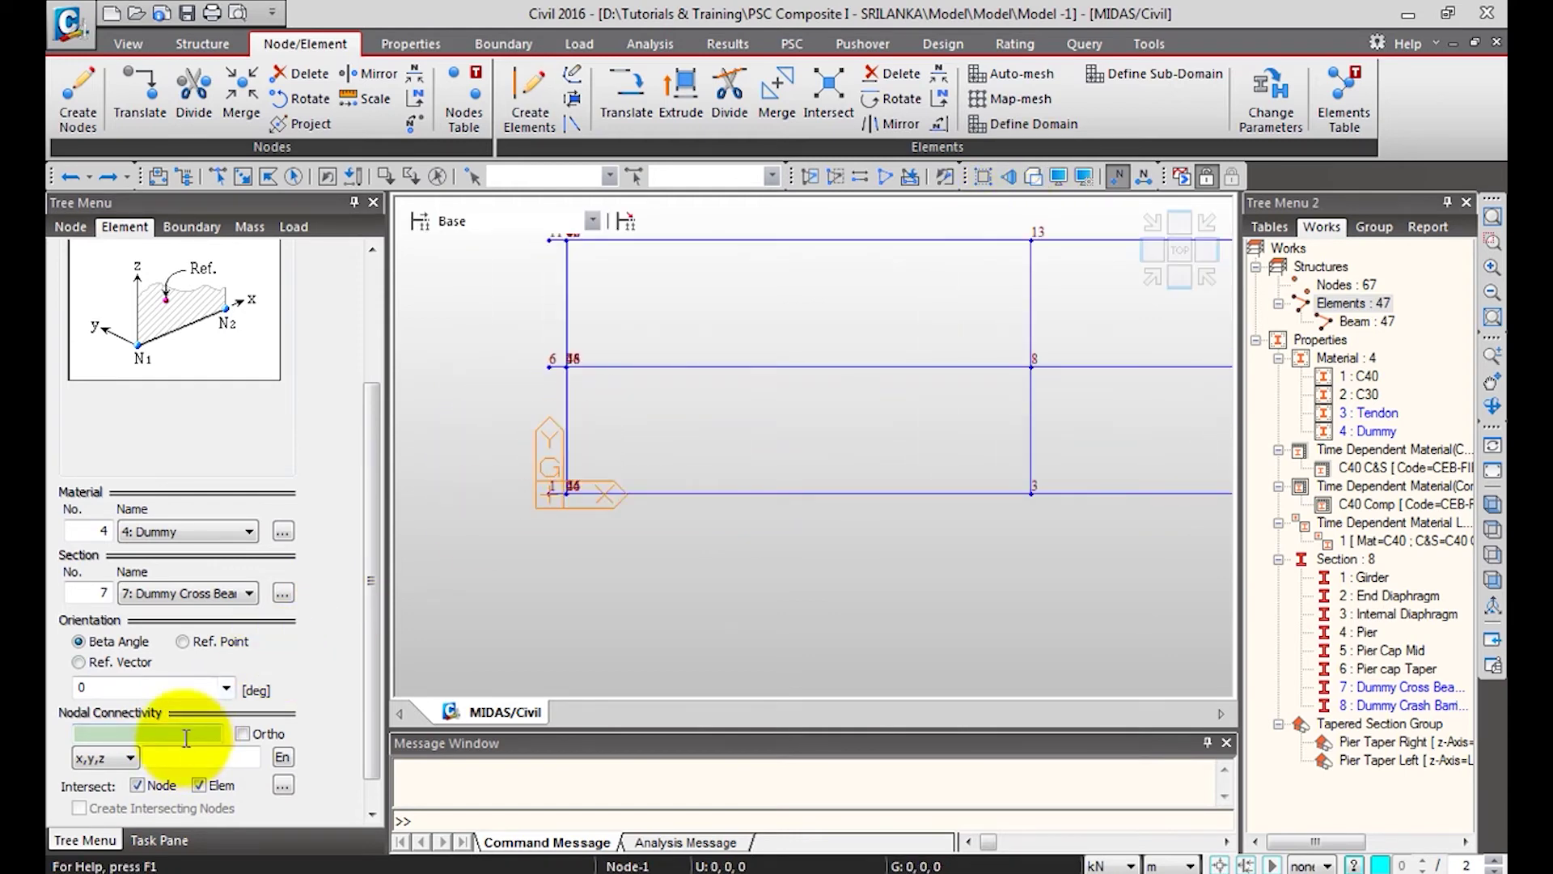
left_click(535, 478)
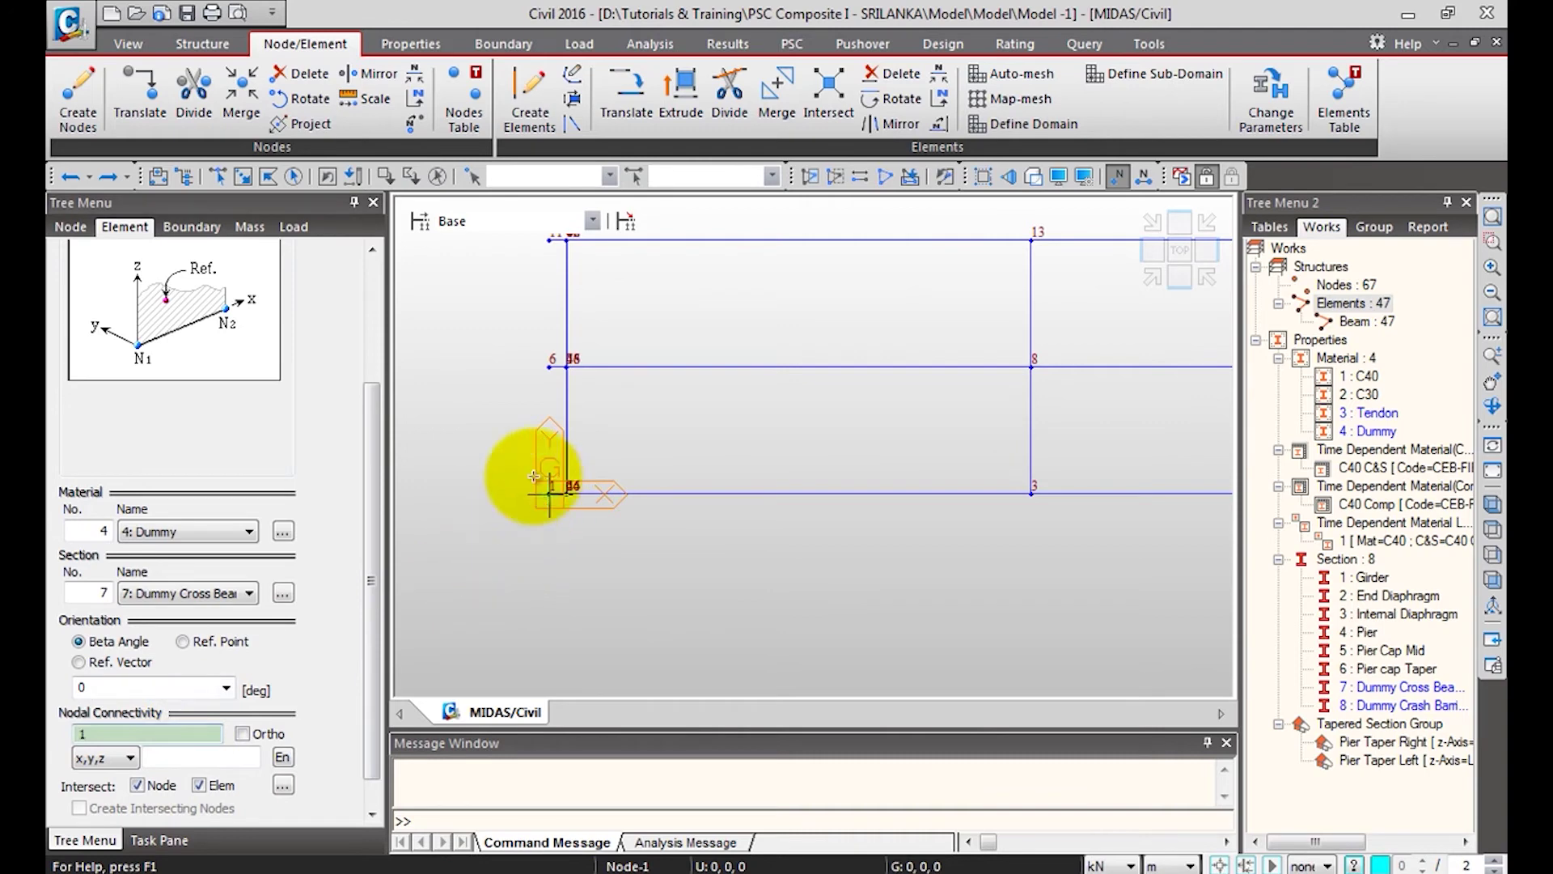
left_click(551, 241)
Create the dummy cross beam from node 5 to node 15 at the first span's end over the pier.
middle_click_drag(1088, 381, 704, 432)
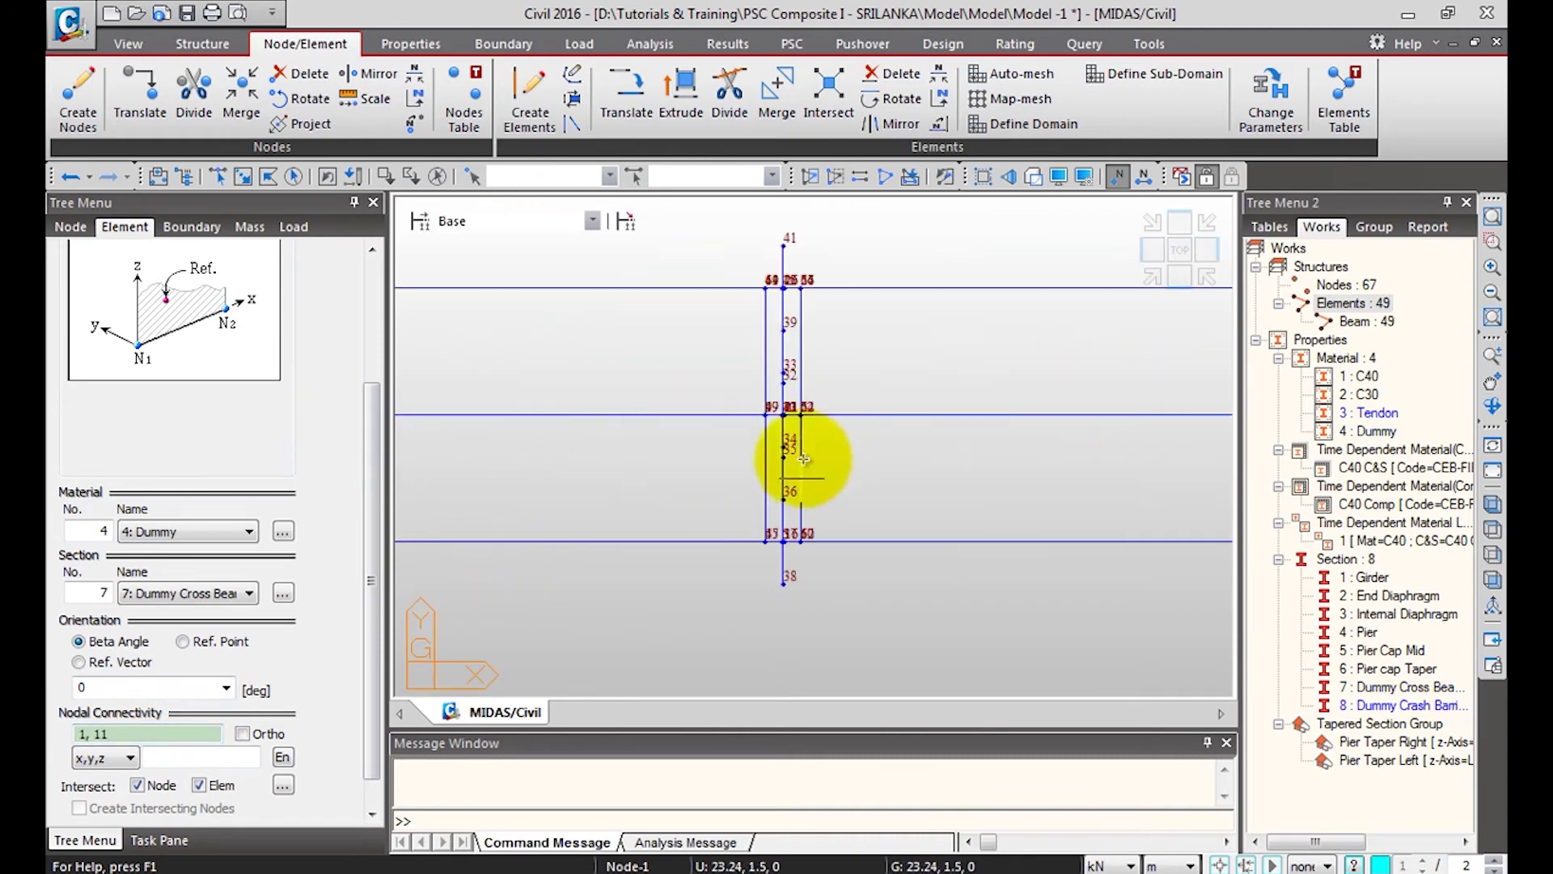
middle_click_drag(814, 450, 732, 565)
left_click(1492, 243)
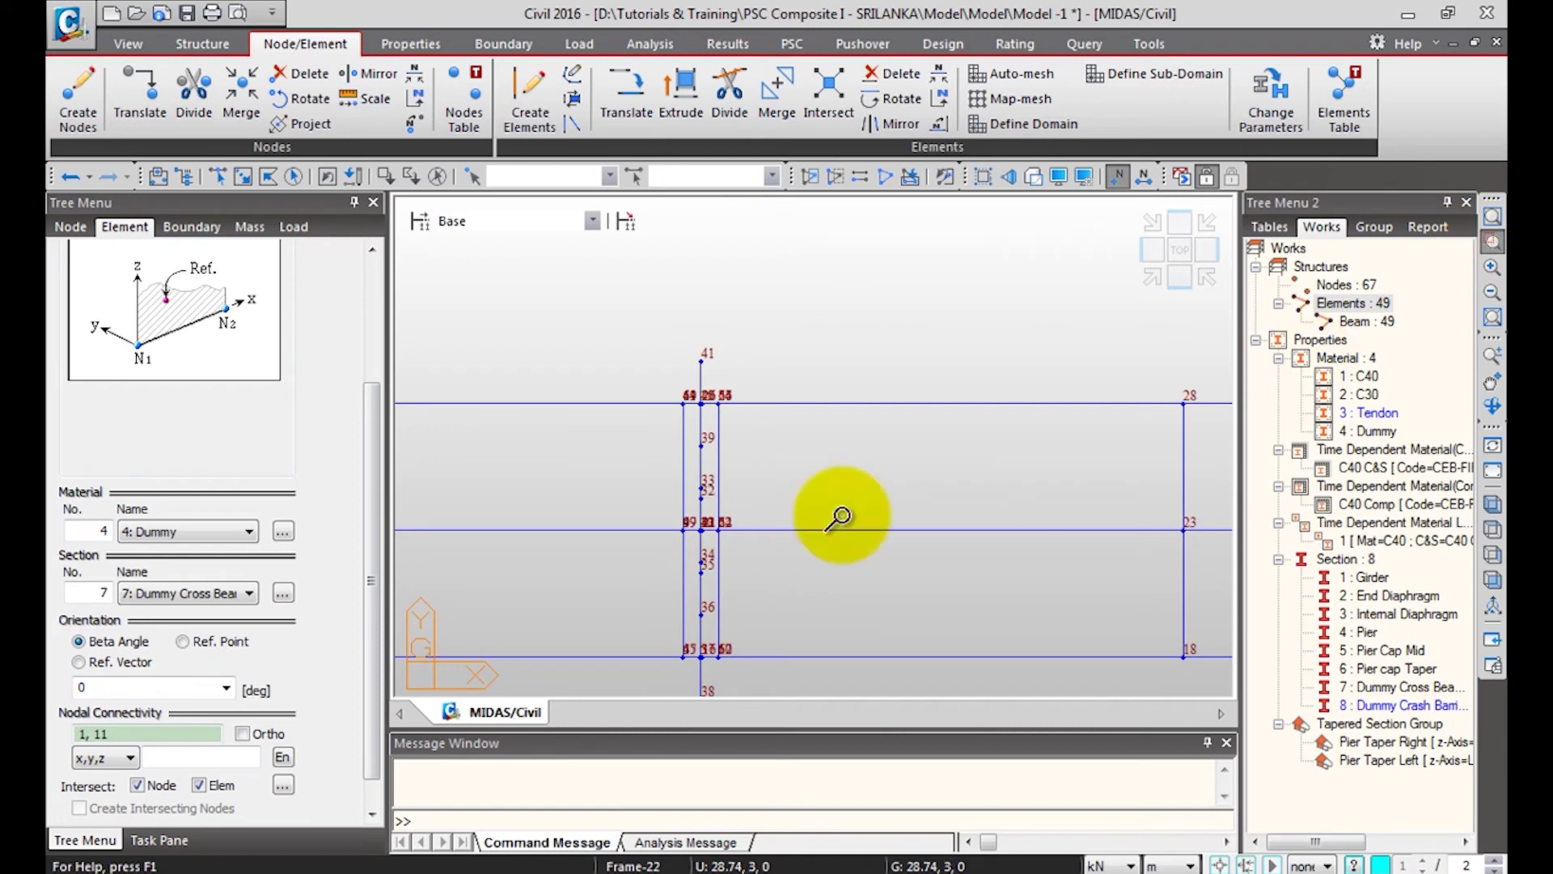
left_click_drag(670, 394, 736, 678)
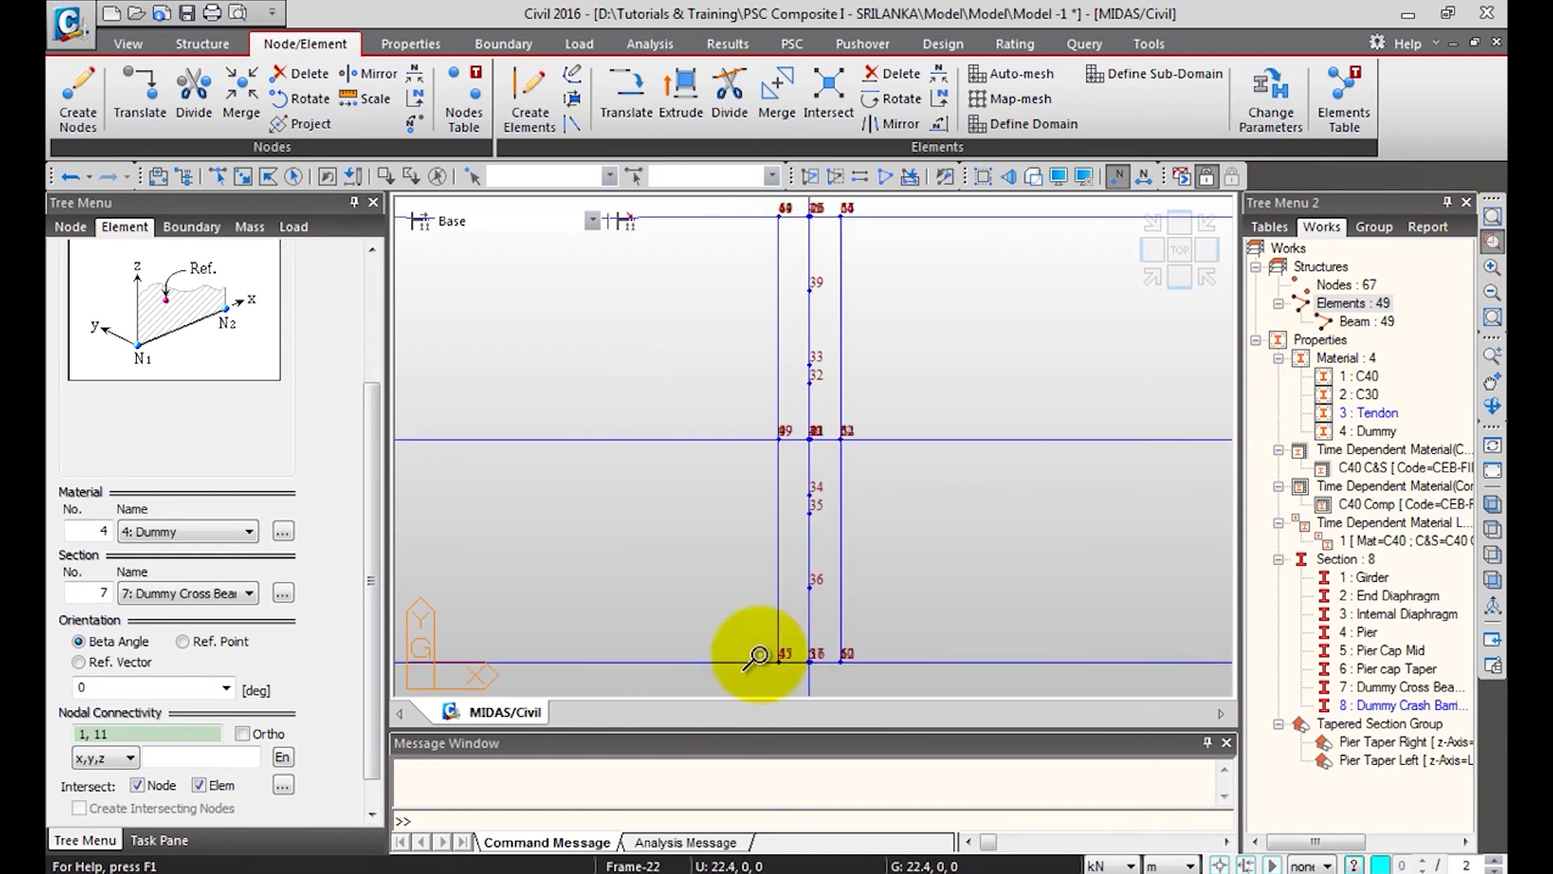
middle_click_drag(780, 346, 756, 527)
scroll(770, 548, "up", 3)
scroll(770, 547, "down", 2)
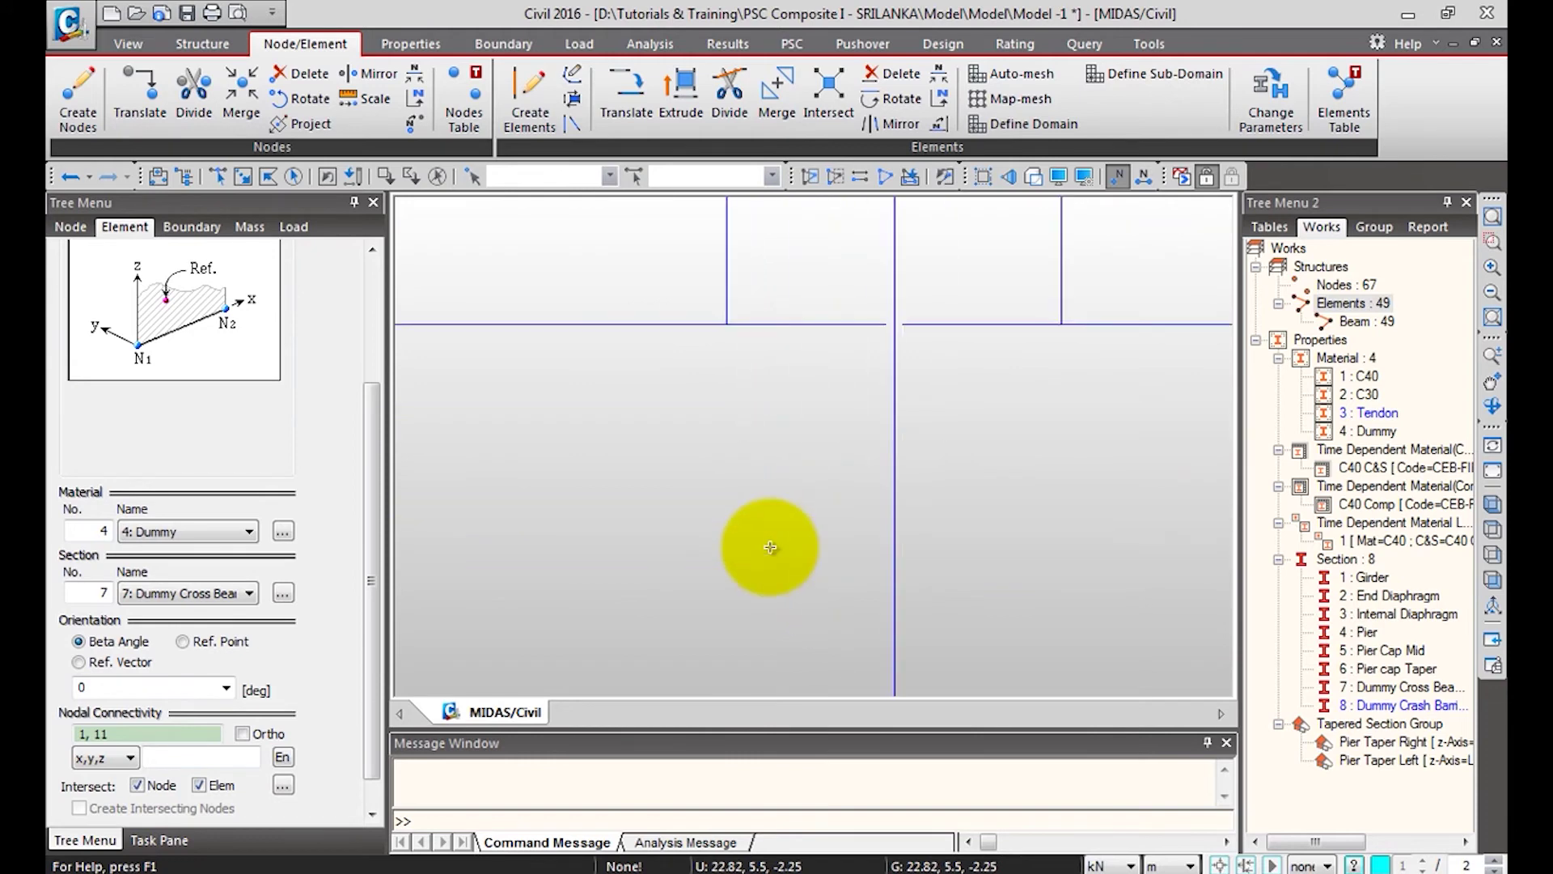
middle_click_drag(843, 364, 780, 538)
left_click(142, 734)
left_click(811, 580)
middle_click_drag(811, 581, 822, 173)
middle_click_drag(767, 311, 756, 617)
scroll(756, 416, "down", 2)
middle_click_drag(761, 200, 693, 329)
left_click(686, 233)
Create the dummy cross beam from node 16 to node 26 at the second span's start over the pier.
middle_click_drag(694, 607, 745, 519)
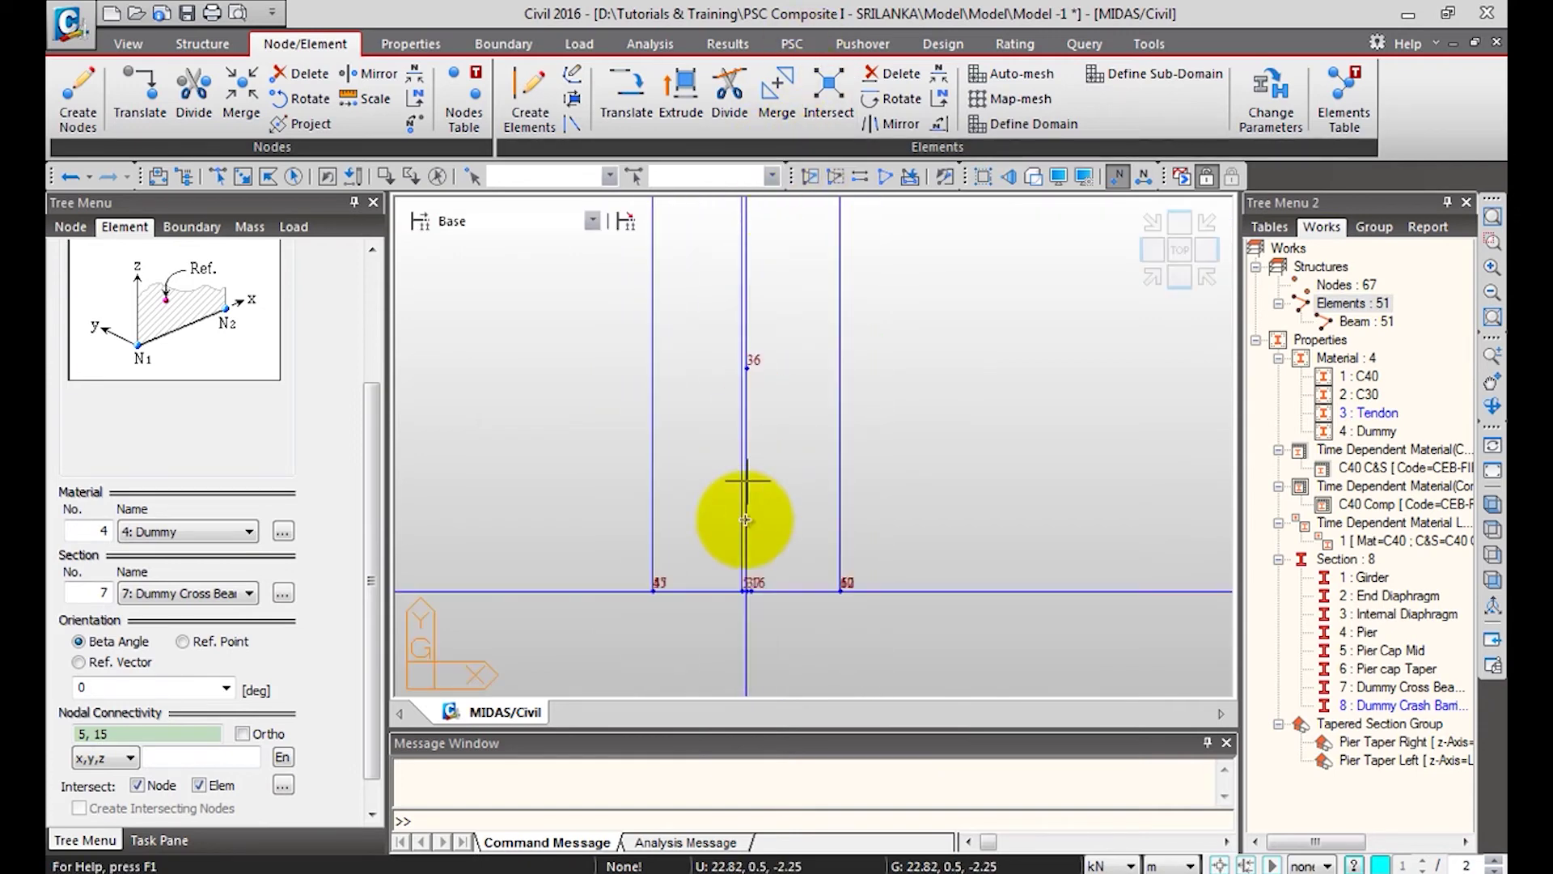
left_click(752, 591)
middle_click_drag(752, 591, 767, 495)
middle_click_drag(763, 294, 755, 617)
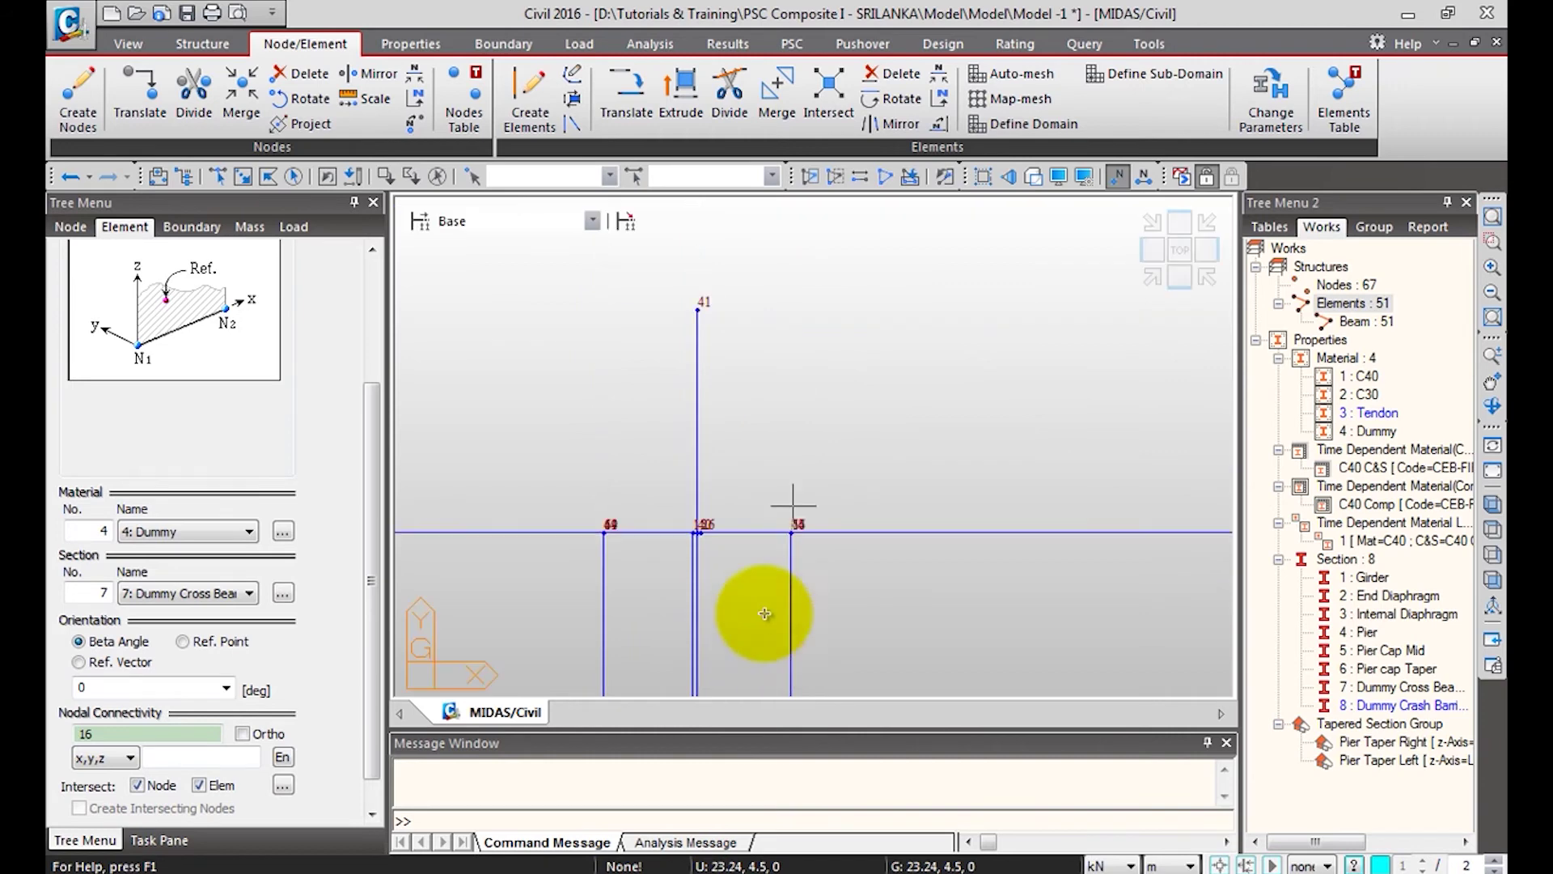
left_click(709, 554)
Create the dummy cross beam from node 20 to node 30 at the second span's outer end and finish element creation.
middle_click_drag(873, 635, 936, 381)
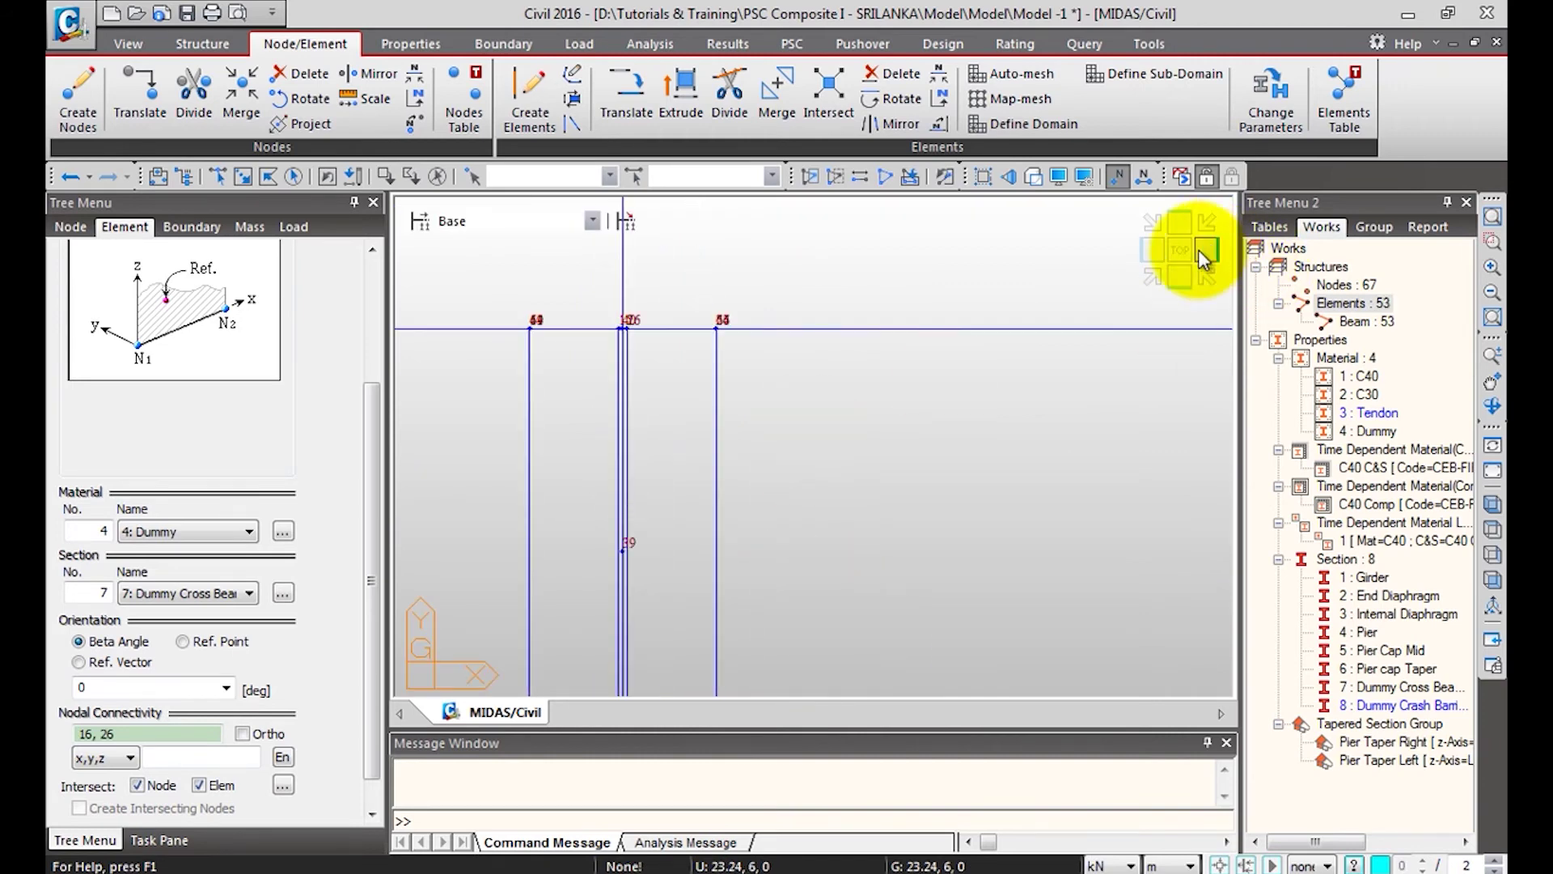
scroll(1174, 336, "down", 3)
scroll(943, 458, "up", 3)
scroll(1078, 478, "up", 3)
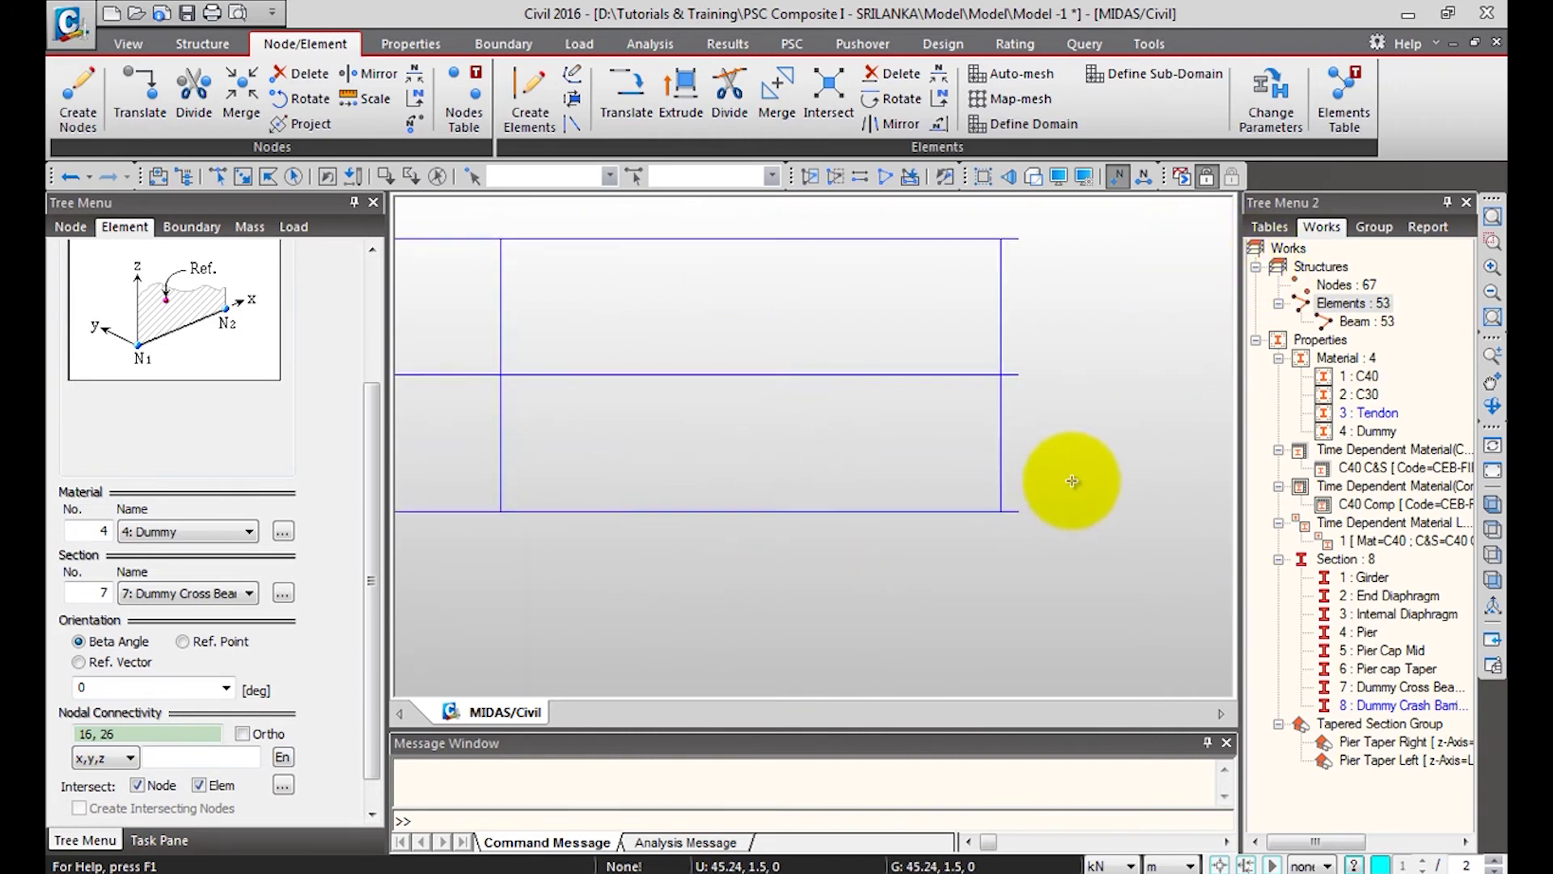
middle_click_drag(1071, 481, 999, 614)
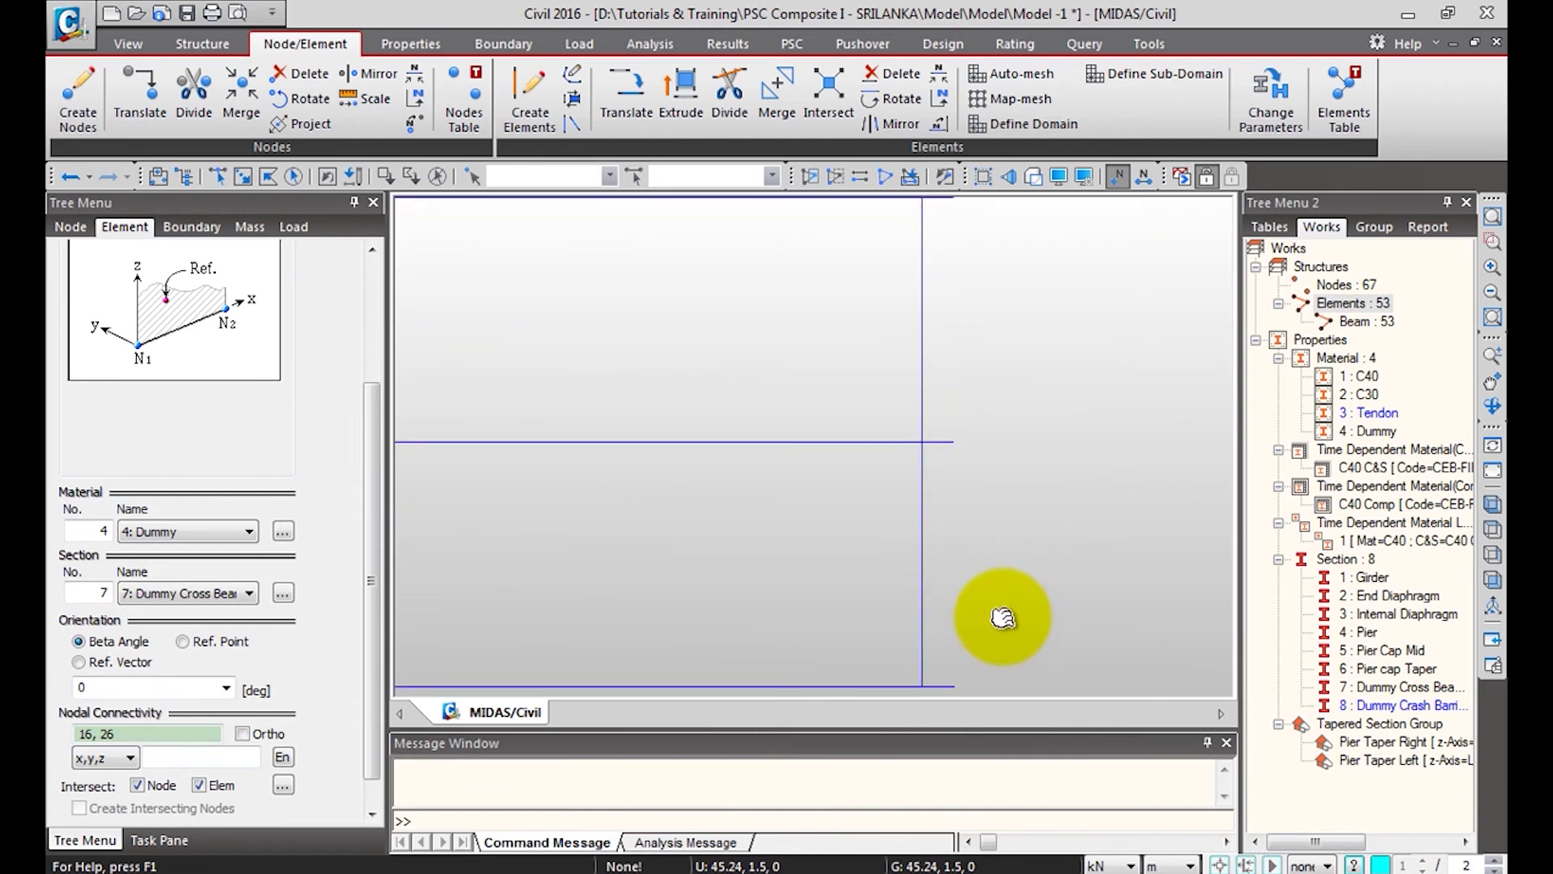
left_click(943, 684)
scroll(995, 493, "up", 3)
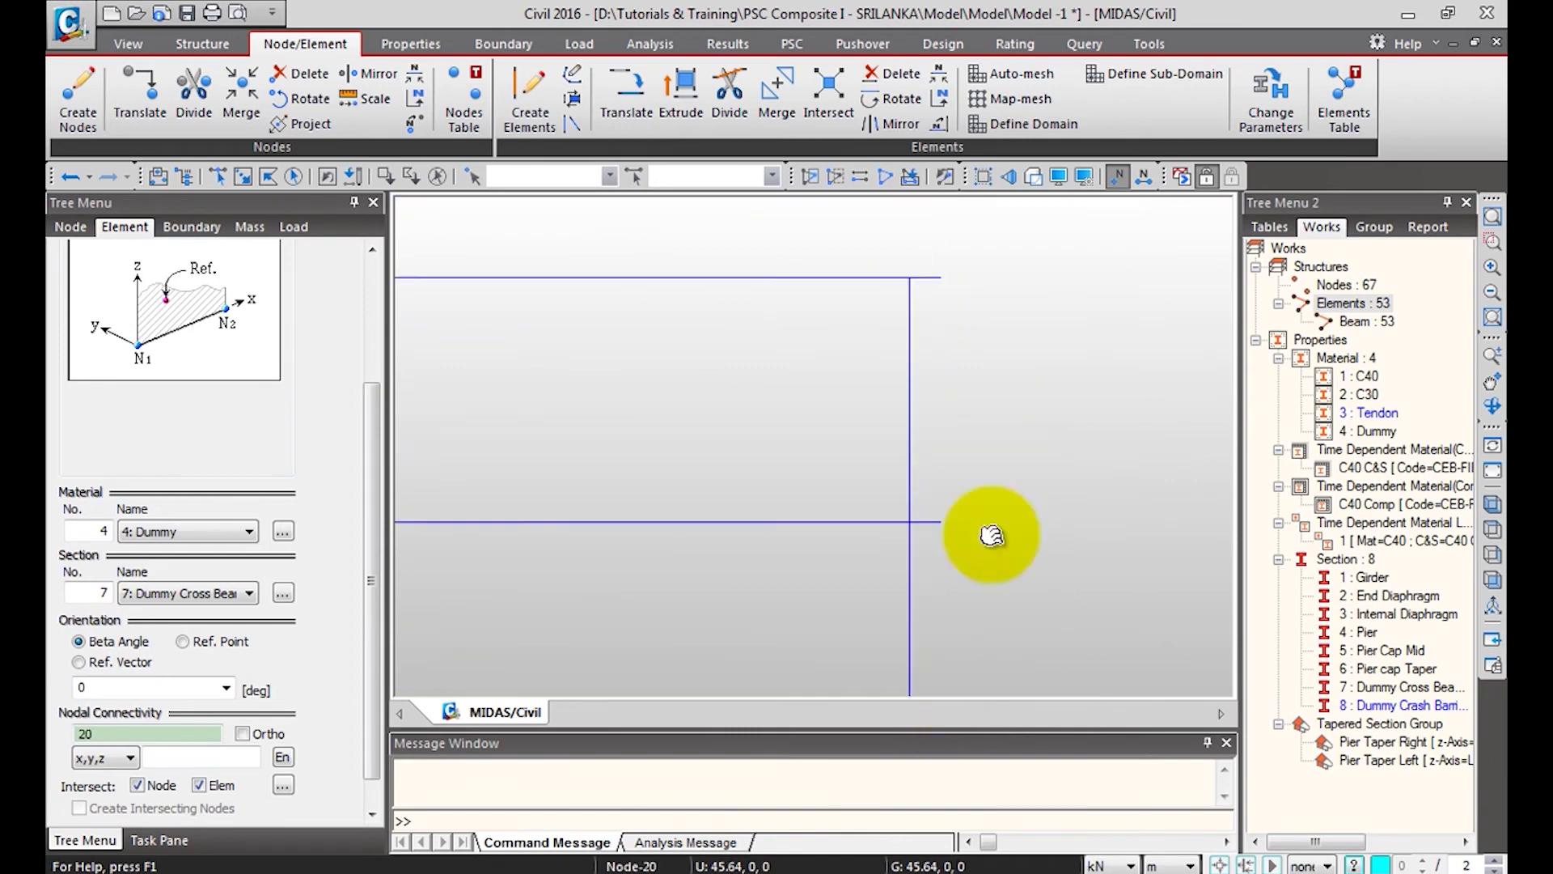
left_click(928, 457)
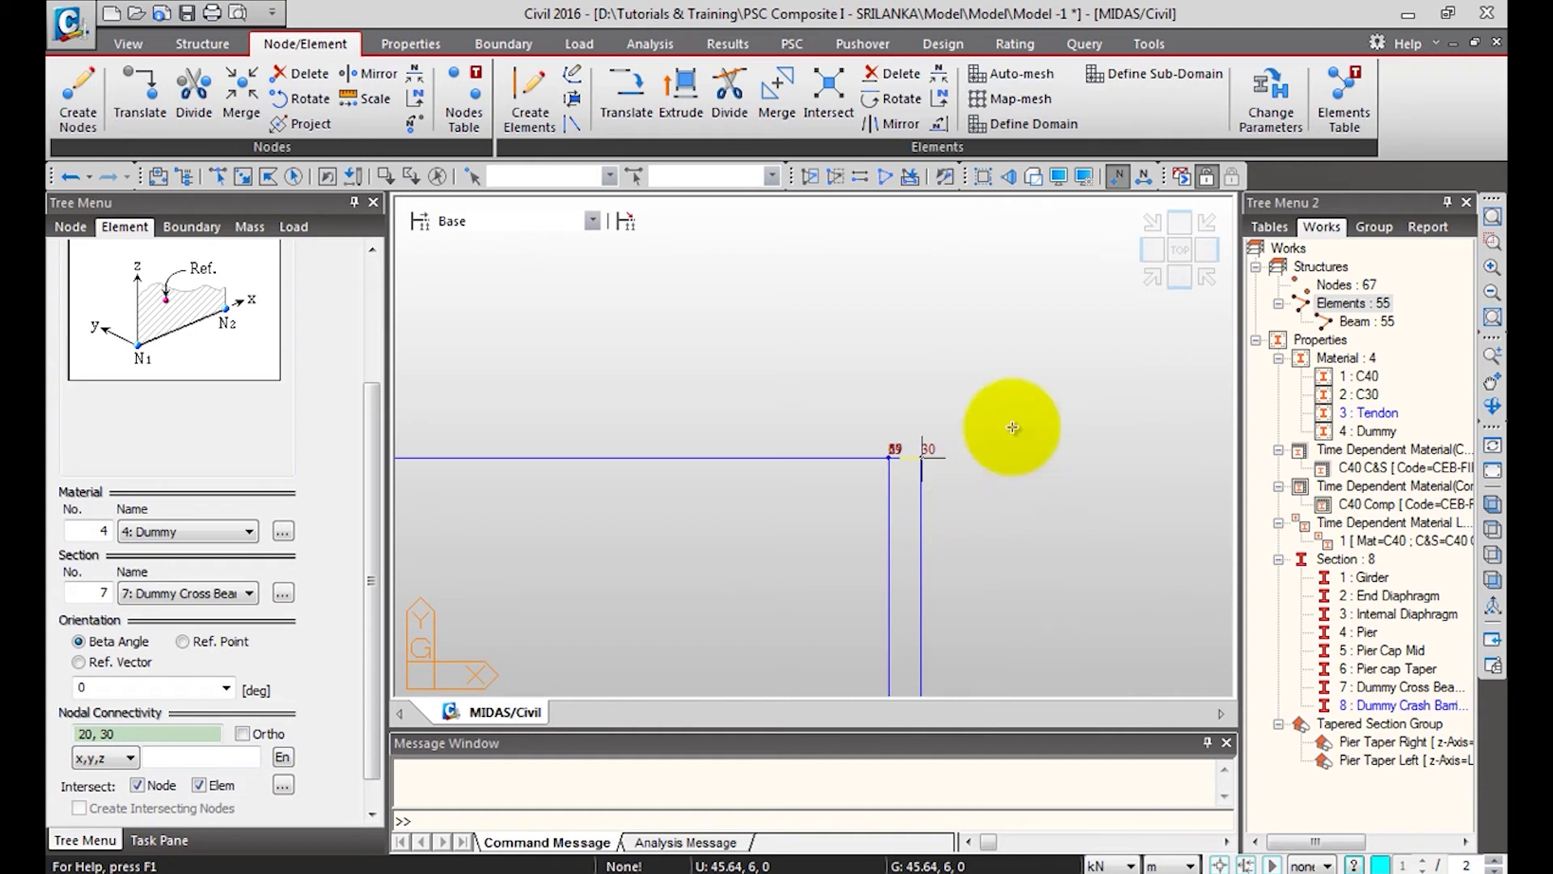
left_click(1179, 258)
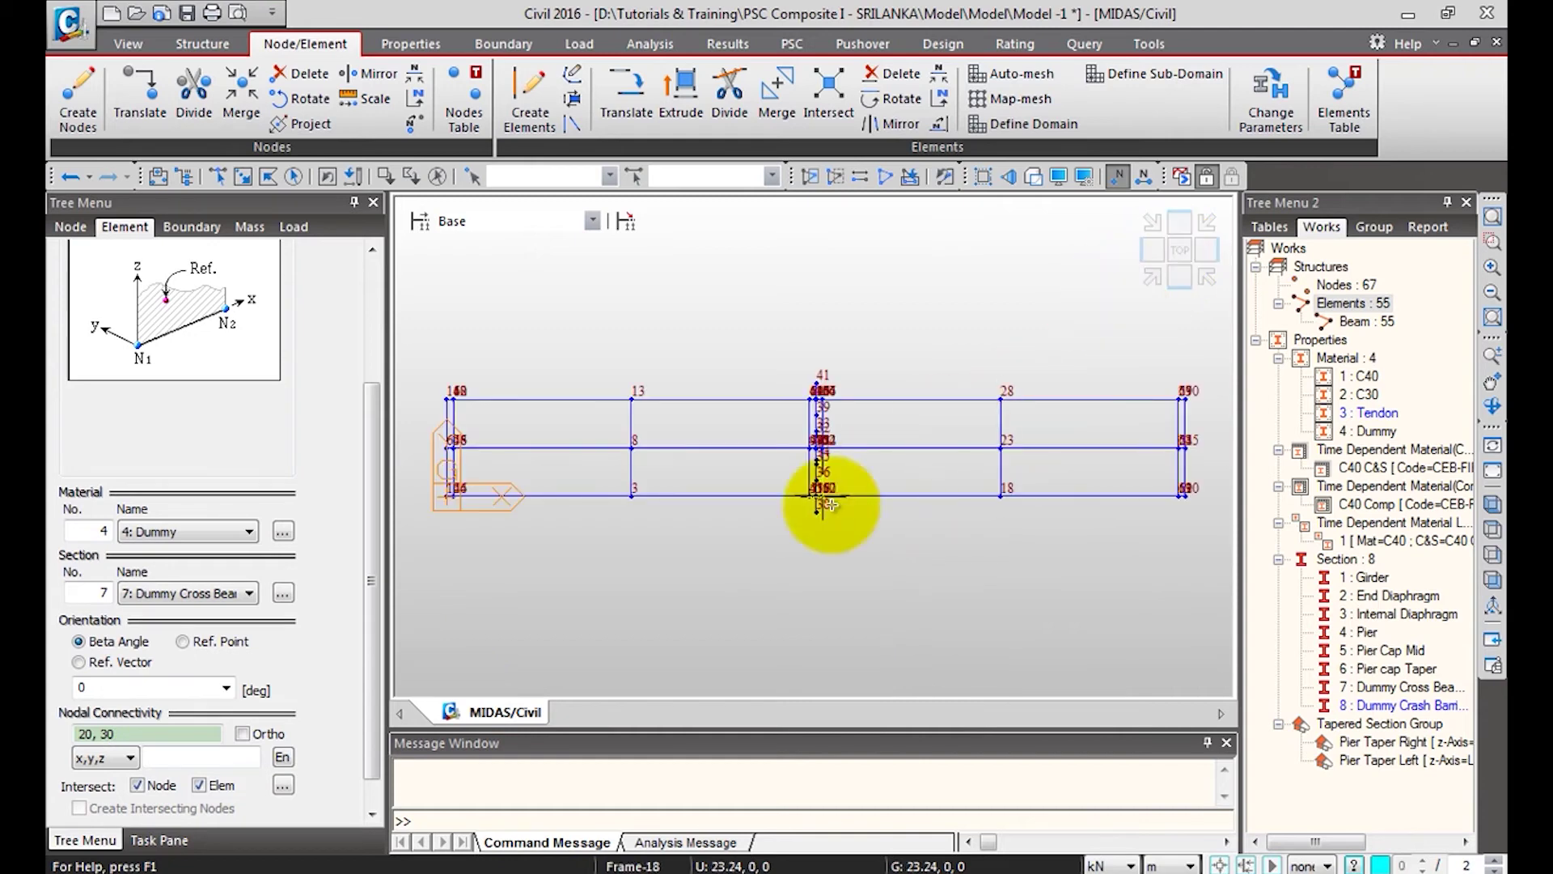
scroll(374, 688, "down", 2)
left_click(262, 800)
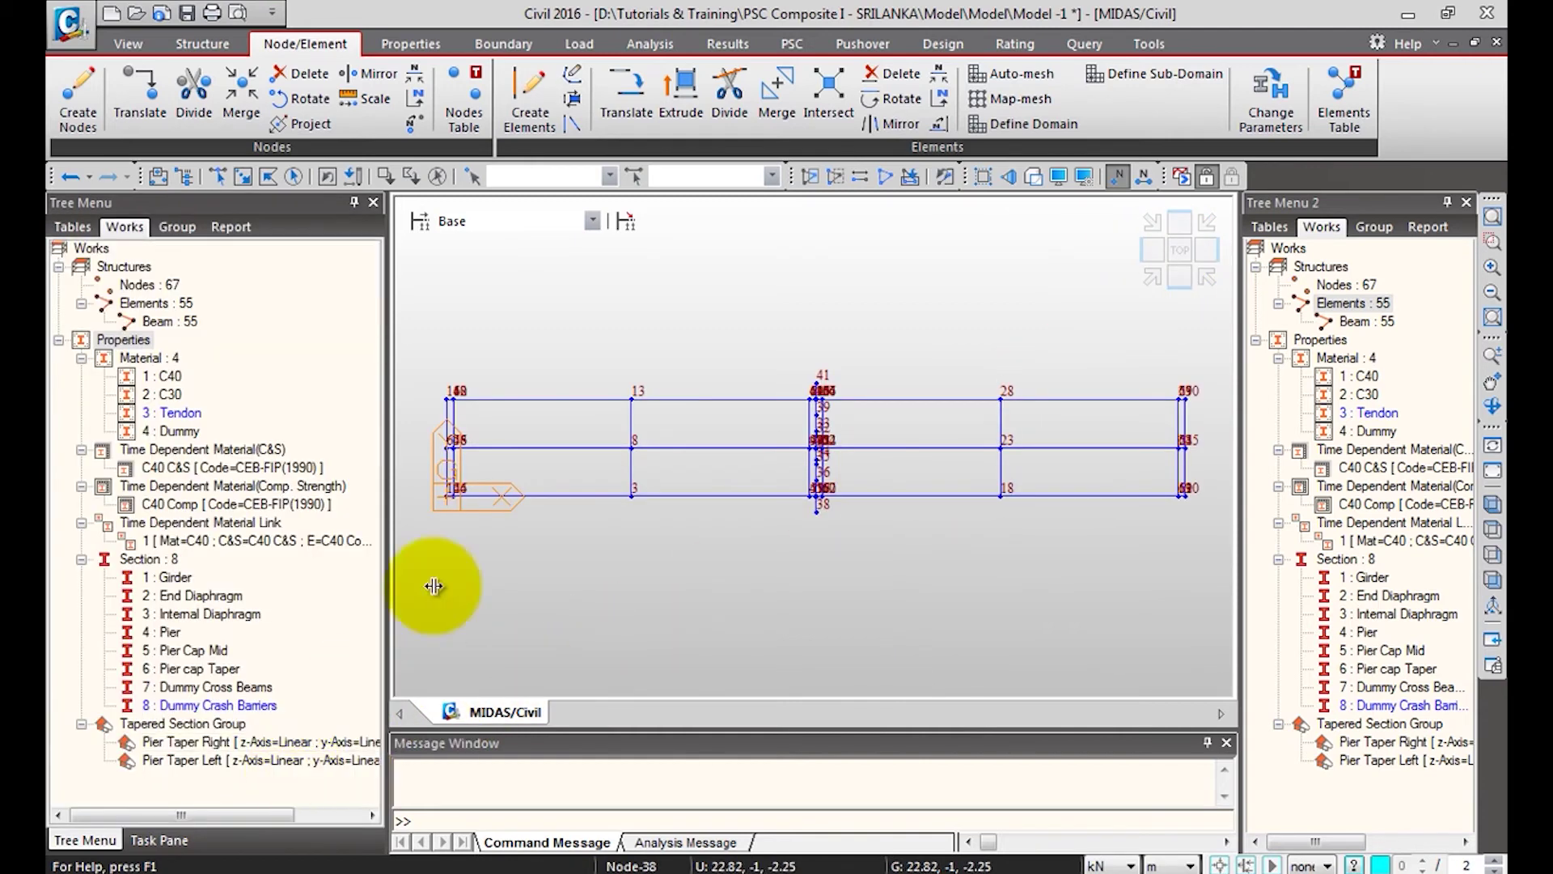
Display the members as solid sections and select end diaphragm elements 25, 26, 29 and 30 for translation.
left_click(1034, 172)
left_click(1146, 278)
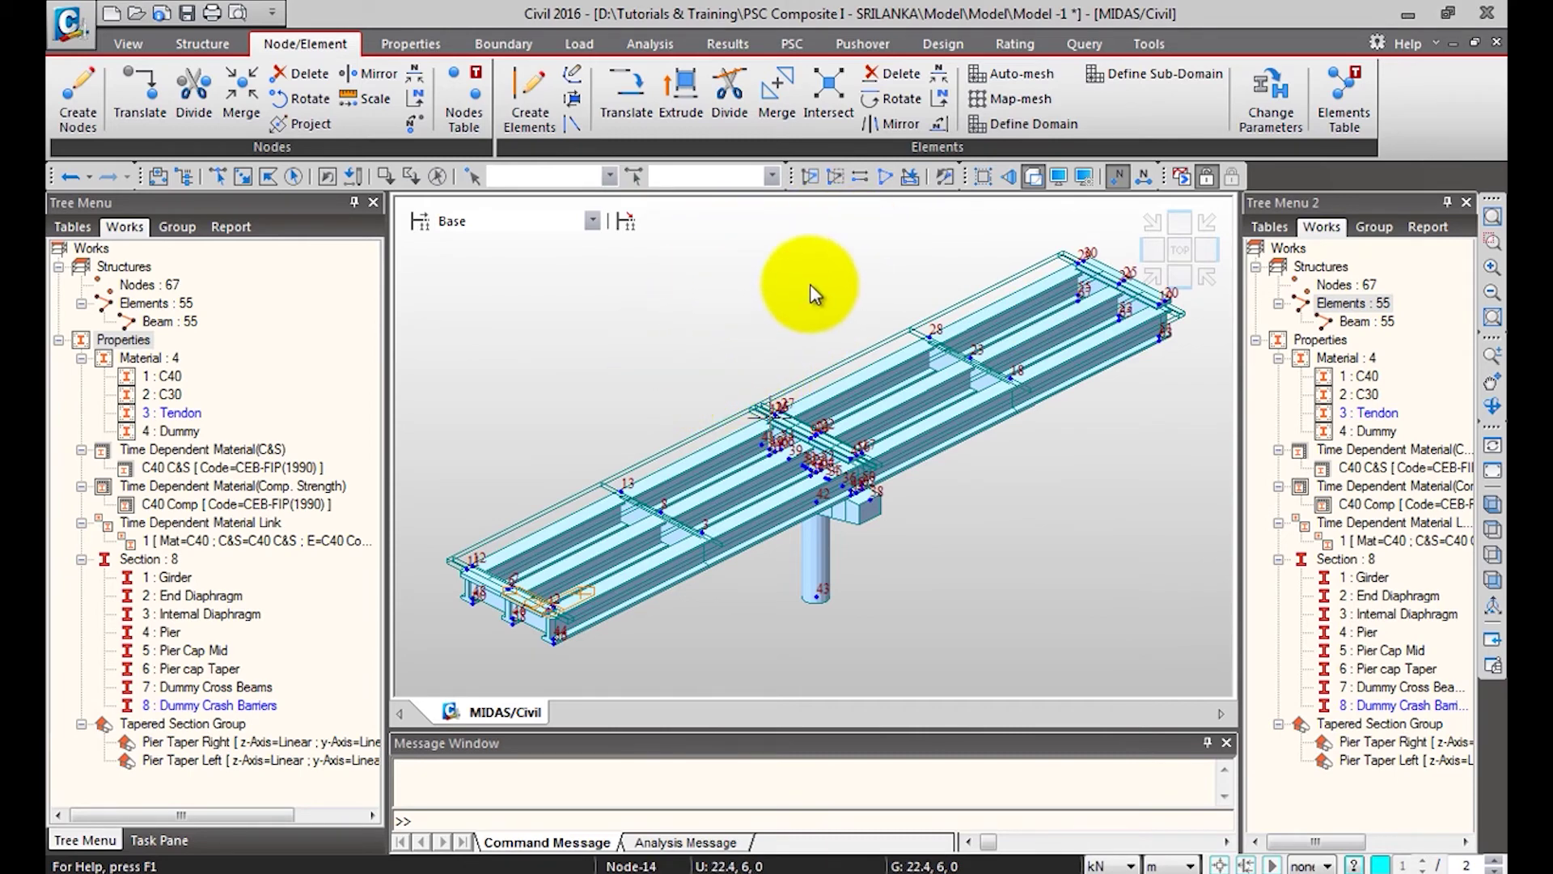
left_click(1181, 251)
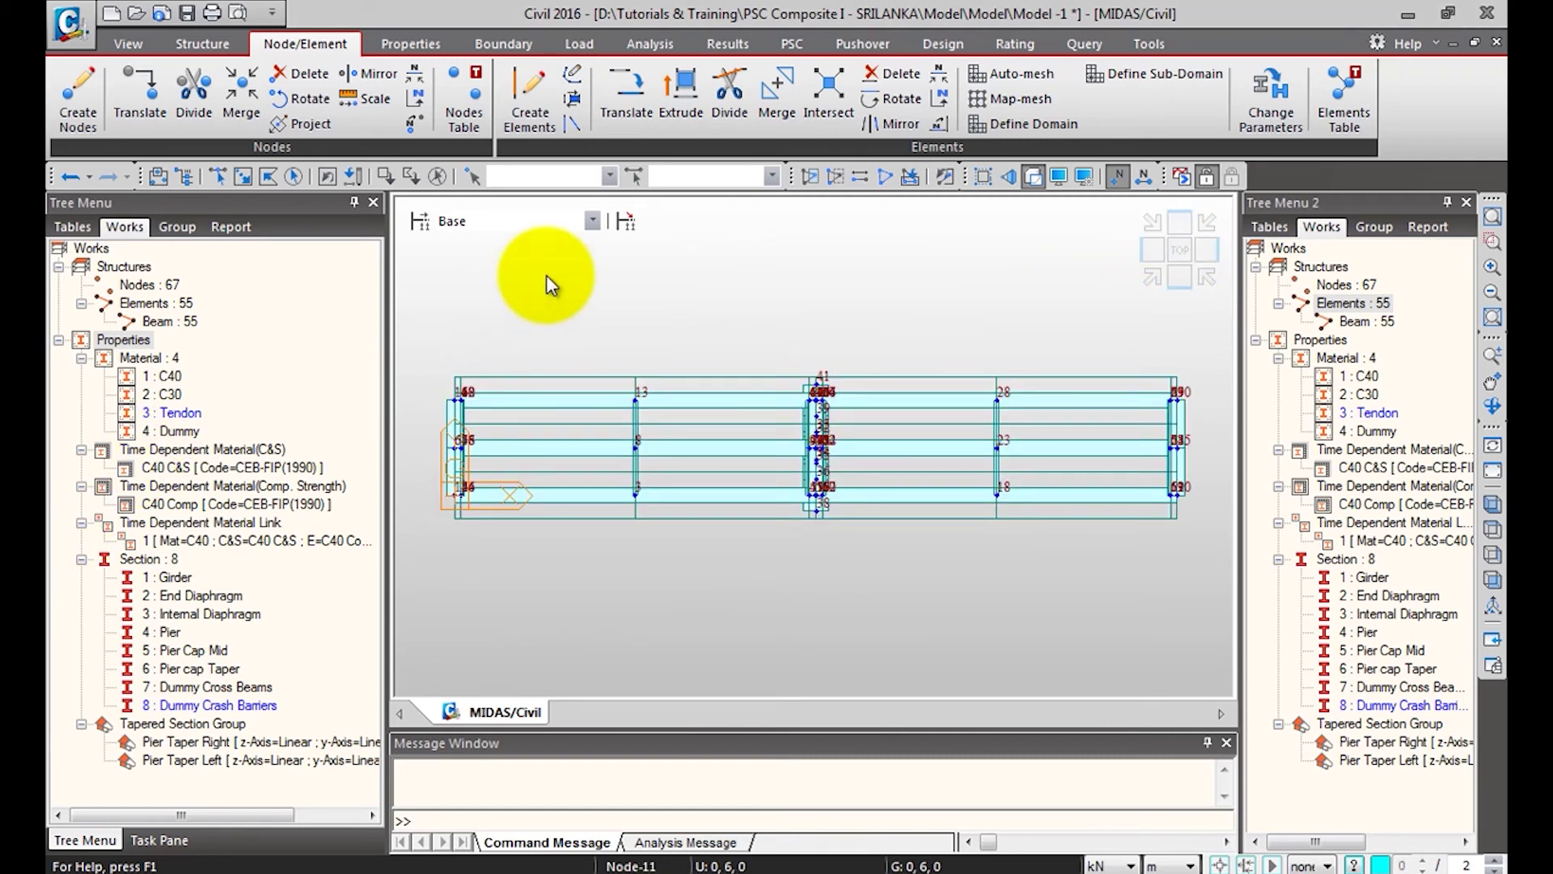
left_click(626, 99)
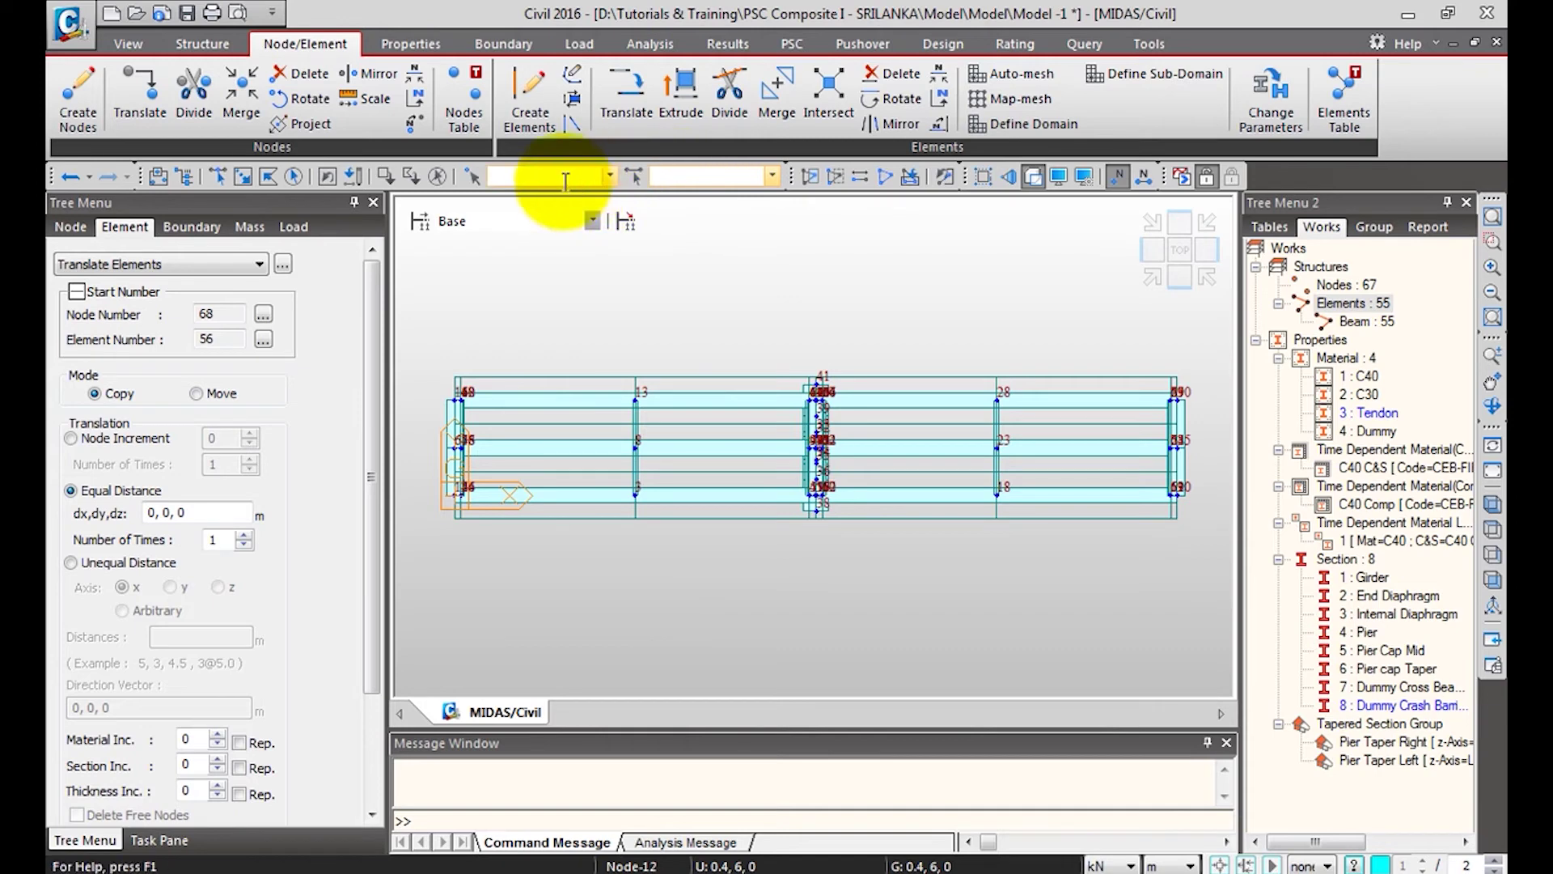
left_click(515, 177)
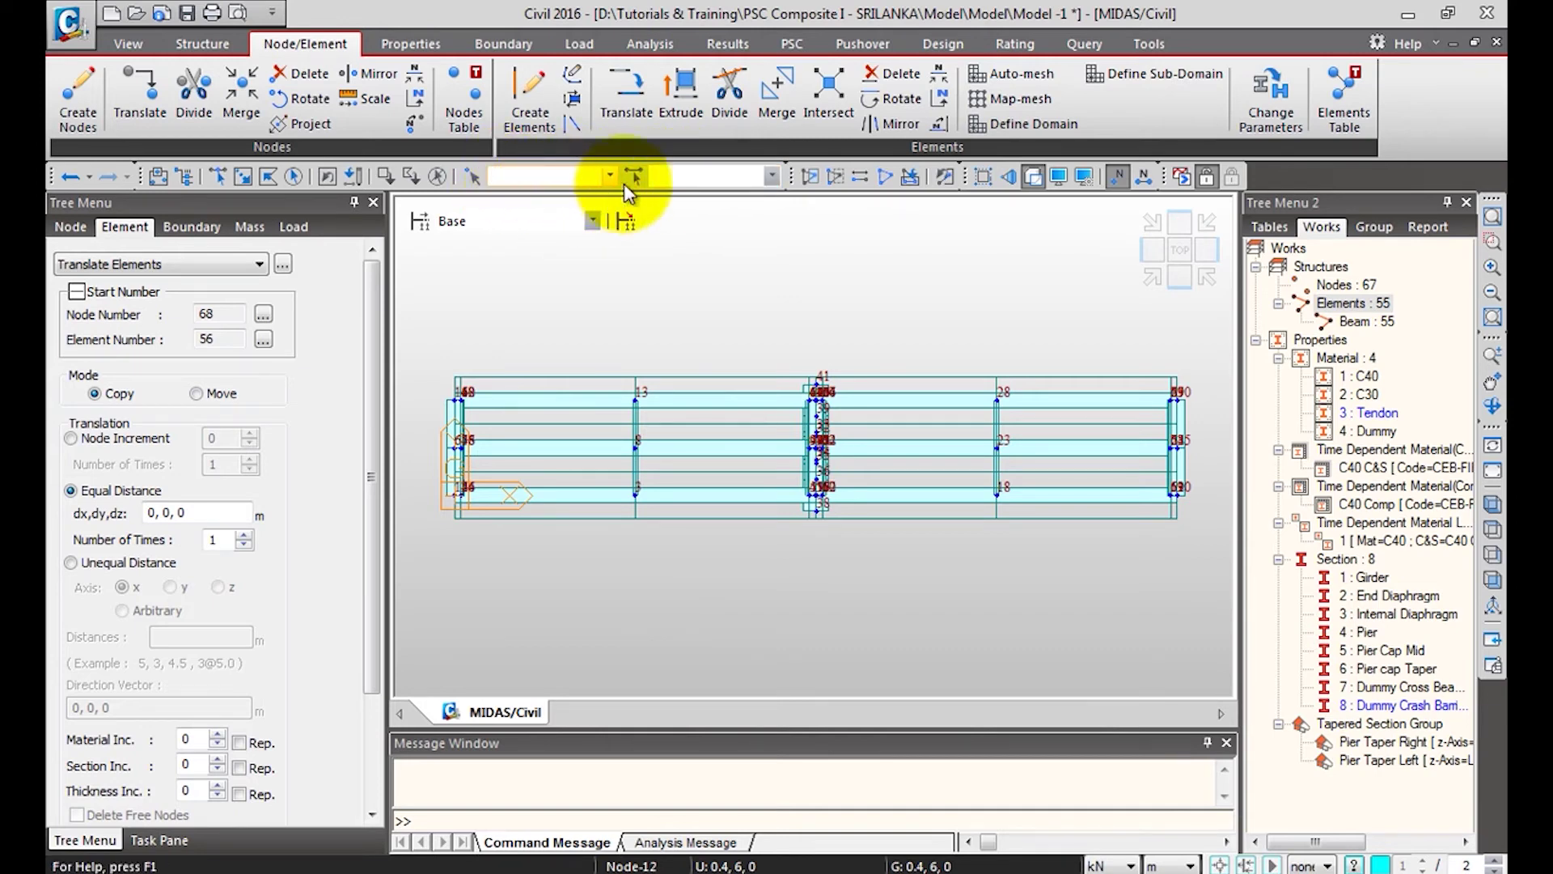
left_click(683, 178)
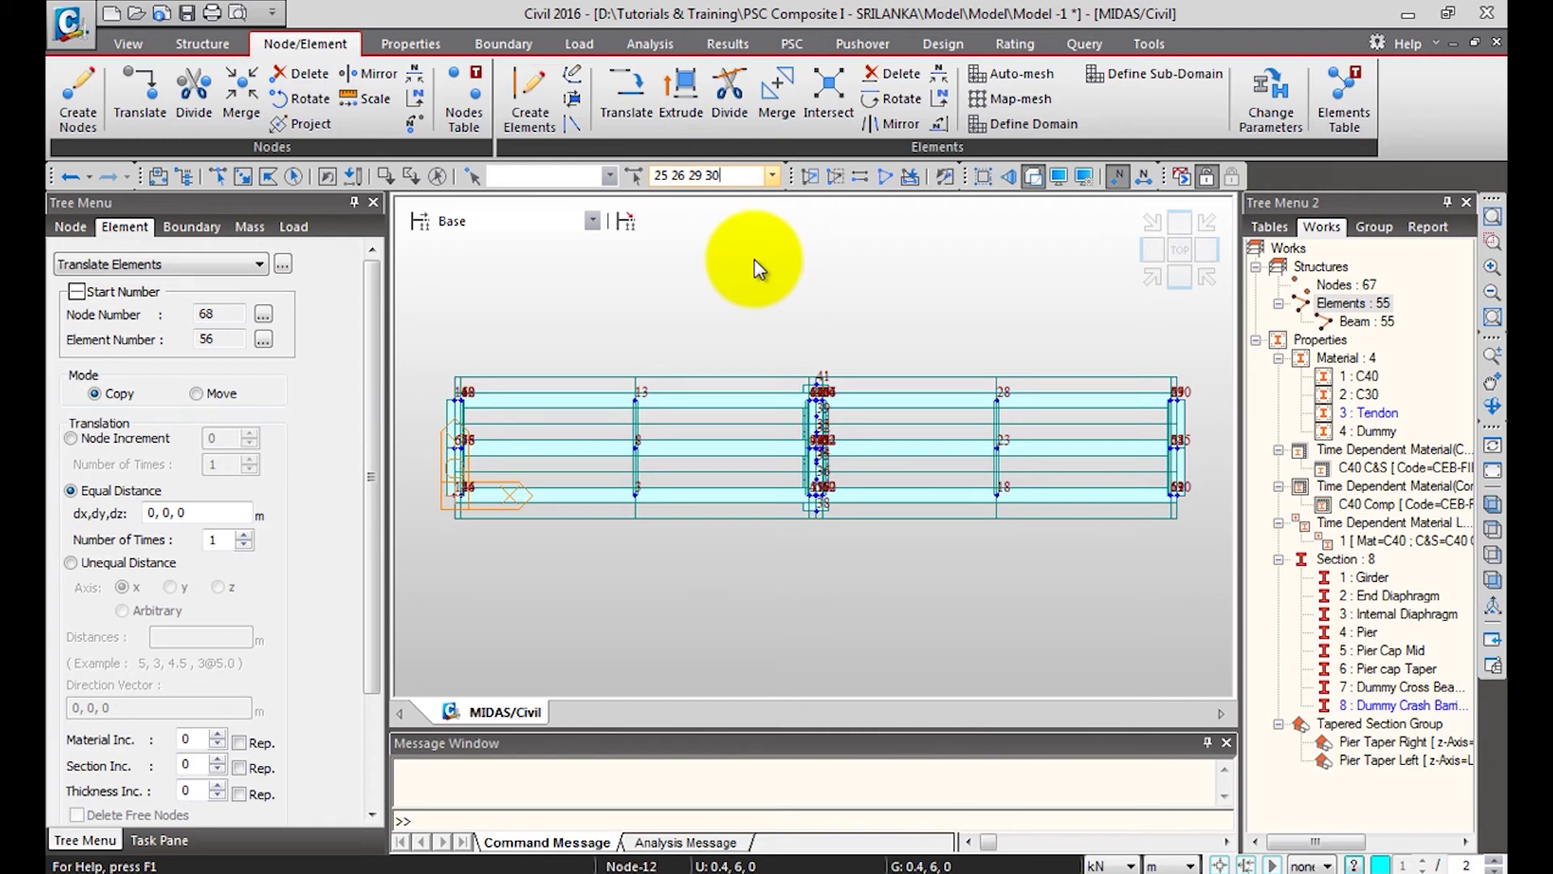
key("Return")
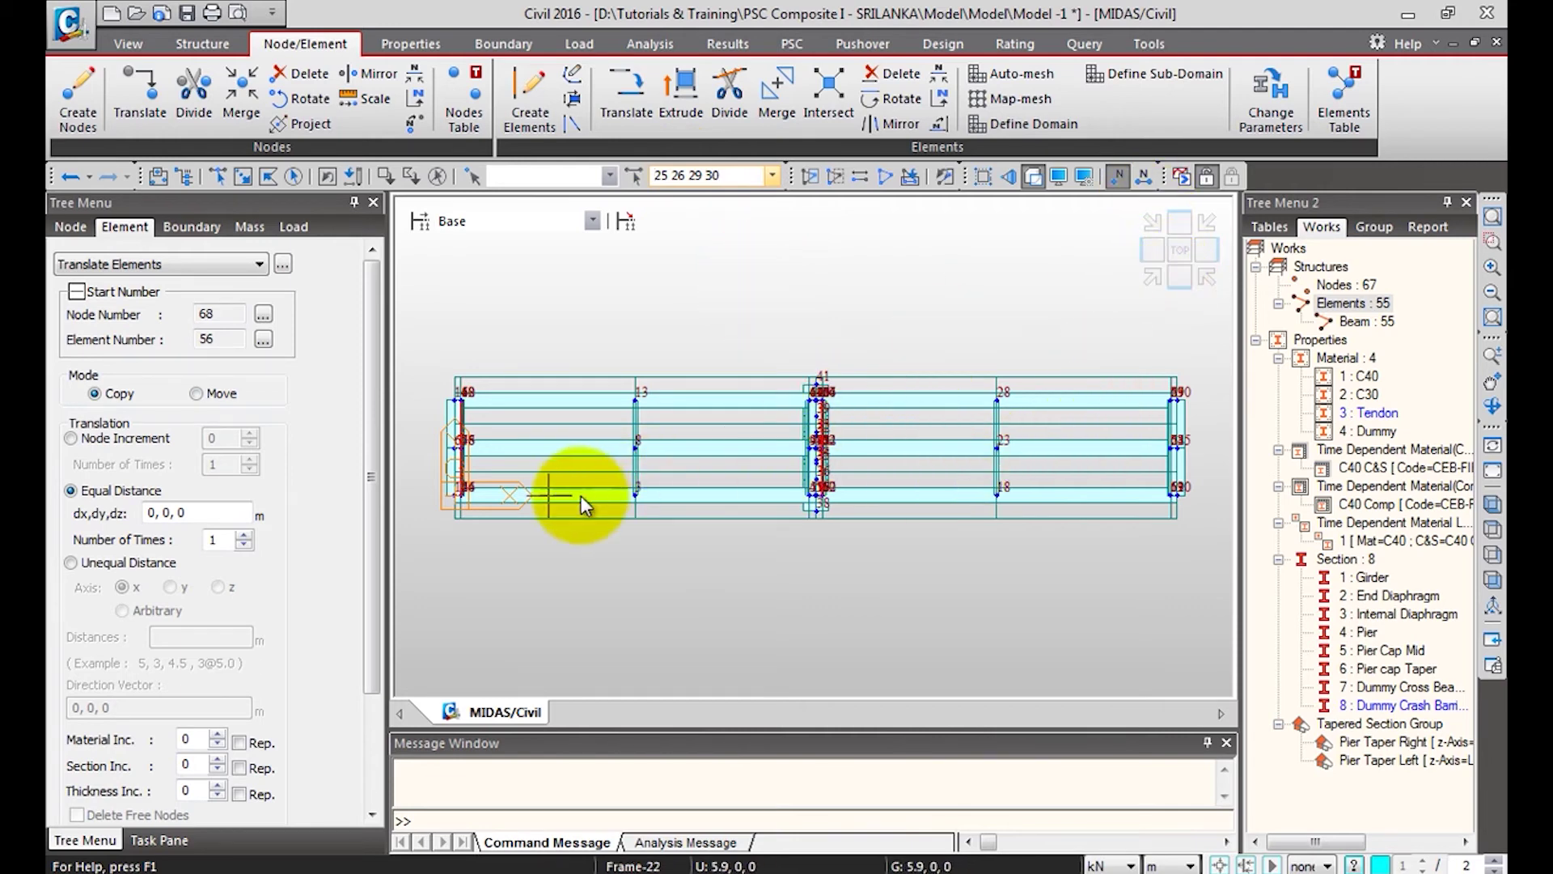
Set the element copy to unequal distances of 10@1 m along x with a section increment of 5.
scroll(347, 346, "down", 2)
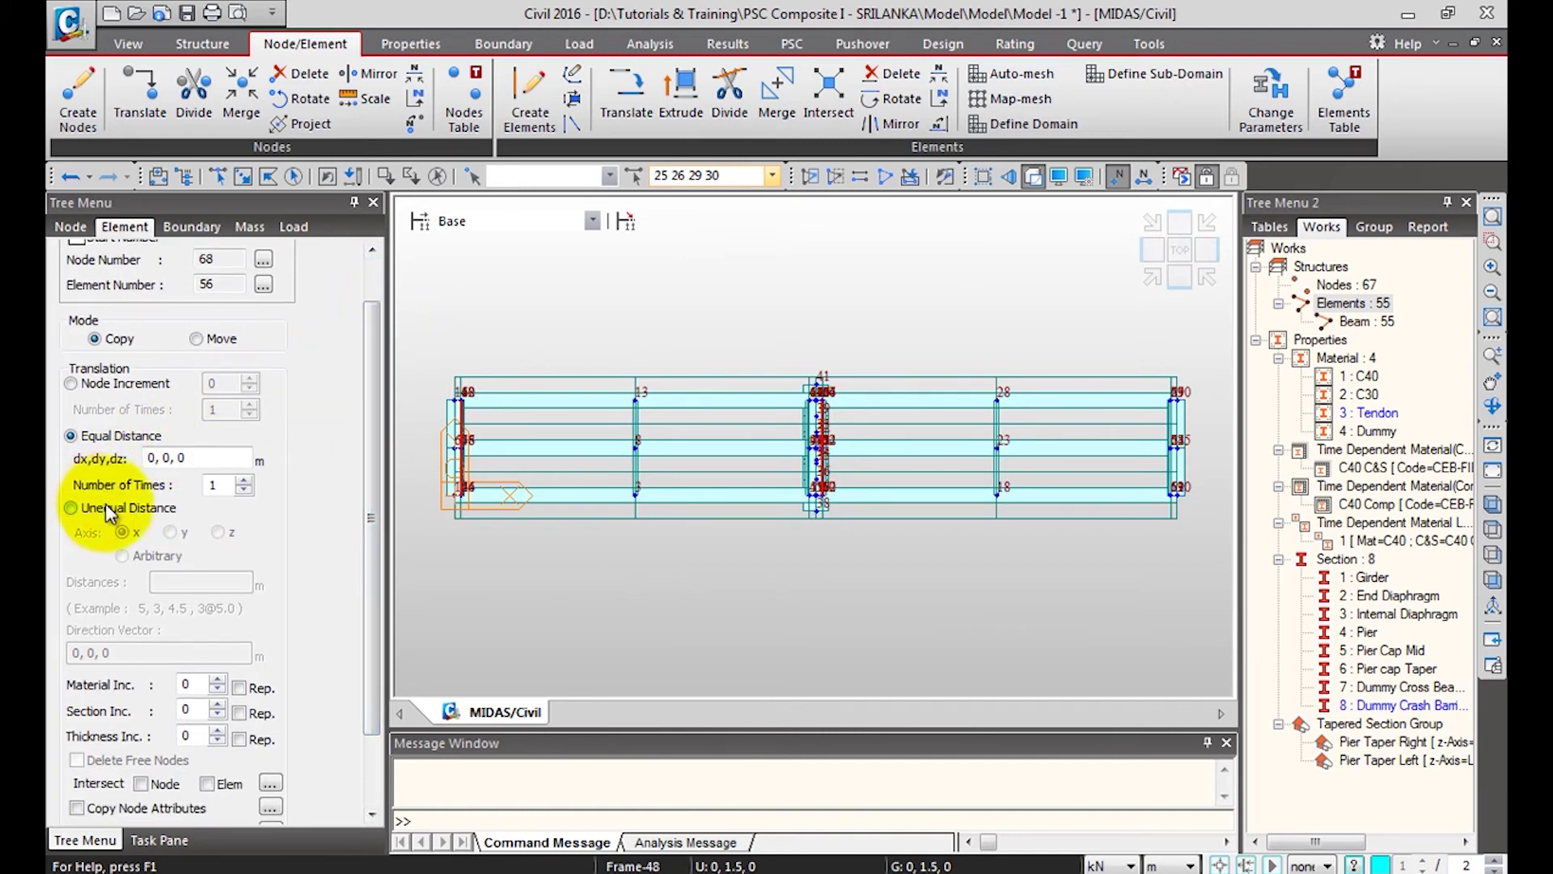
left_click(105, 506)
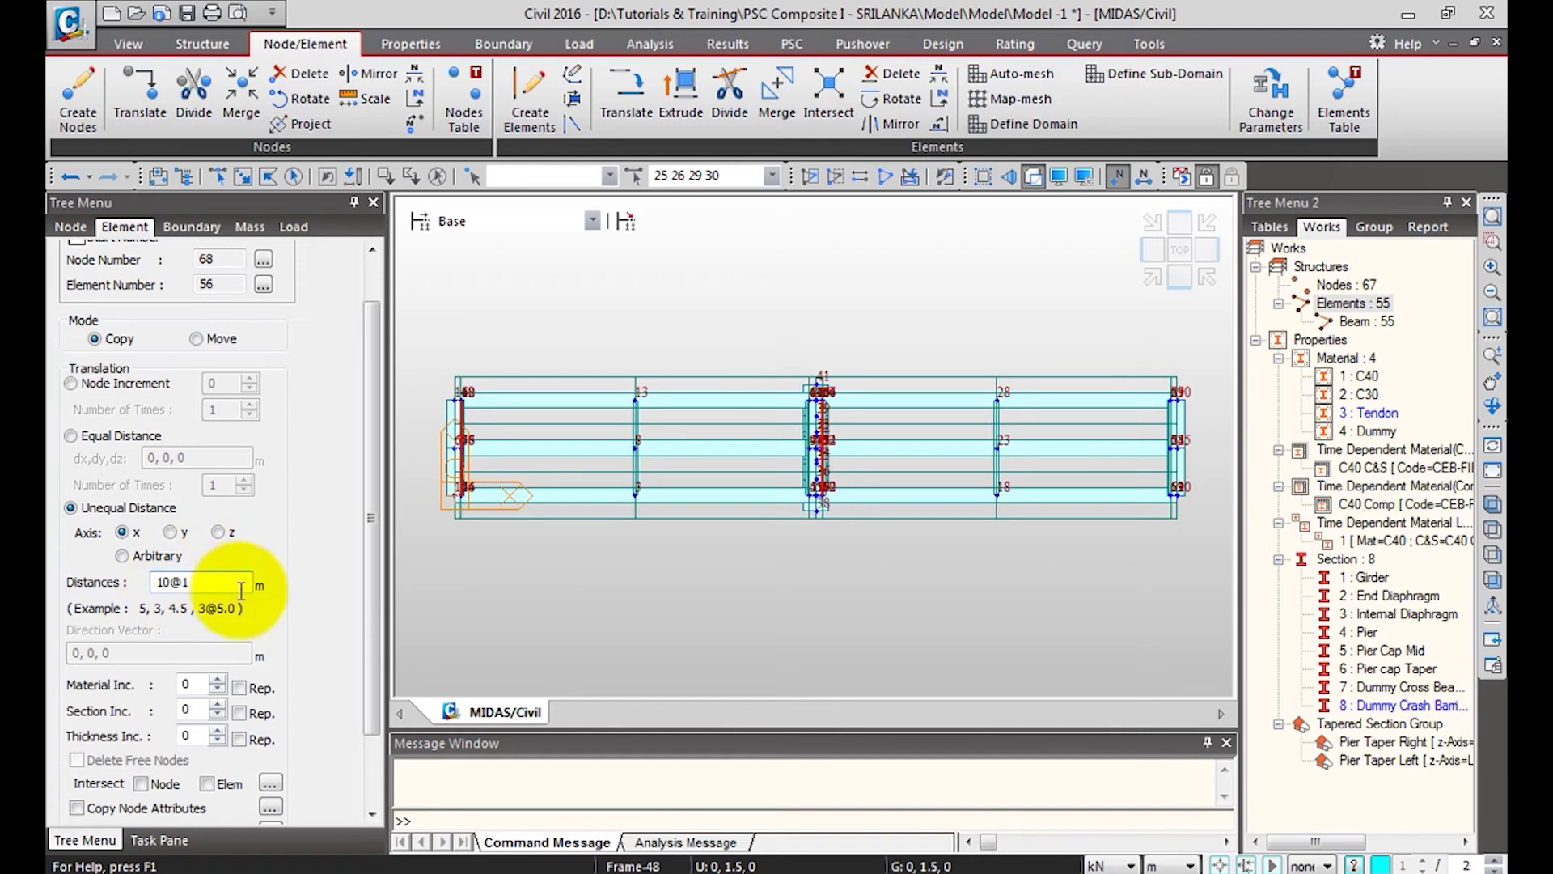
scroll(369, 510, "down", 1)
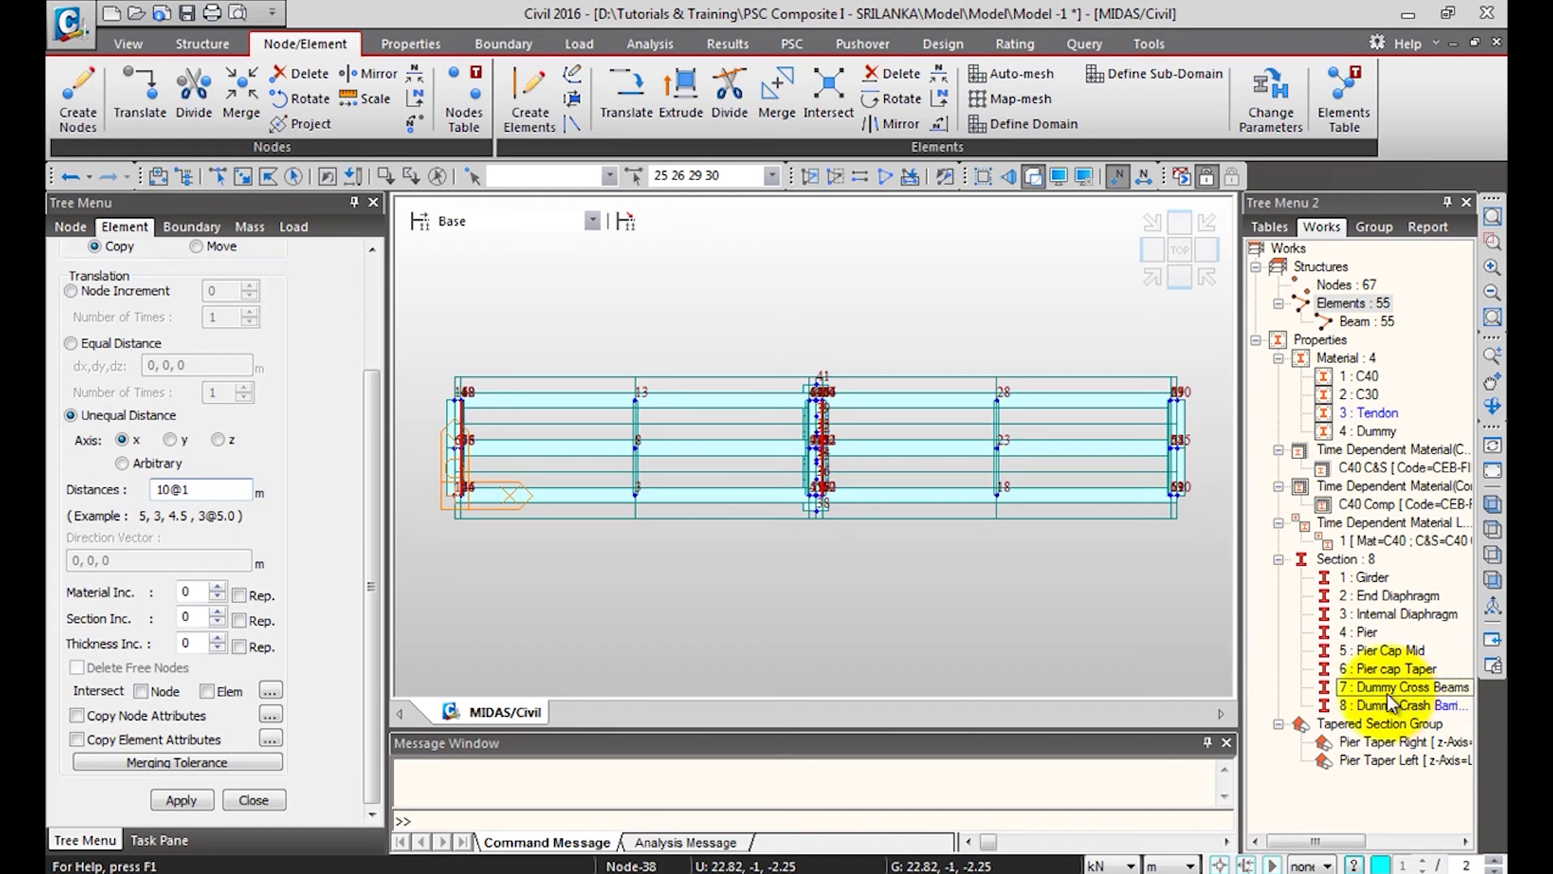
double_click(191, 618)
type("5")
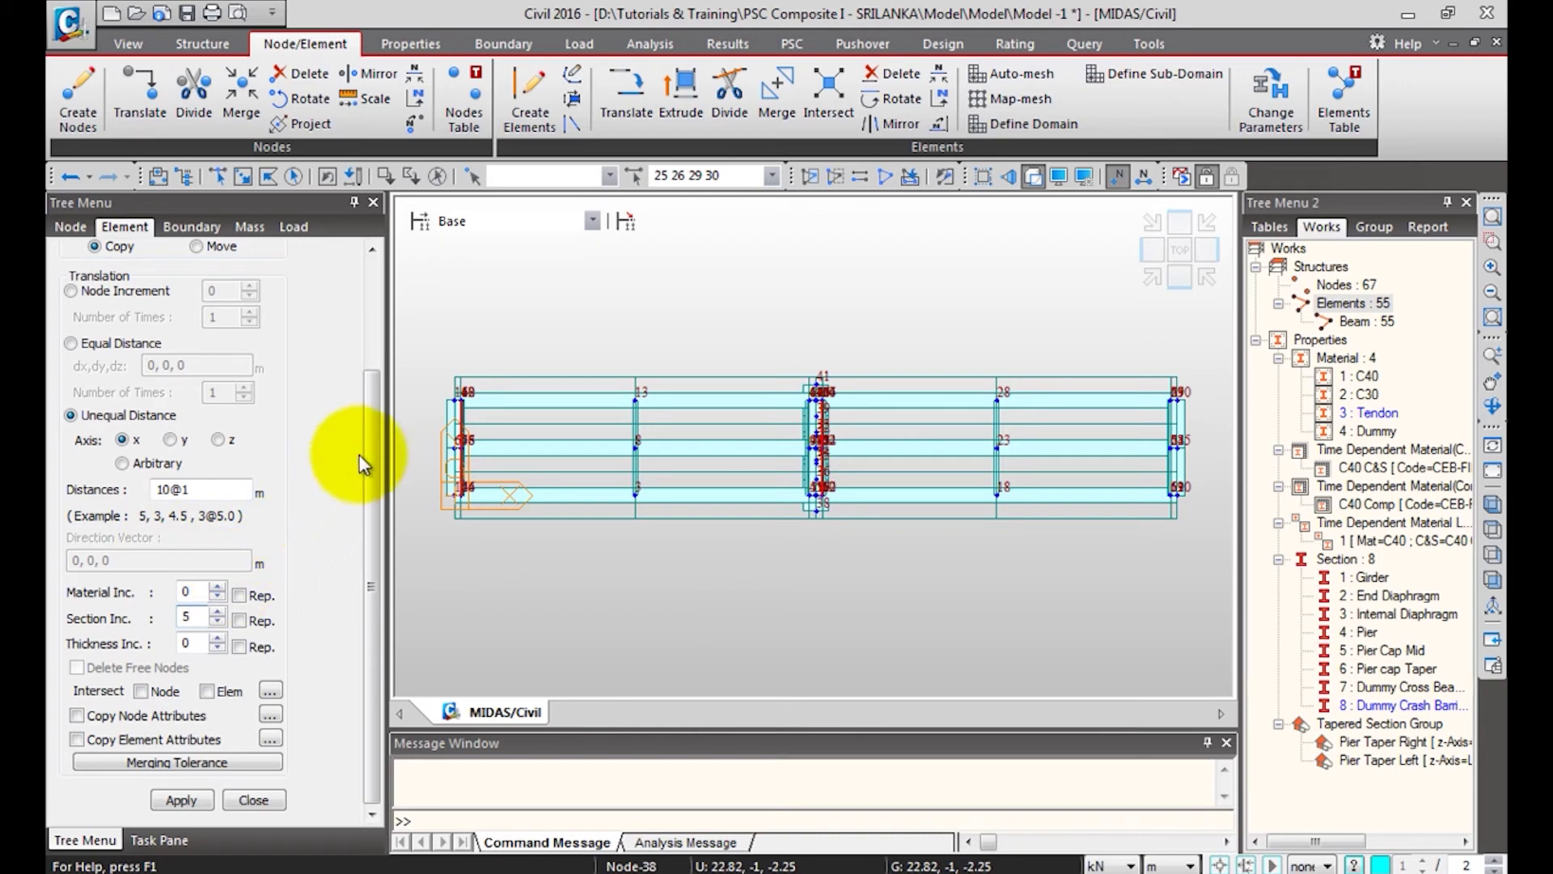
Copy the selected end diaphragms with node and element intersection and with node and element attributes copied.
left_click(141, 691)
left_click(207, 690)
left_click(104, 715)
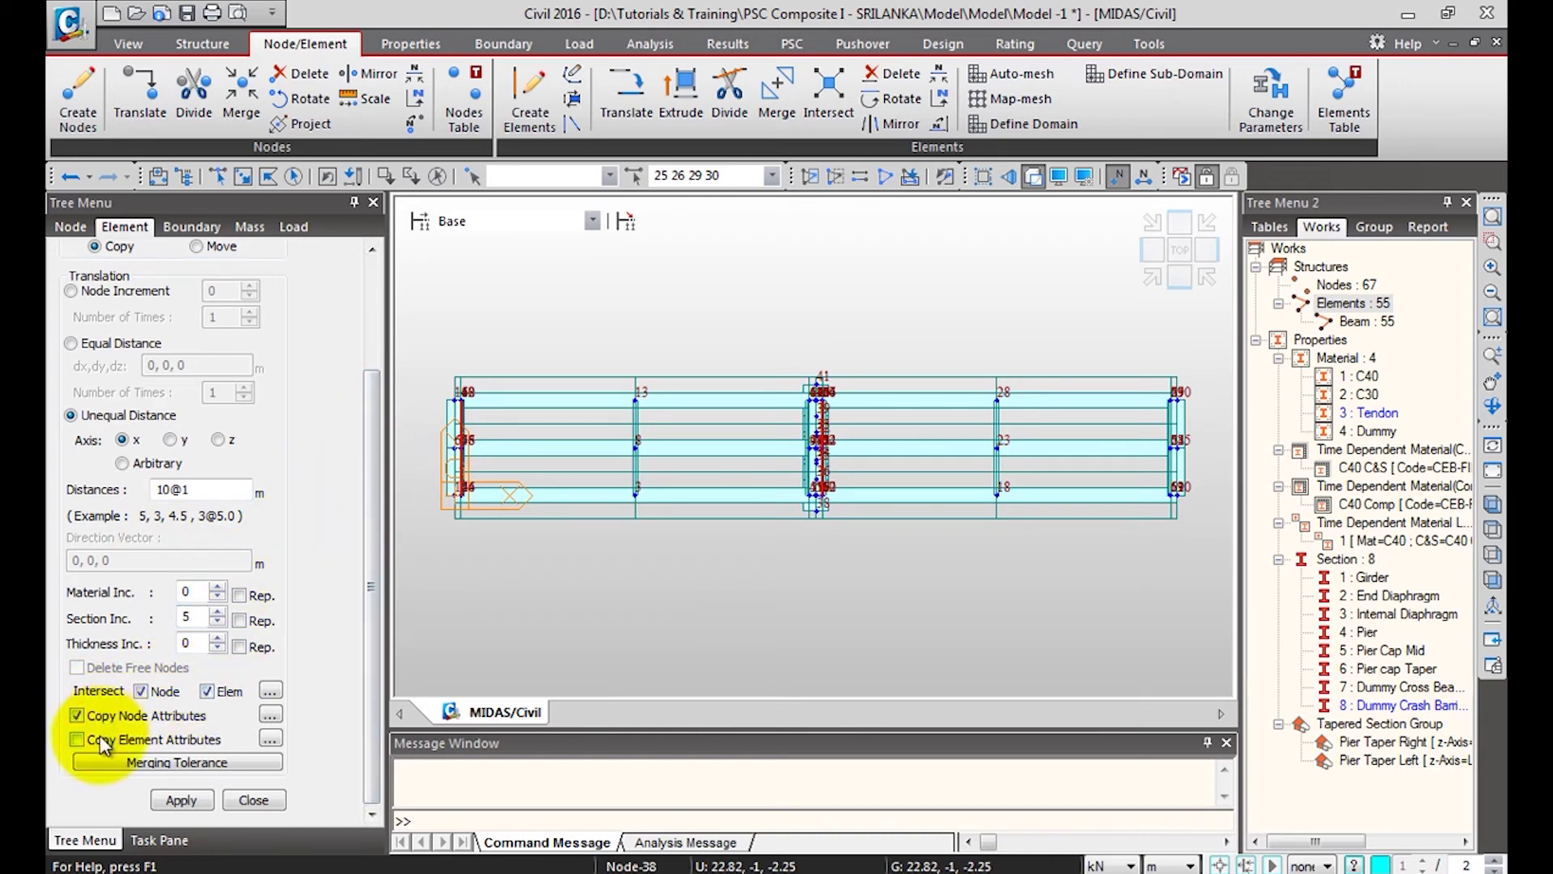
left_click(99, 737)
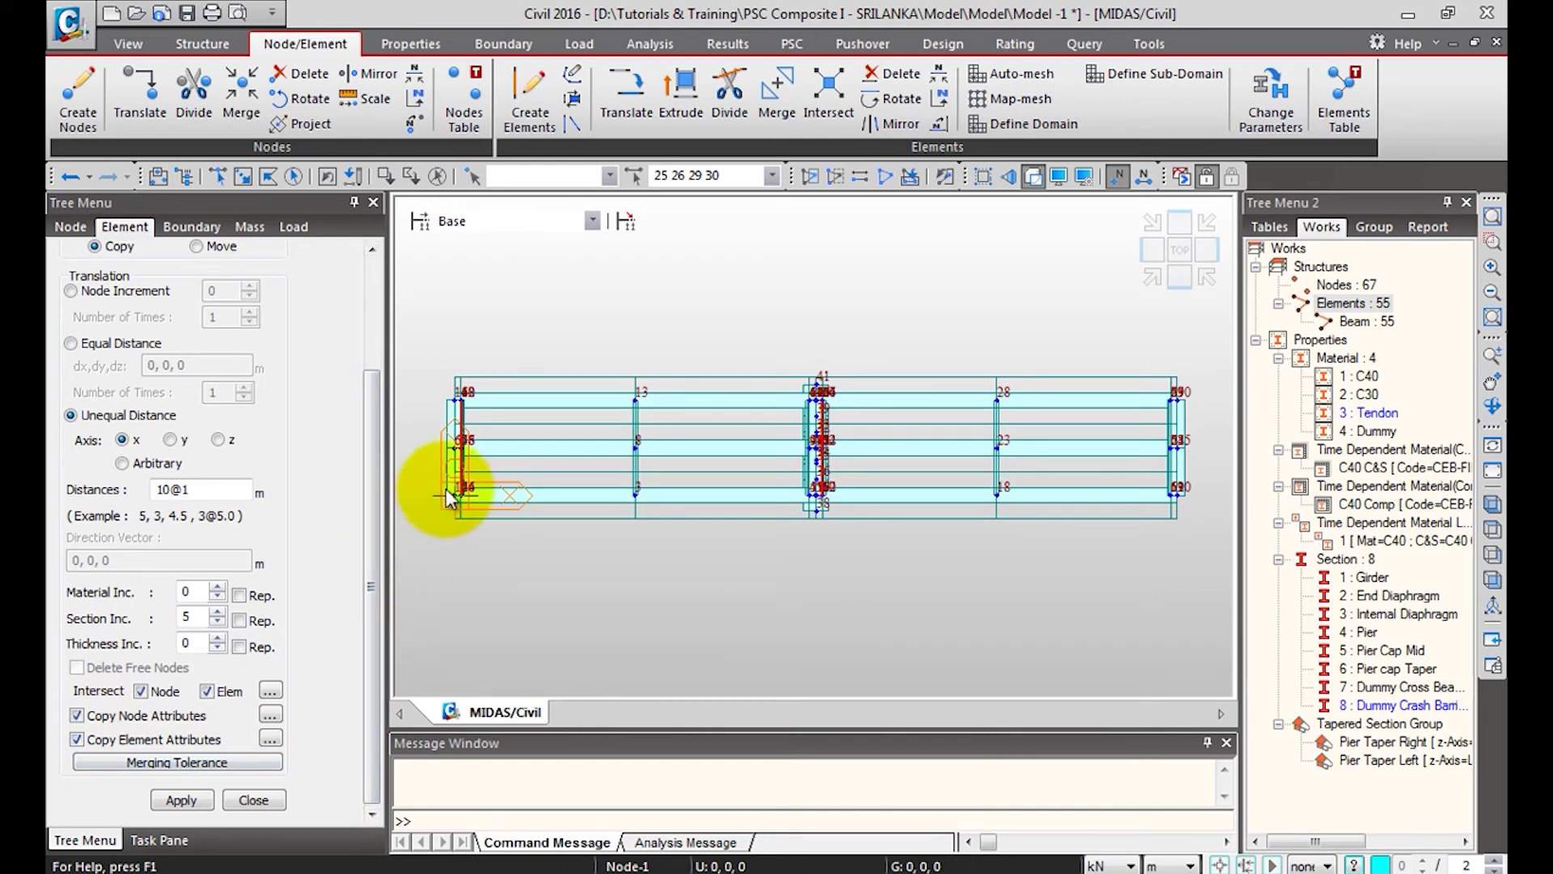
left_click(180, 800)
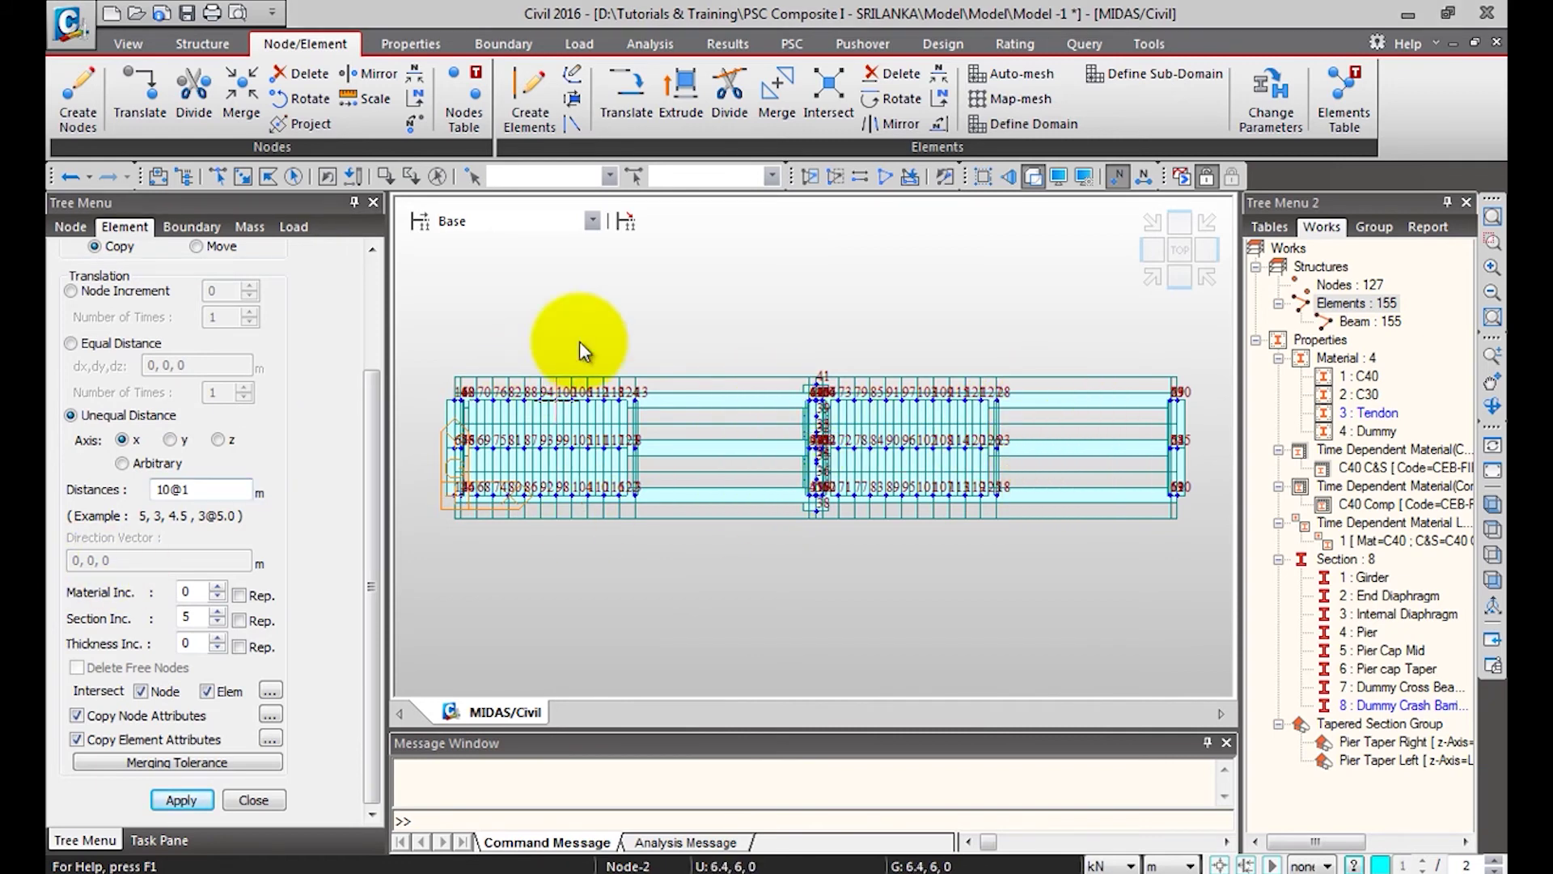
Copy internal diaphragm elements 33 to 36 at 10@1 m along x with a section increment of 4.
left_click(676, 178)
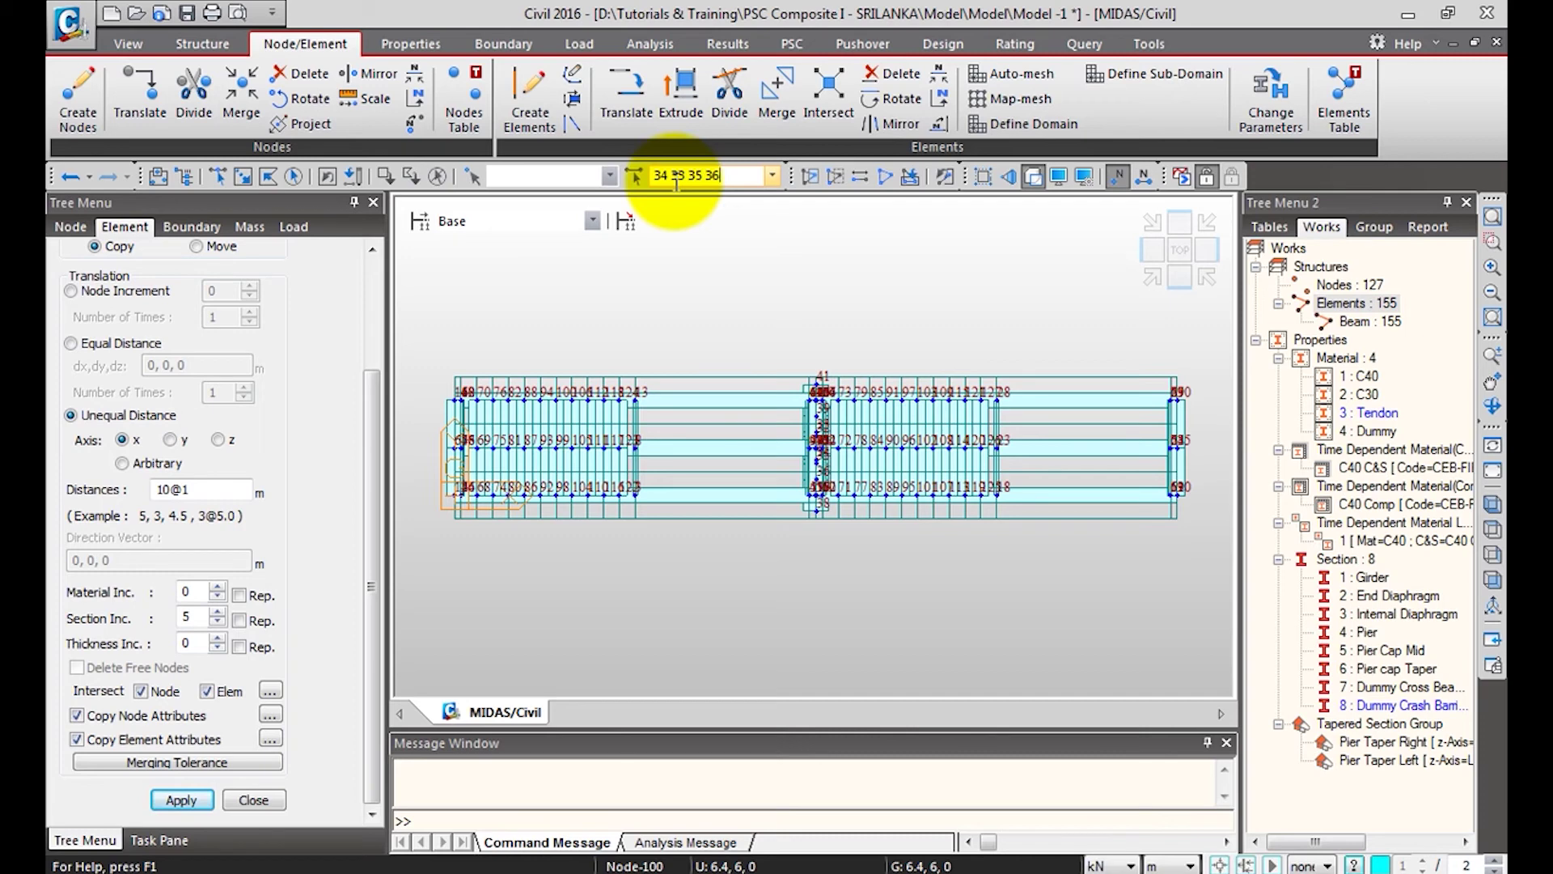
left_click_drag(366, 420, 365, 468)
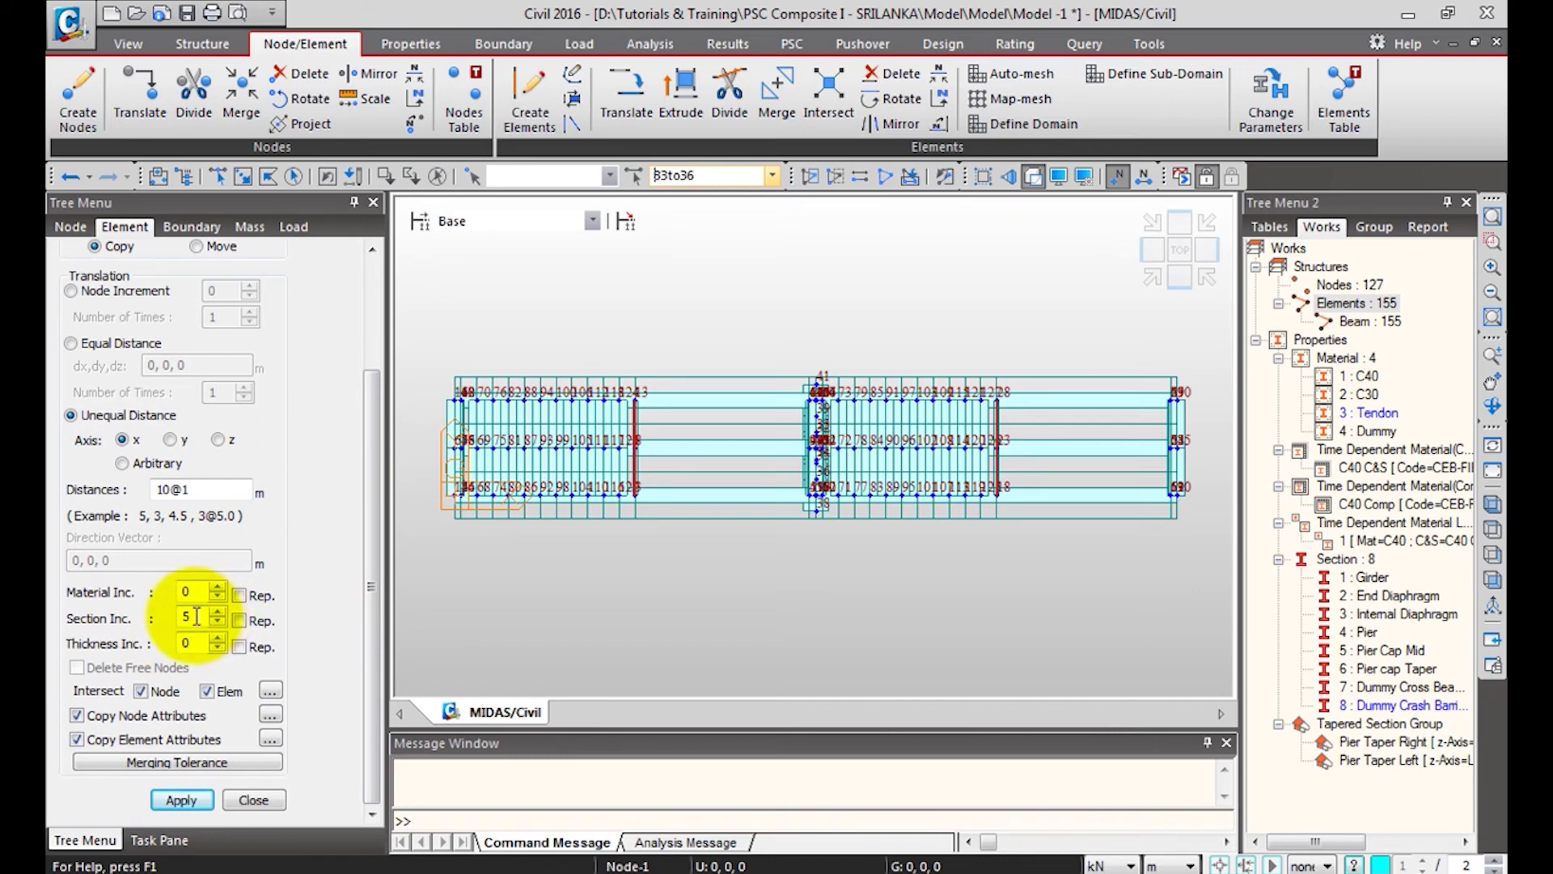
left_click_drag(197, 617, 170, 617)
type("4")
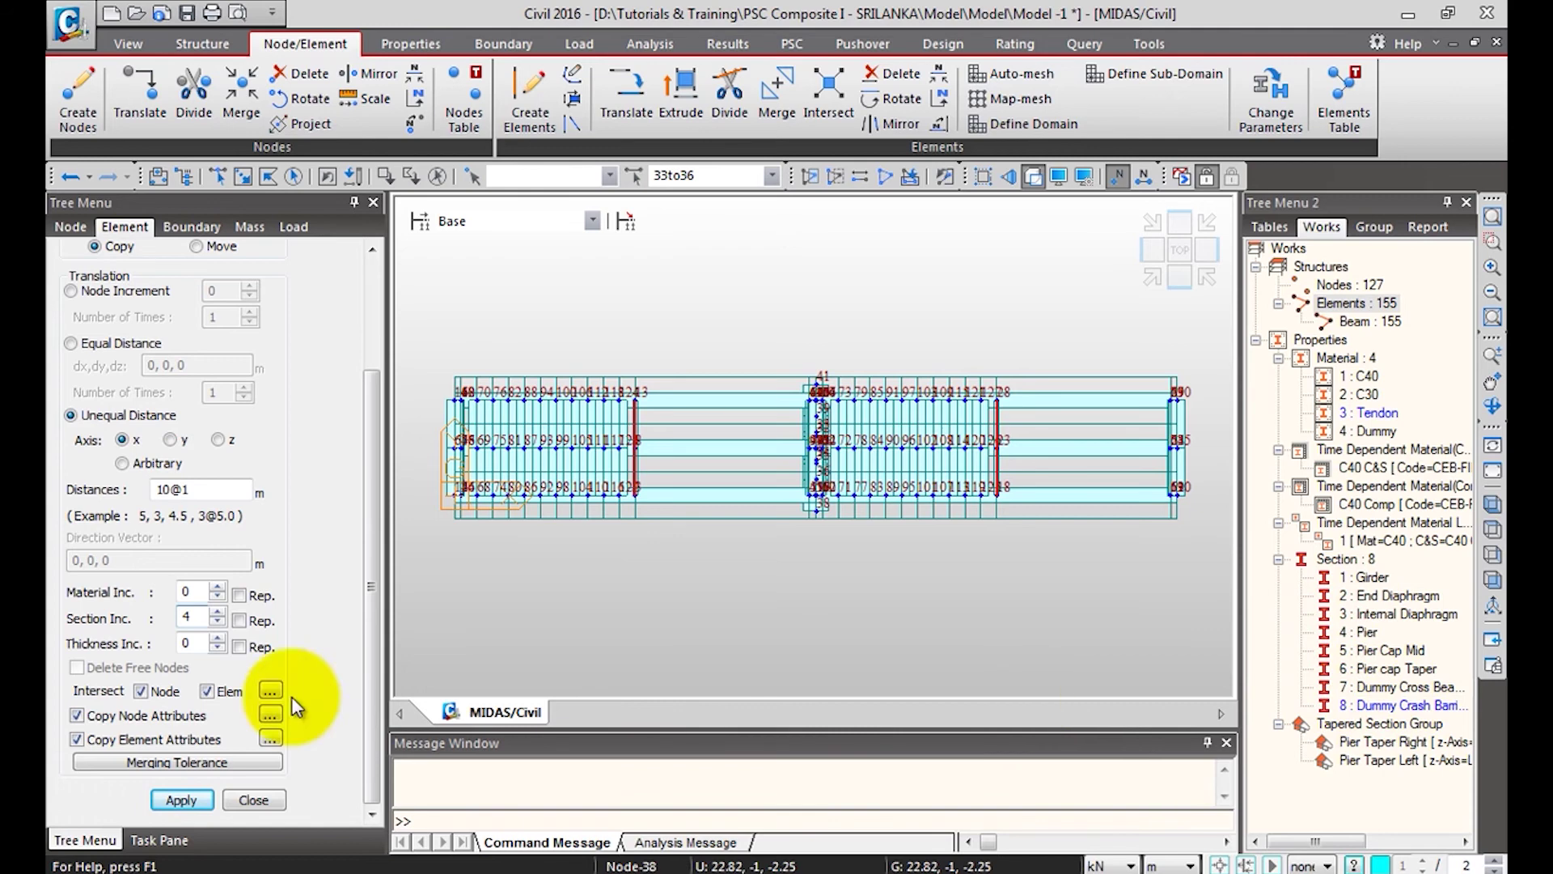
double_click(190, 617)
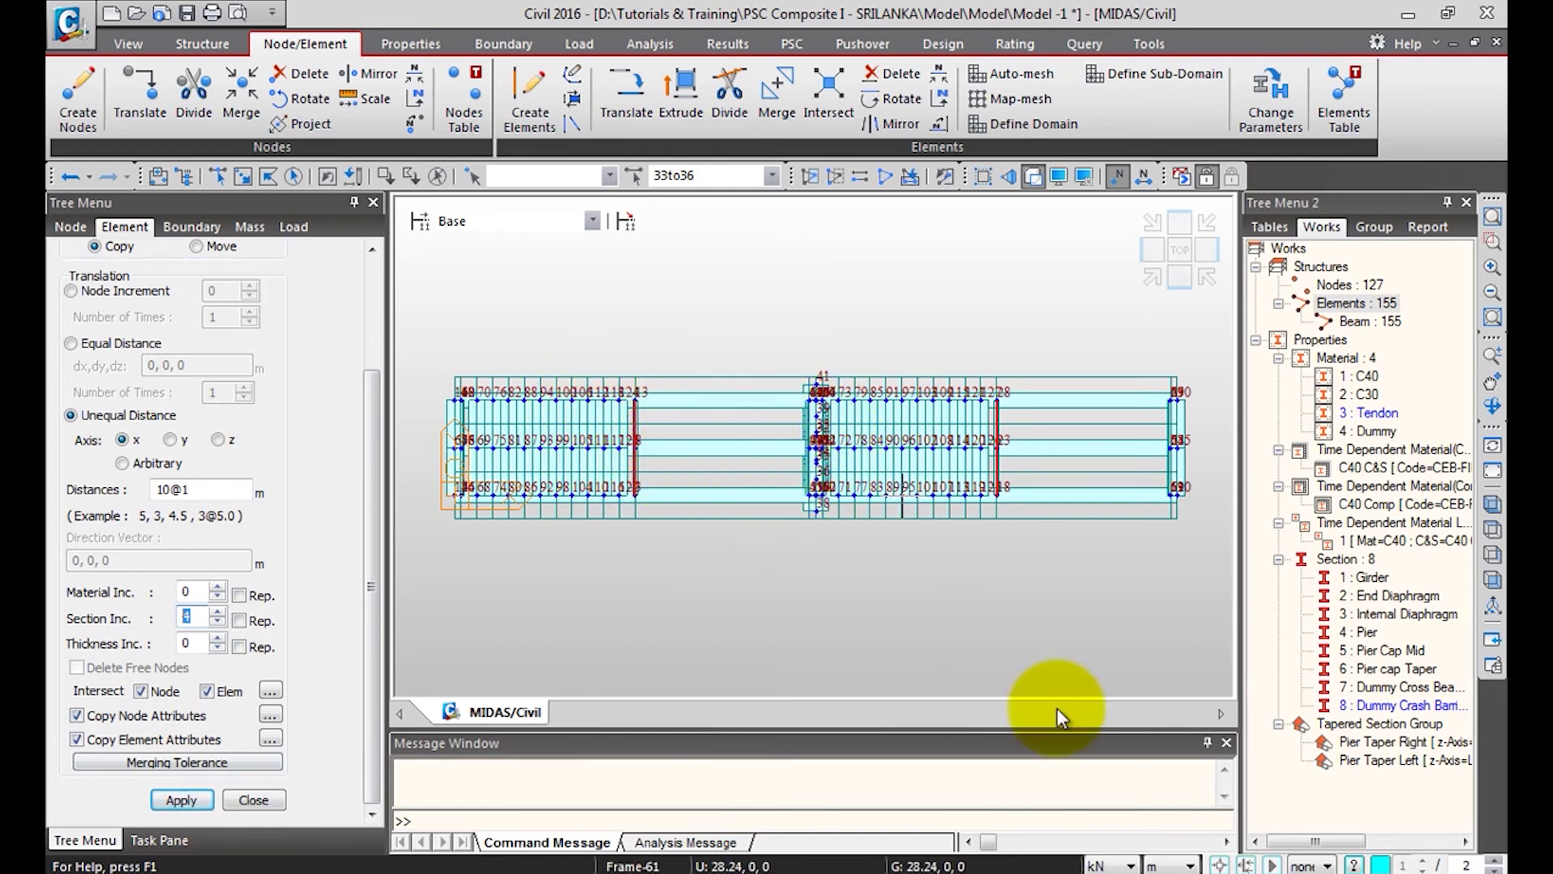
left_click(182, 799)
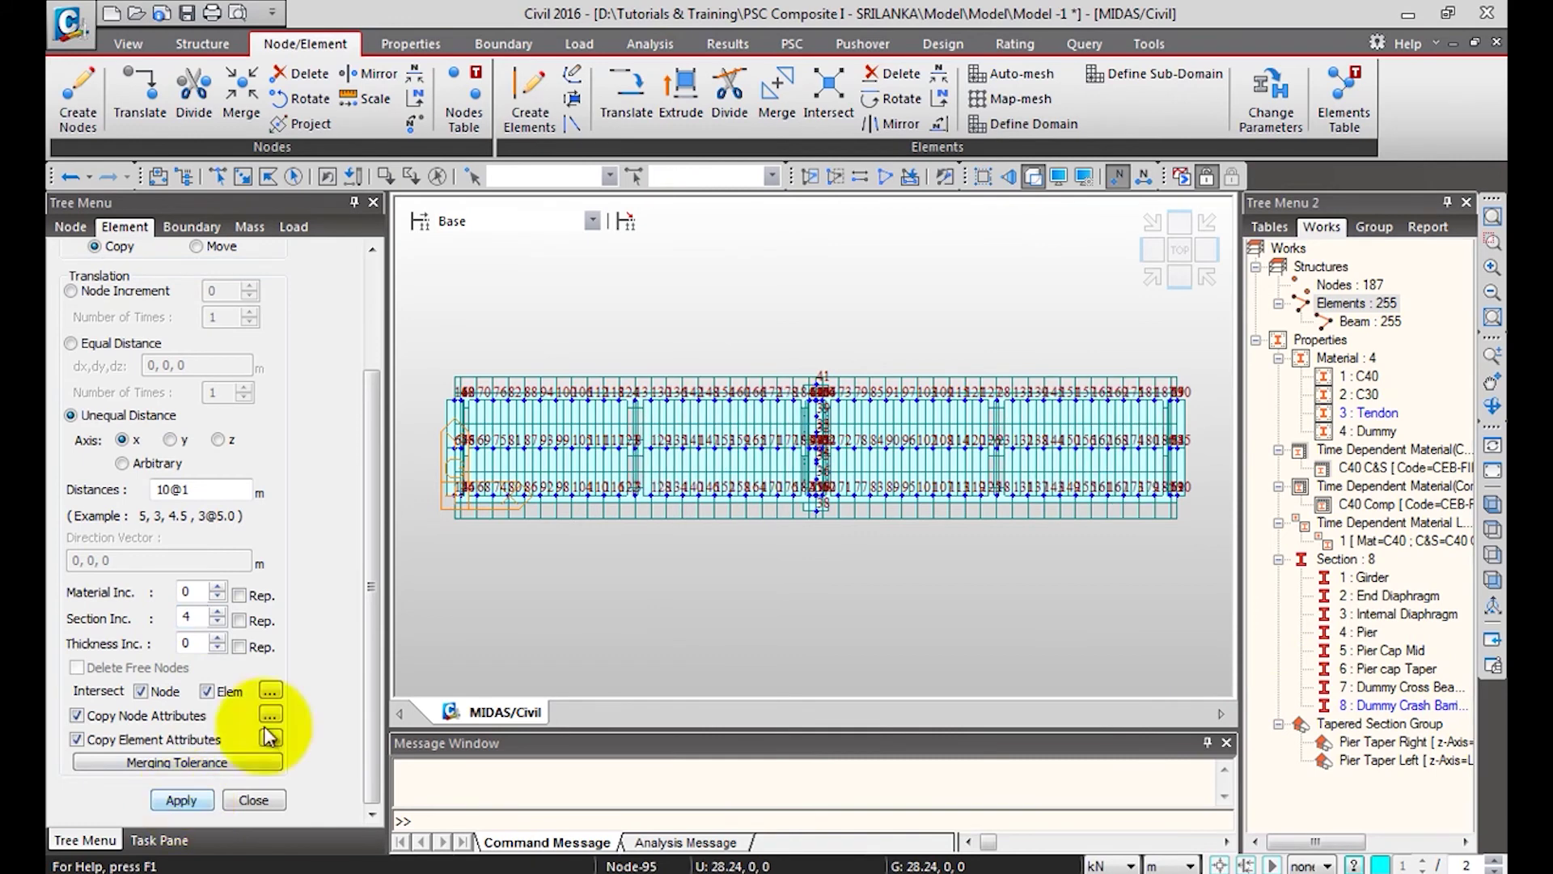
Inspect the dummy cross beam grid in 3D from several angles and finish translating elements.
left_click(1152, 276)
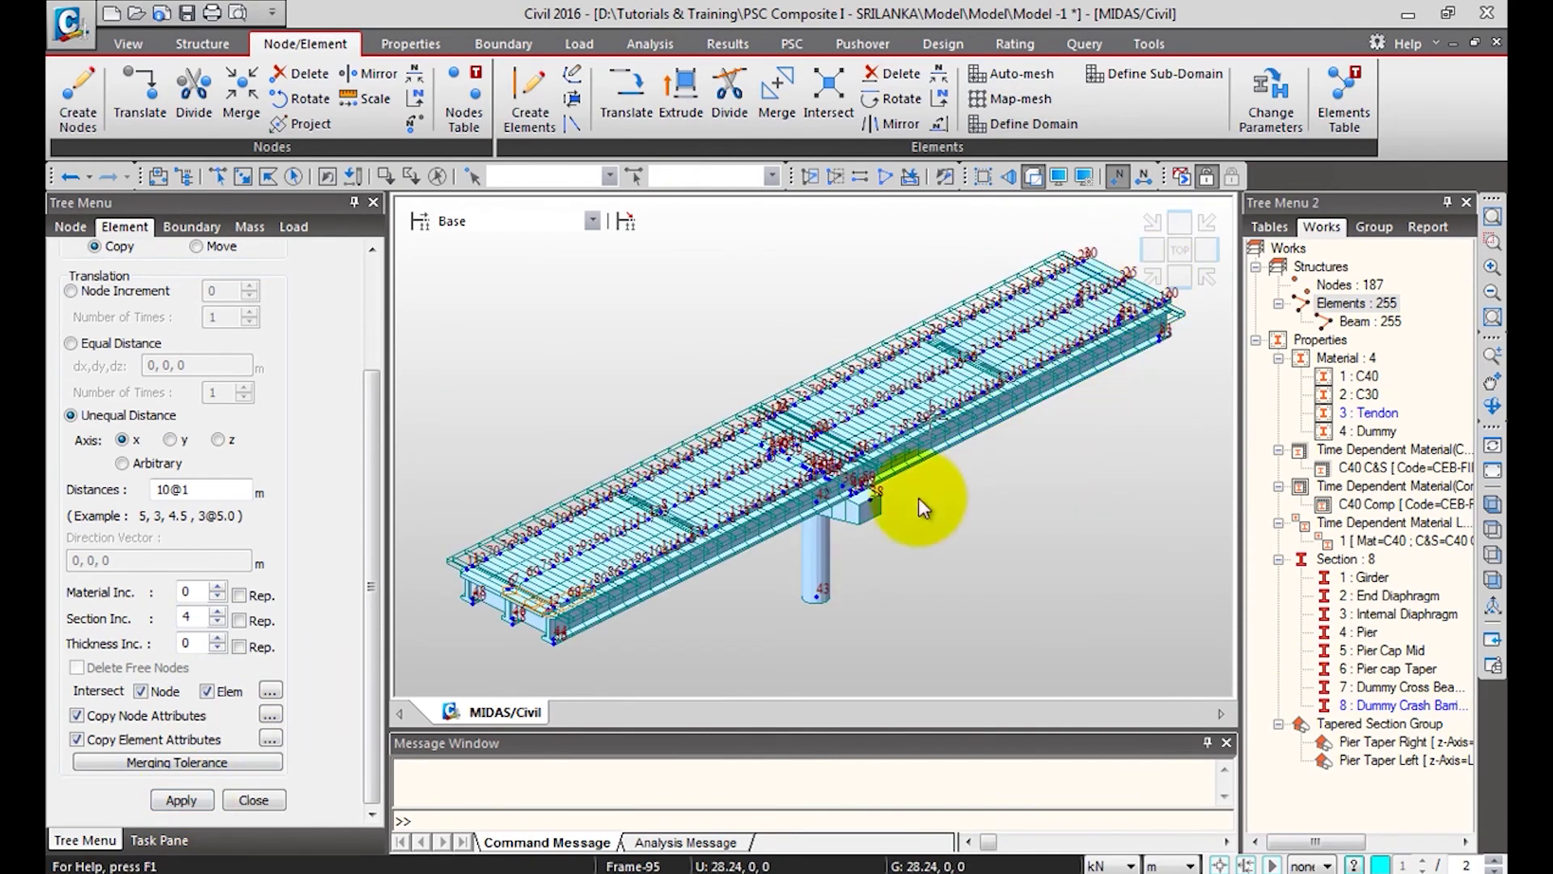
left_click(1492, 404)
left_click_drag(918, 537, 433, 416)
left_click_drag(641, 374, 1033, 537)
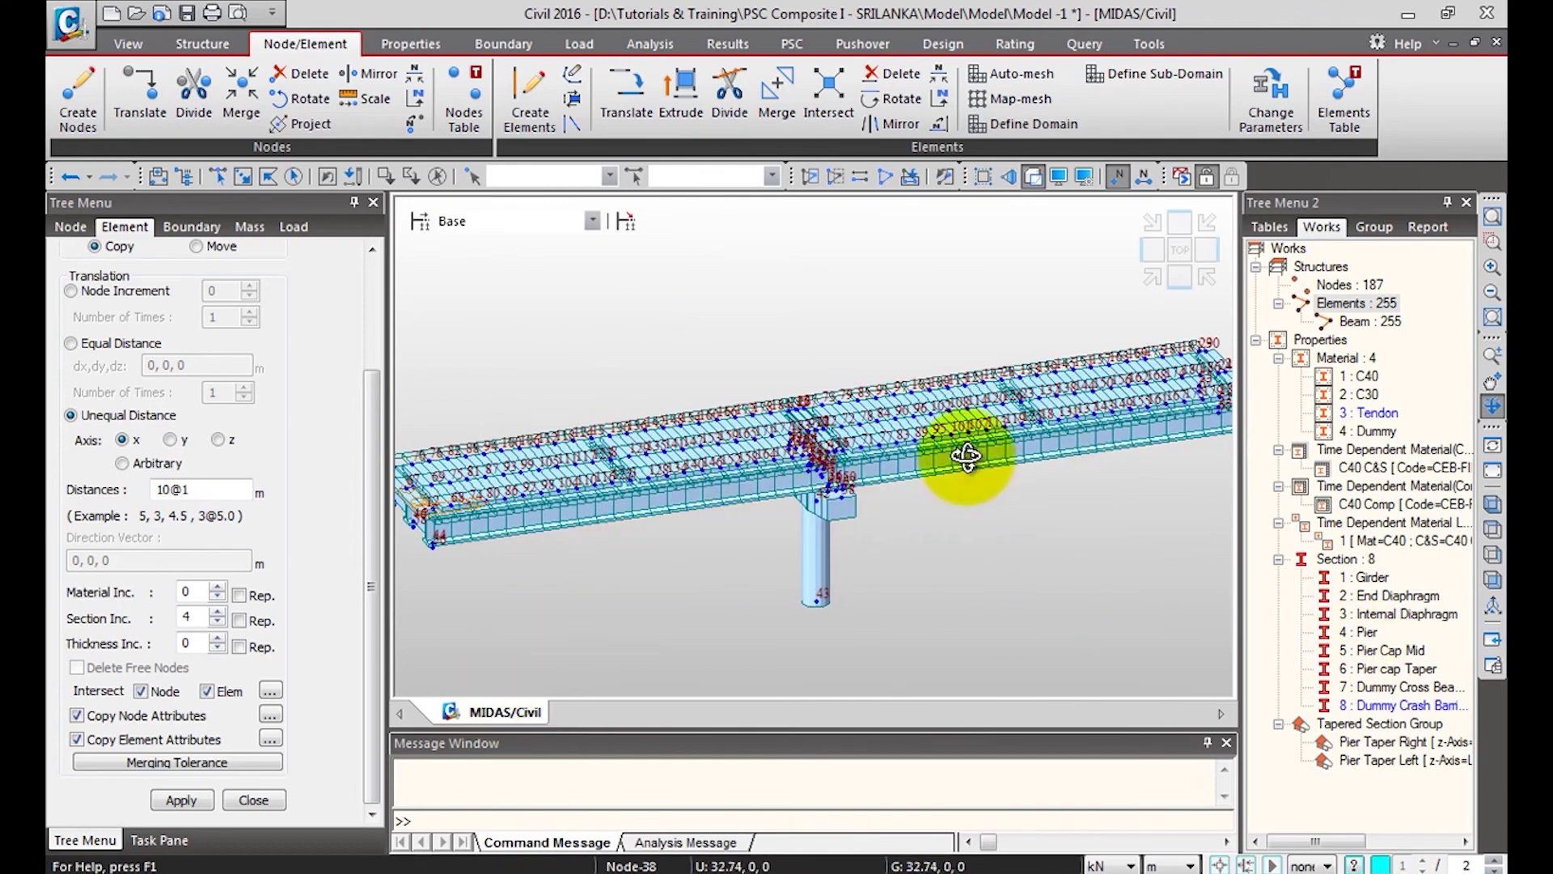
left_click_drag(932, 506, 993, 484)
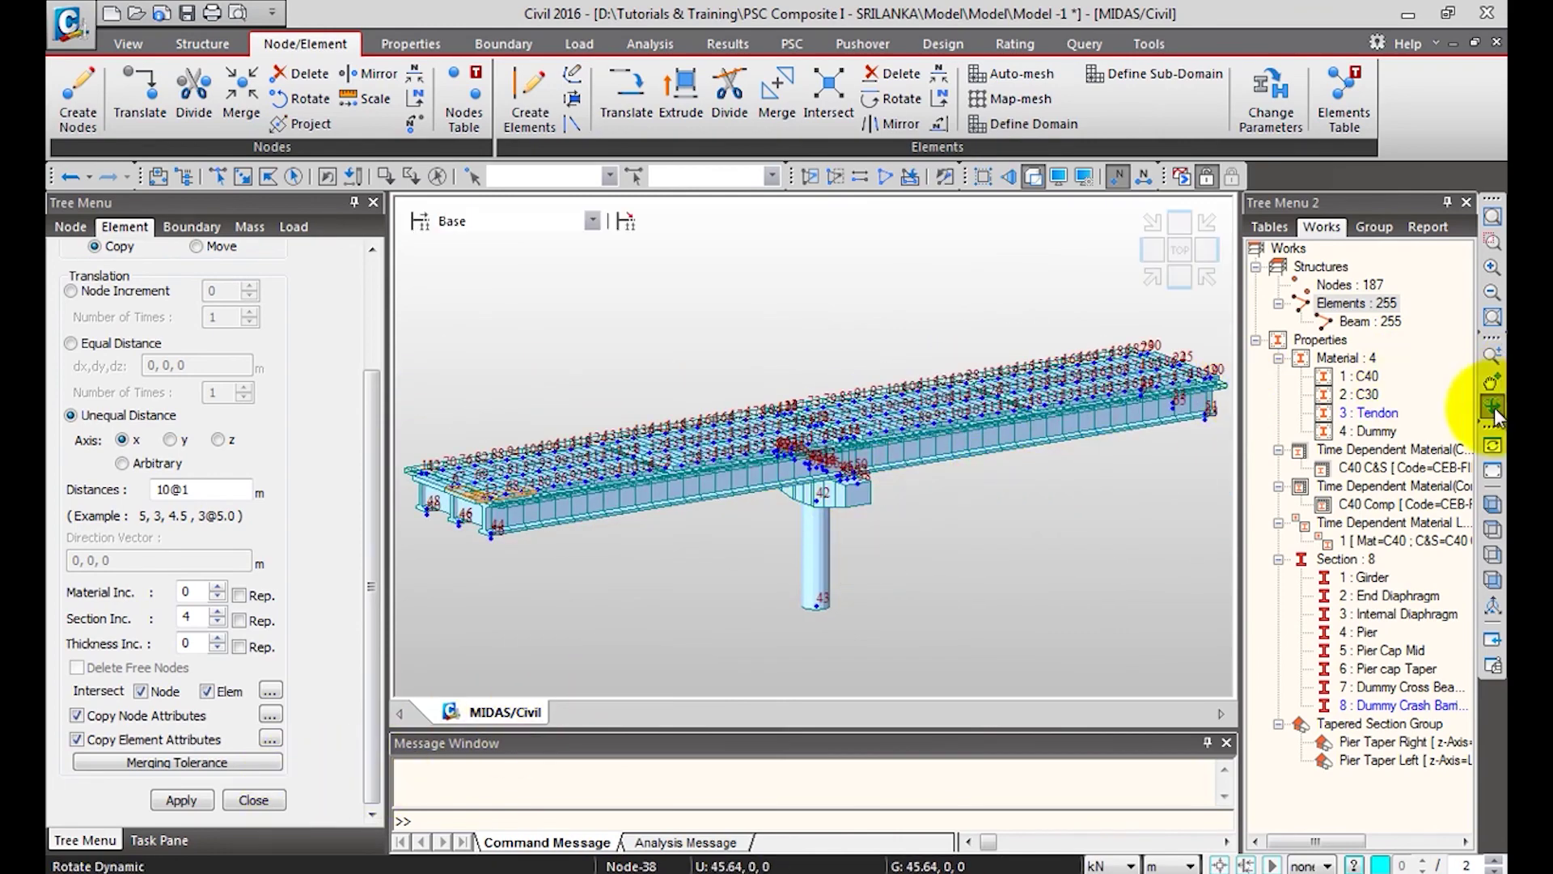
left_click(1153, 275)
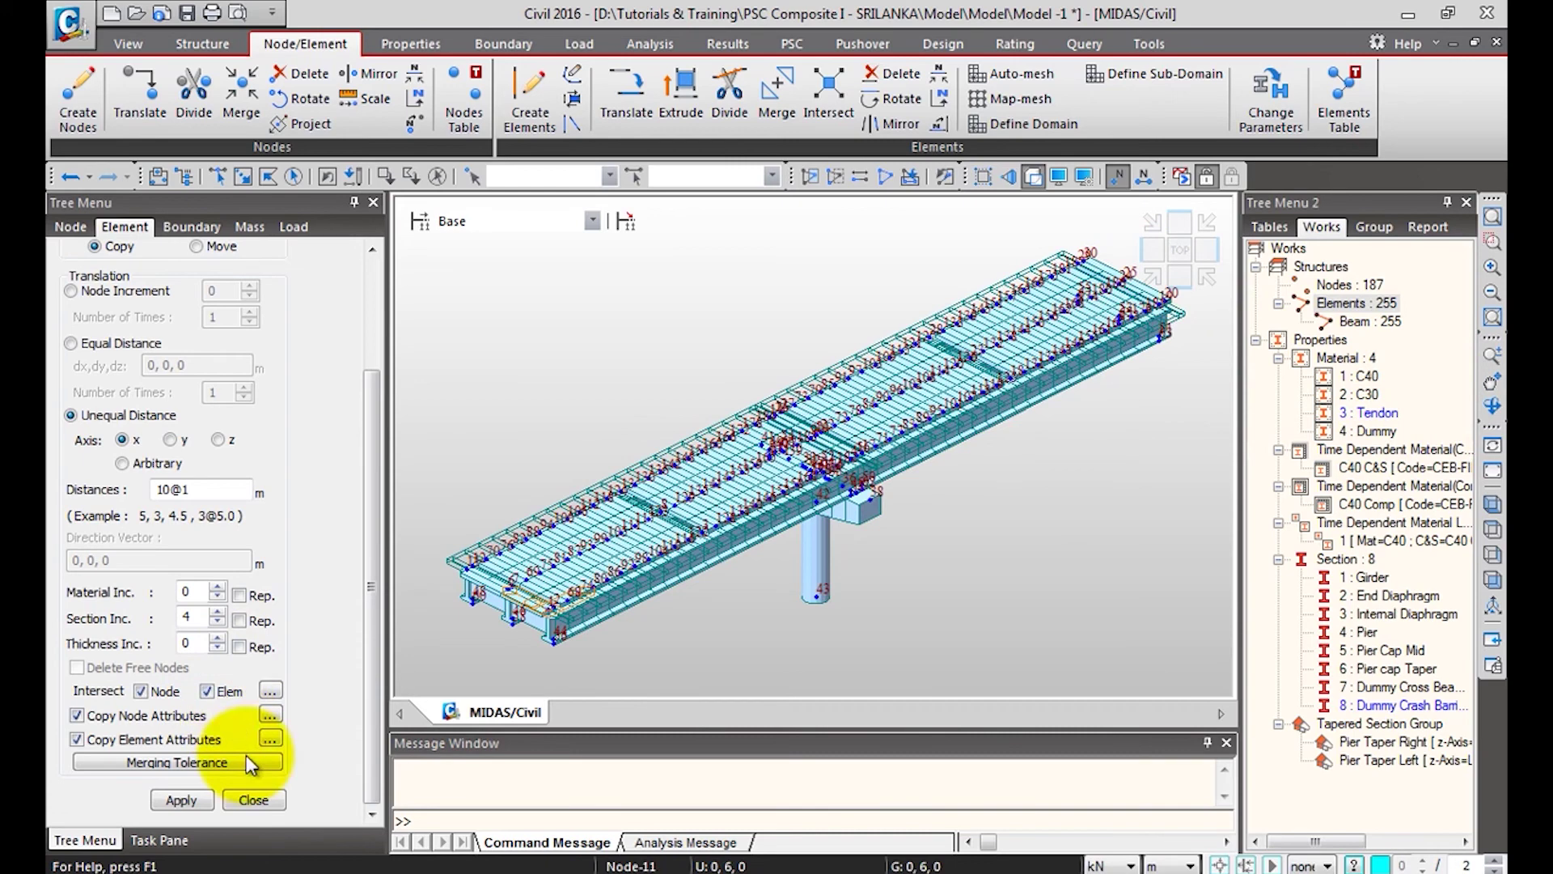
left_click(253, 800)
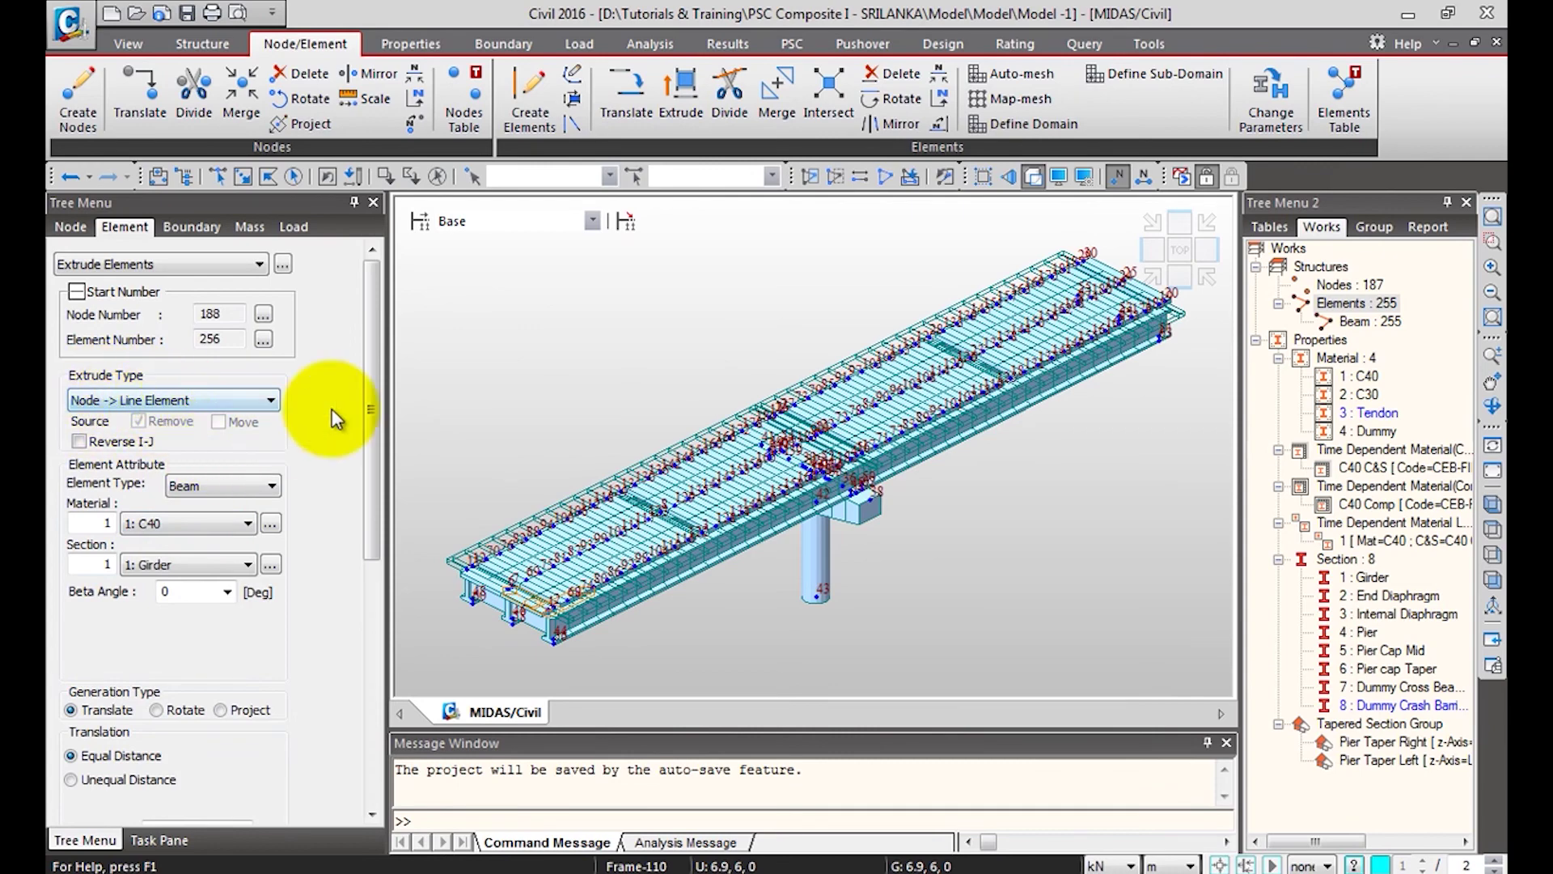
Select the top nodes along one outer girder and set their line extrusion to material 4: Dummy and section 7: Dummy Cross Beams.
left_click(1178, 251)
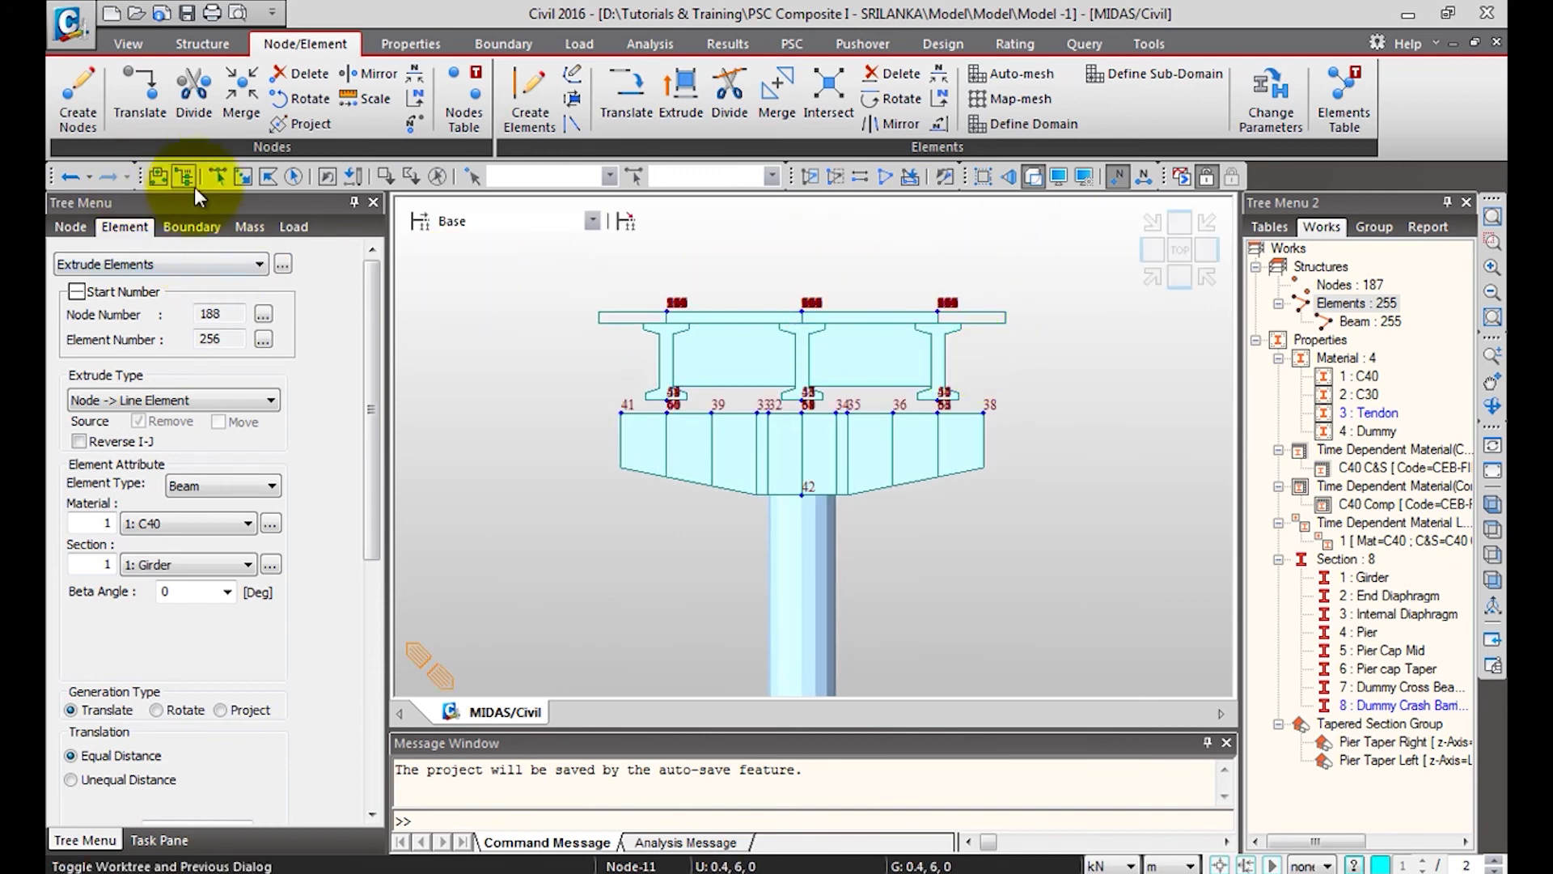
left_click(220, 176)
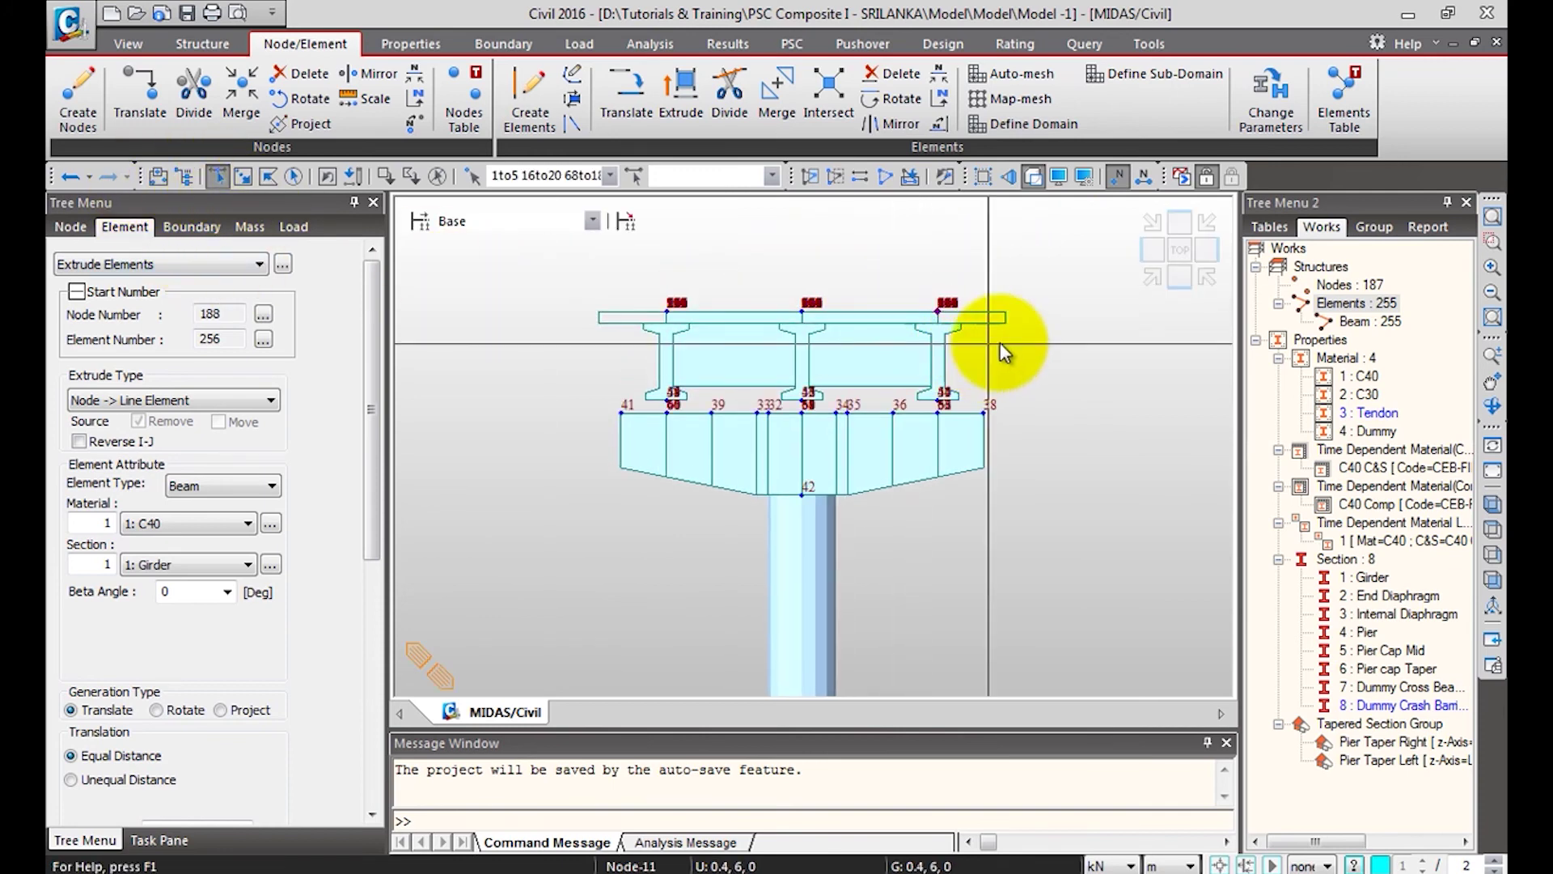
left_click(1149, 276)
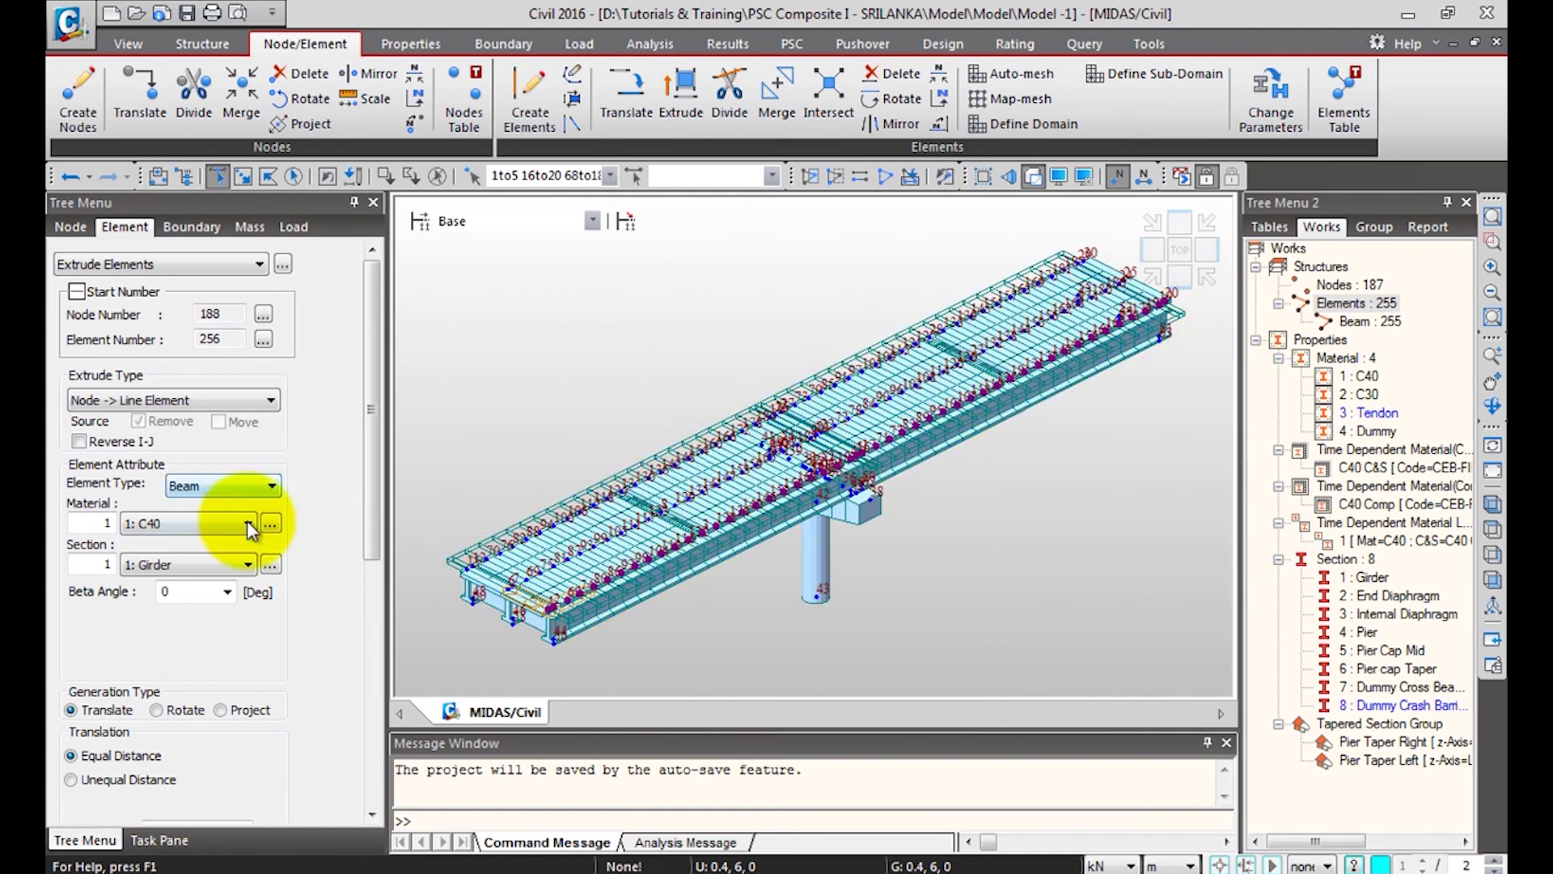
left_click(217, 523)
left_click(179, 586)
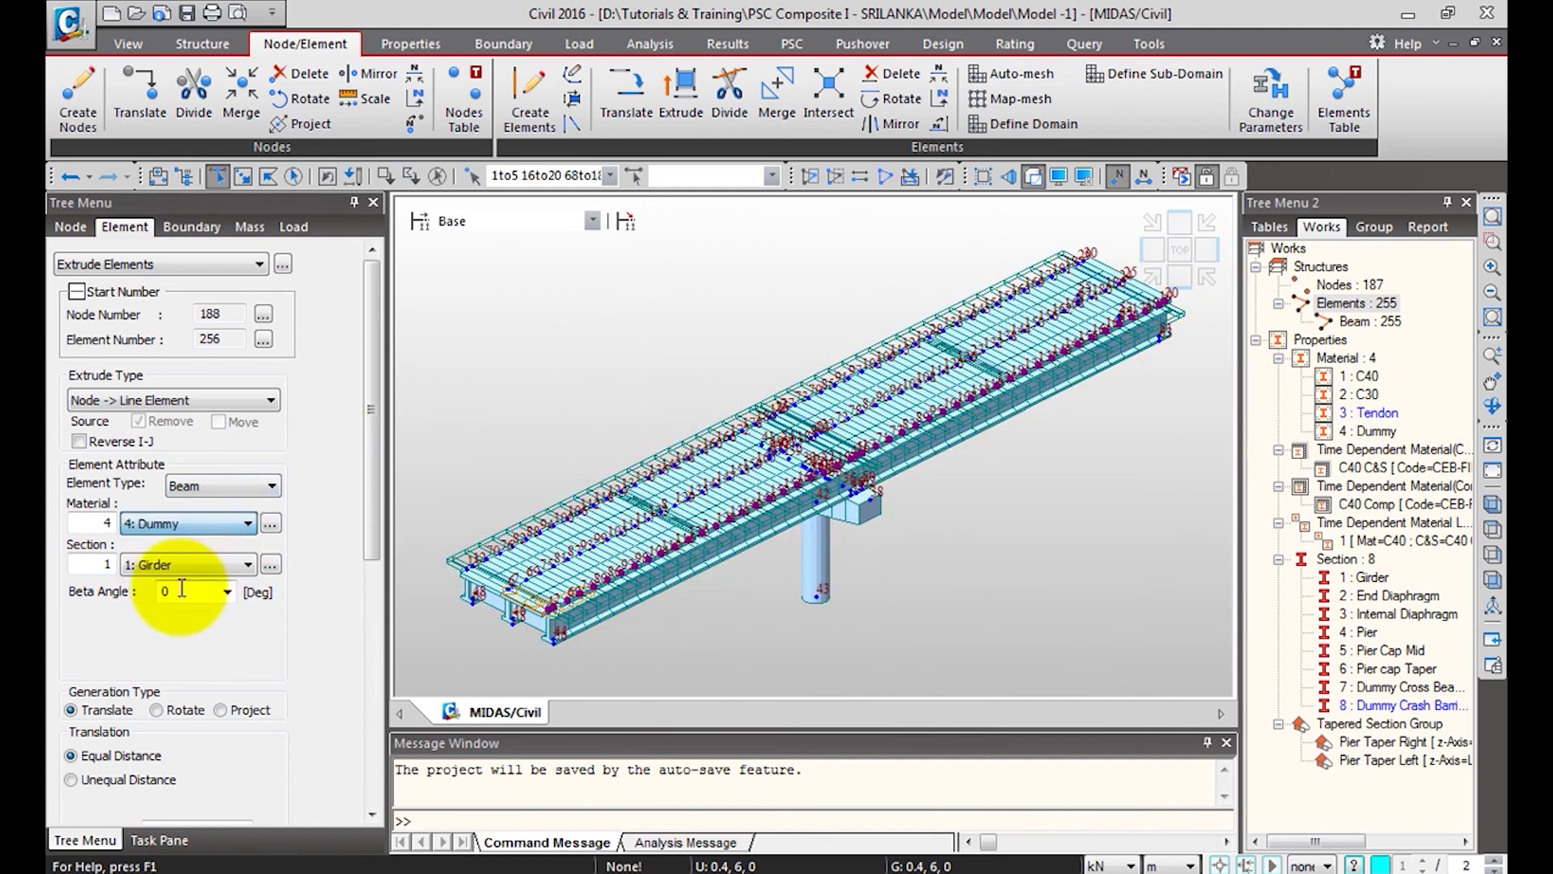
left_click(184, 565)
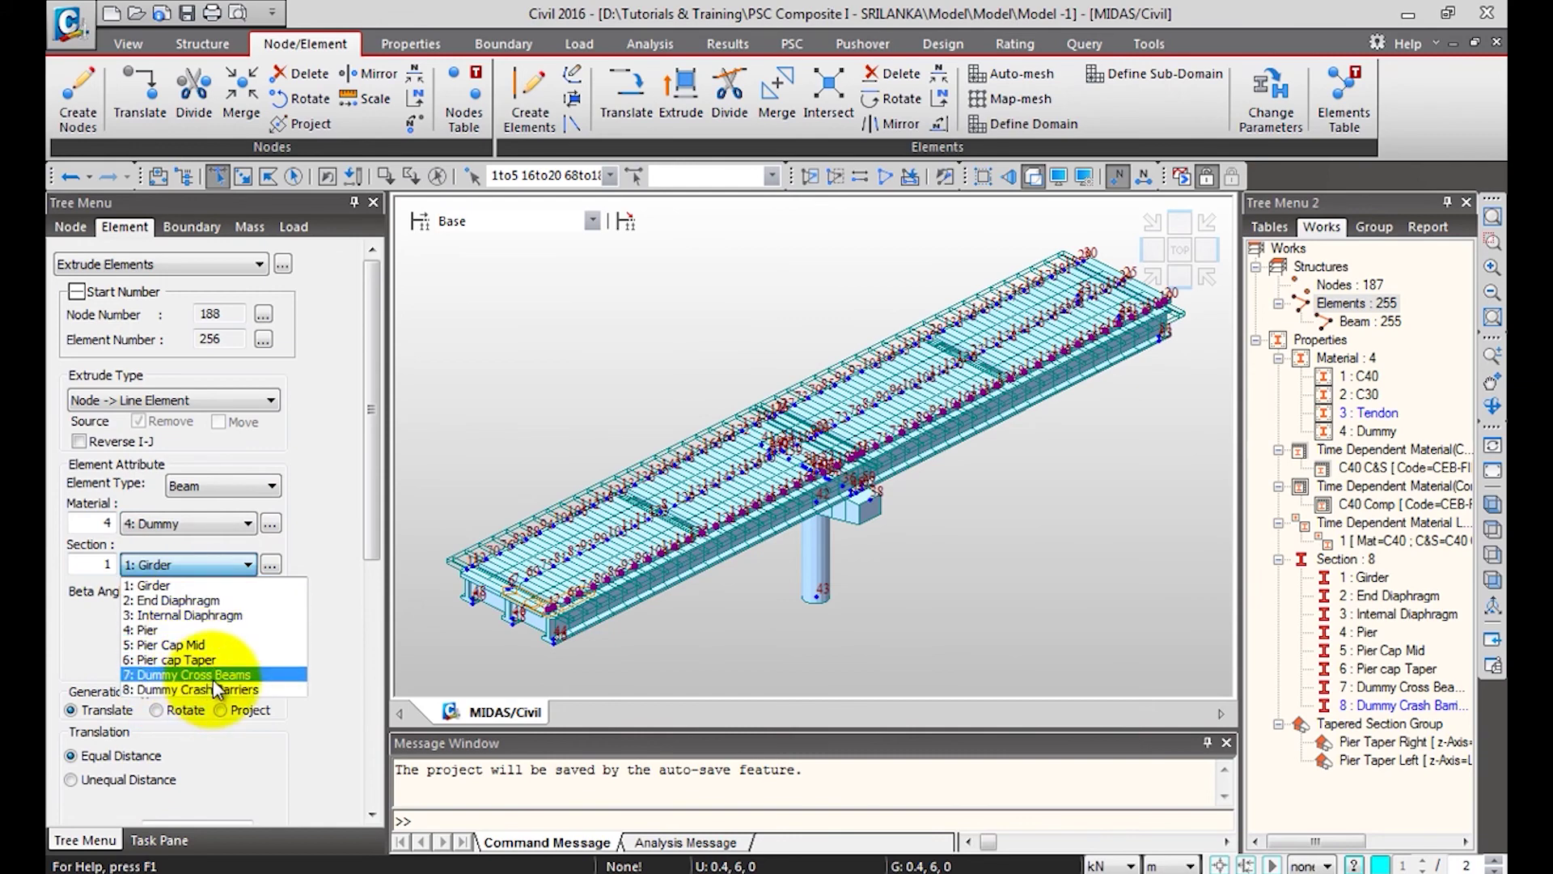
left_click(212, 678)
Extrude the selected outer girder nodes into overhanging dummy cross beams by 0, -1.5, 0 m.
left_click_drag(372, 438, 356, 553)
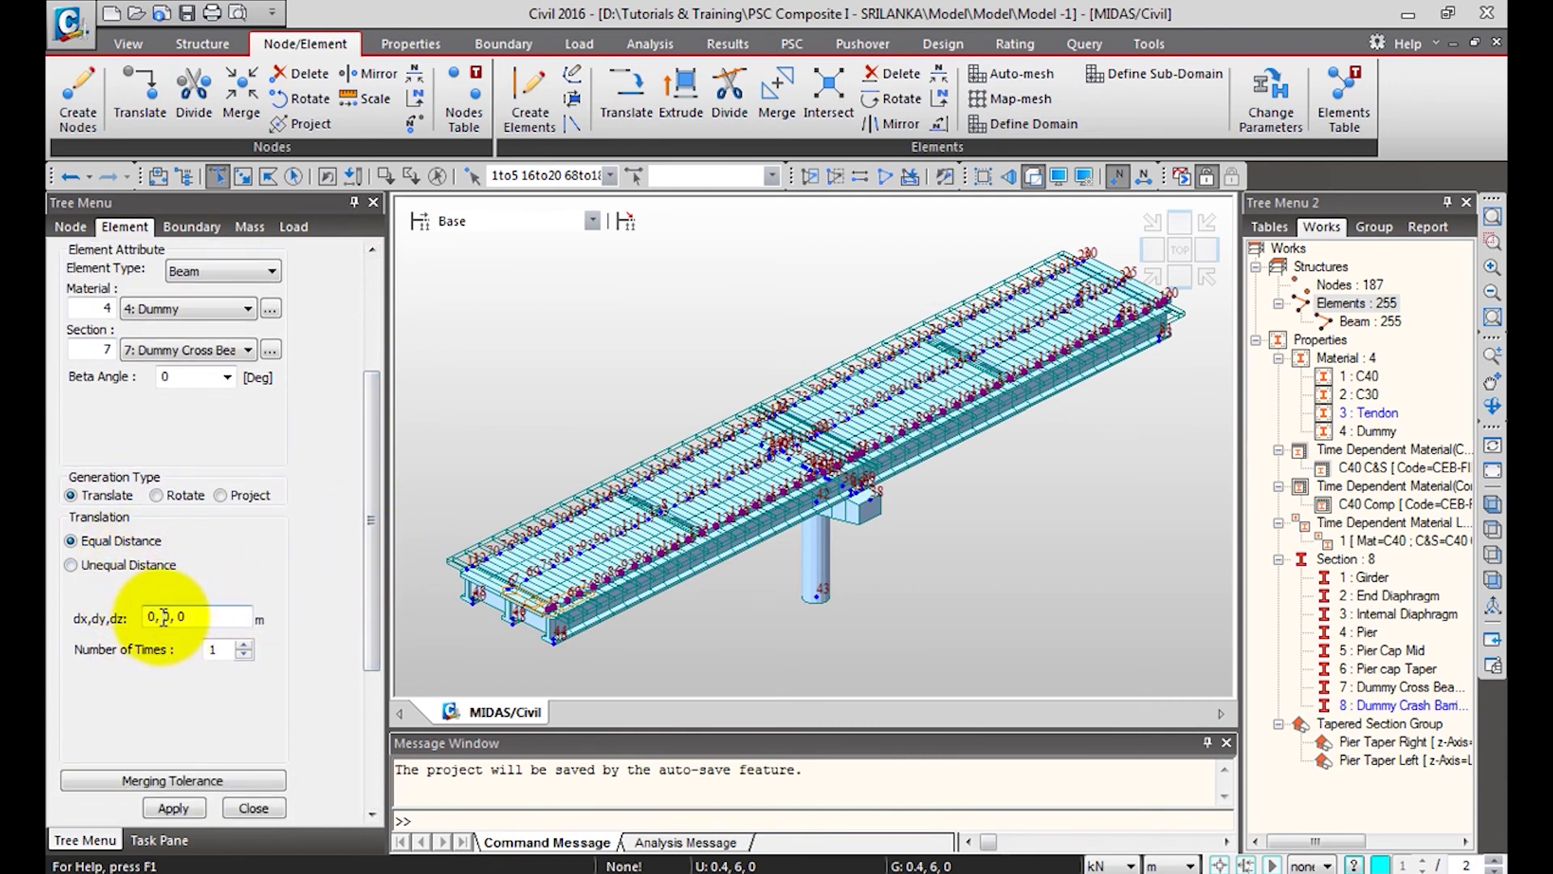
left_click(193, 618)
type("-1.")
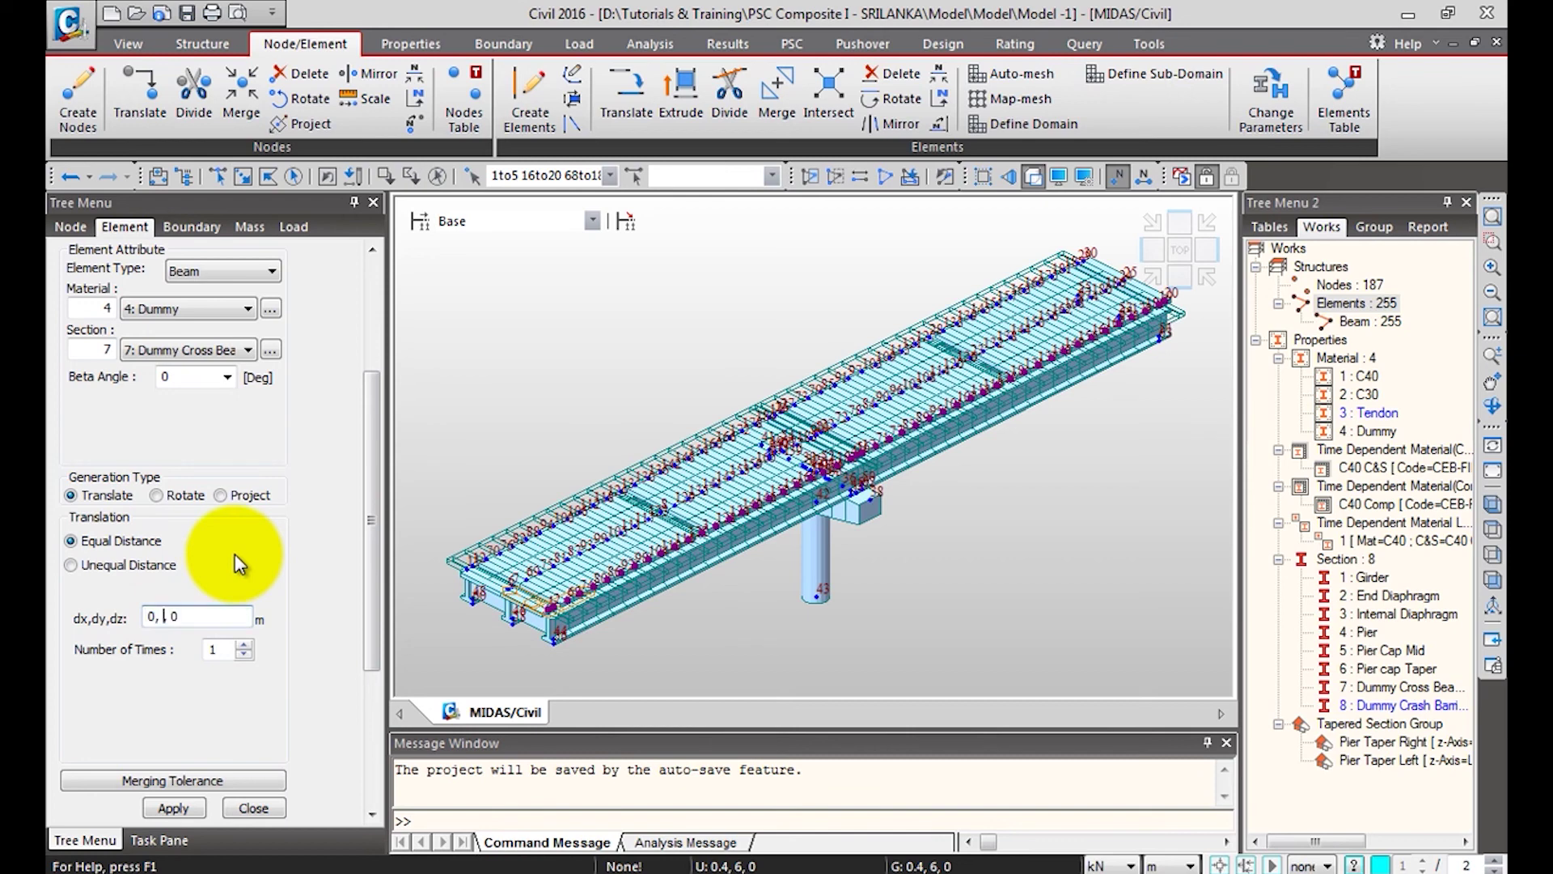
type("5,")
left_click(171, 805)
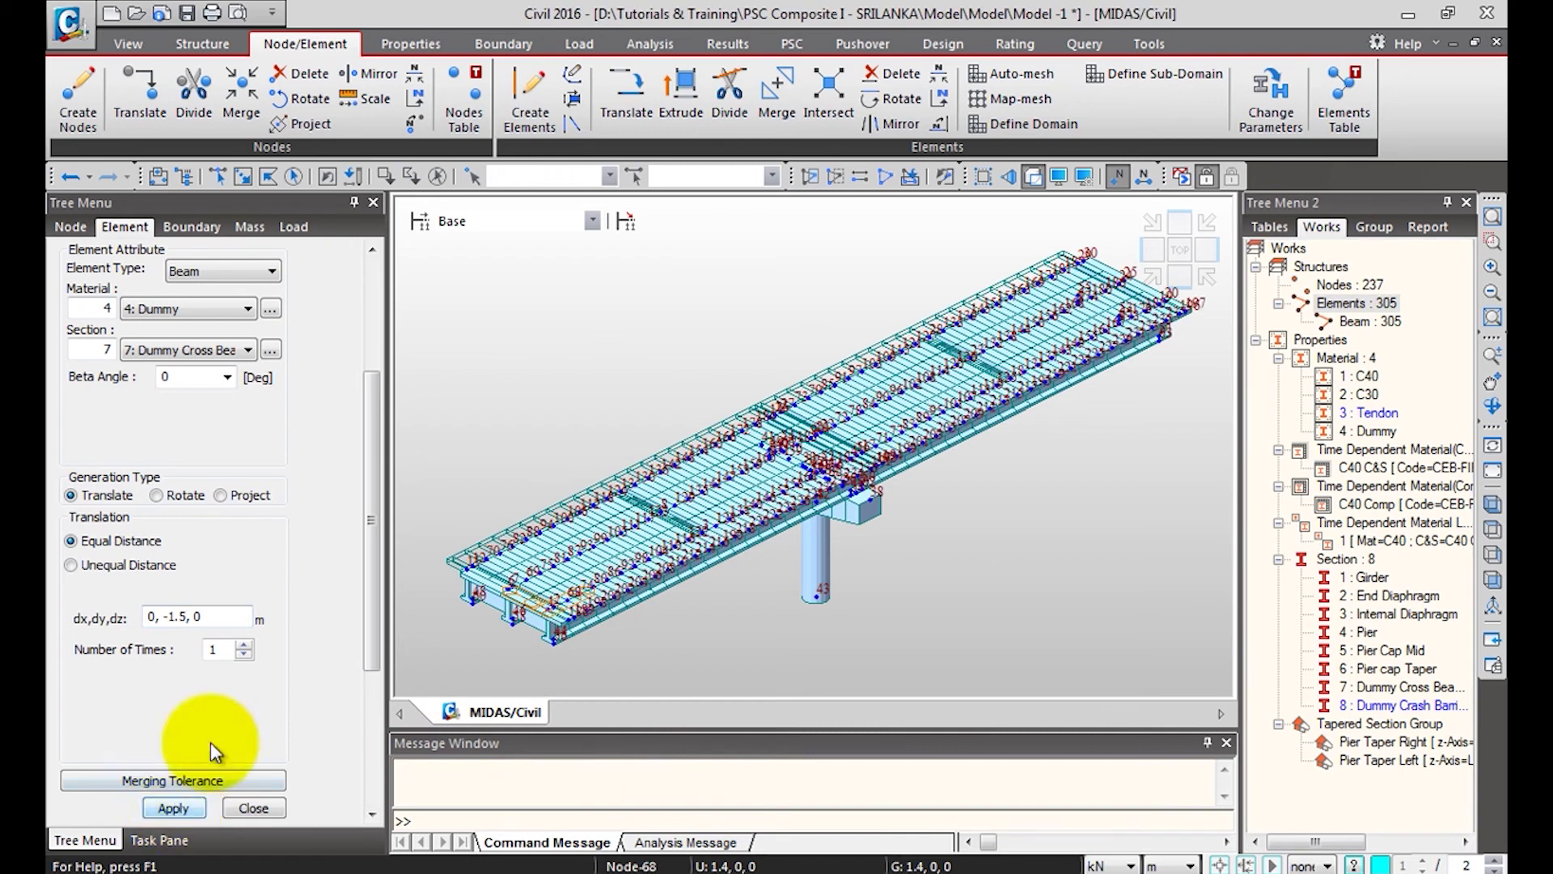
Select the top nodes along the opposite outer girder and extrude them by 0, 1.5, 0 m into dummy cross beams.
left_click(1152, 249)
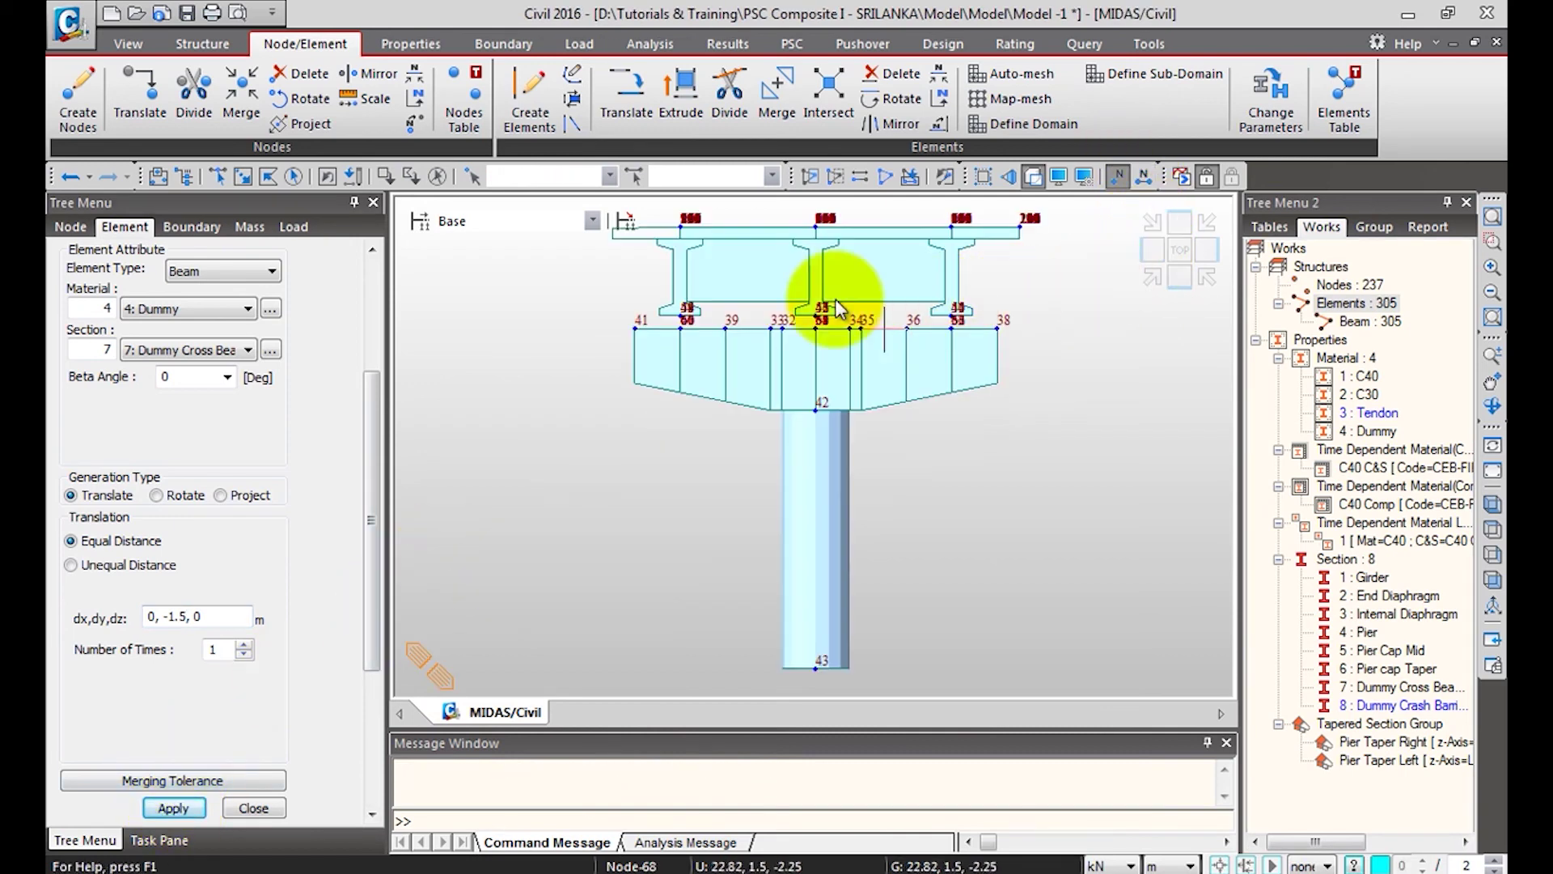
left_click(218, 173)
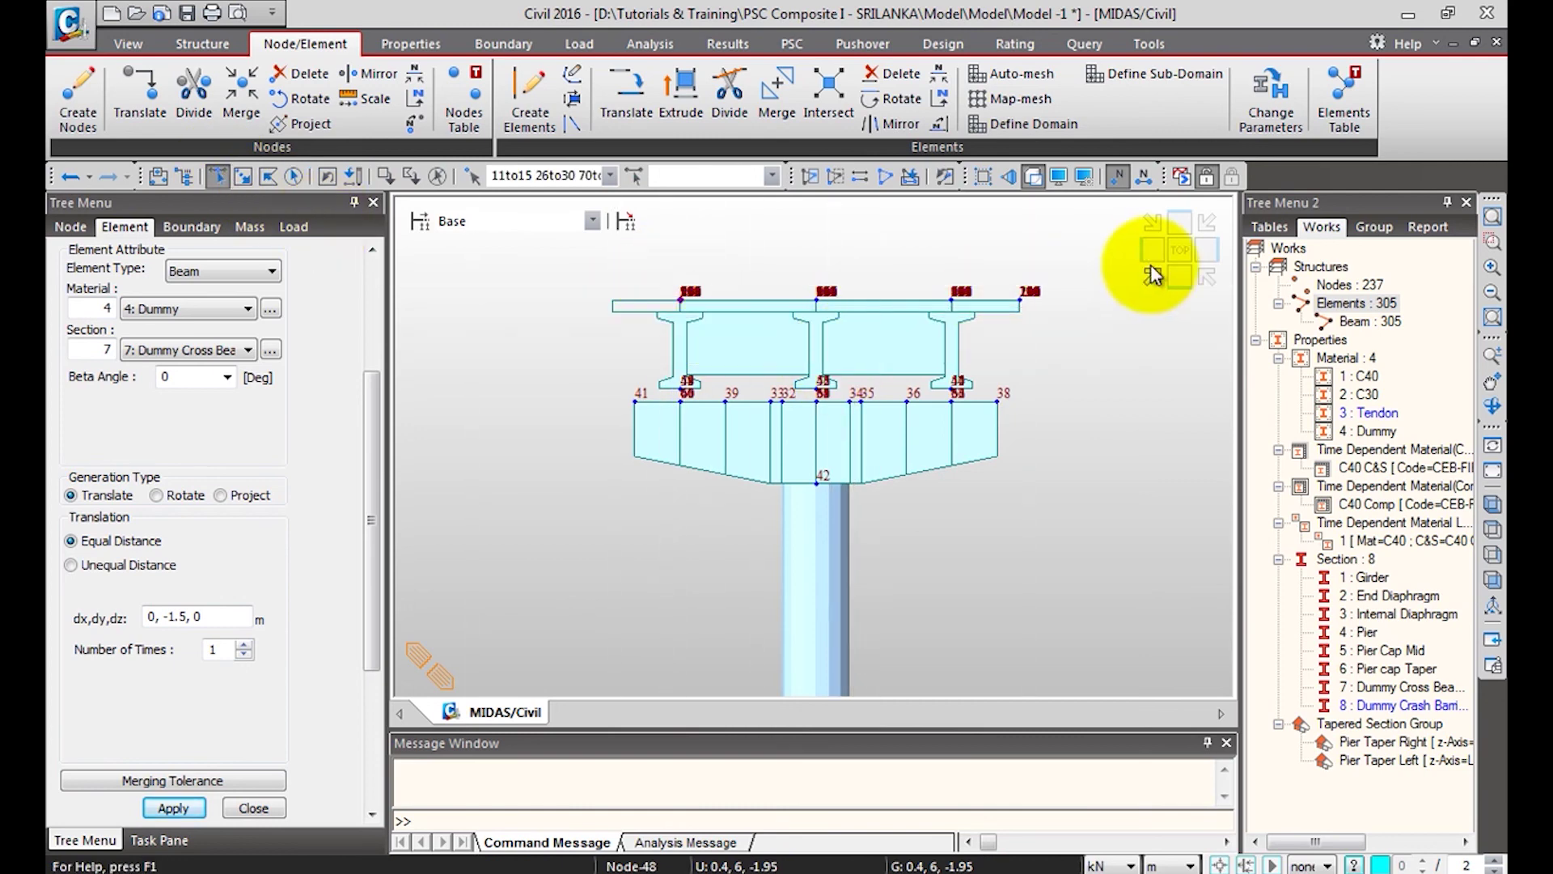
left_click(170, 616)
key("BackSpace")
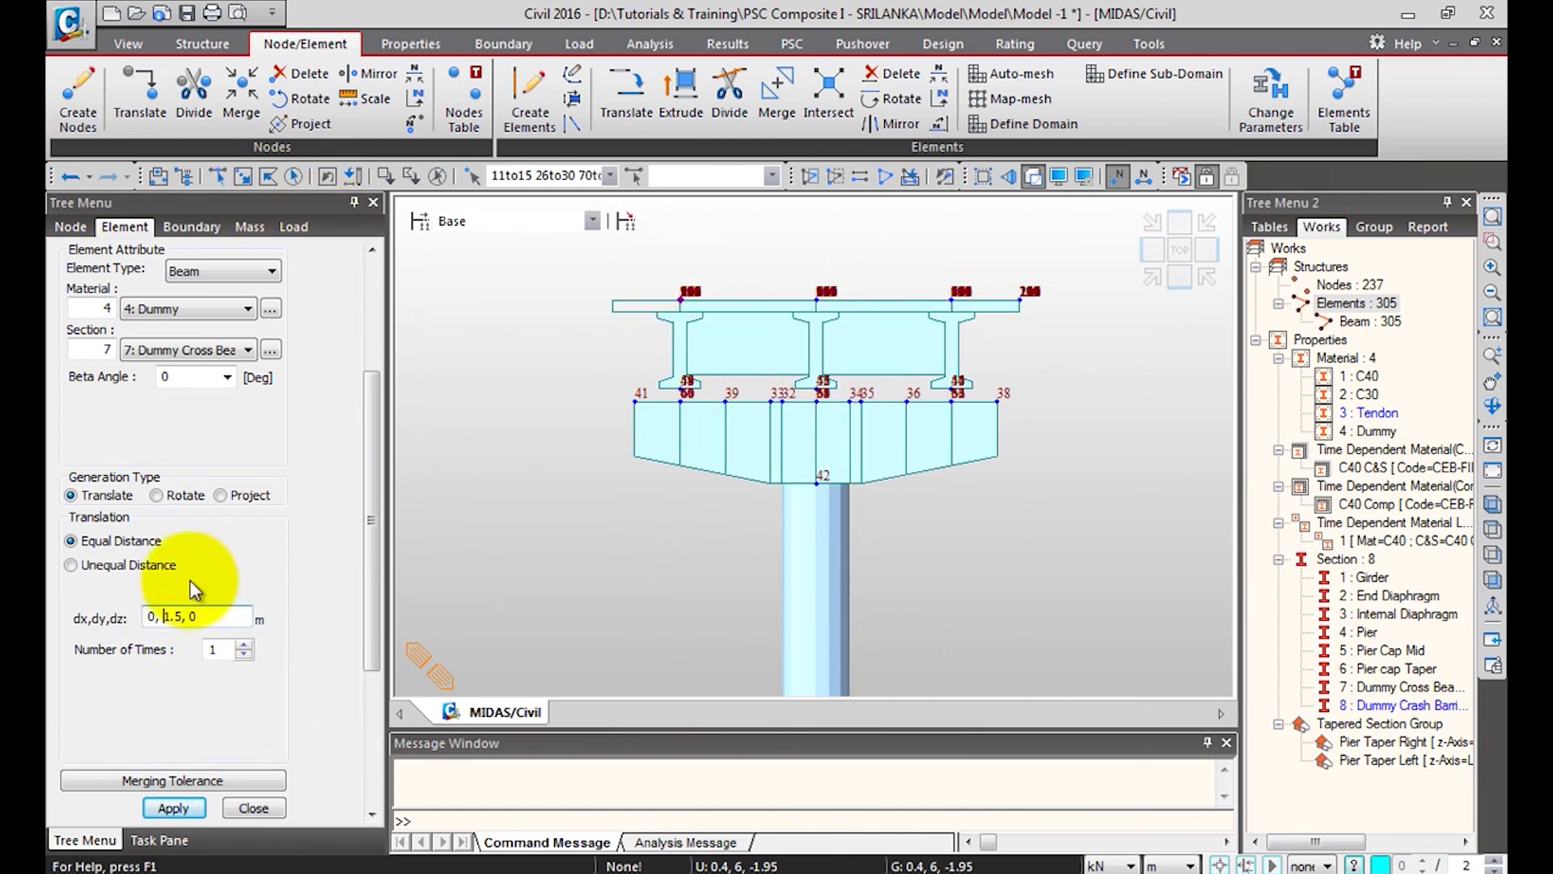
left_click(186, 812)
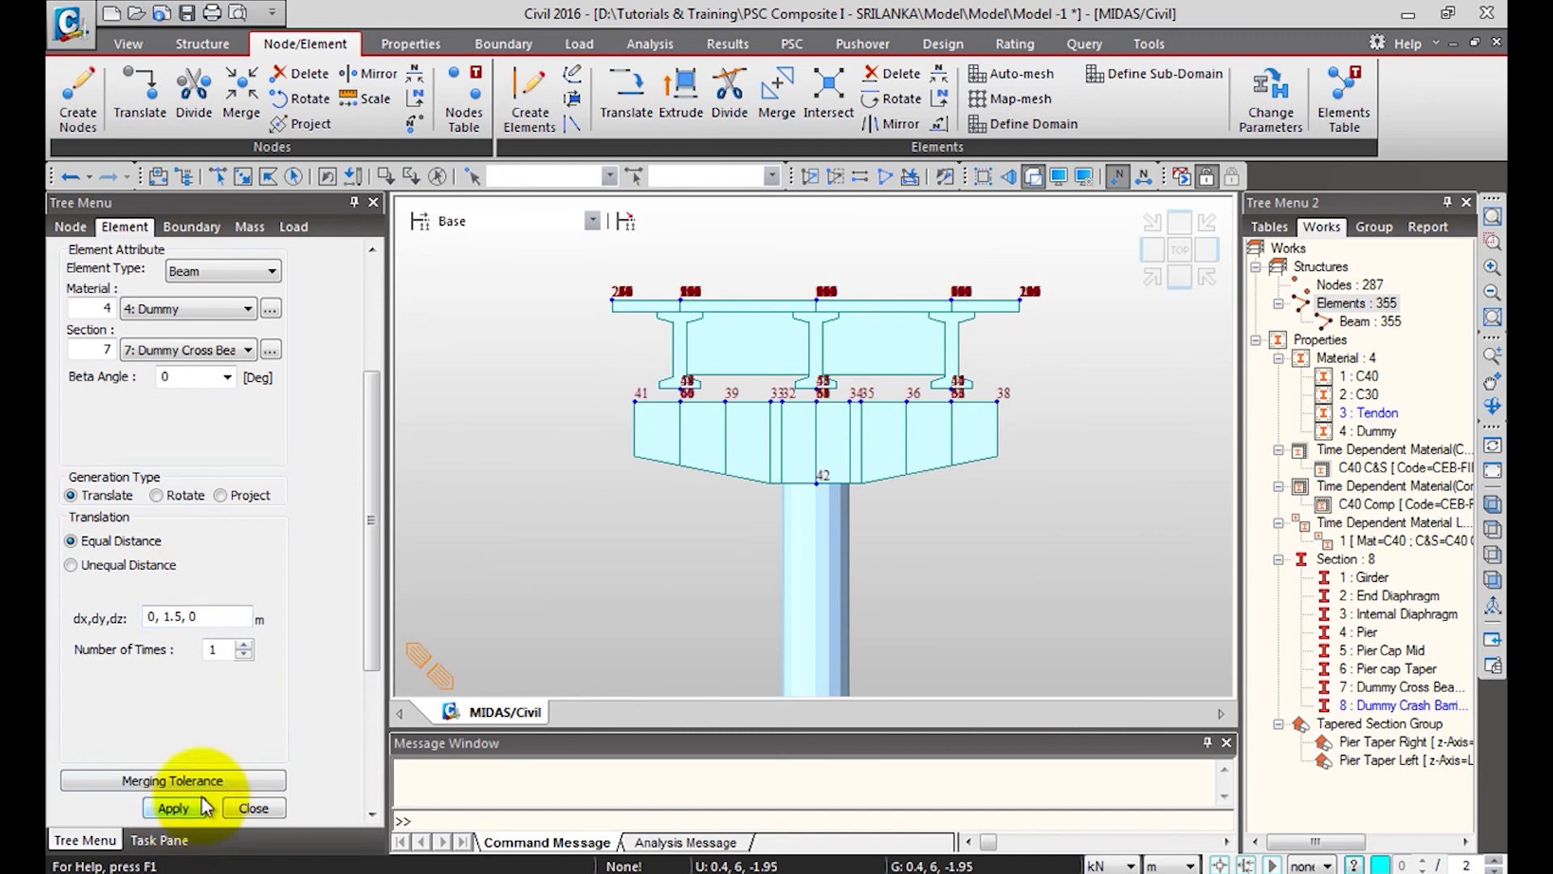
Turn off the node number display and inspect the extruded deck overhangs in 3D from several angles.
left_click(1162, 288)
middle_click_drag(638, 580, 832, 380, "ctrl")
left_click(1158, 284)
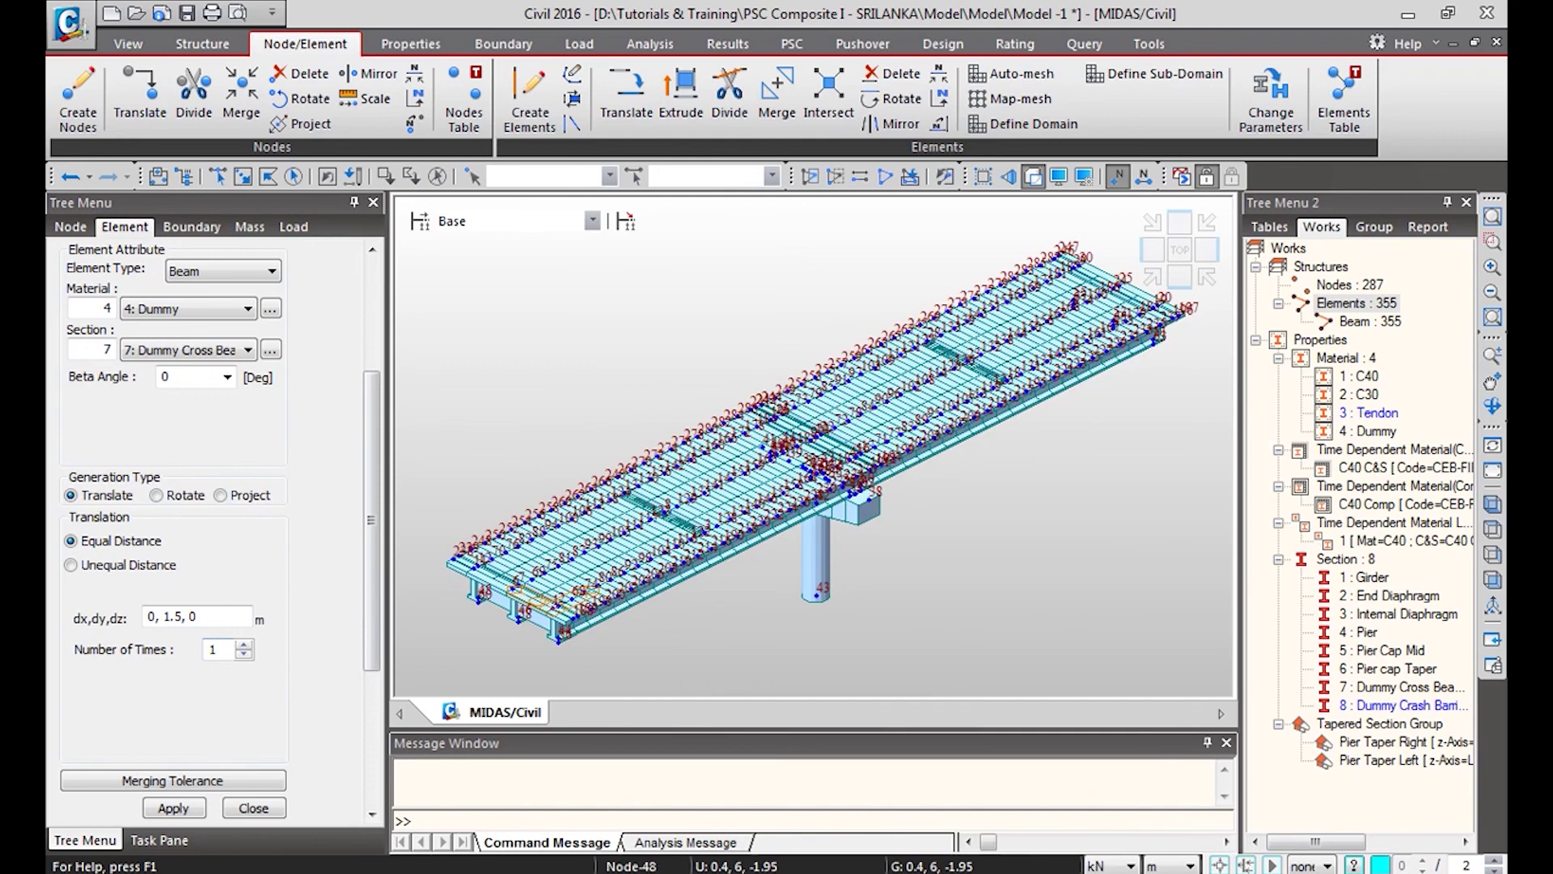
left_click(1115, 176)
middle_click_drag(820, 509, 808, 437, "ctrl")
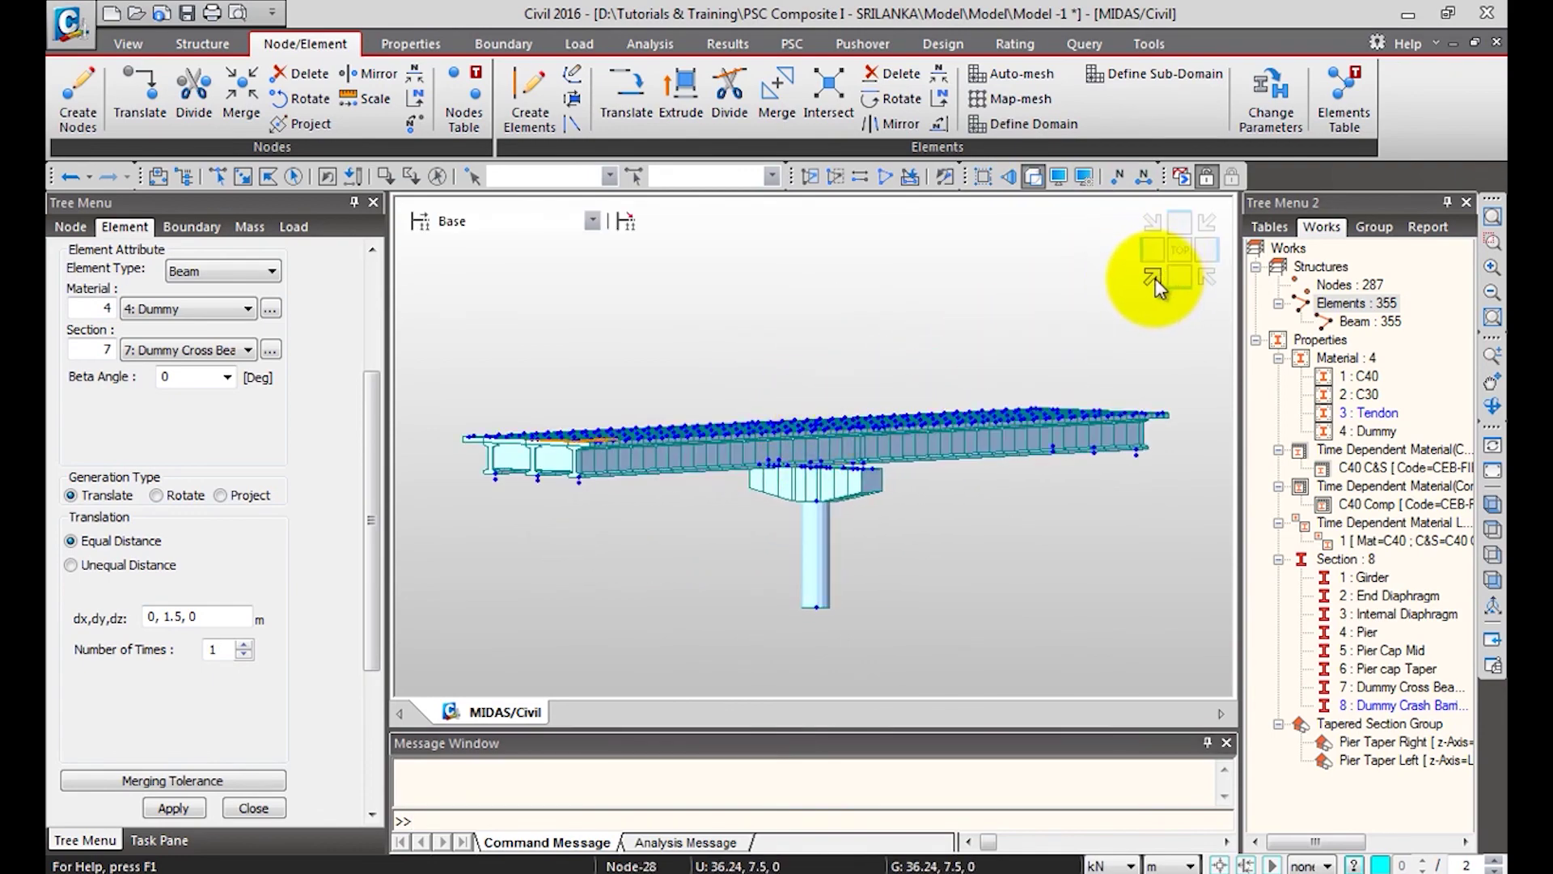
left_click(1154, 278)
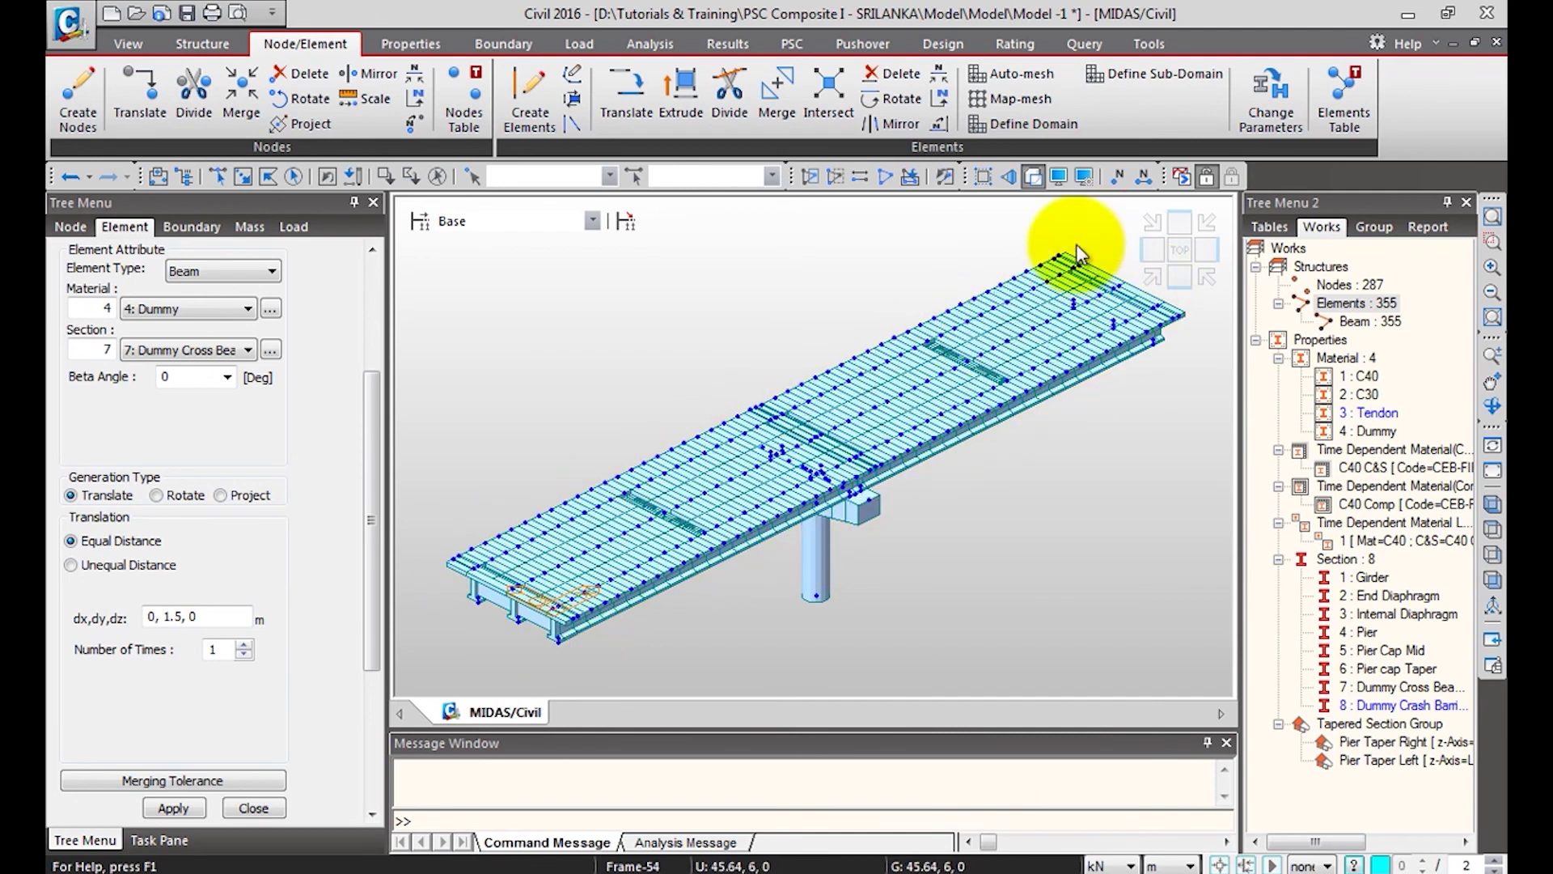
Finish extruding and, in wireframe display, set up new general beam elements with material 4: Dummy and section 8: Dummy Crash Barriers.
left_click(1035, 177)
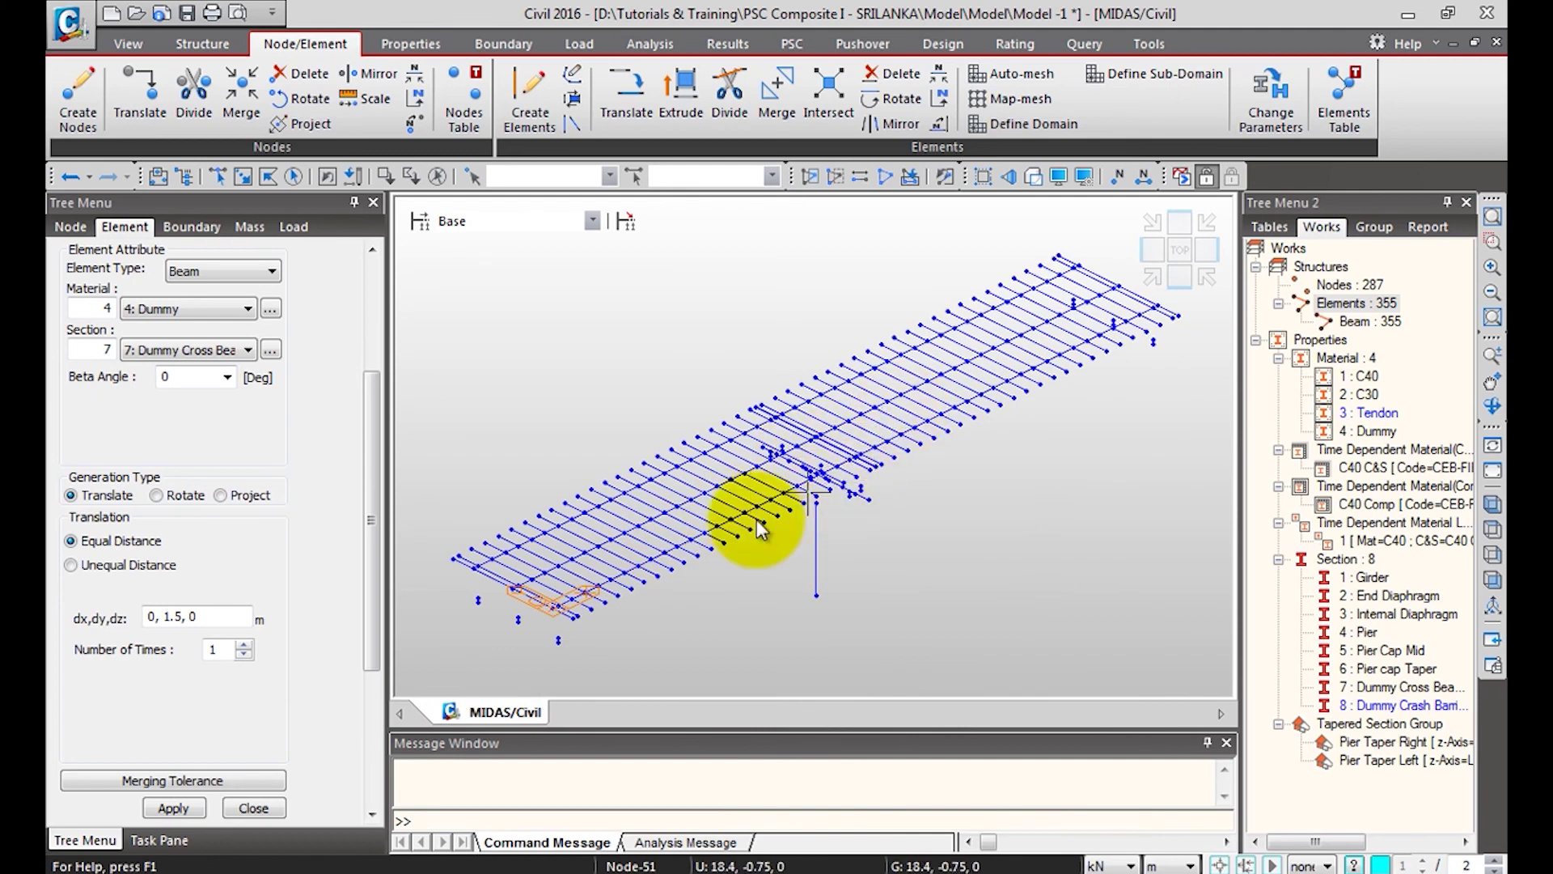
left_click(263, 812)
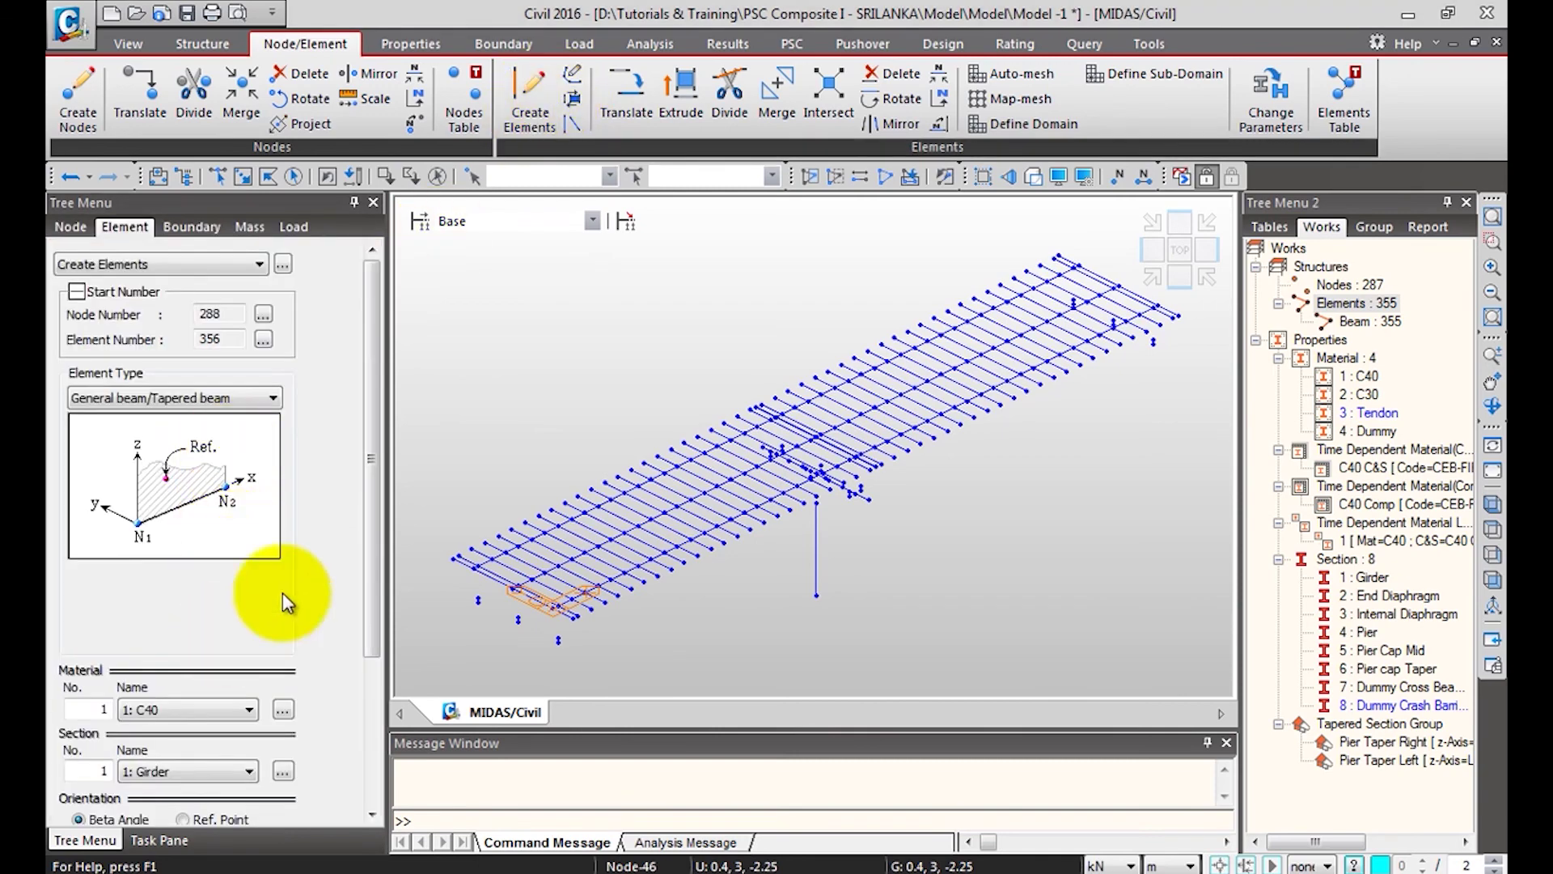
scroll(367, 390, "down", 5)
left_click(182, 496)
left_click(154, 547)
left_click(187, 557)
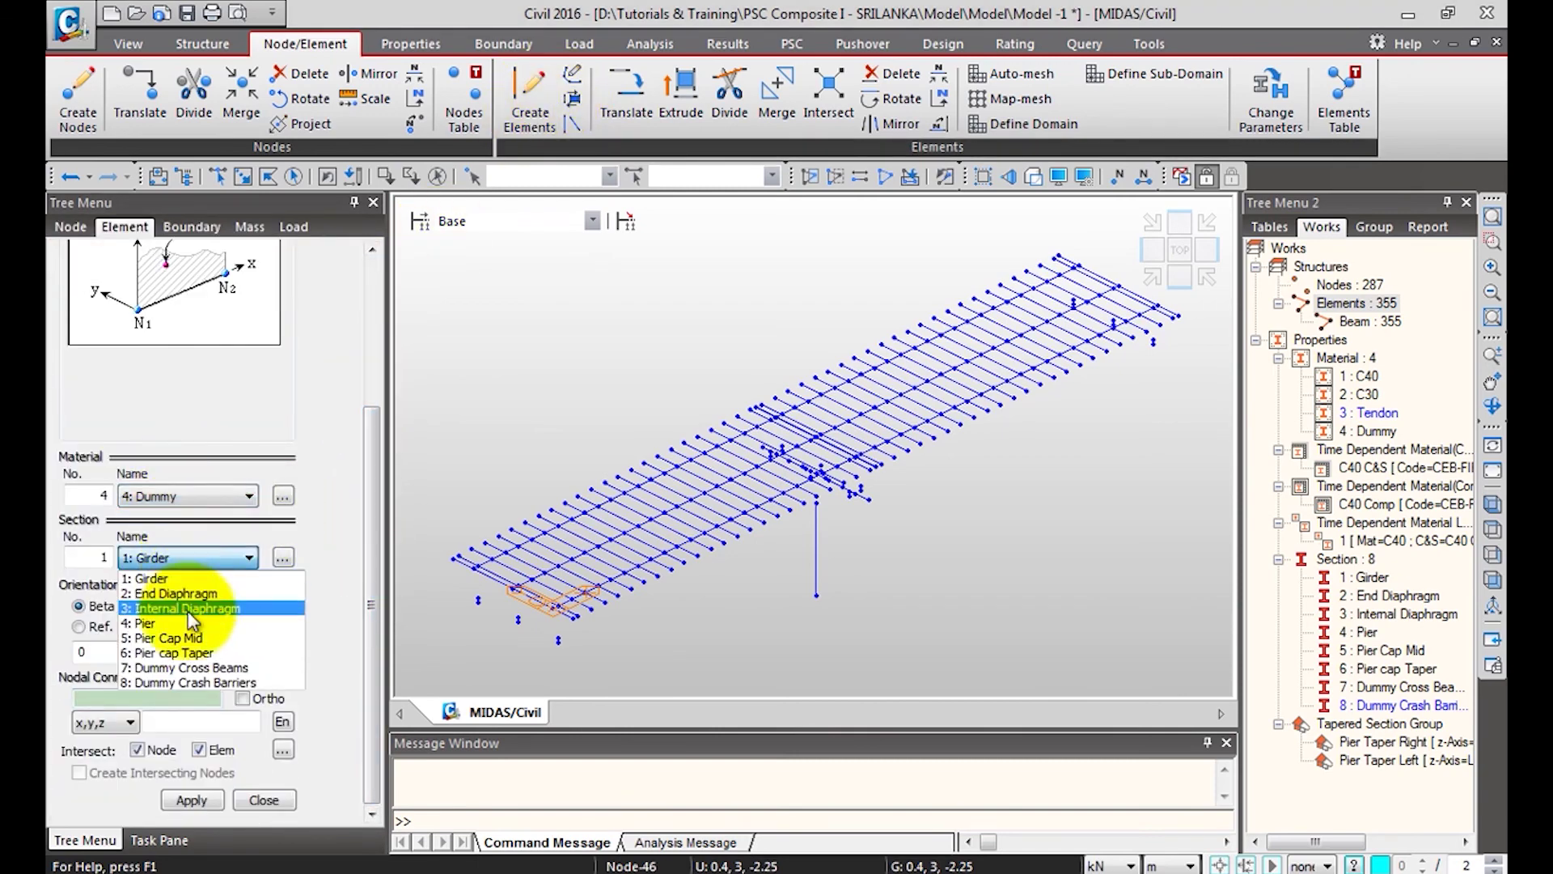
left_click(189, 685)
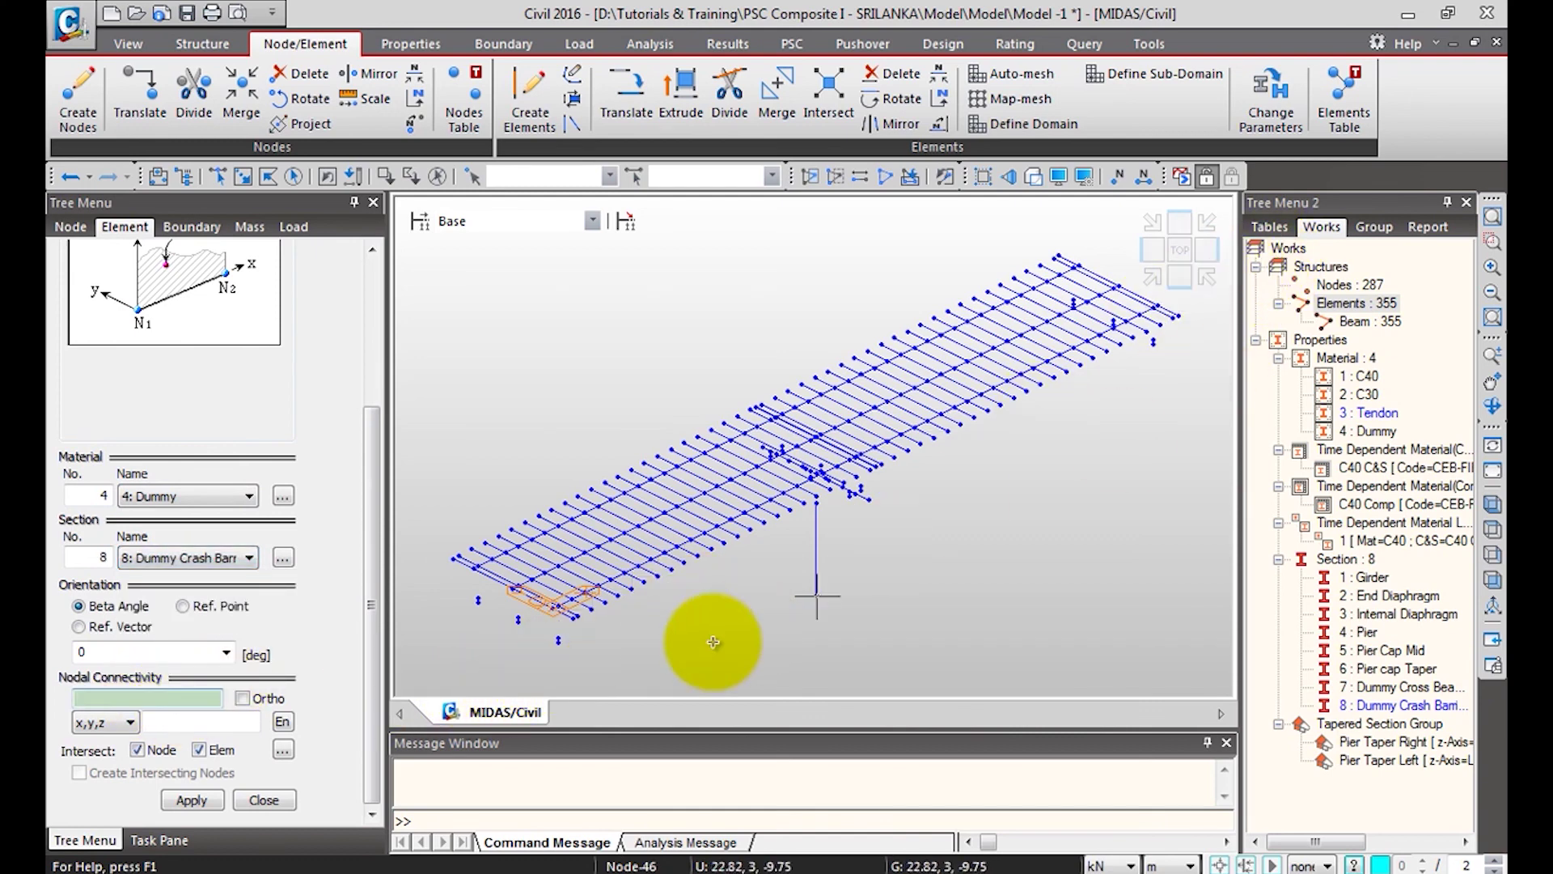
Create crash barrier beams along both outer deck edges, each connecting the end nodes of the overhangs across both spans.
left_click(575, 621)
left_click(1178, 317)
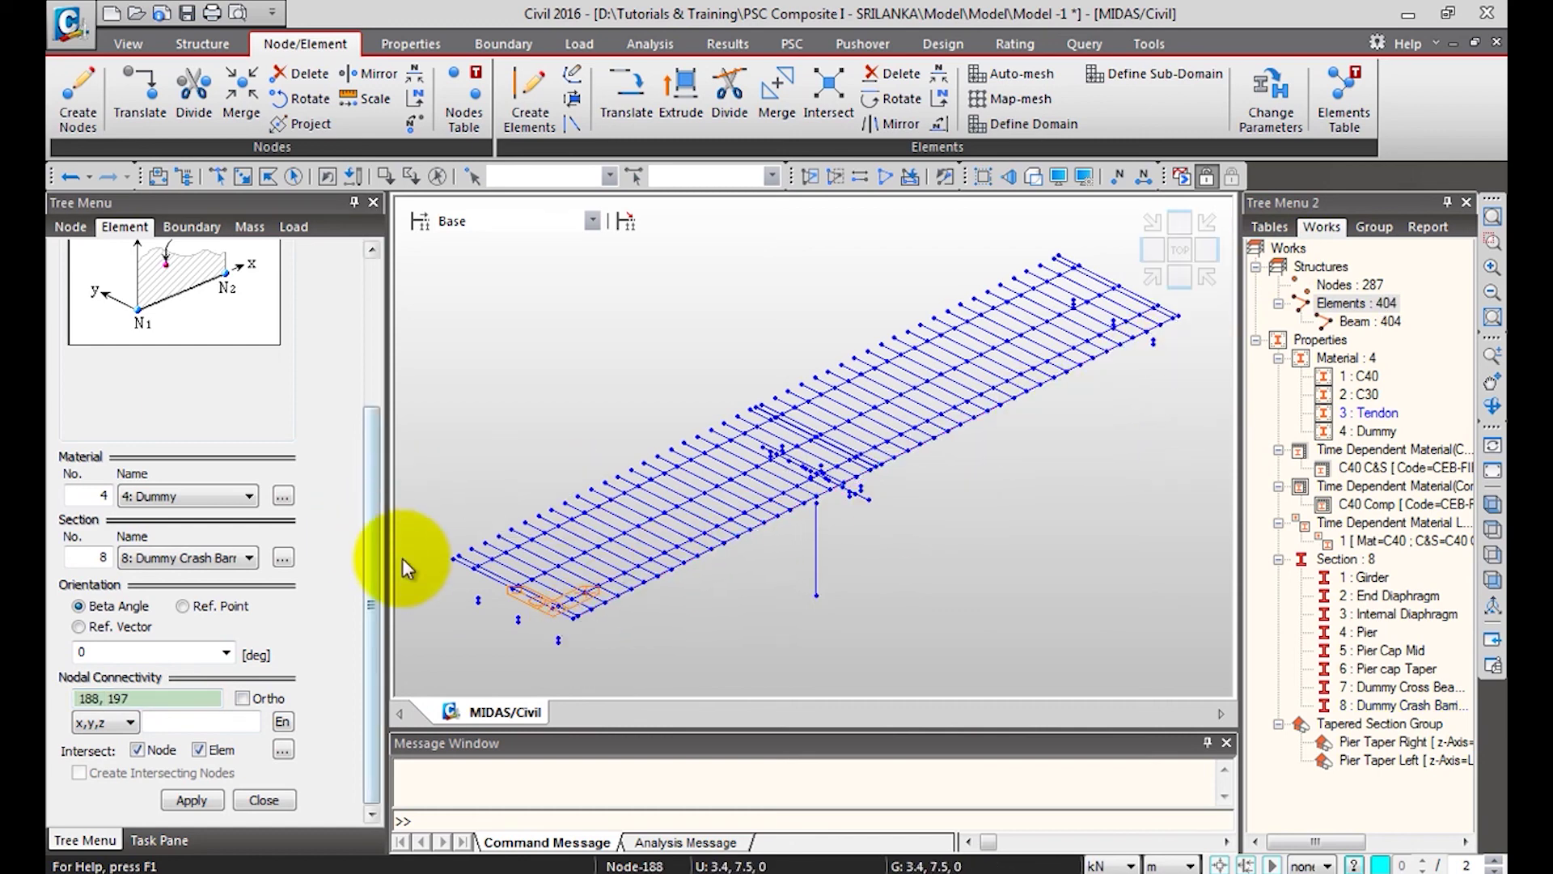
left_click(457, 557)
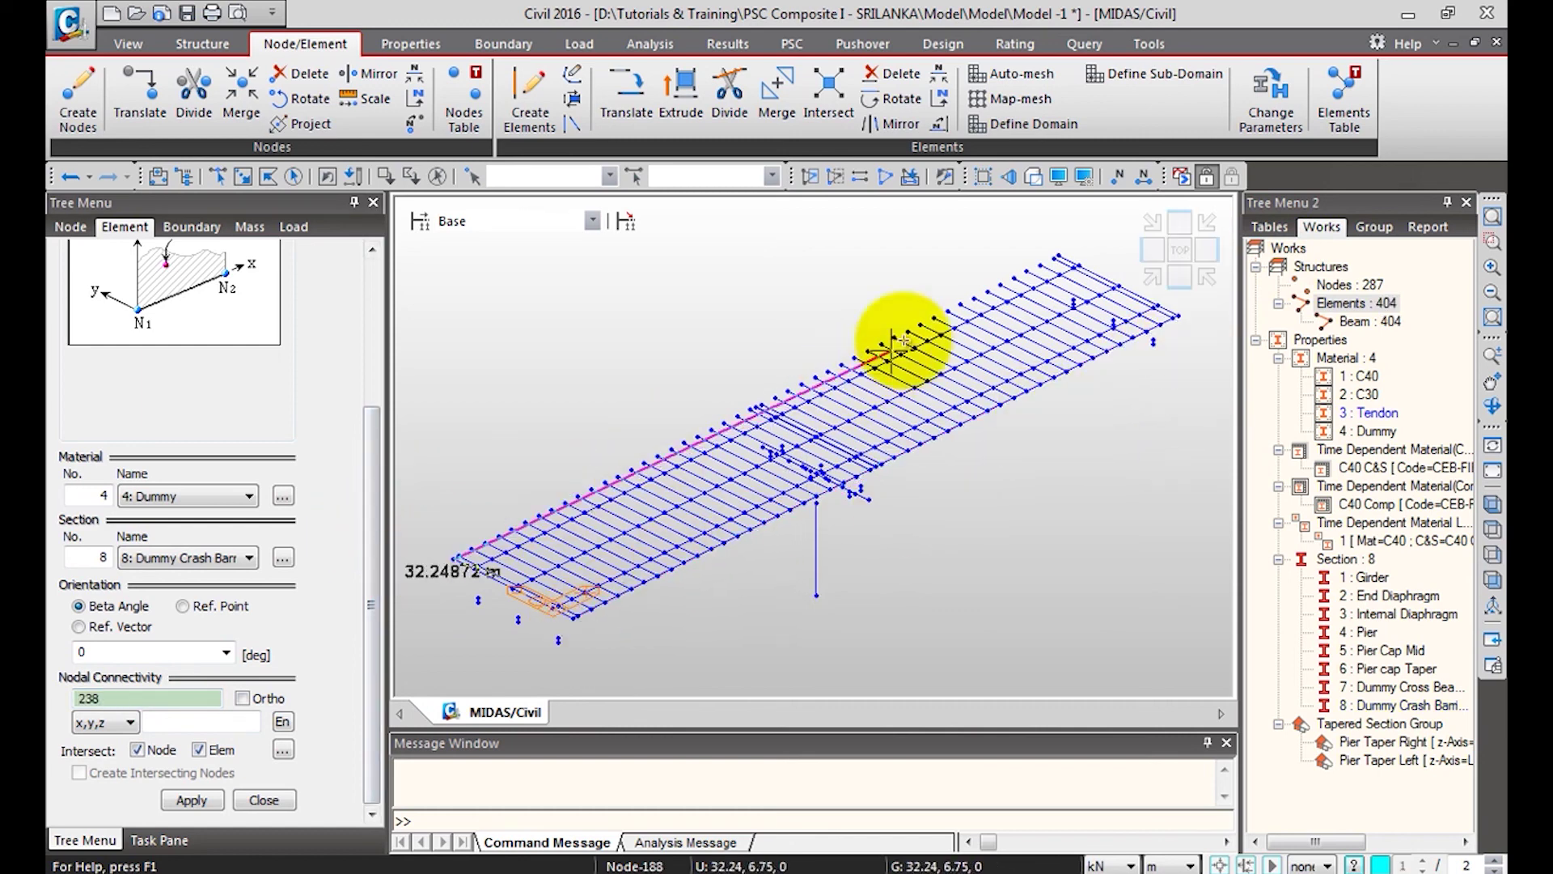
left_click(1059, 255)
left_click(267, 799)
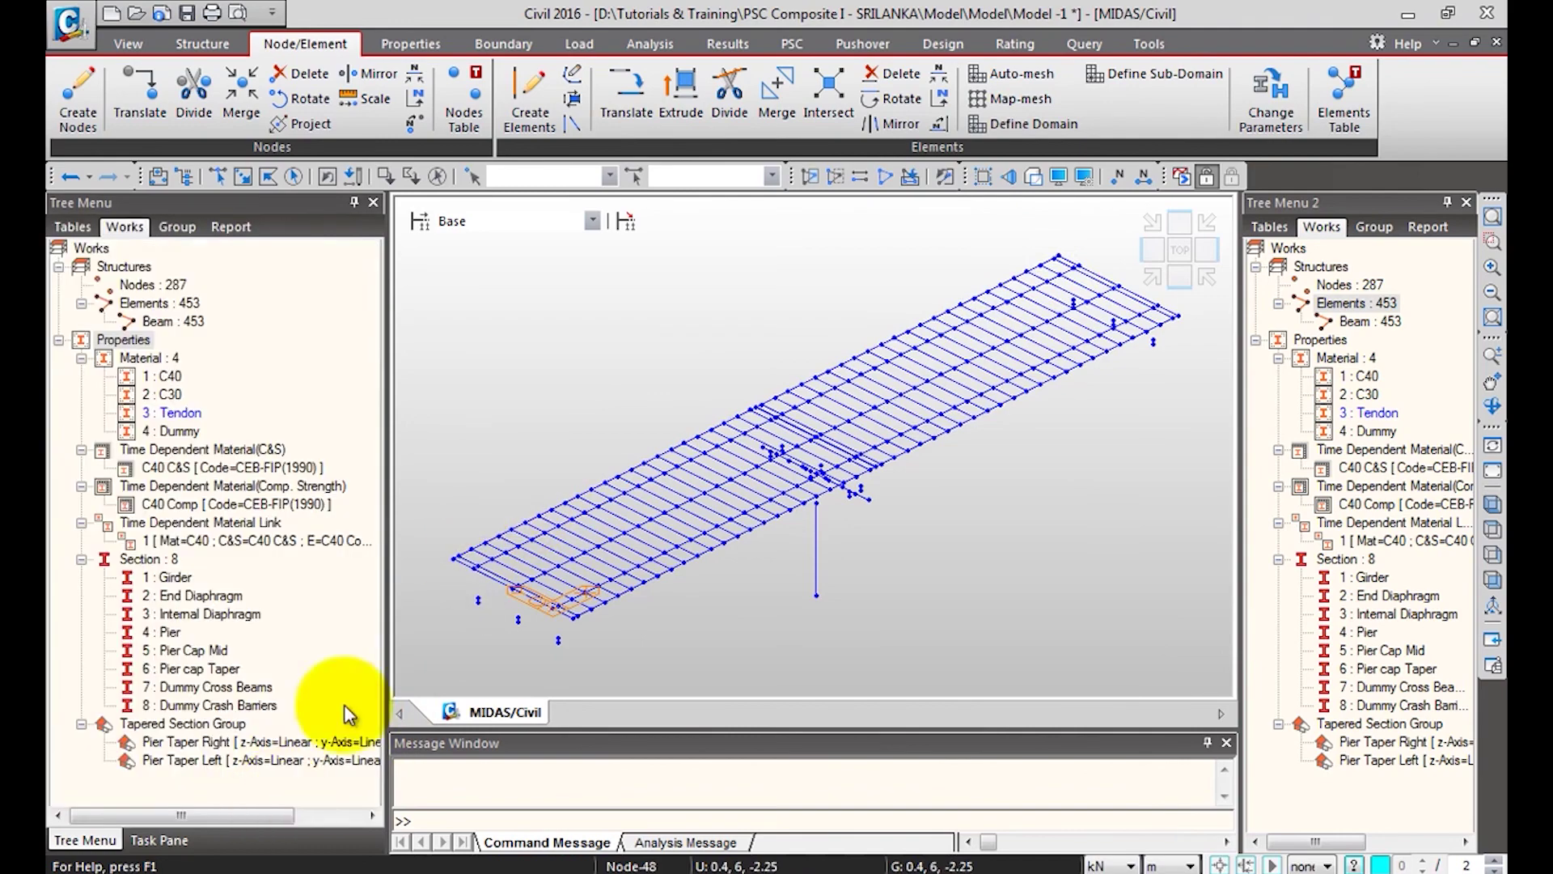
Restore the solid section display and inspect the bridge from the side and in isometric view.
left_click(1033, 177)
middle_click_drag(988, 364, 877, 433, "ctrl")
middle_click_drag(982, 469, 895, 461, "ctrl")
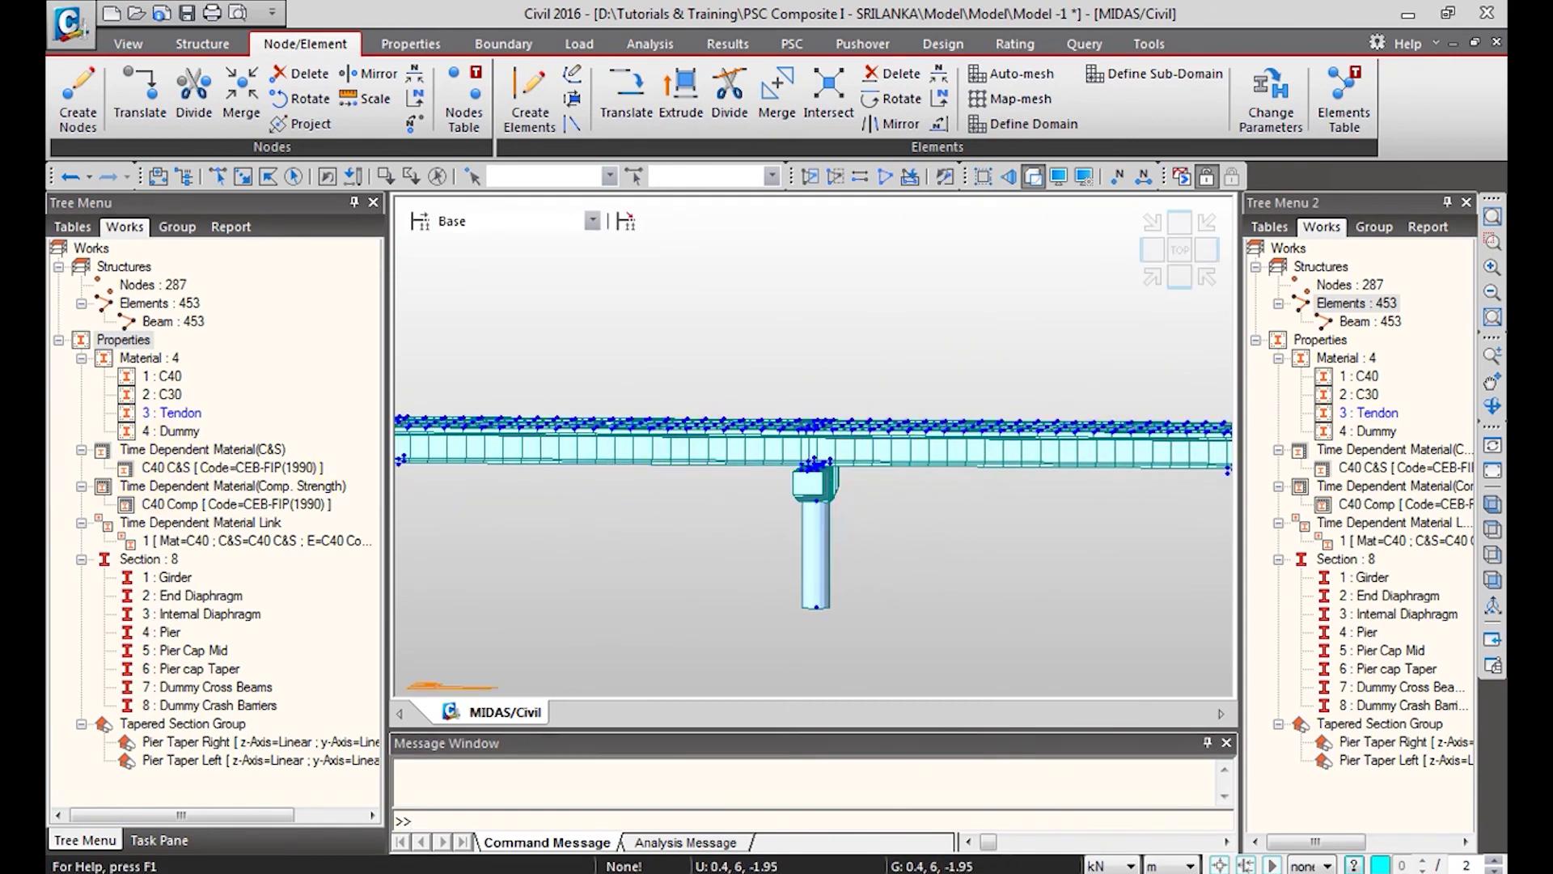
left_click(1152, 276)
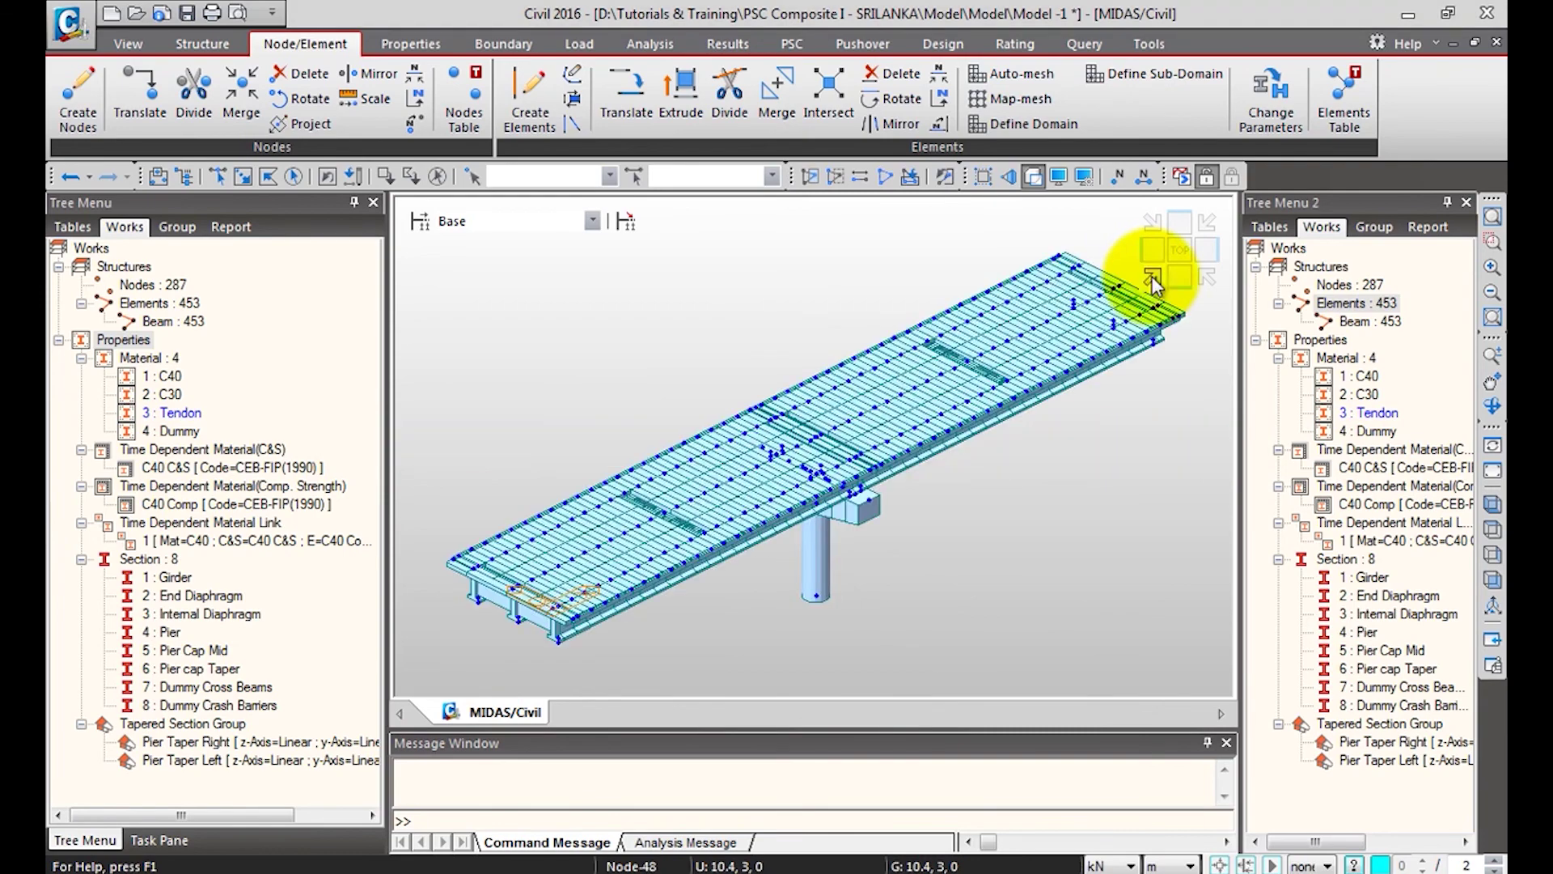